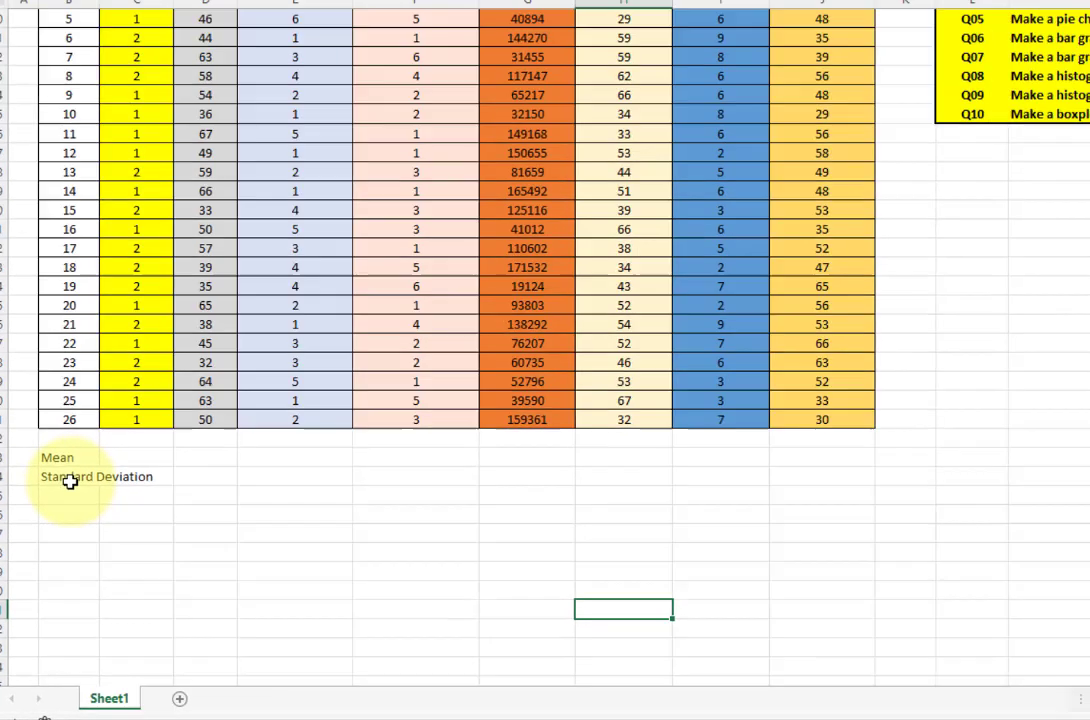
Review the mean and standard deviation questions and the Age, Annual Income, Anxiety and Depression columns they refer to
{"action": "left_click", "coordinate": [69, 479]}
{"action": "scroll", "coordinate": [1000, 490], "scroll_direction": "up", "scroll_amount": 5}
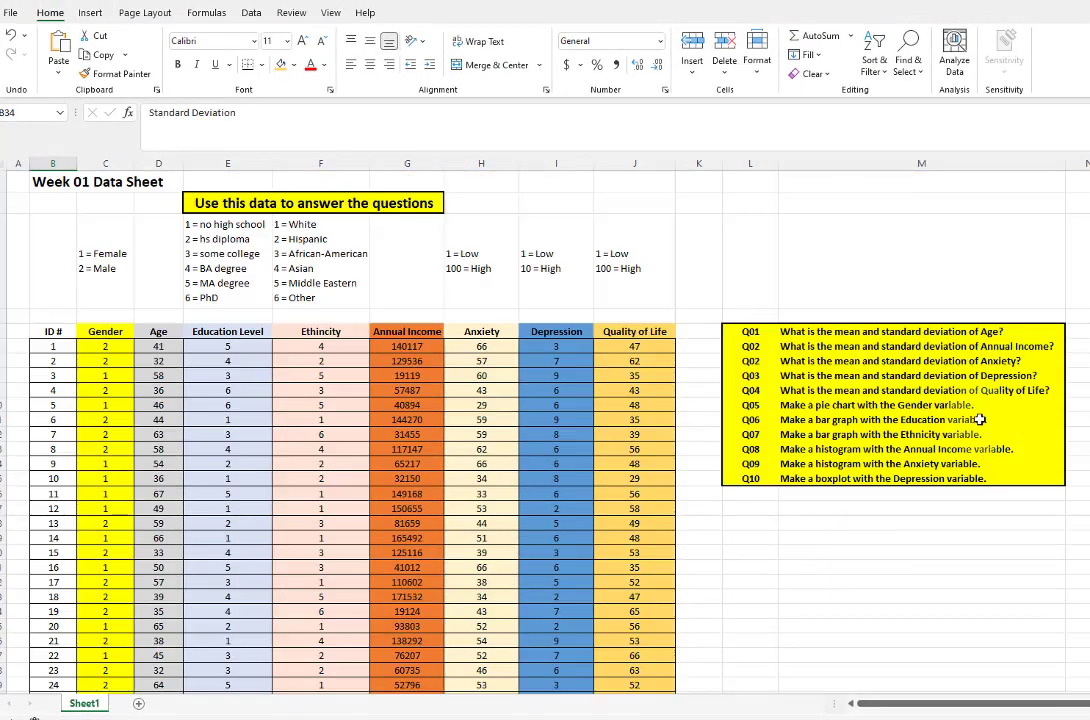
{"action": "left_click", "coordinate": [880, 334]}
{"action": "left_click", "coordinate": [1006, 347]}
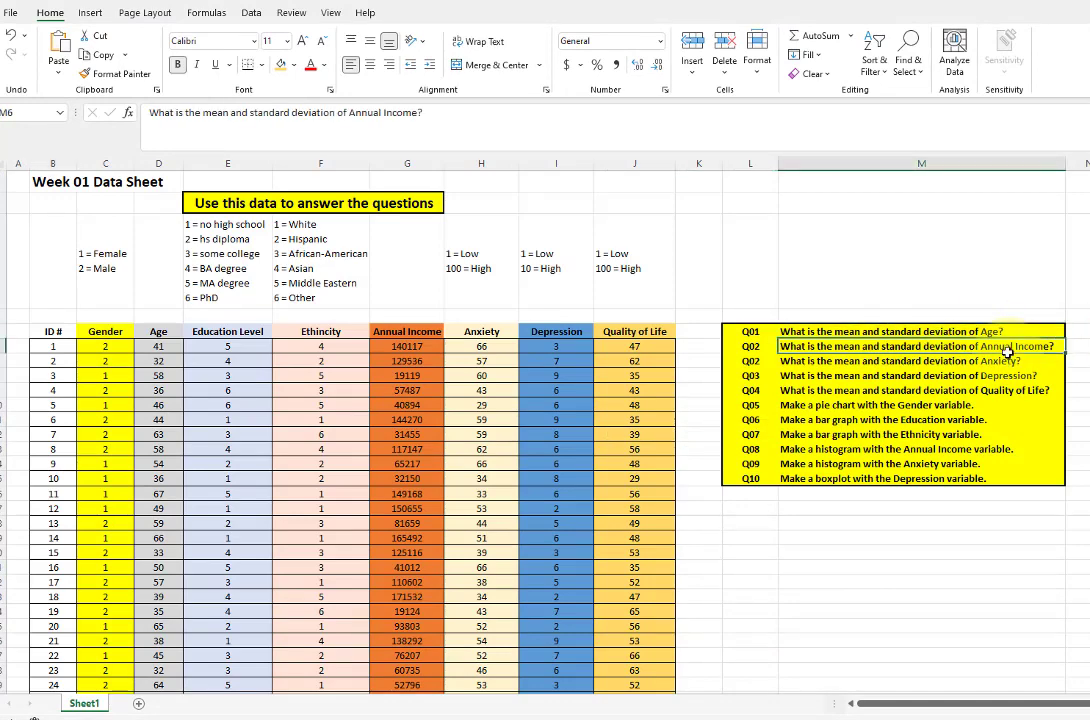
{"action": "left_click", "coordinate": [1003, 361]}
{"action": "left_click", "coordinate": [990, 375]}
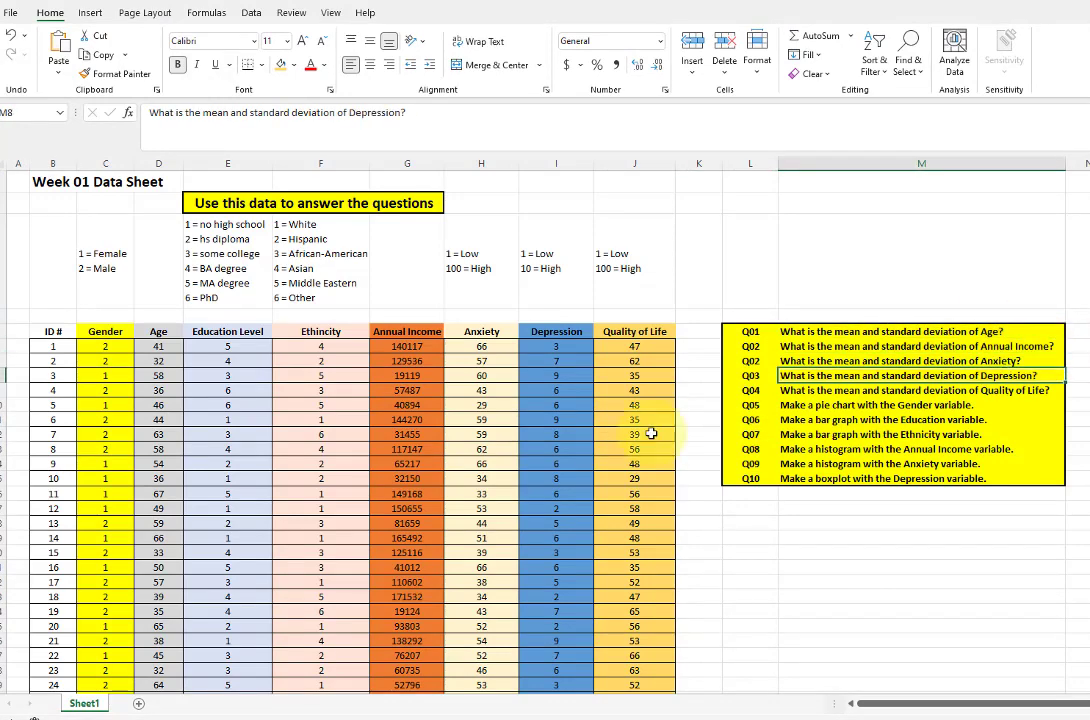
{"action": "left_click", "coordinate": [155, 331]}
{"action": "left_click", "coordinate": [414, 331]}
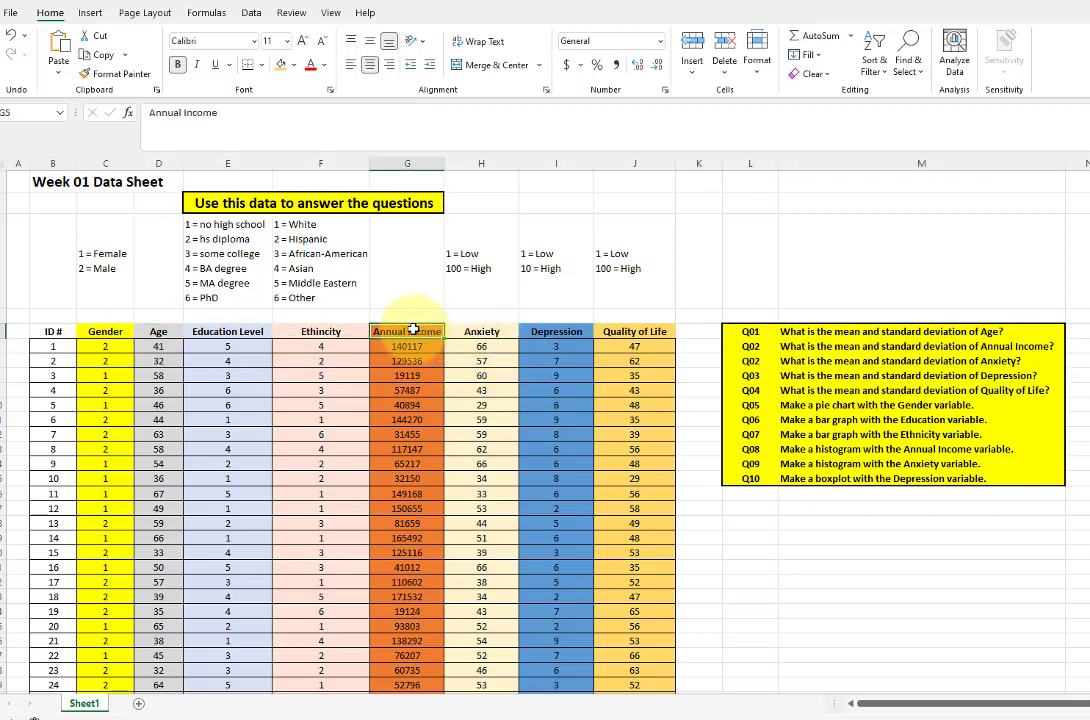
{"action": "left_click", "coordinate": [481, 331]}
{"action": "left_click", "coordinate": [556, 331]}
Insert the AVERAGE function from the Statistical category in D33 to calculate the mean of the Age values in D6:D31
{"action": "scroll", "coordinate": [267, 413], "scroll_direction": "down", "scroll_amount": 6}
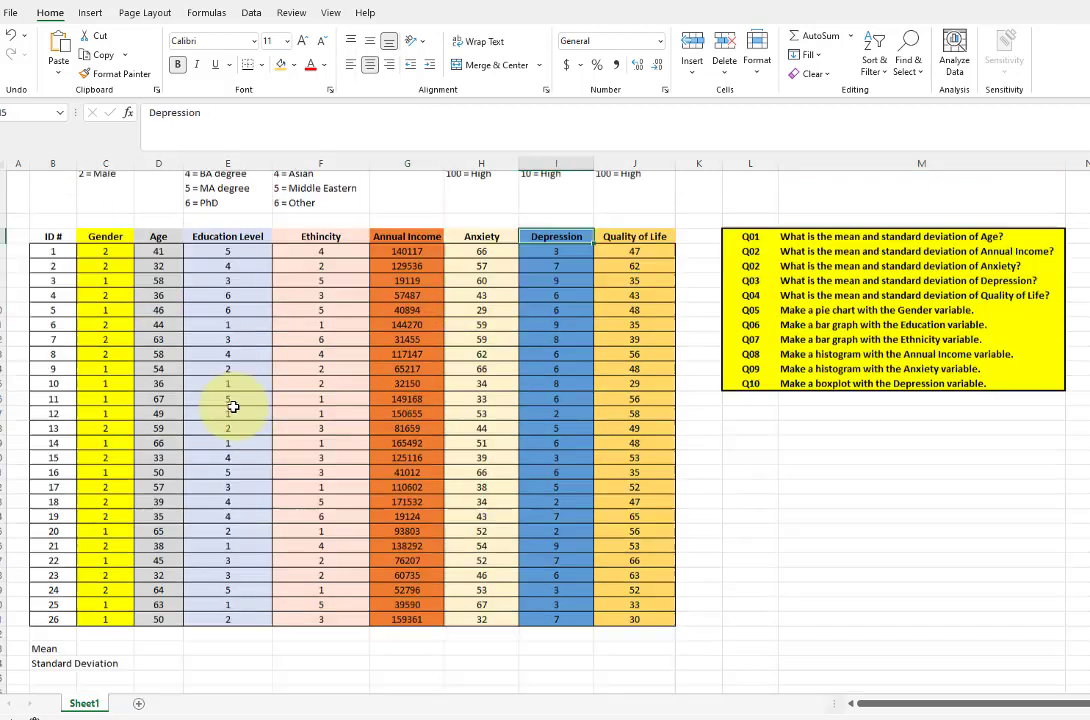
{"action": "left_click", "coordinate": [167, 474]}
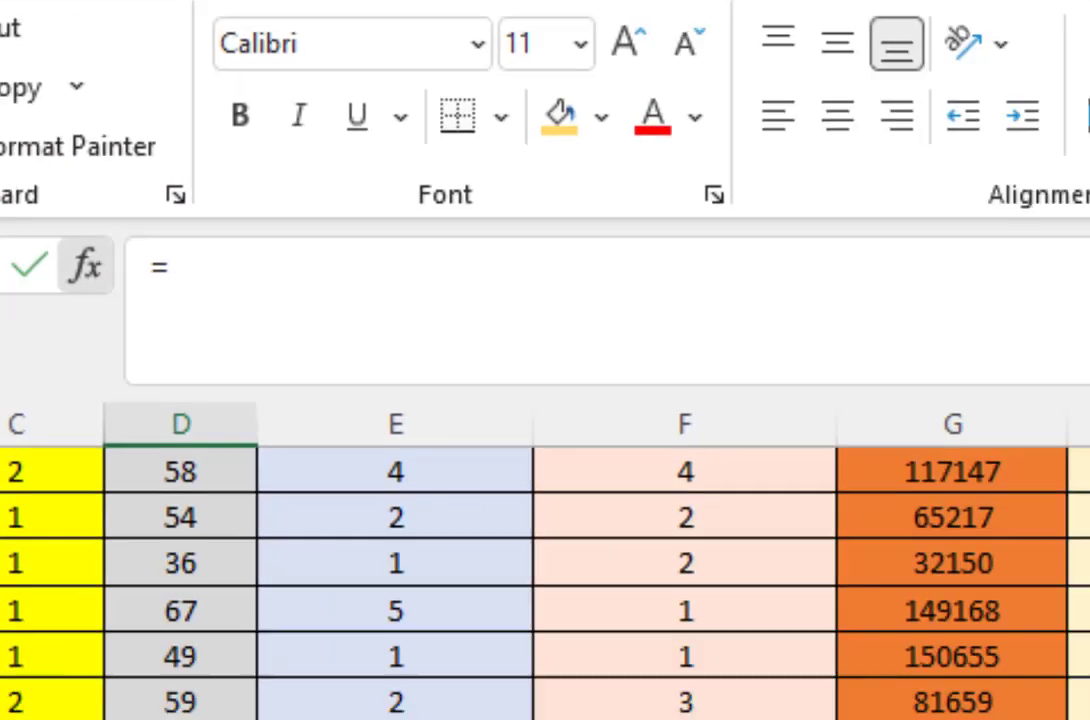
{"action": "left_click", "coordinate": [492, 433]}
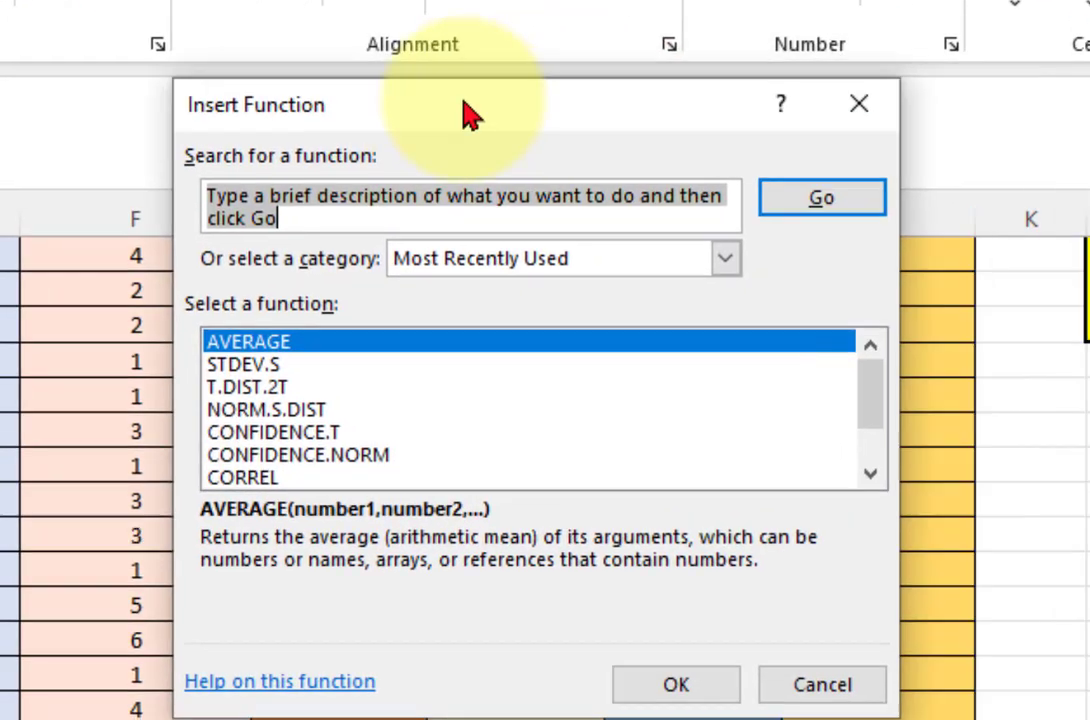
{"action": "left_click", "coordinate": [694, 268]}
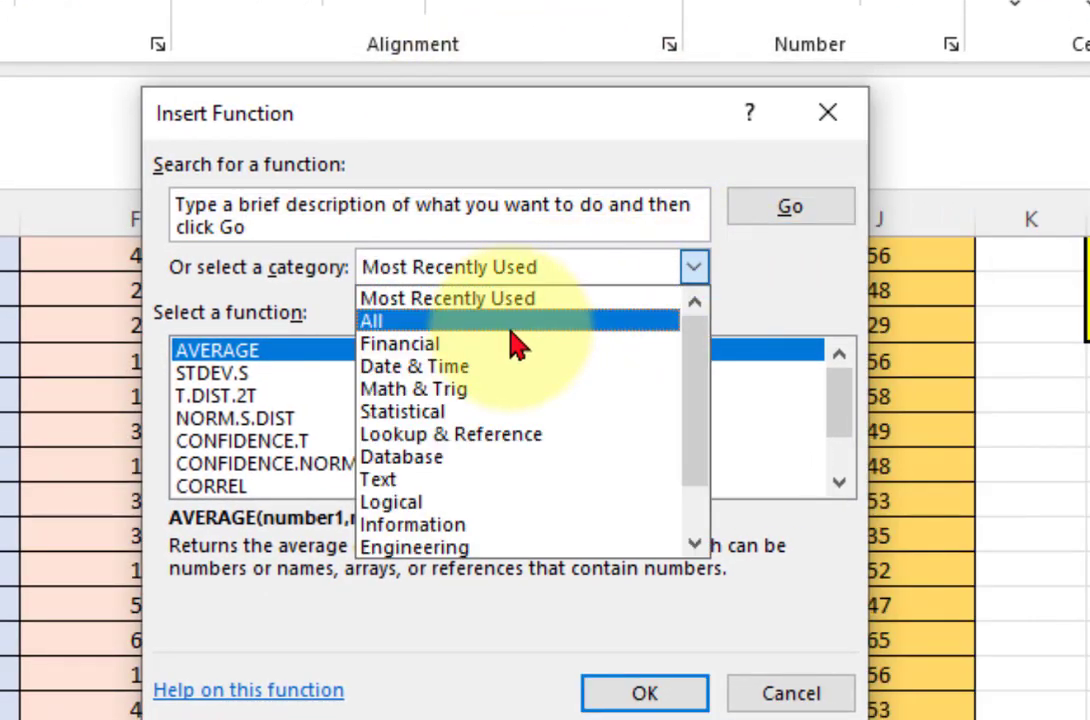
{"action": "left_click", "coordinate": [464, 418]}
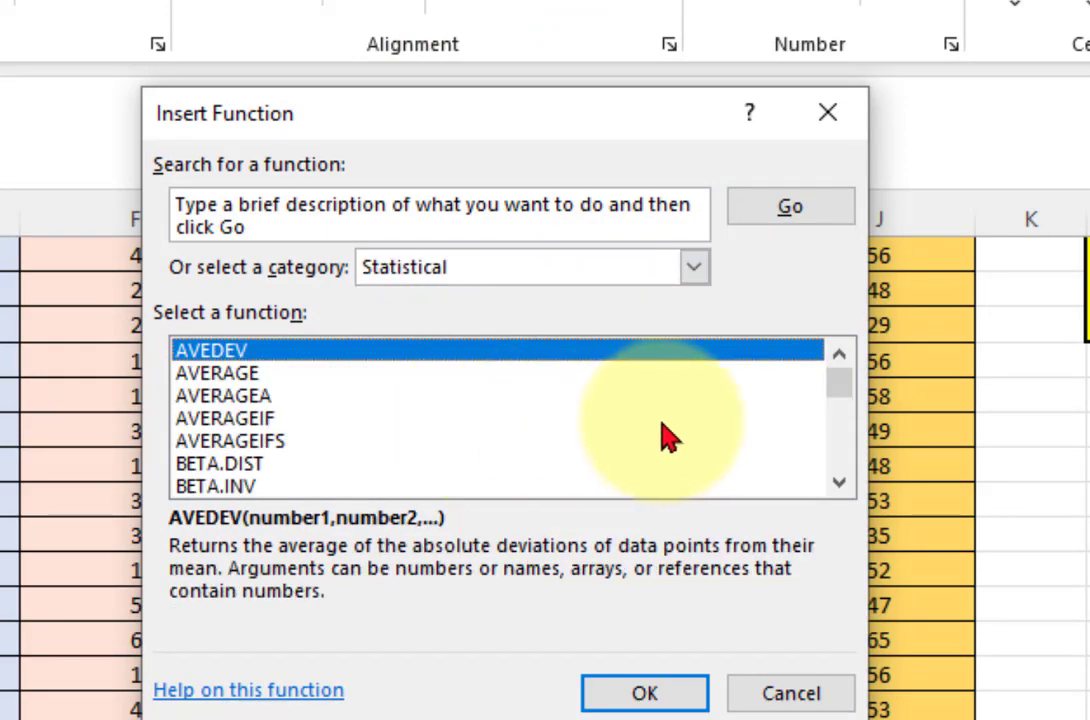
{"action": "left_click", "coordinate": [203, 375]}
{"action": "left_click", "coordinate": [645, 693]}
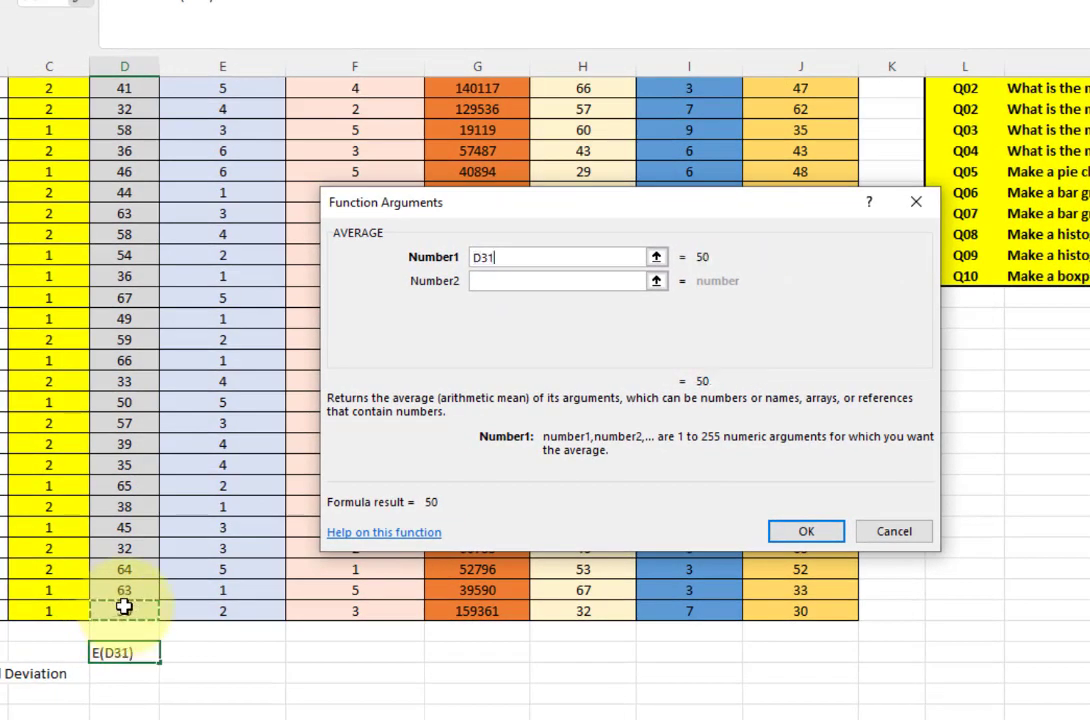
{"action": "left_click_drag", "start_coordinate": [124, 607], "coordinate": [128, 276]}
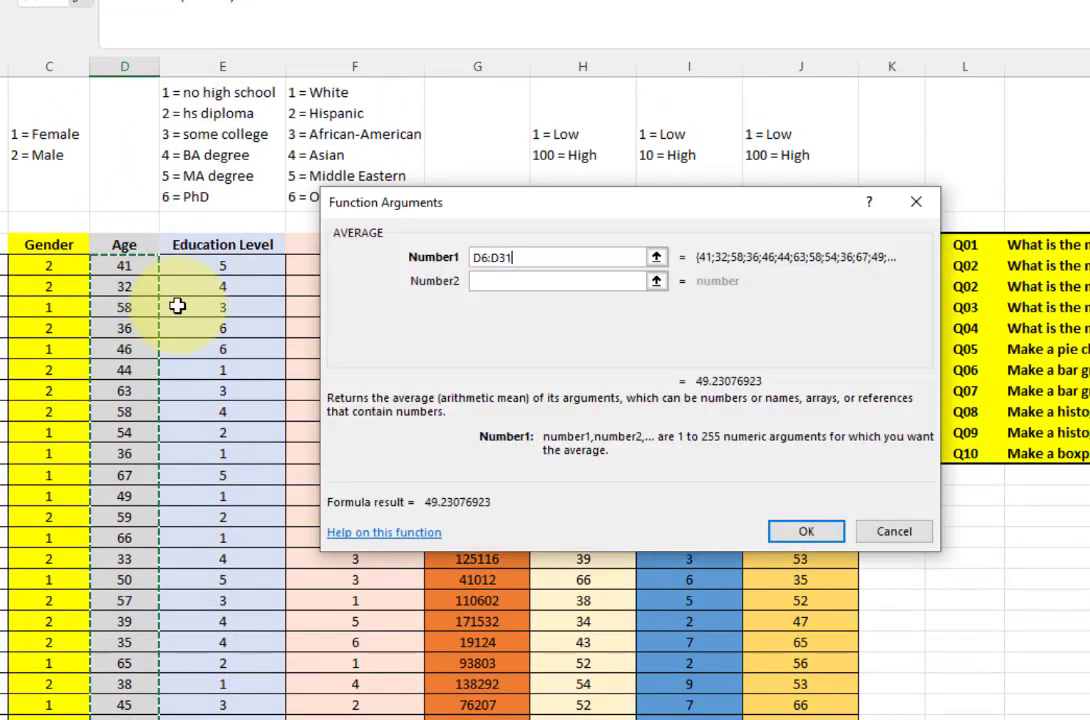
{"action": "left_click", "coordinate": [803, 531]}
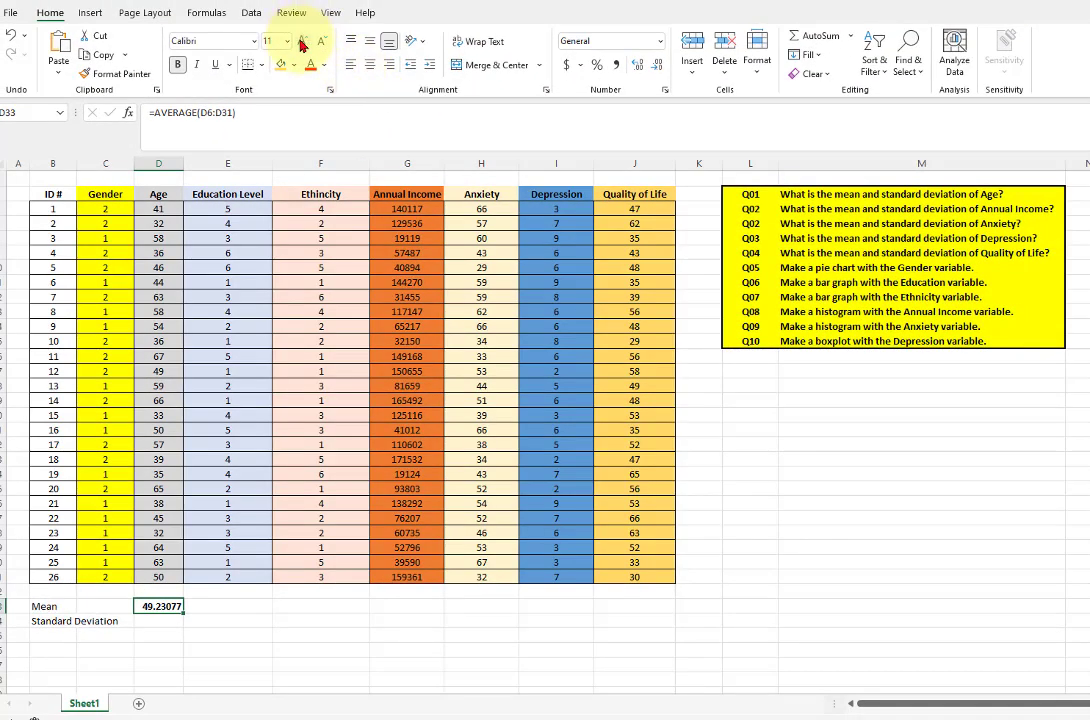
Format the Age mean in D33 with font size 12, two decimal places and centred alignment
{"action": "left_click", "coordinate": [303, 43]}
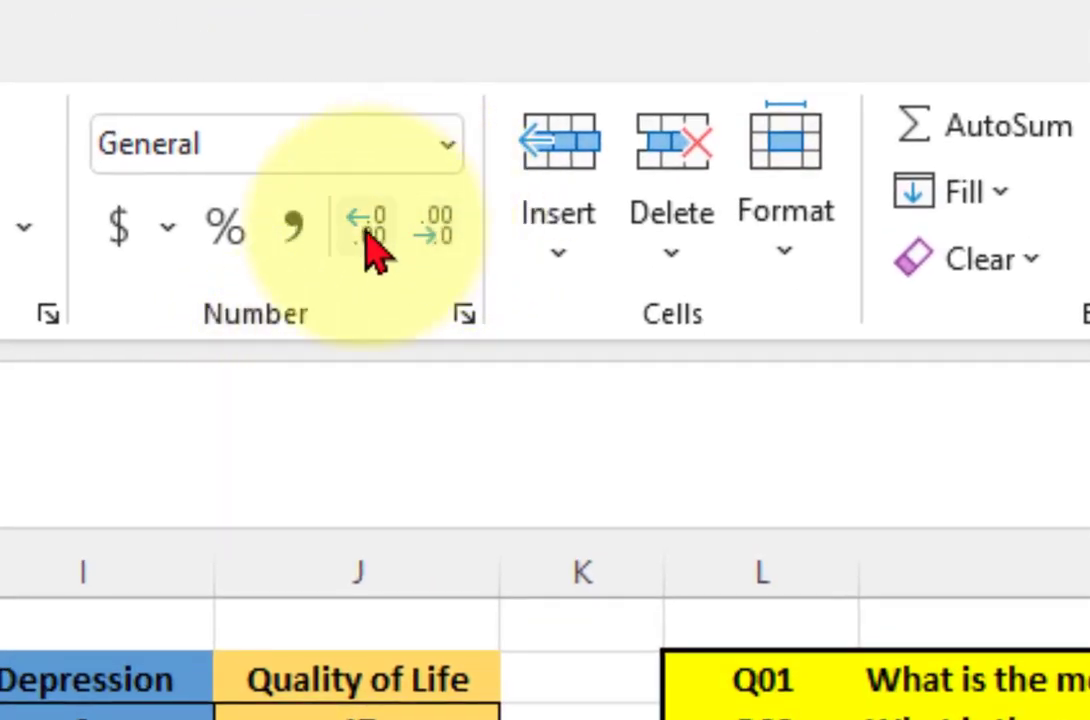
{"action": "left_click", "coordinate": [450, 236]}
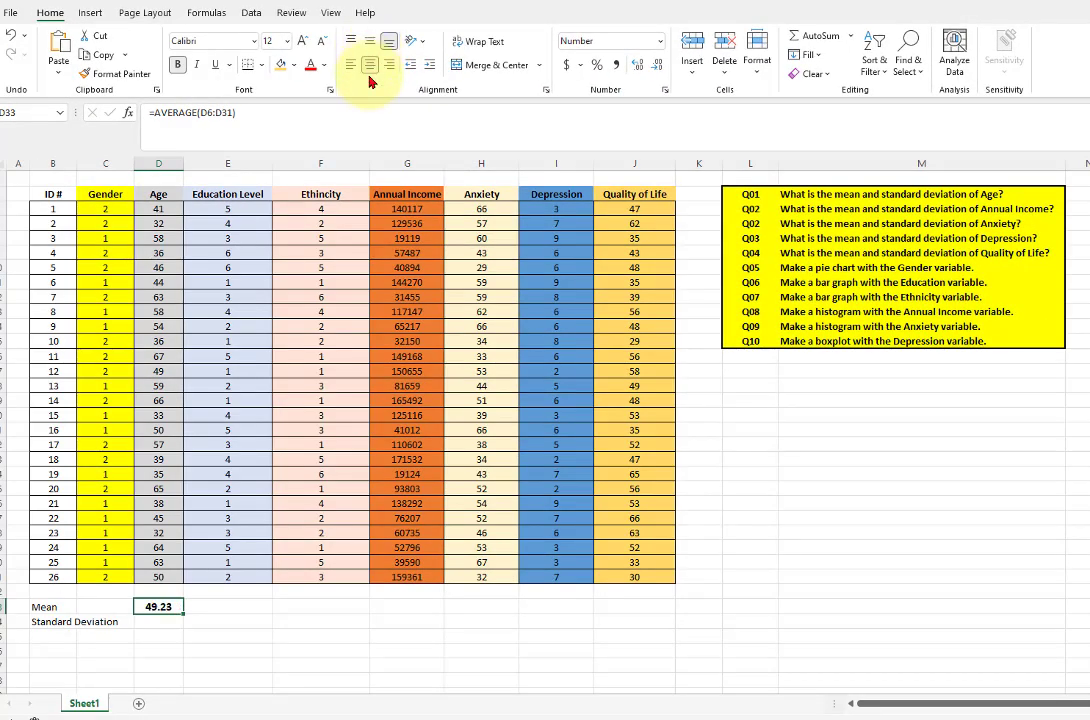
{"action": "left_click", "coordinate": [249, 624]}
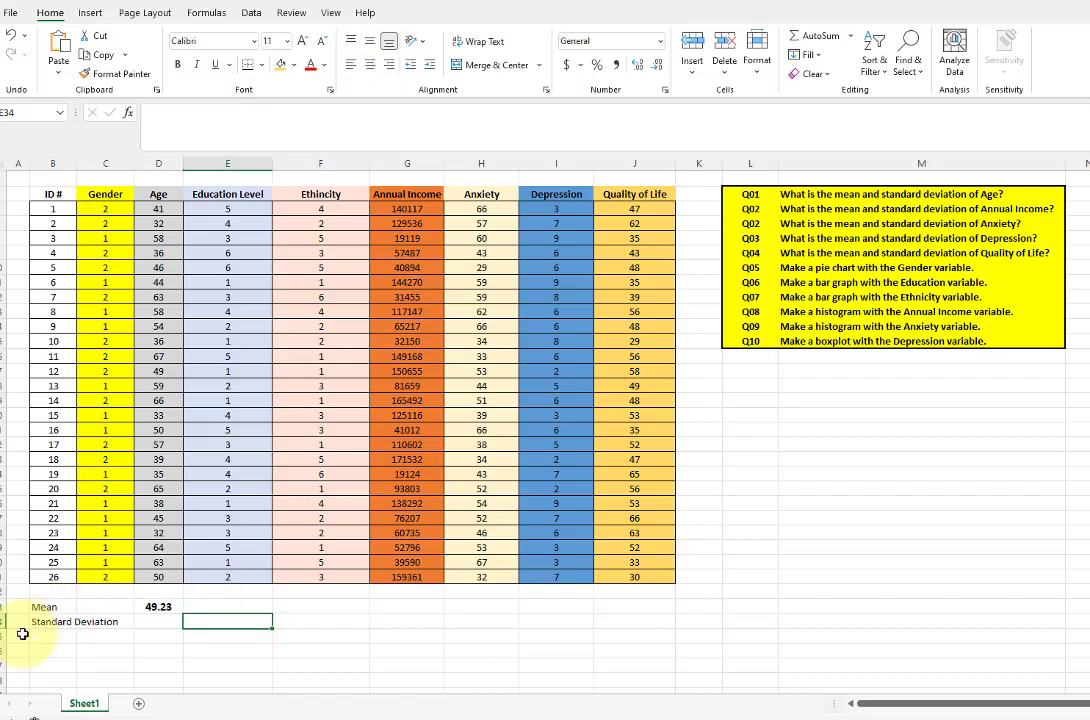
Insert the STDEV.S function from the Statistical category in D34 to calculate the sample standard deviation of the Age values in D6:D31
{"action": "left_click", "coordinate": [156, 621]}
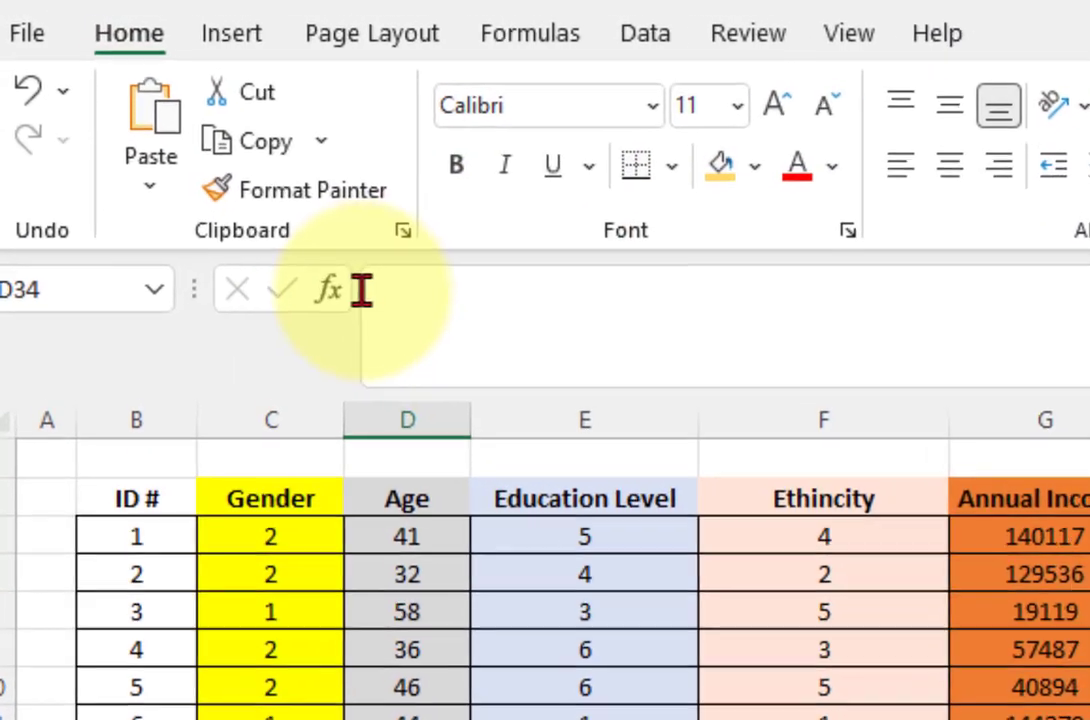
{"action": "left_click", "coordinate": [338, 300]}
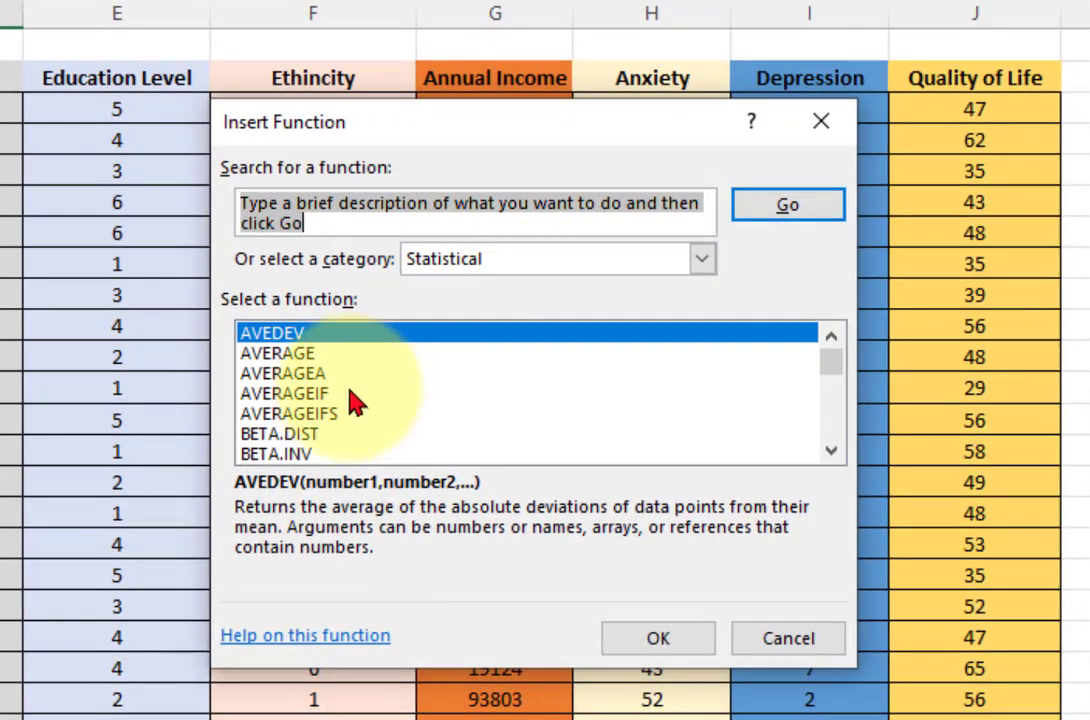
{"action": "scroll", "coordinate": [345, 408], "scroll_direction": "down", "scroll_amount": 20}
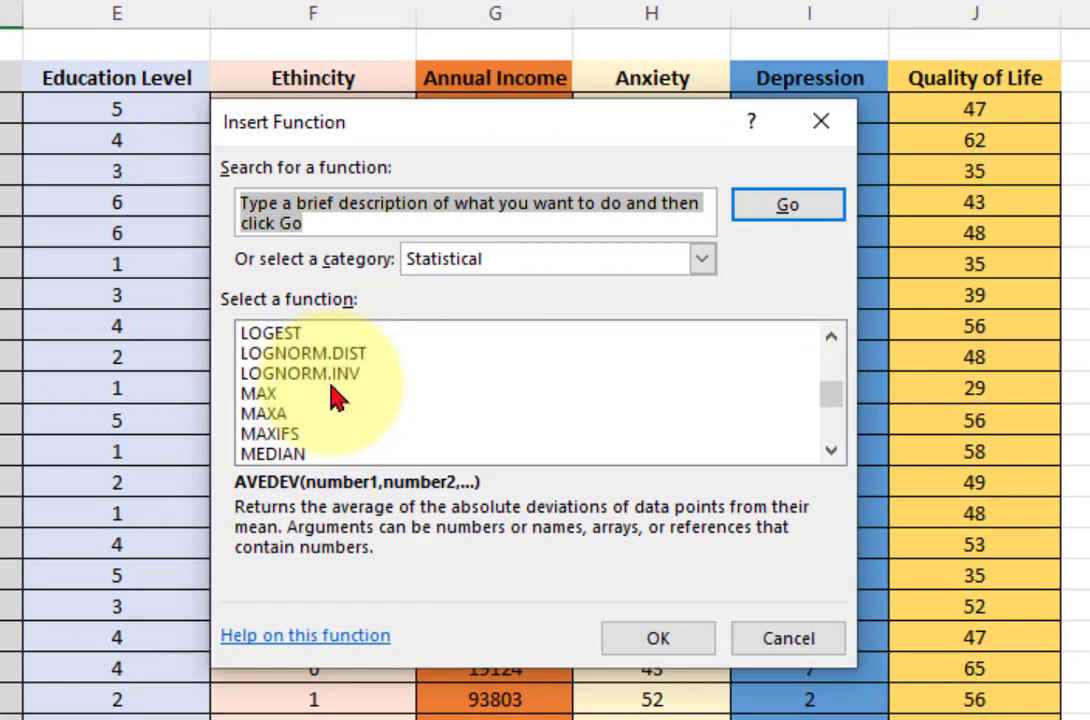
{"action": "scroll", "coordinate": [345, 395], "scroll_direction": "down", "scroll_amount": 5}
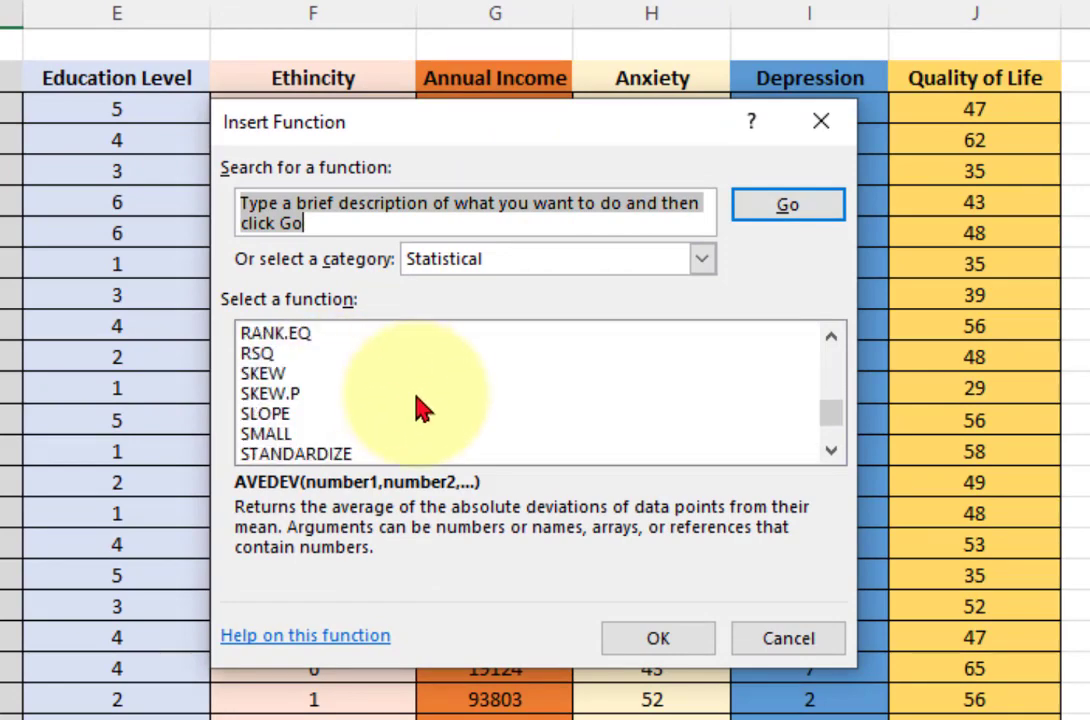
{"action": "scroll", "coordinate": [420, 408], "scroll_direction": "down", "scroll_amount": 2}
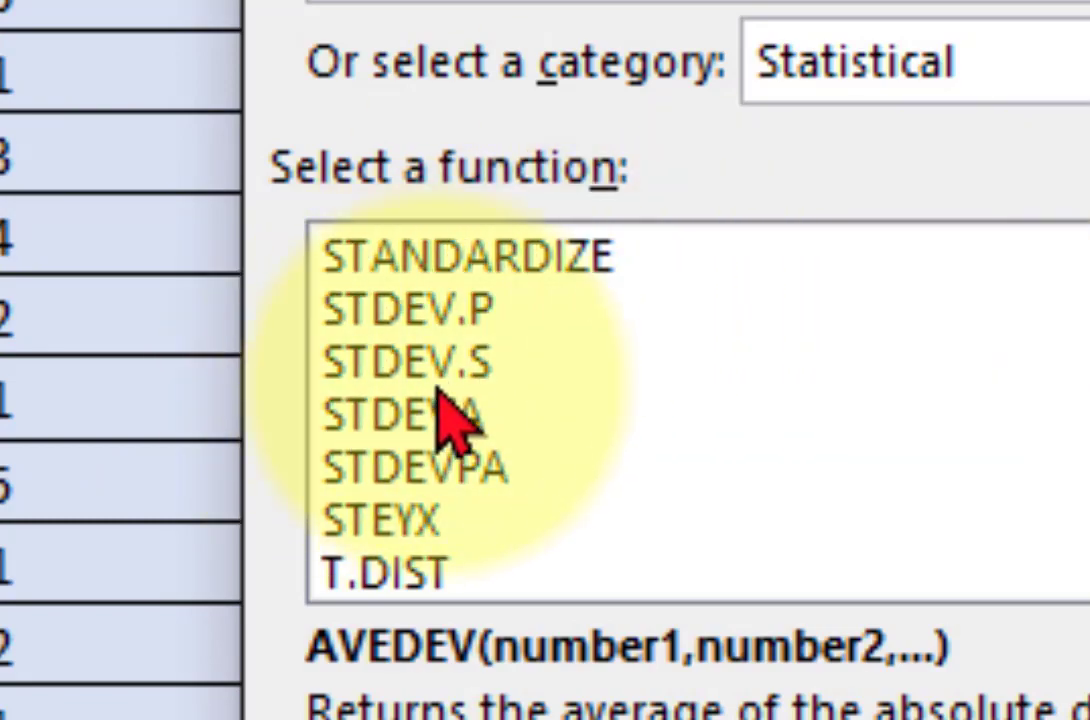
{"action": "left_click", "coordinate": [410, 362]}
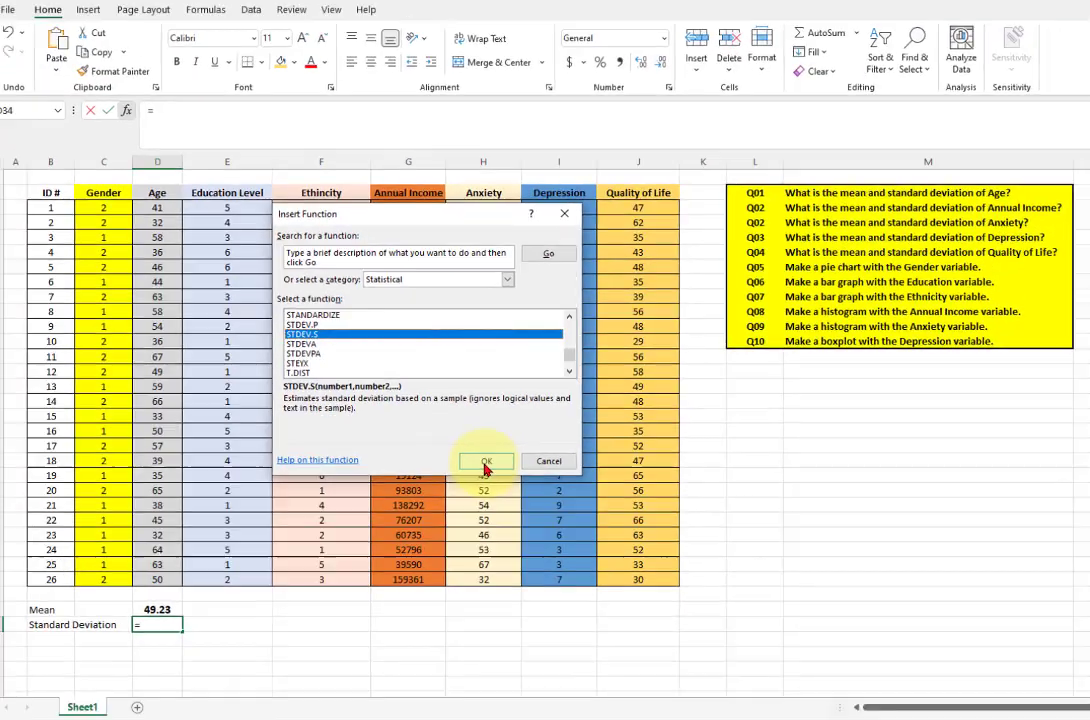
{"action": "left_click", "coordinate": [487, 467]}
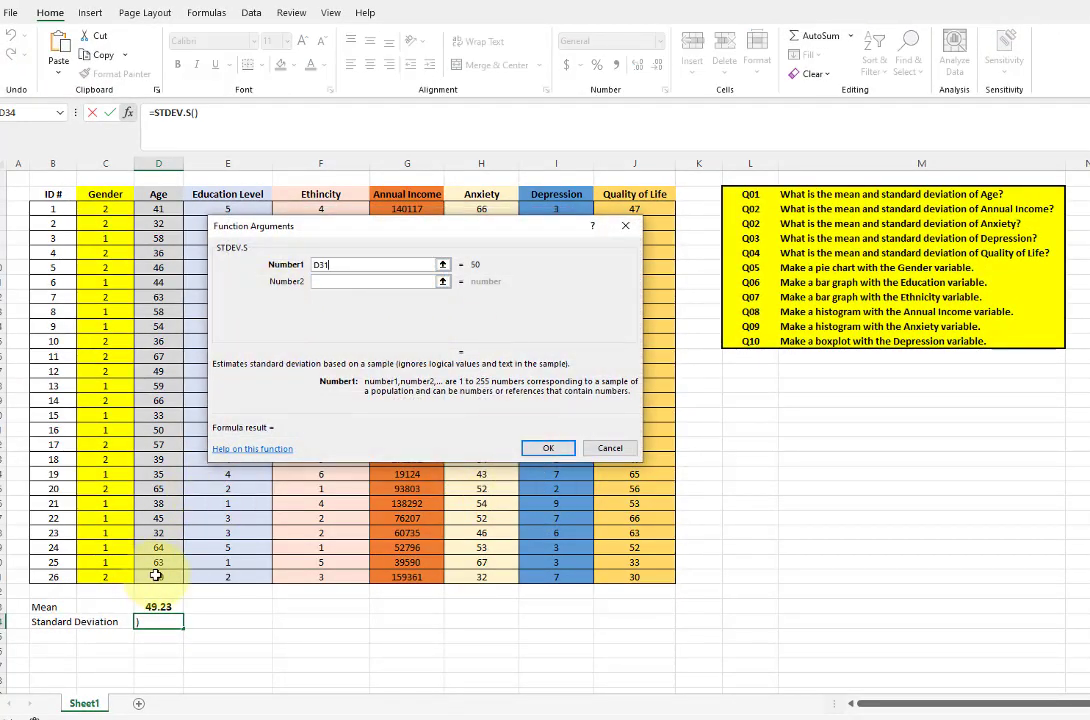
{"action": "left_click_drag", "start_coordinate": [157, 576], "coordinate": [154, 214]}
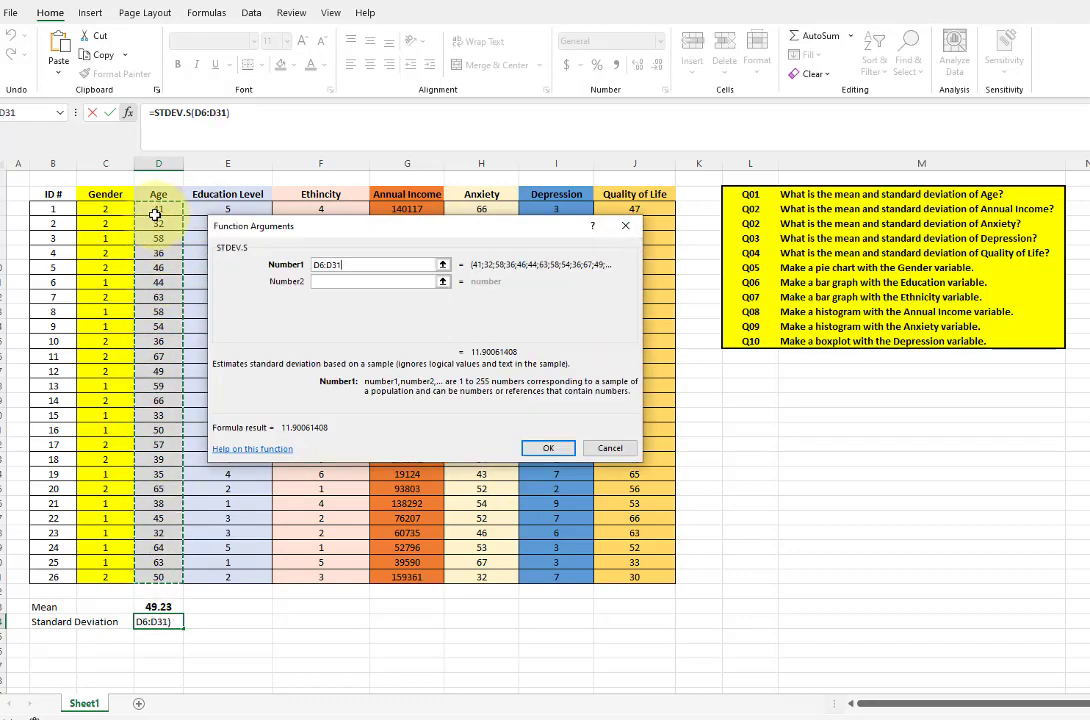
{"action": "left_click", "coordinate": [549, 448]}
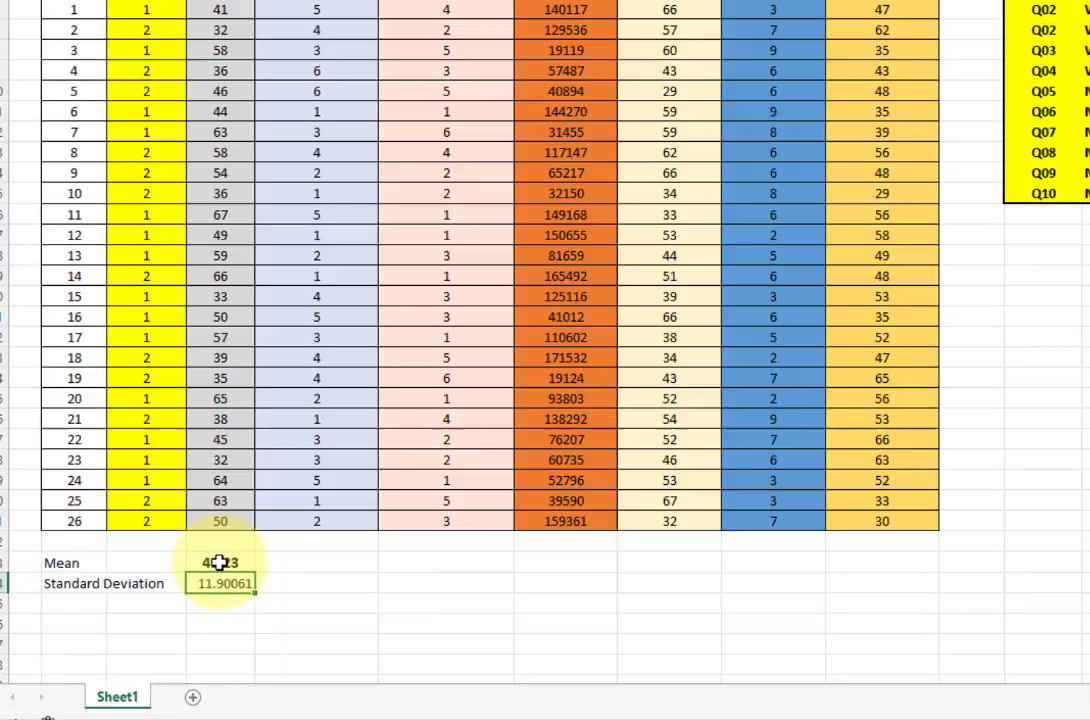
Copy the formatting of the Age mean in D33 onto the standard deviation in D34 with Format Painter
{"action": "left_click", "coordinate": [158, 607]}
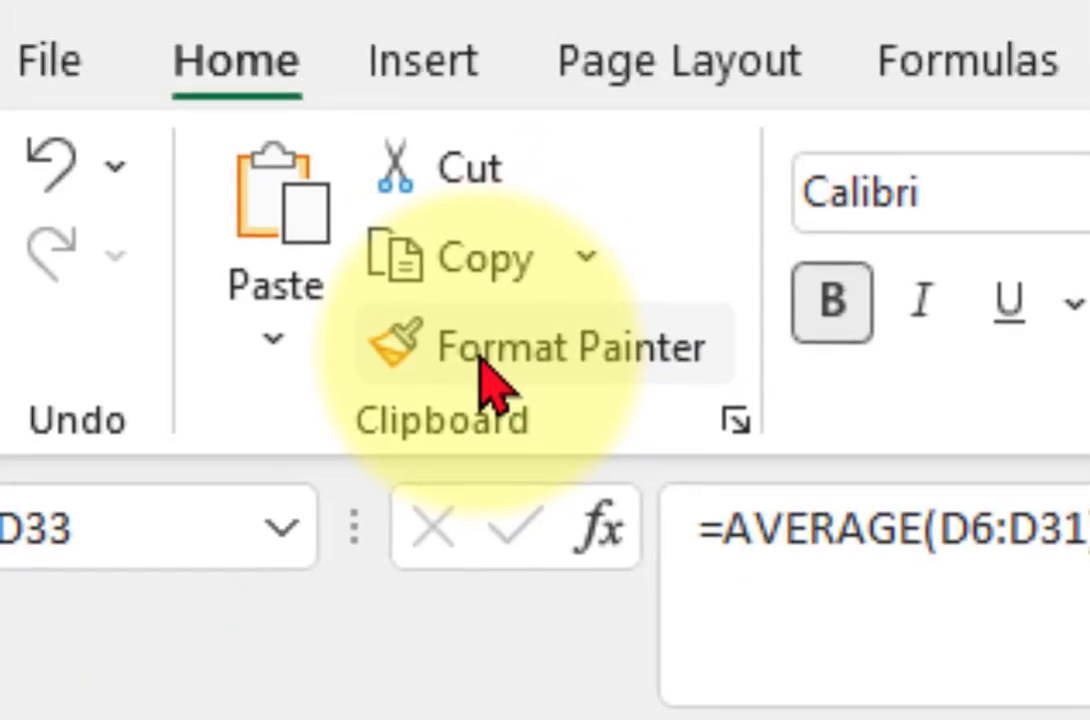
{"action": "left_click", "coordinate": [490, 375]}
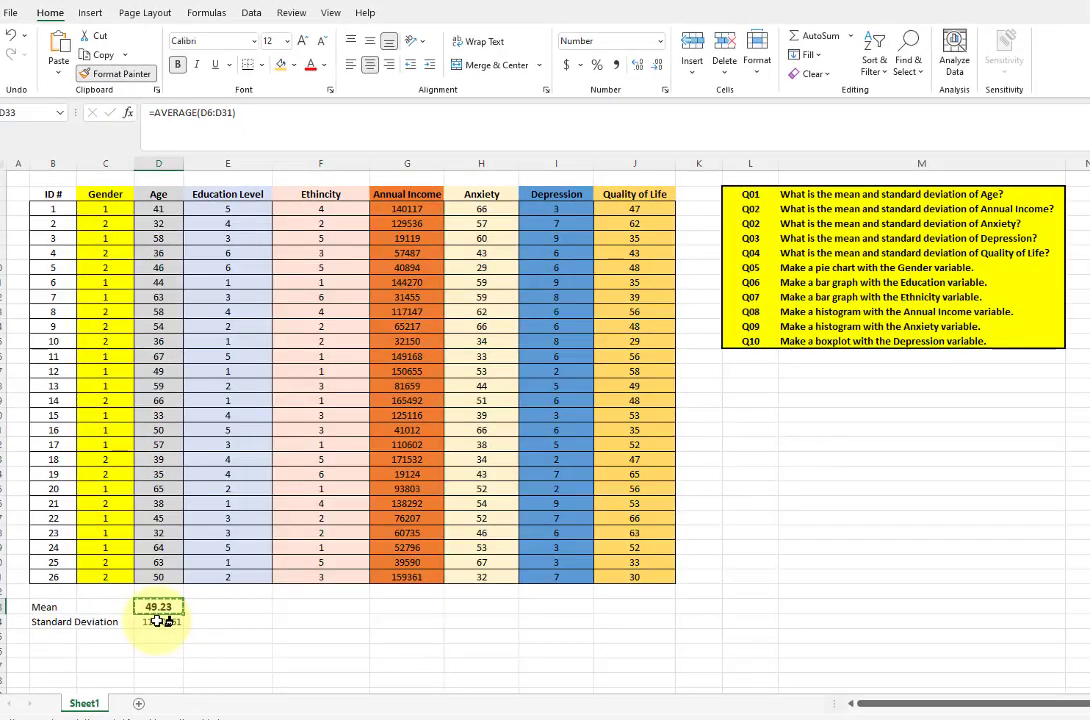
{"action": "left_click", "coordinate": [158, 622]}
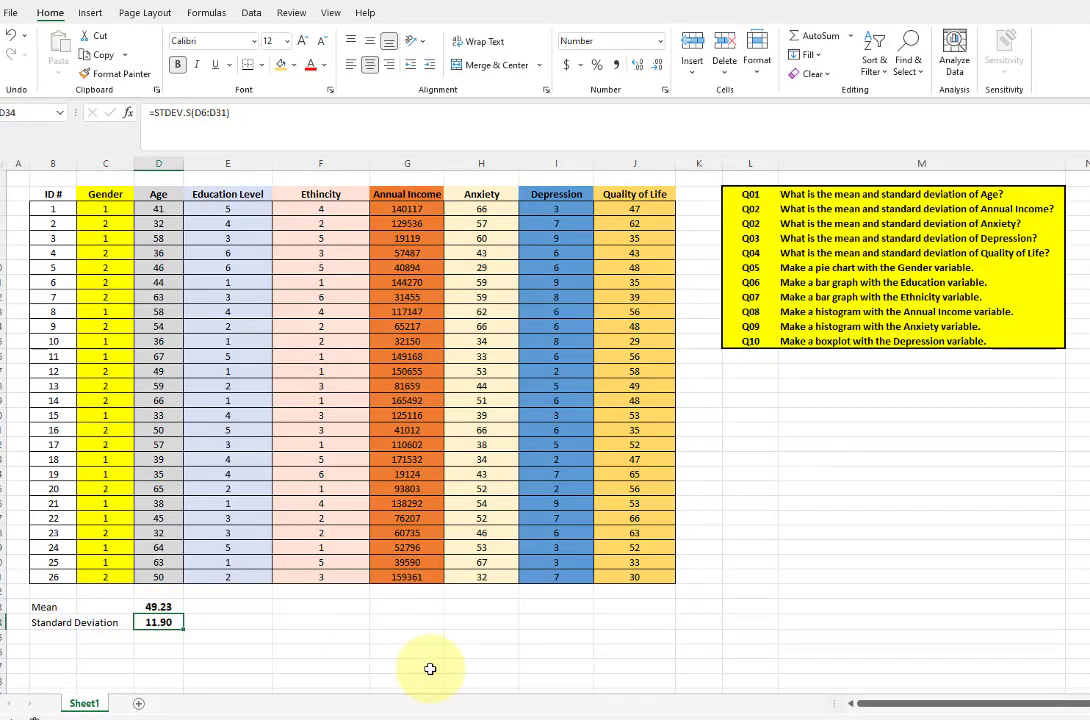
{"action": "left_click", "coordinate": [378, 637]}
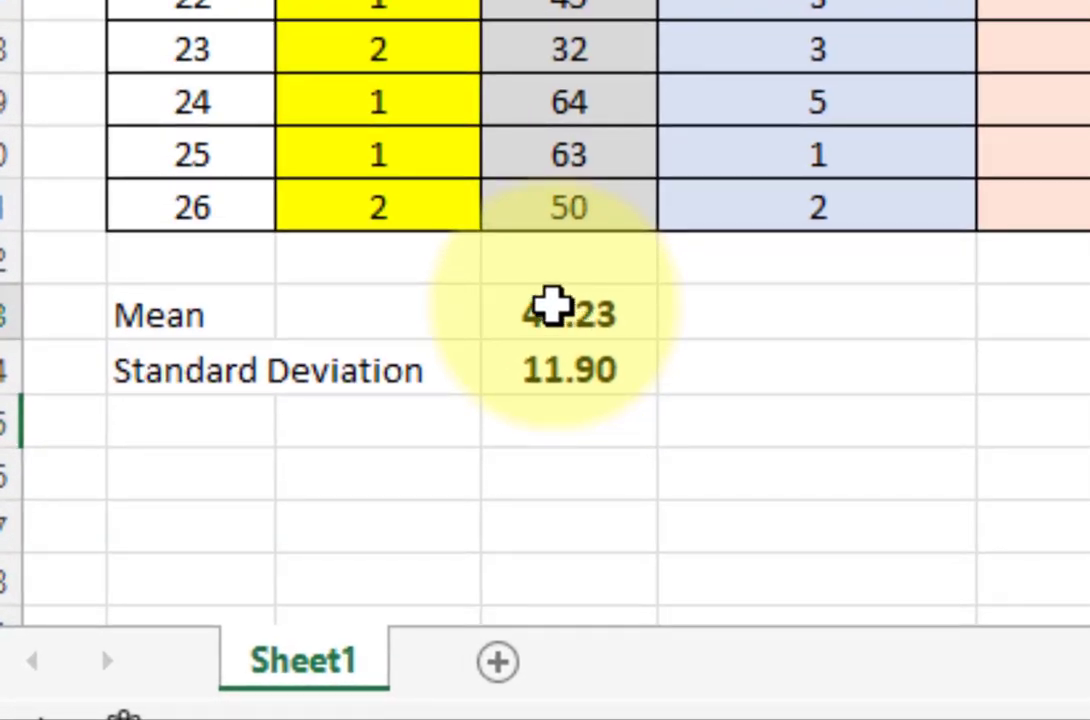
Fill the mean and standard deviation formulas from D33:D34 across to the Quality of Life column (J)
{"action": "left_click", "coordinate": [157, 607]}
{"action": "left_click_drag", "start_coordinate": [553, 343], "coordinate": [555, 365]}
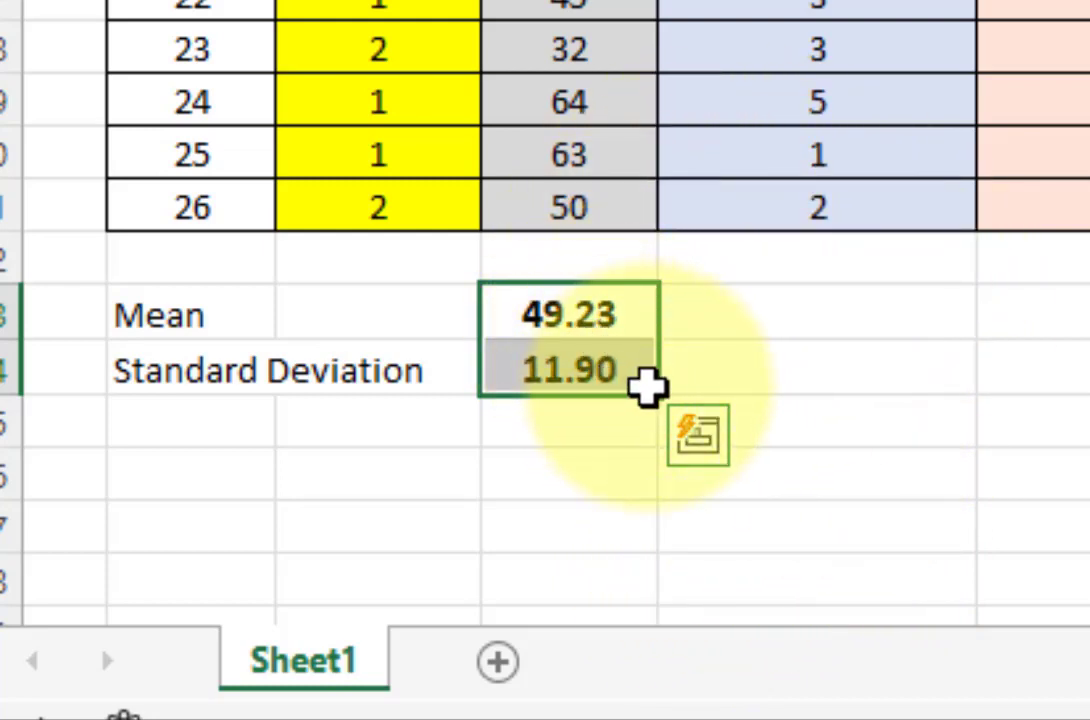
{"action": "left_click_drag", "start_coordinate": [650, 390], "coordinate": [1089, 369]}
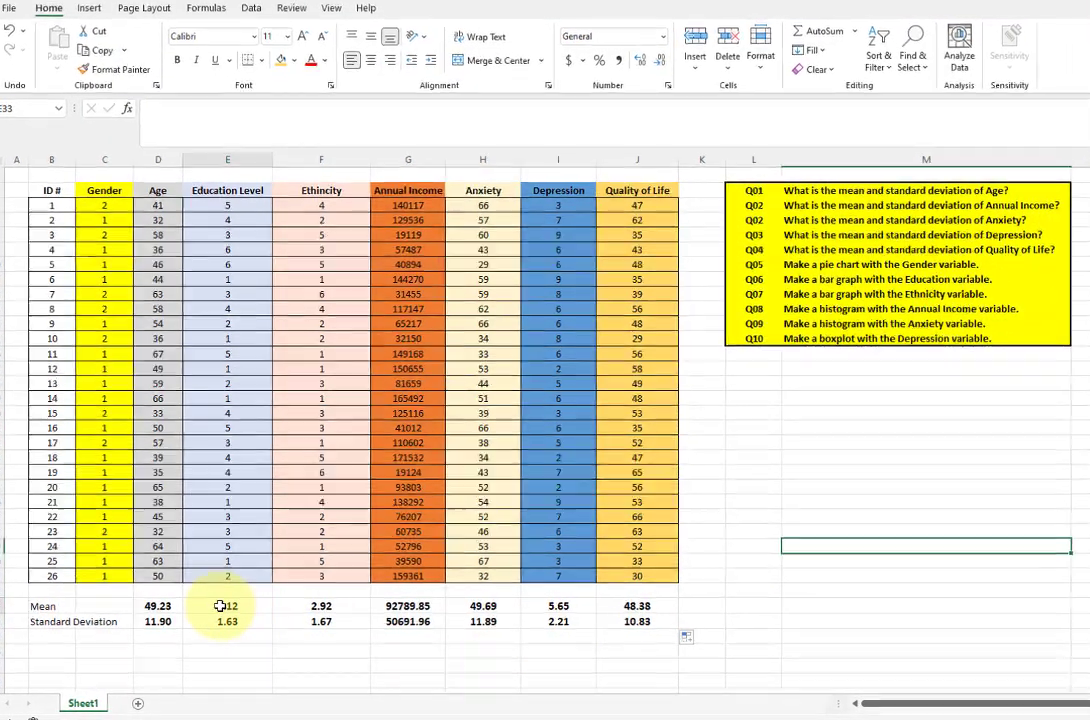
Delete the mean and standard deviation results for Education Level and Ethnicity in E33:F34
{"action": "left_click_drag", "start_coordinate": [226, 607], "coordinate": [319, 616]}
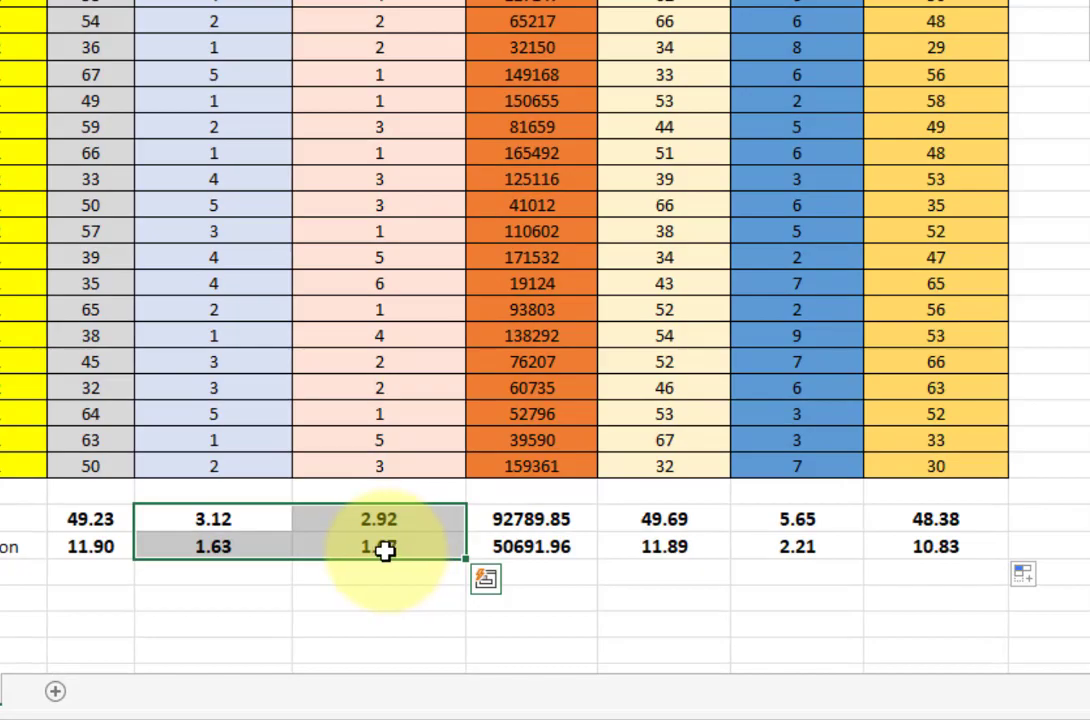
{"action": "key", "text": "Delete"}
{"action": "scroll", "coordinate": [545, 350], "scroll_direction": "up", "scroll_amount": 3}
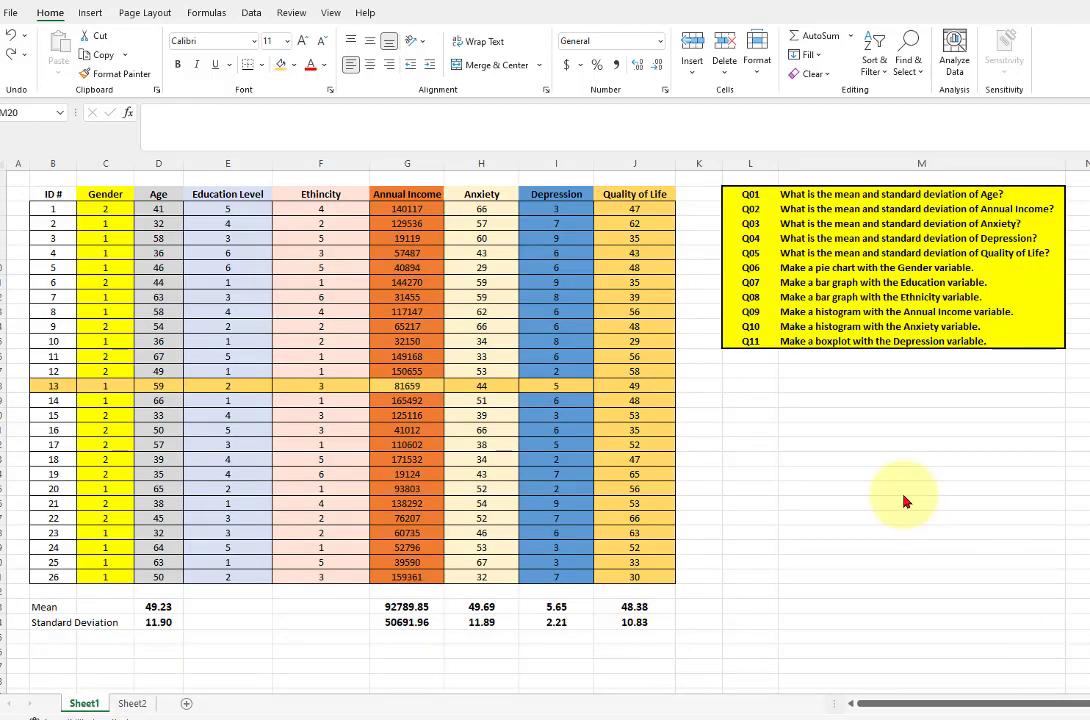
Sort the data by Gender (C6:C31) from smallest to largest, expanding the selection to include the adjacent columns
{"action": "left_click", "coordinate": [97, 209]}
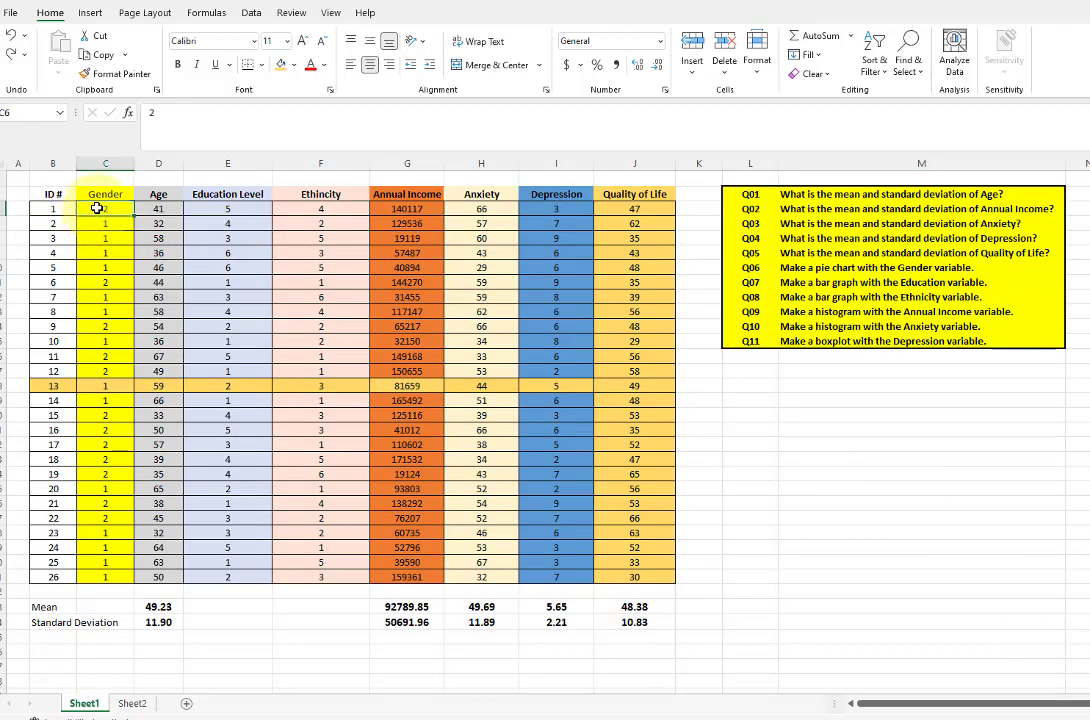
{"action": "left_click_drag", "start_coordinate": [97, 207], "coordinate": [92, 577]}
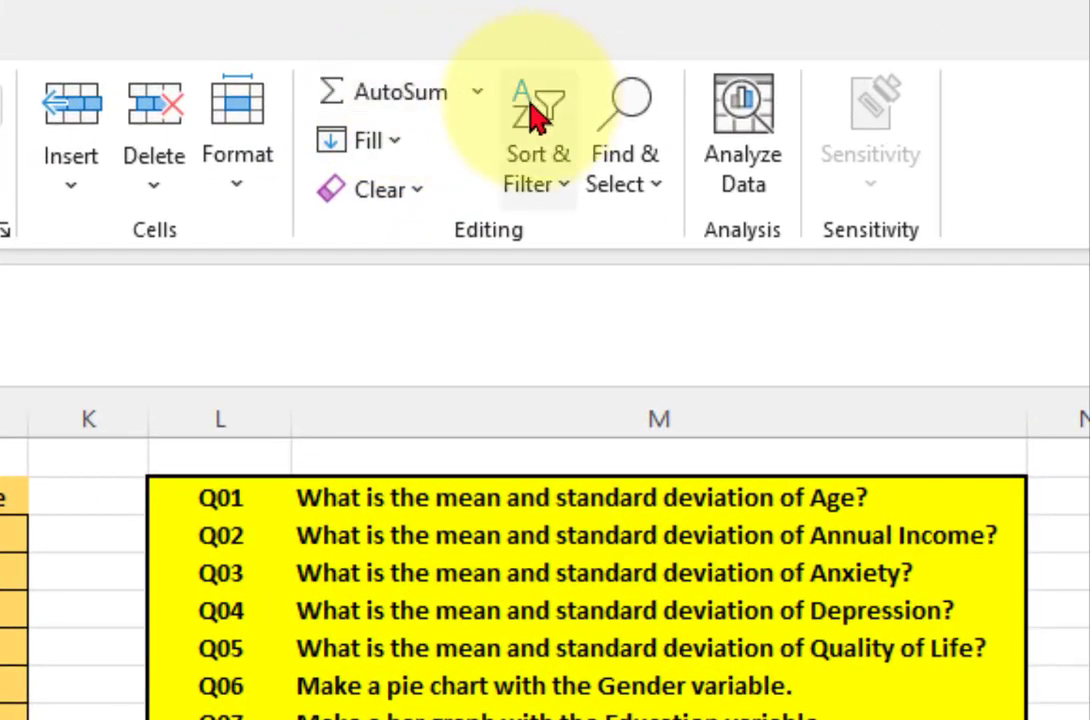
{"action": "left_click", "coordinate": [537, 112]}
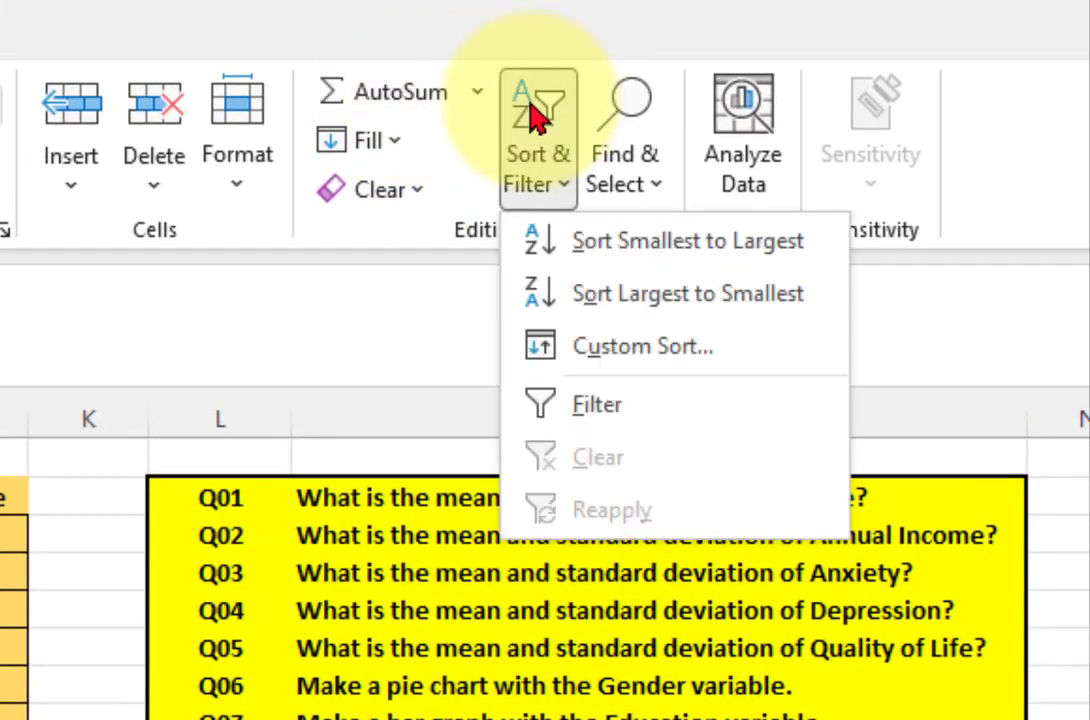
{"action": "left_click", "coordinate": [619, 251]}
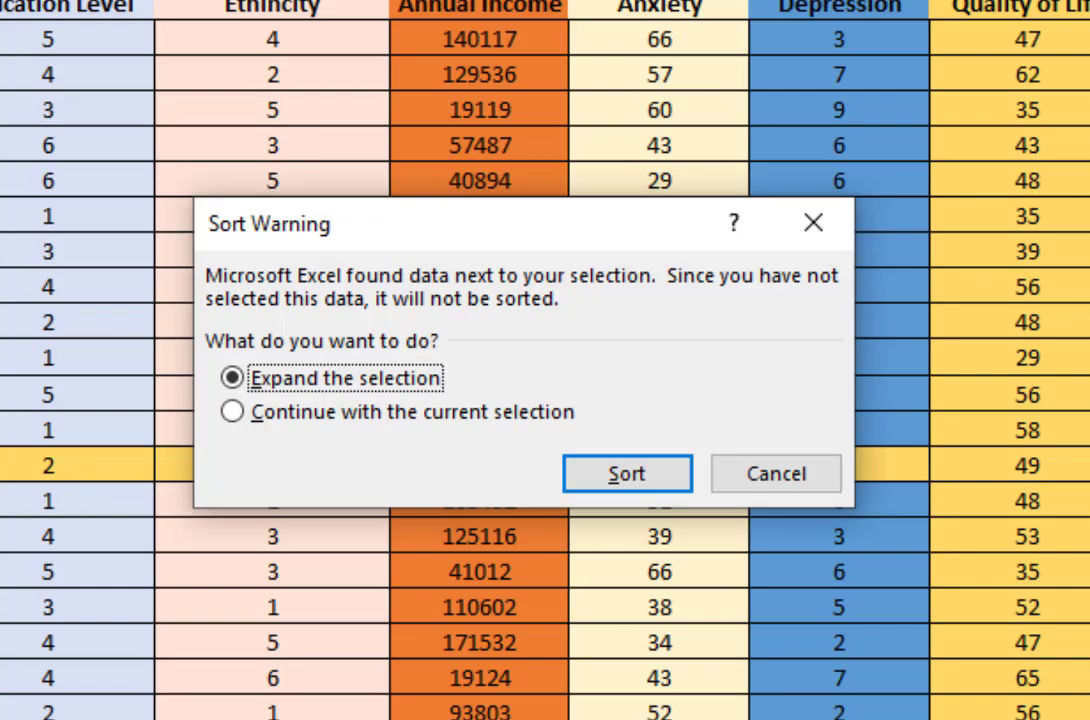
{"action": "left_click", "coordinate": [615, 467]}
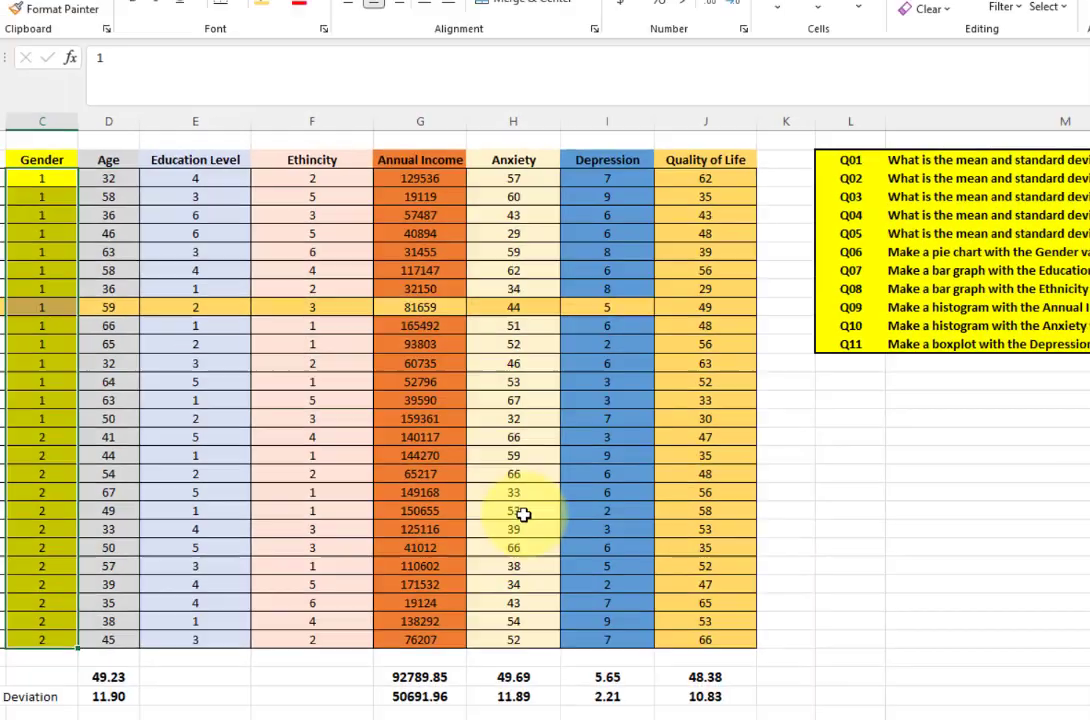
{"action": "left_click", "coordinate": [387, 415]}
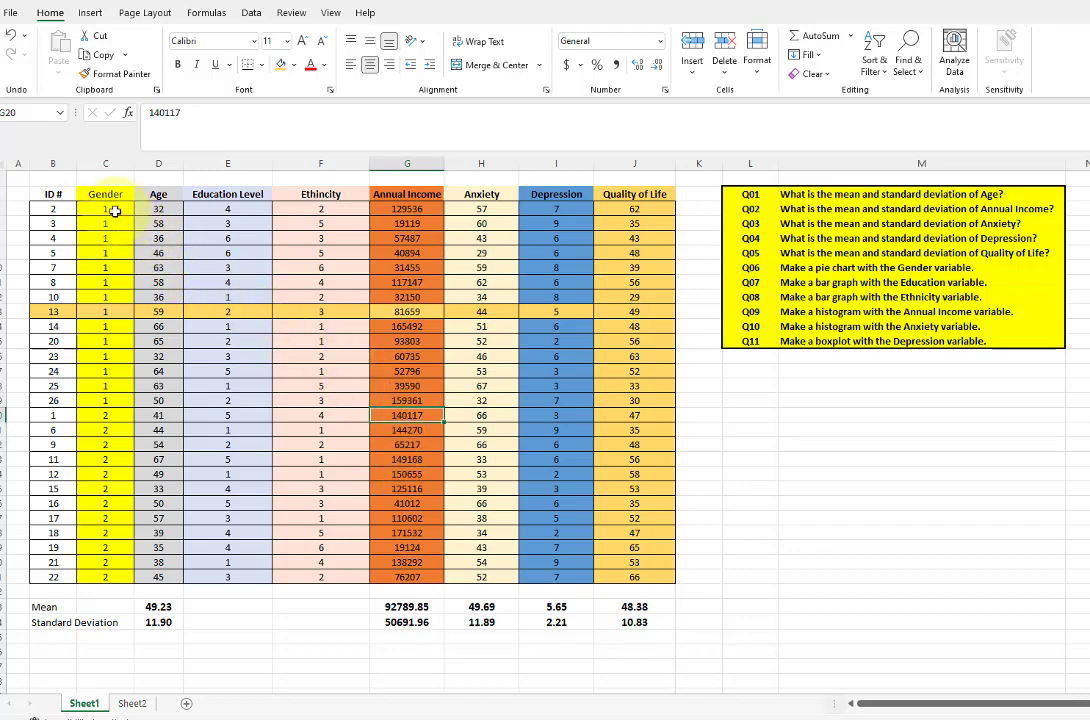
Count the rows with Gender code 1 and record Females in M23 with the count 14 in N23
{"action": "left_click", "coordinate": [845, 488]}
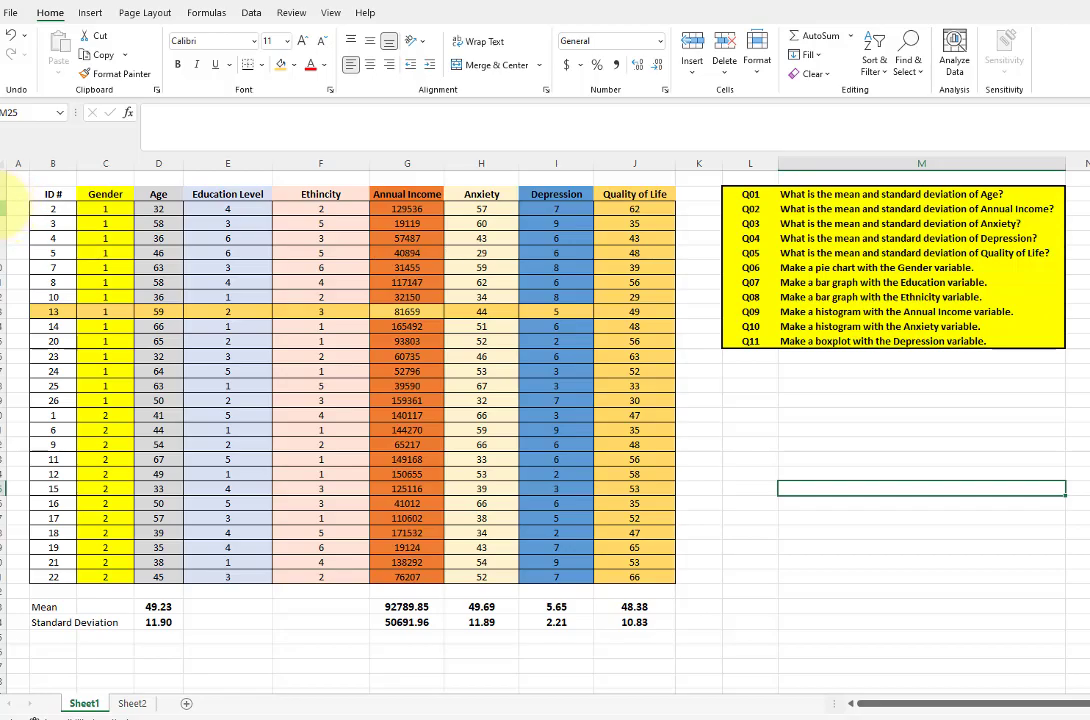
{"action": "left_click", "coordinate": [6, 208]}
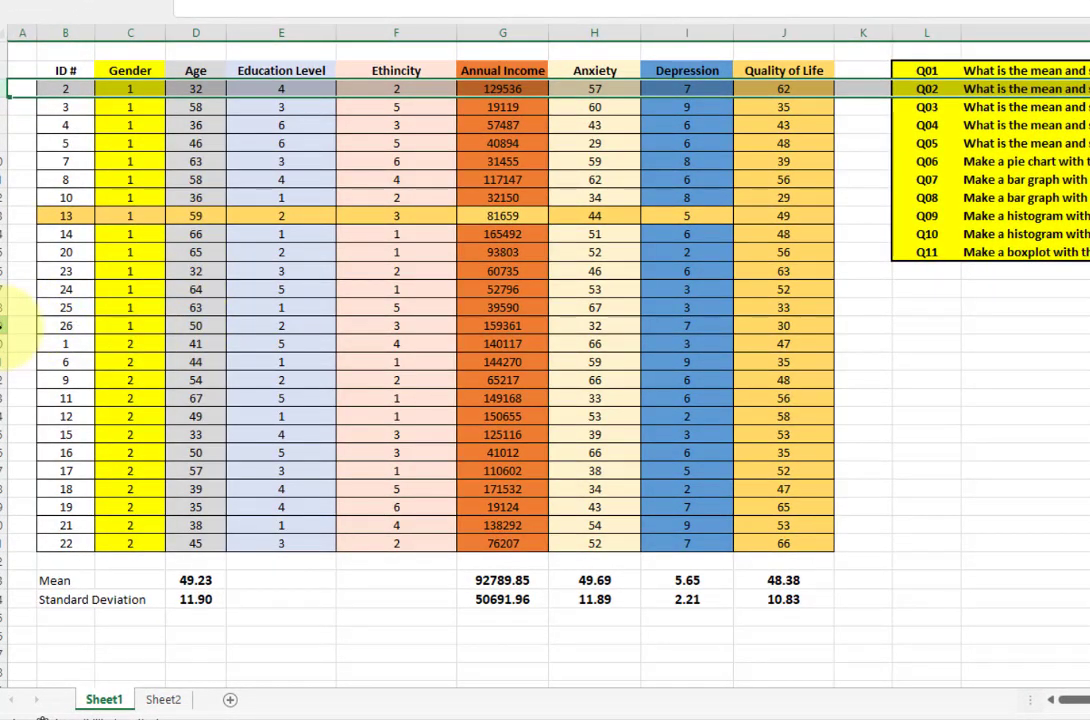
{"action": "left_click", "coordinate": [8, 325]}
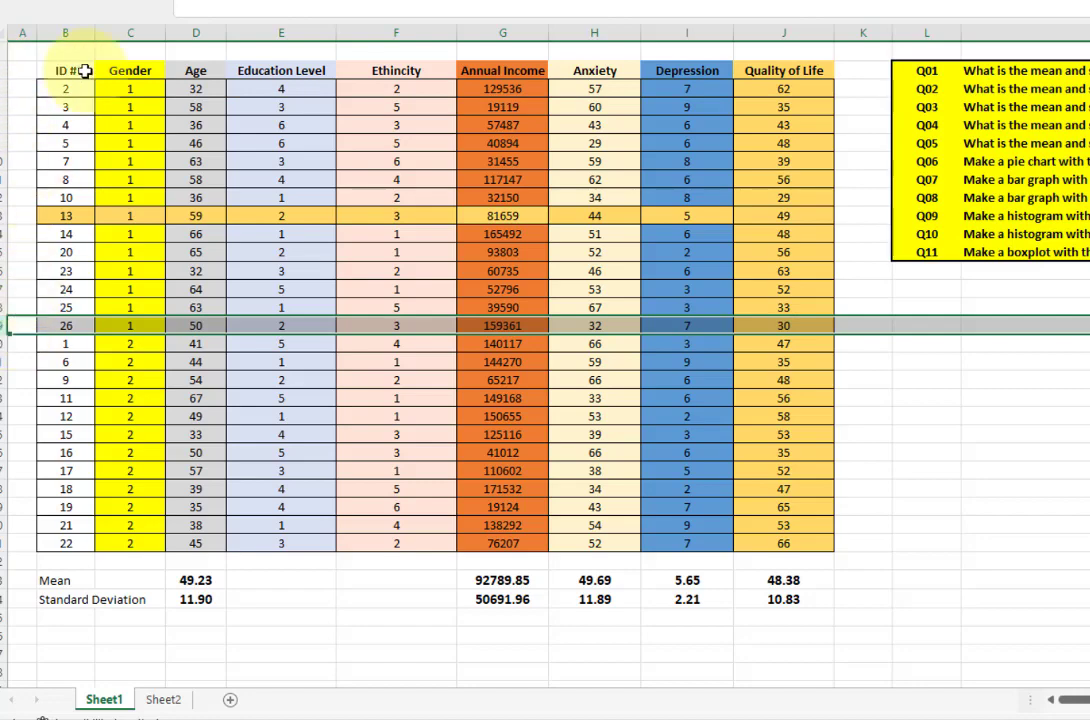
{"action": "left_click", "coordinate": [1061, 398]}
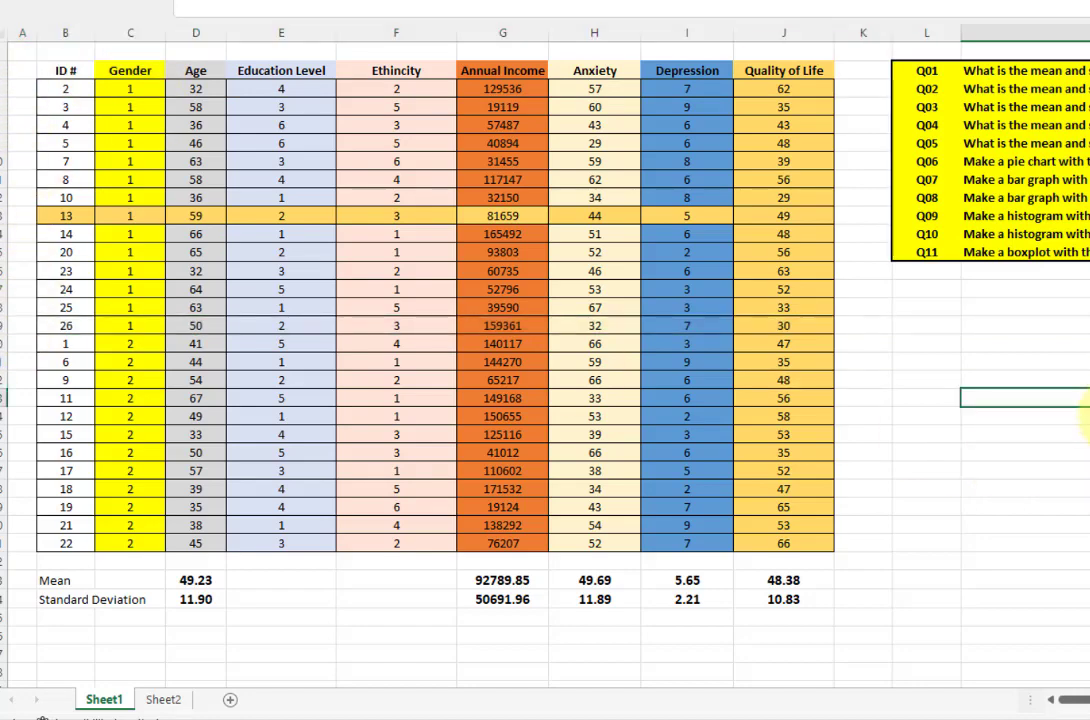
{"action": "type", "text": "Females"}
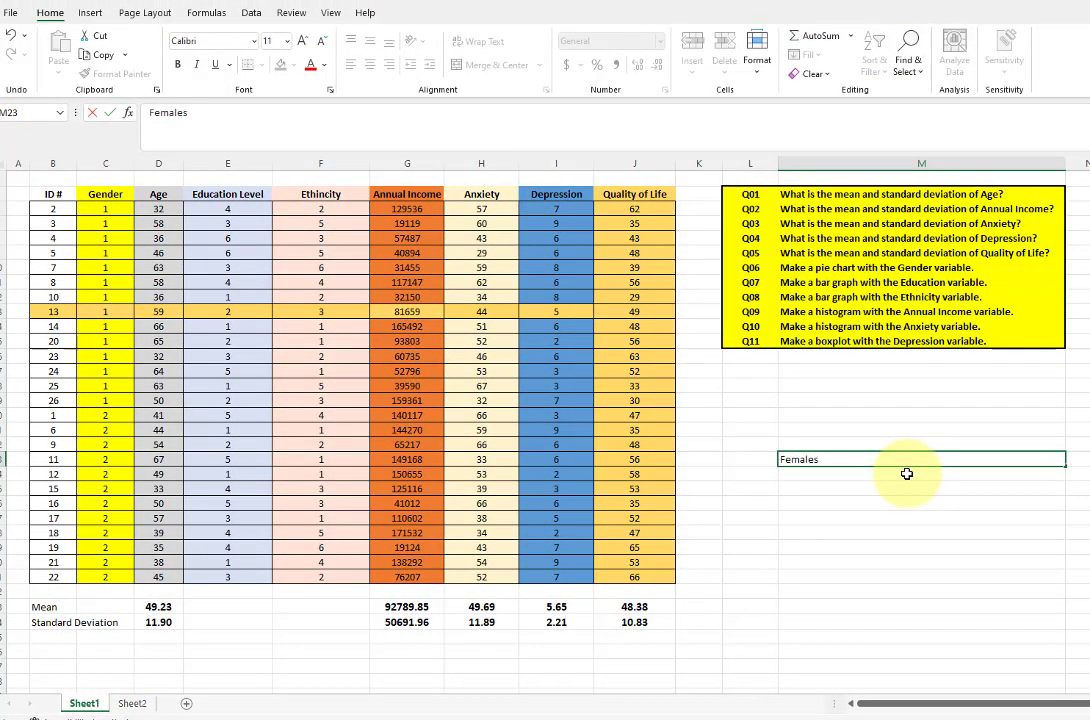
{"action": "key", "text": "Tab"}
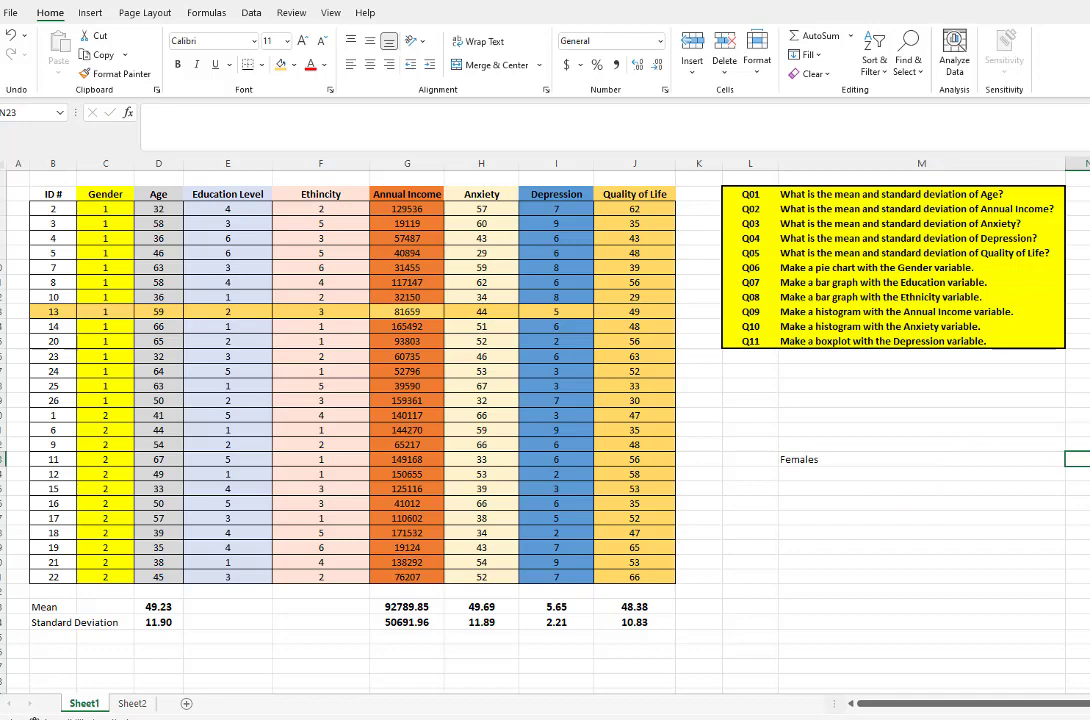
{"action": "type", "text": "14"}
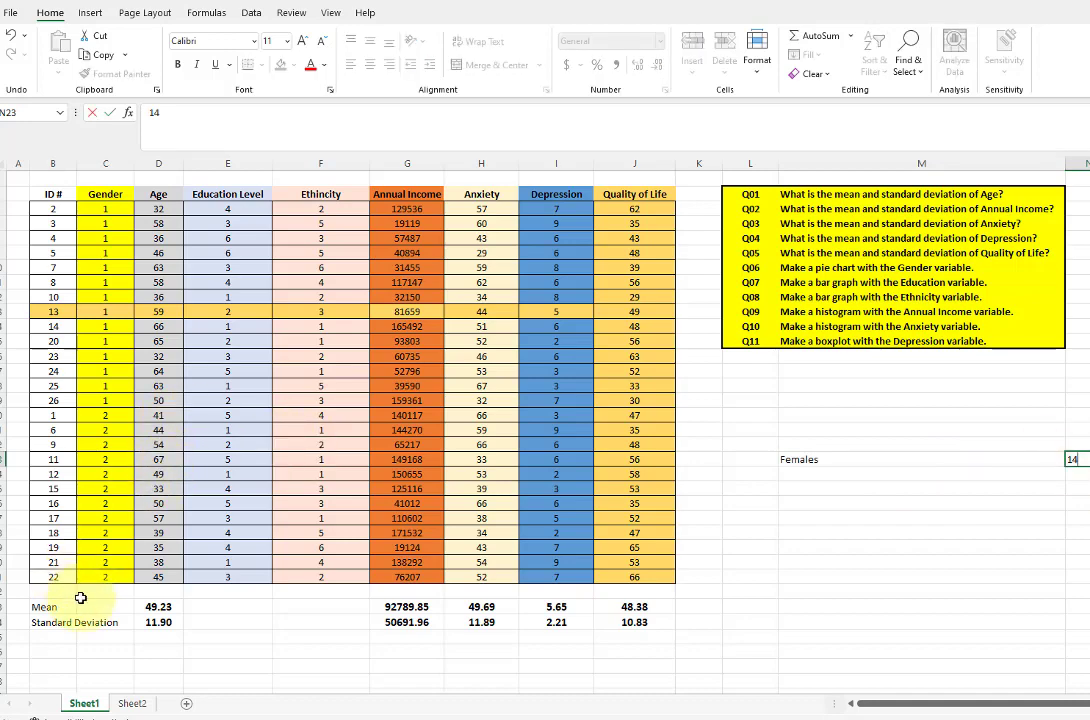
Count the rows with Gender code 2 and record Males in M24 with the count 12 in N24
{"action": "left_click", "coordinate": [4, 577]}
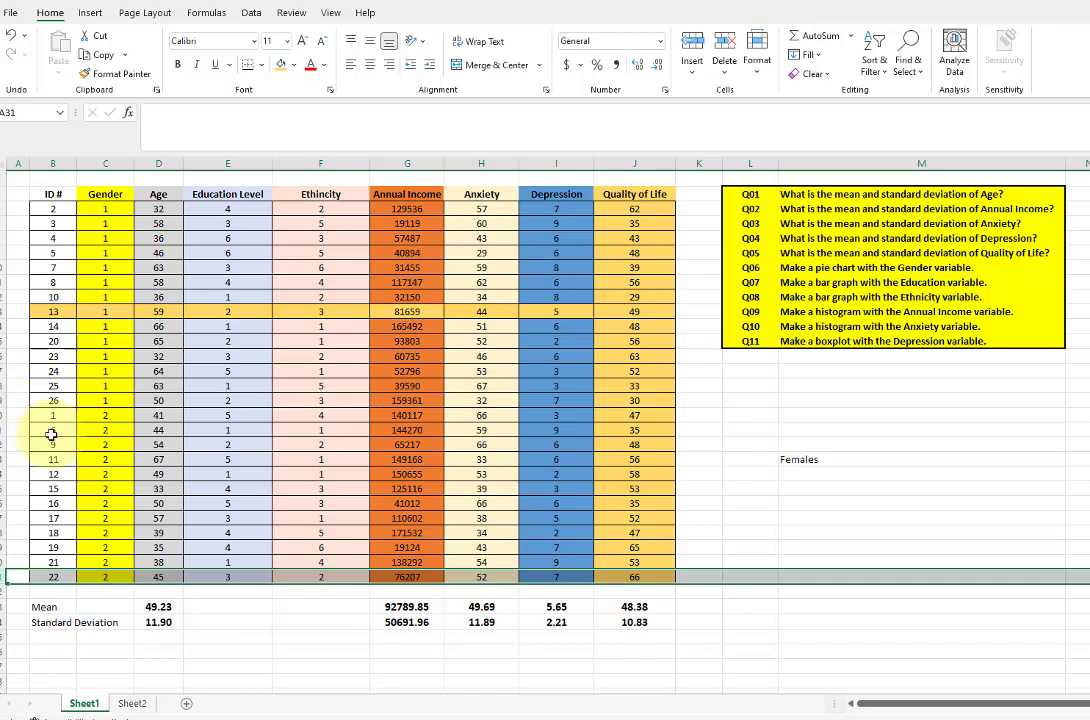
{"action": "left_click", "coordinate": [1078, 473]}
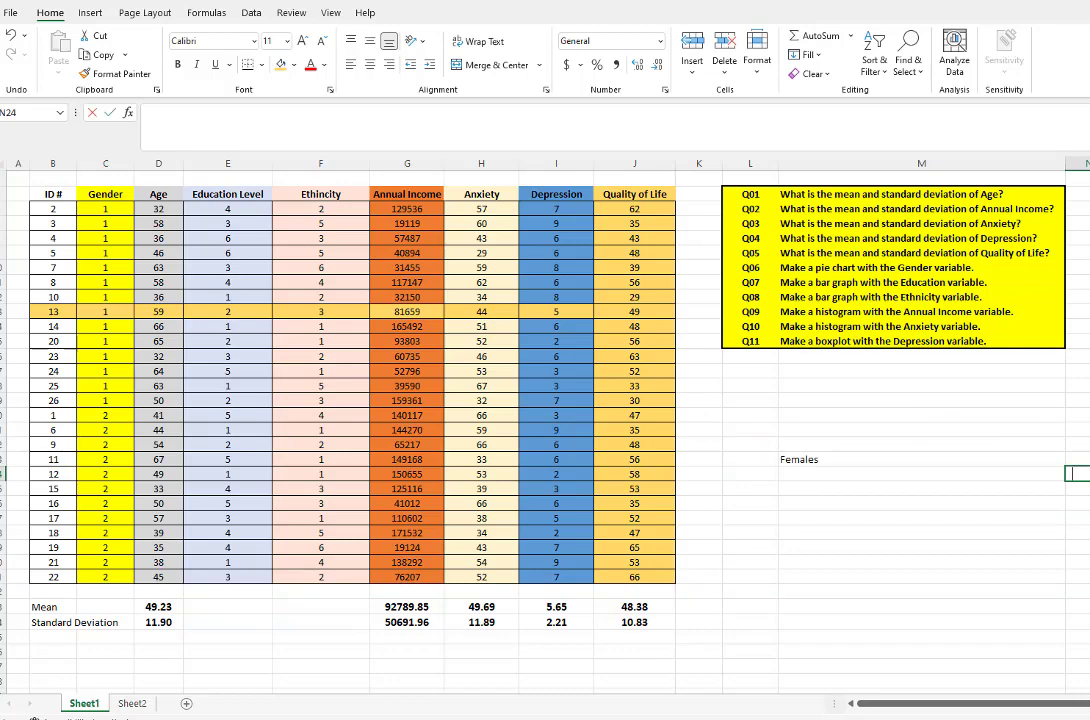
{"action": "type", "text": "12"}
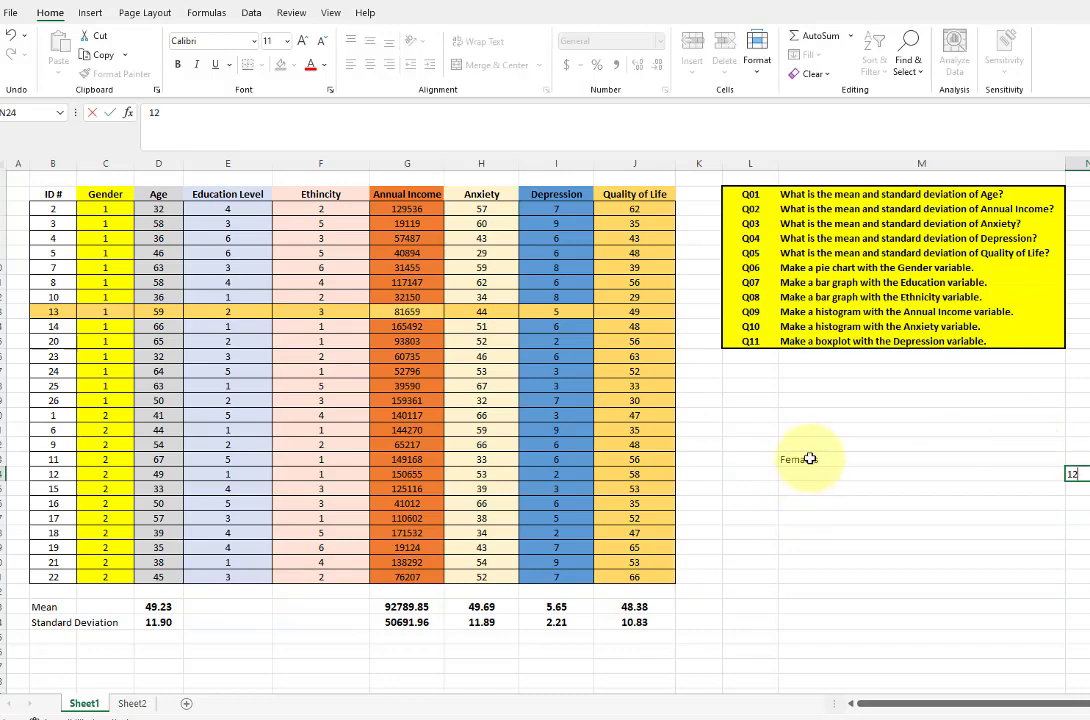
{"action": "left_click", "coordinate": [1055, 475]}
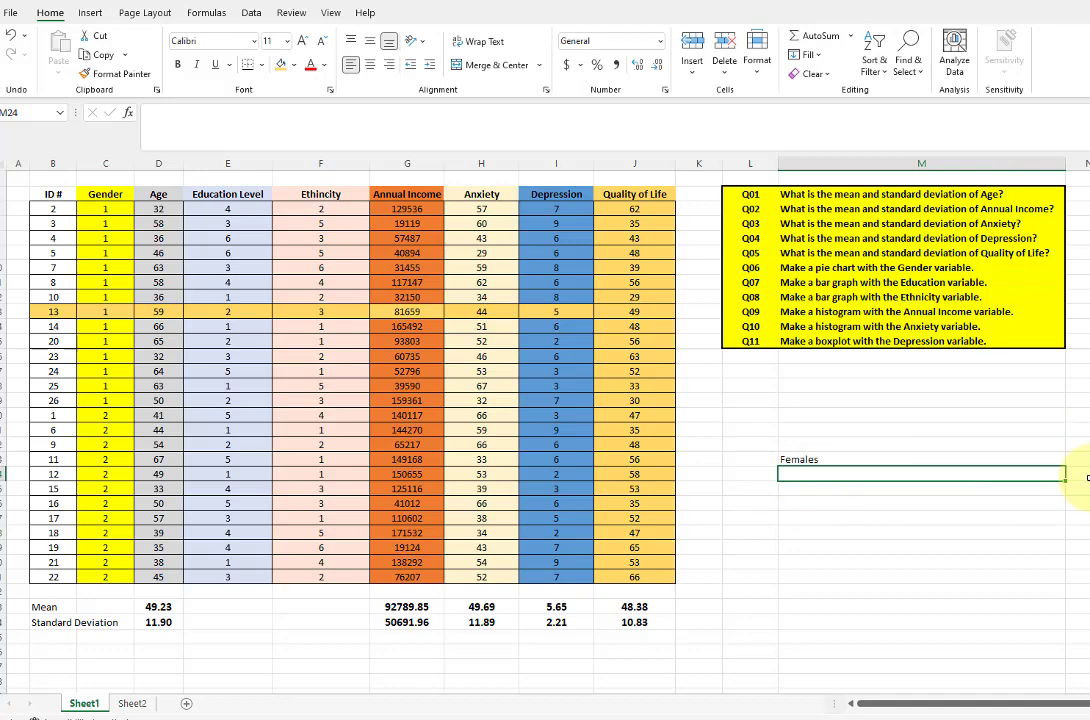
{"action": "type", "text": "Males"}
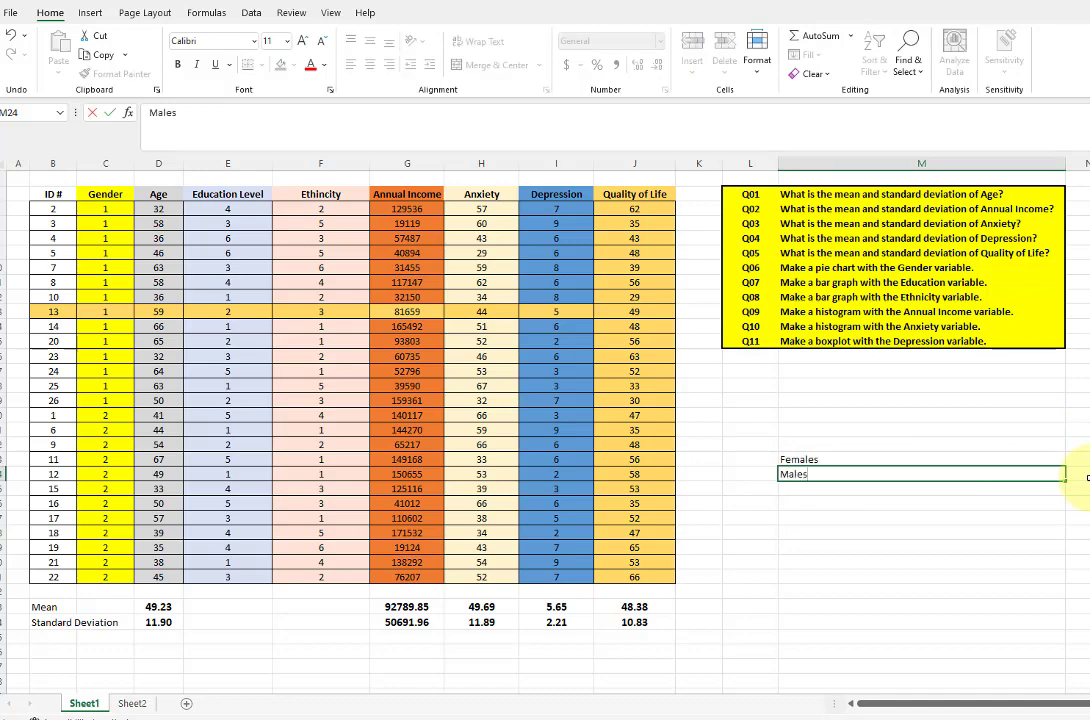
{"action": "left_click", "coordinate": [826, 442]}
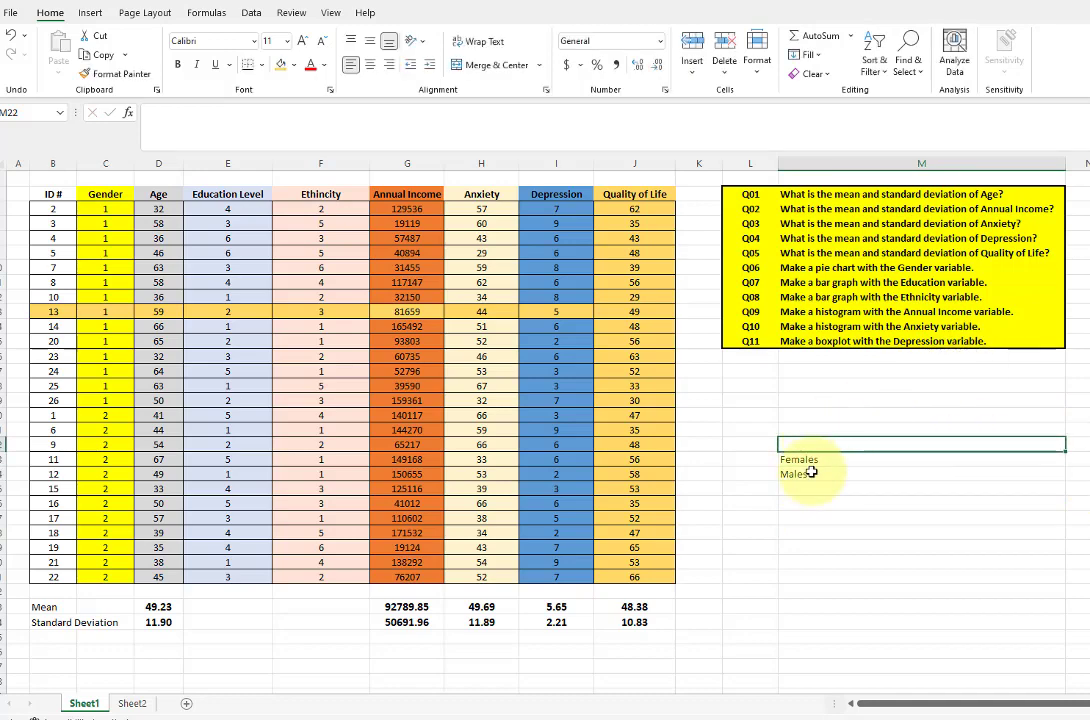
Select the gender counts in M23:N24, widen the workbook window and narrow column M
{"action": "left_click_drag", "start_coordinate": [794, 461], "coordinate": [1088, 468]}
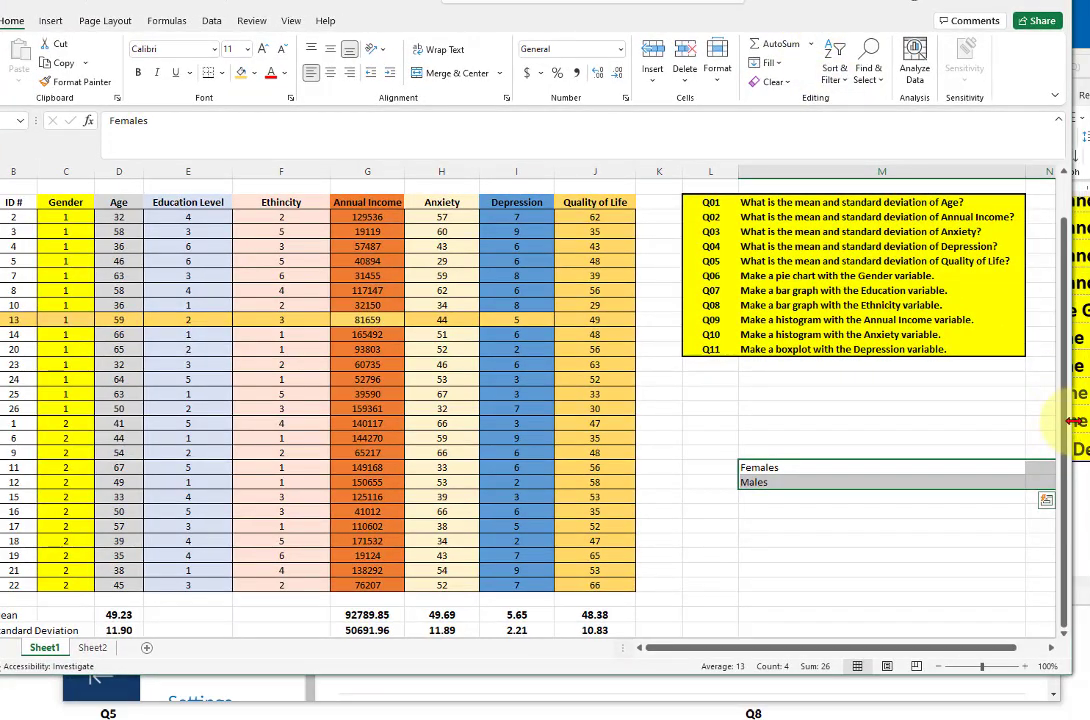
{"action": "left_click_drag", "start_coordinate": [1070, 421], "coordinate": [1089, 421]}
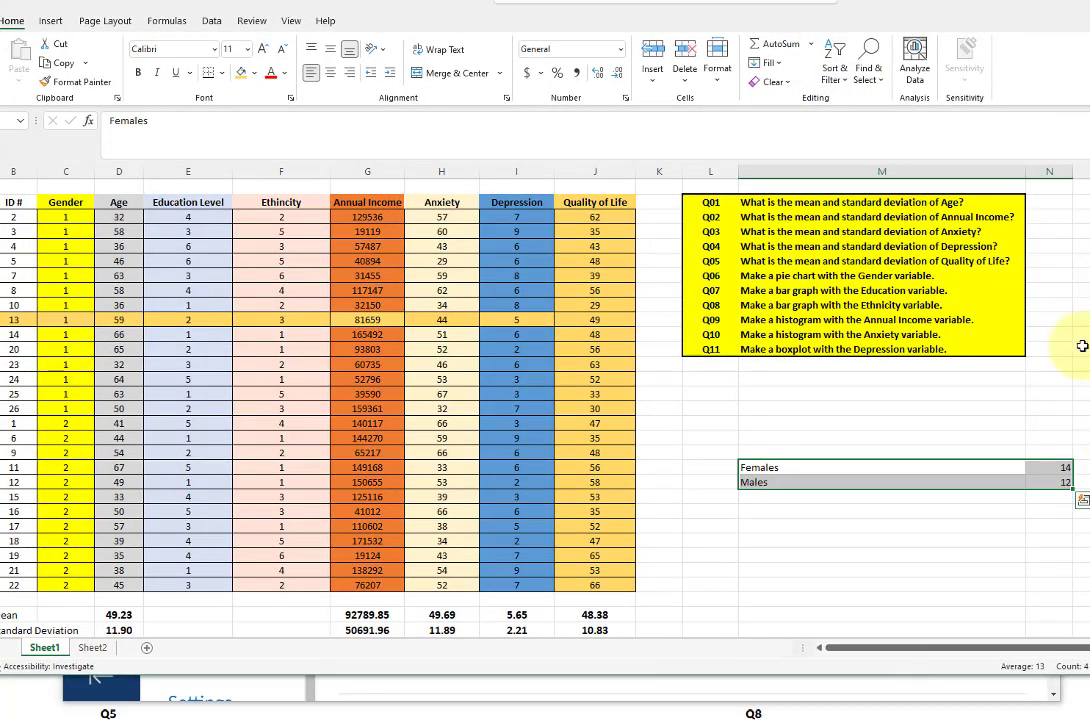
{"action": "left_click_drag", "start_coordinate": [1028, 174], "coordinate": [940, 170]}
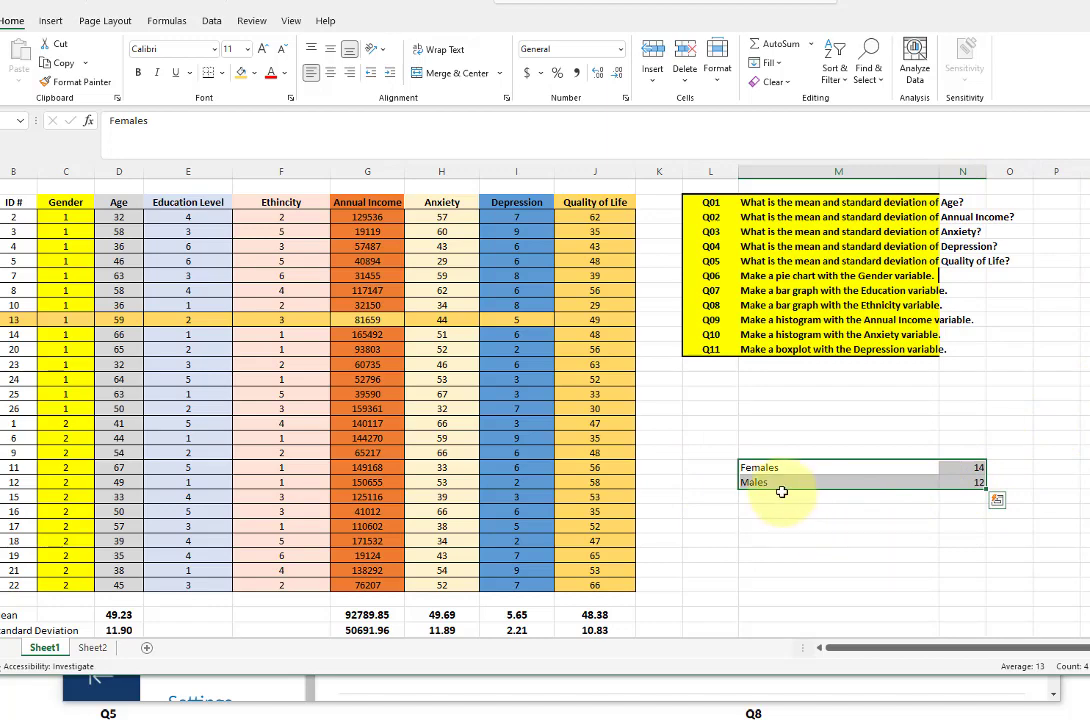
Insert the recommended Pie chart from the Females and Males counts in M23:N24
{"action": "left_click", "coordinate": [50, 22]}
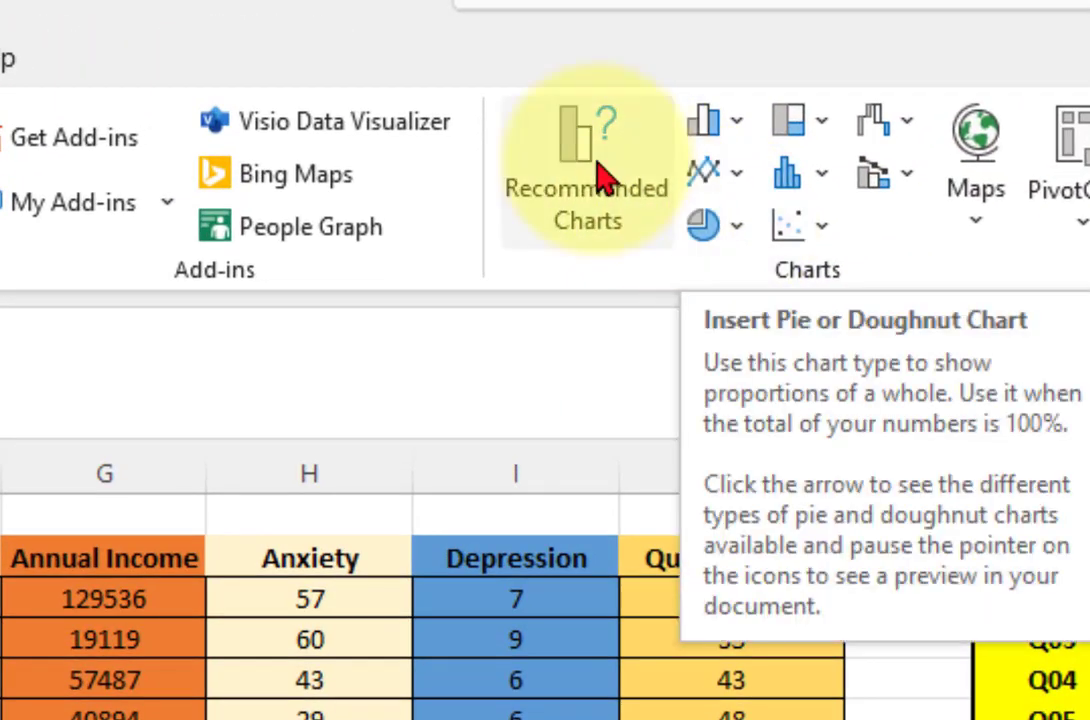
{"action": "left_click", "coordinate": [575, 180]}
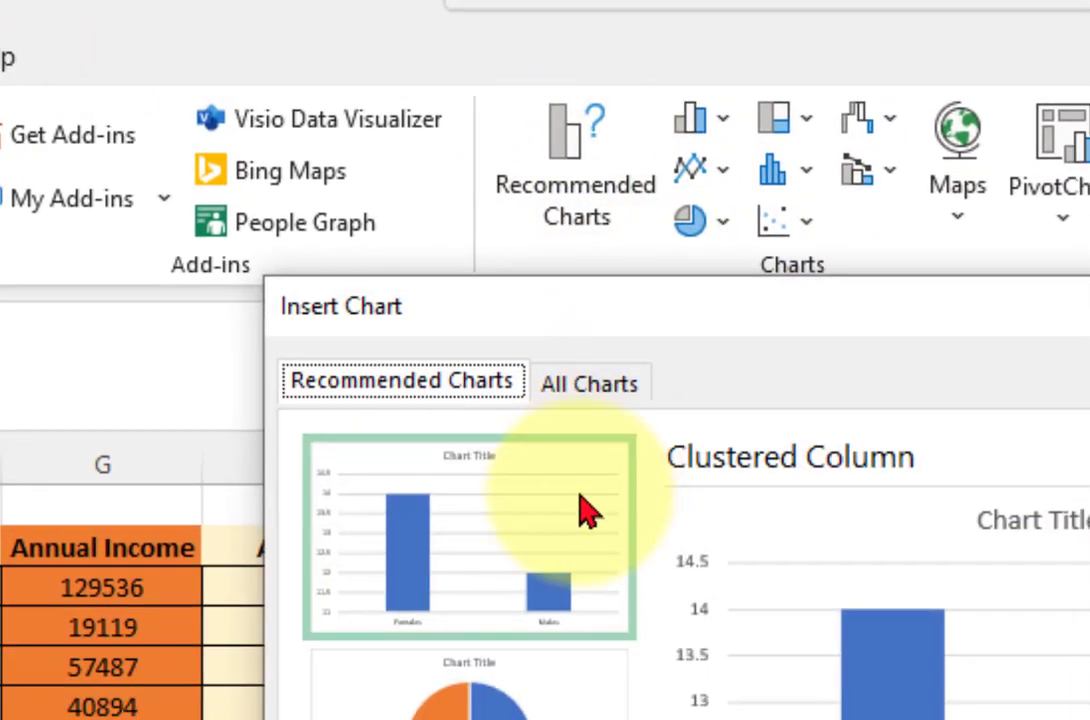
{"action": "left_click", "coordinate": [500, 705]}
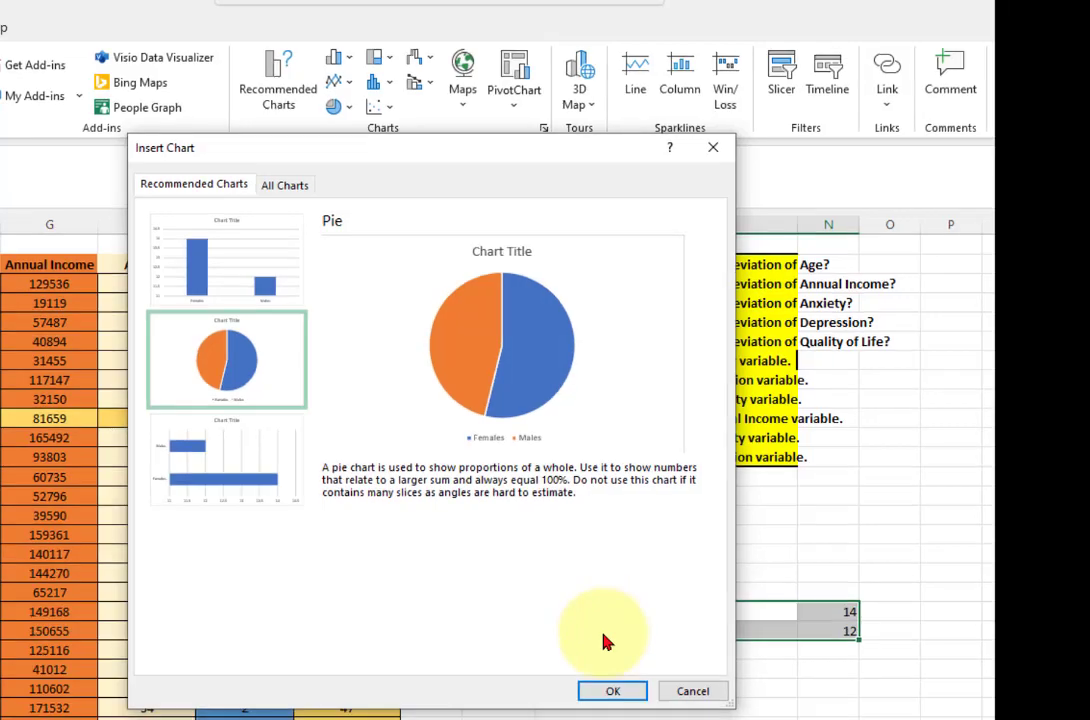
{"action": "left_click", "coordinate": [612, 691]}
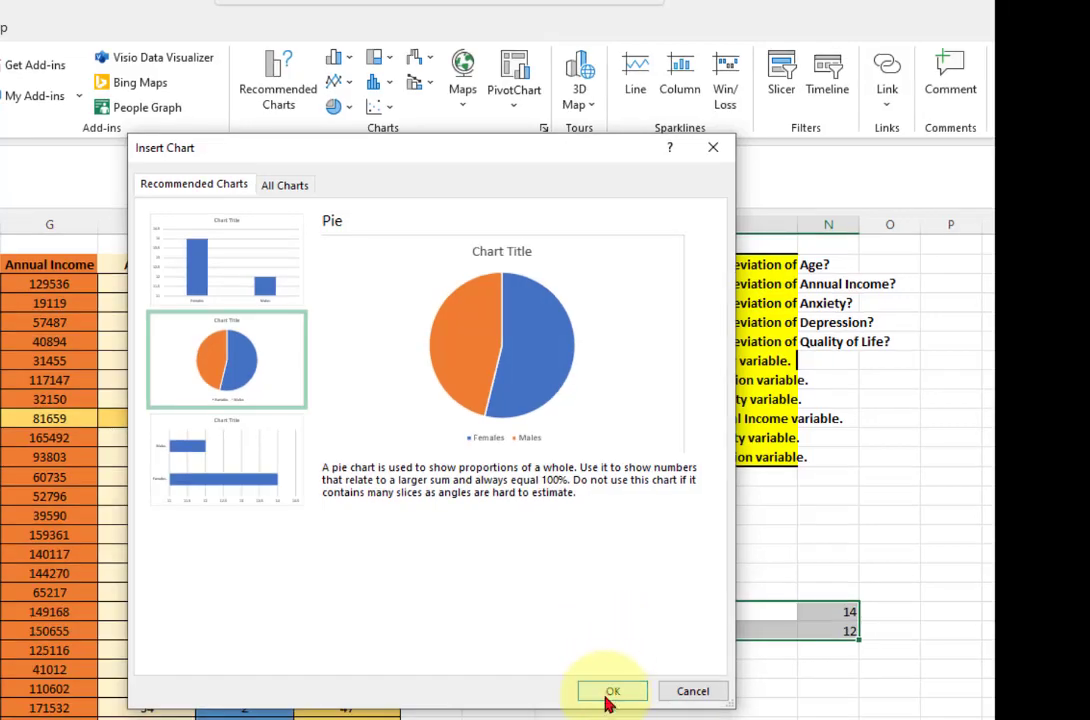
Move the pie chart below the question list and change its title to Gender
{"action": "left_click_drag", "start_coordinate": [589, 452], "coordinate": [823, 556]}
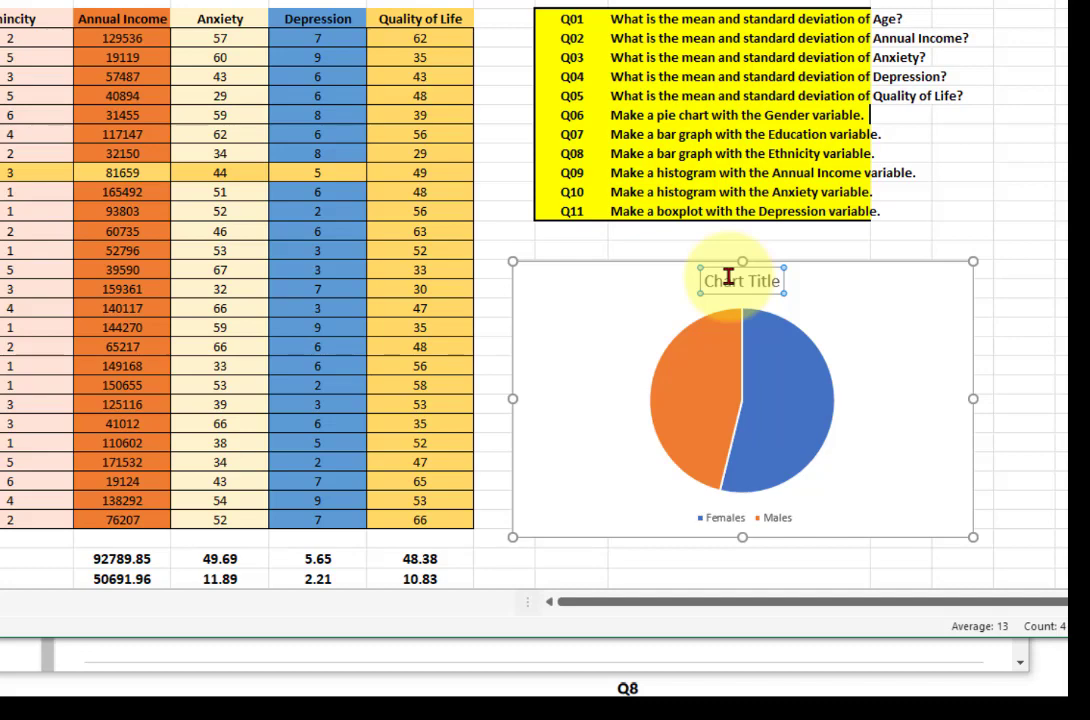
{"action": "type", "text": "Gender"}
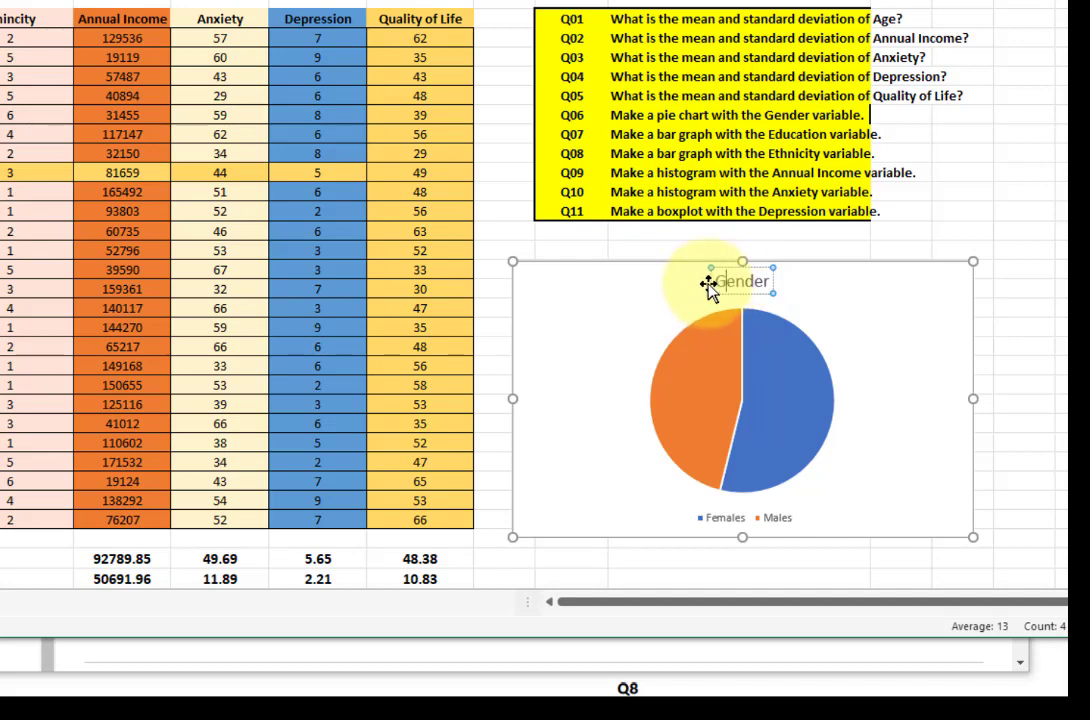
{"action": "left_click", "coordinate": [1010, 175]}
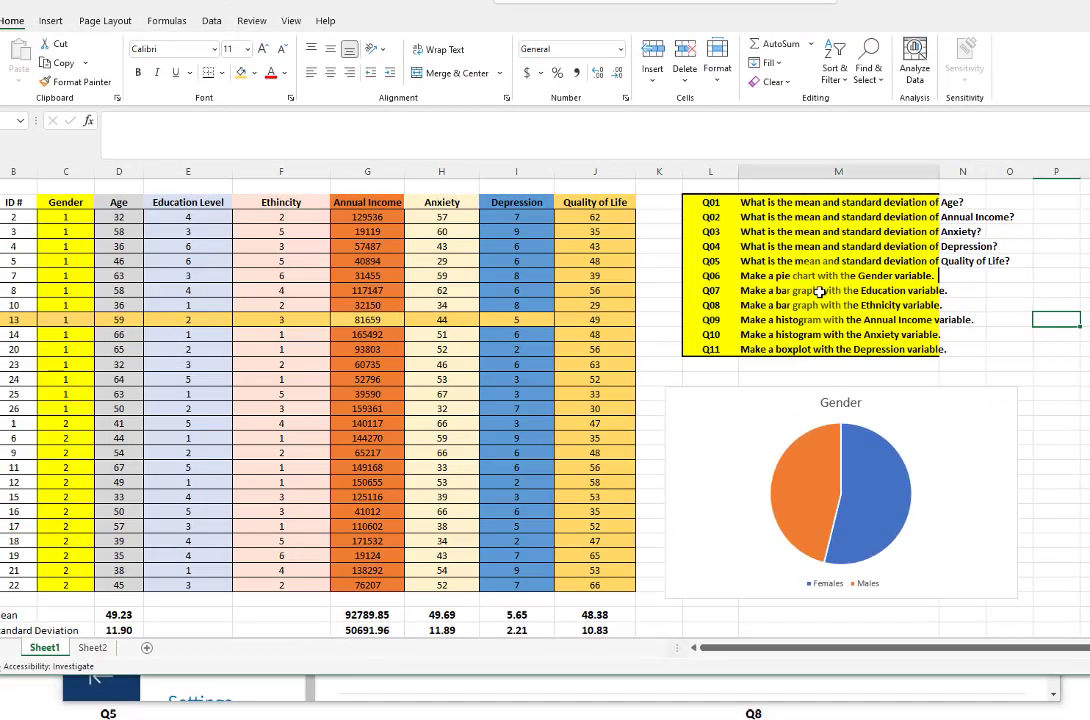
Review question Q07, the Education Level values in E6:E31 and the legend explaining the education codes
{"action": "left_click", "coordinate": [820, 291]}
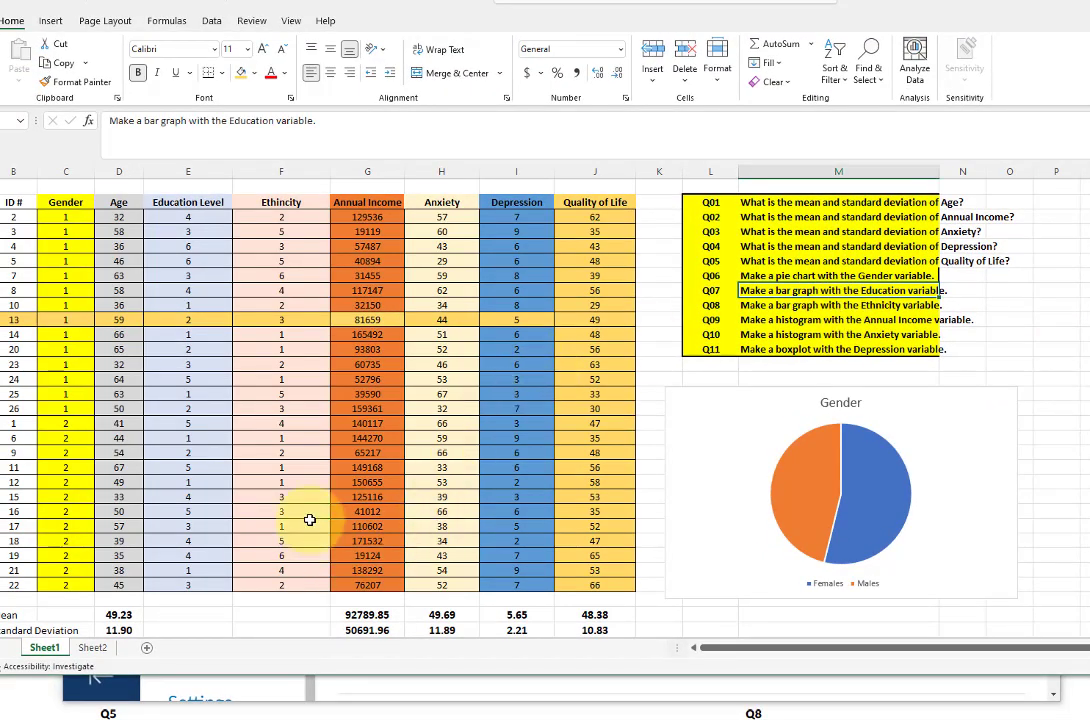
{"action": "scroll", "coordinate": [325, 500], "scroll_direction": "up", "scroll_amount": 3}
{"action": "scroll", "coordinate": [344, 501], "scroll_direction": "down", "scroll_amount": 3}
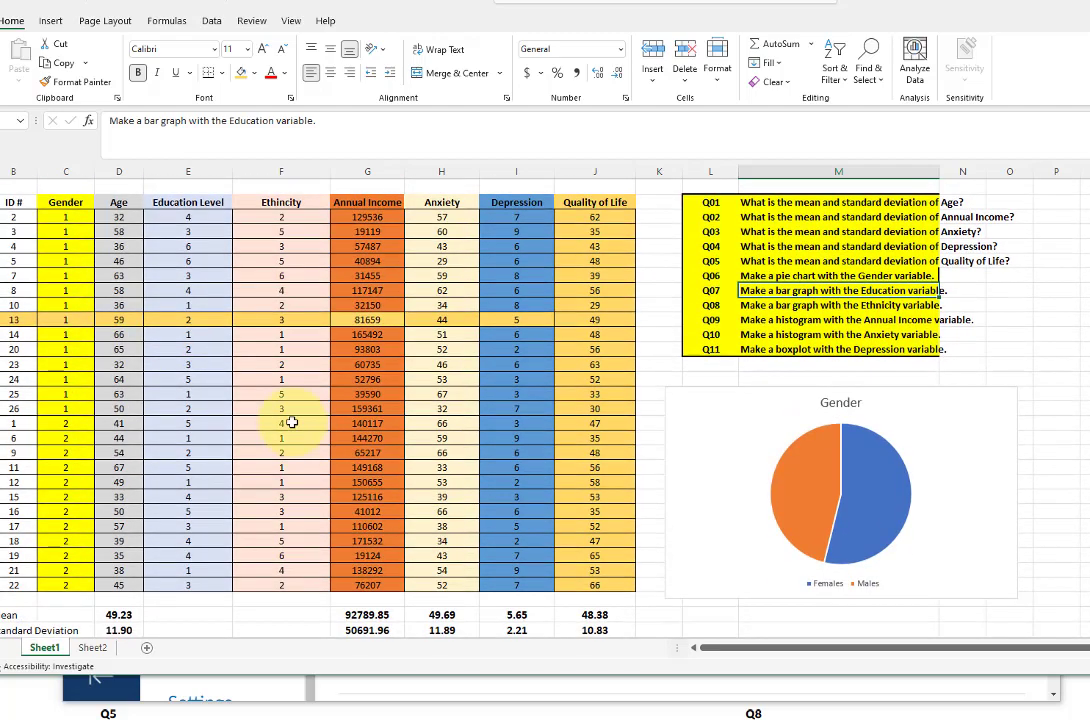
{"action": "left_click_drag", "start_coordinate": [178, 217], "coordinate": [172, 581]}
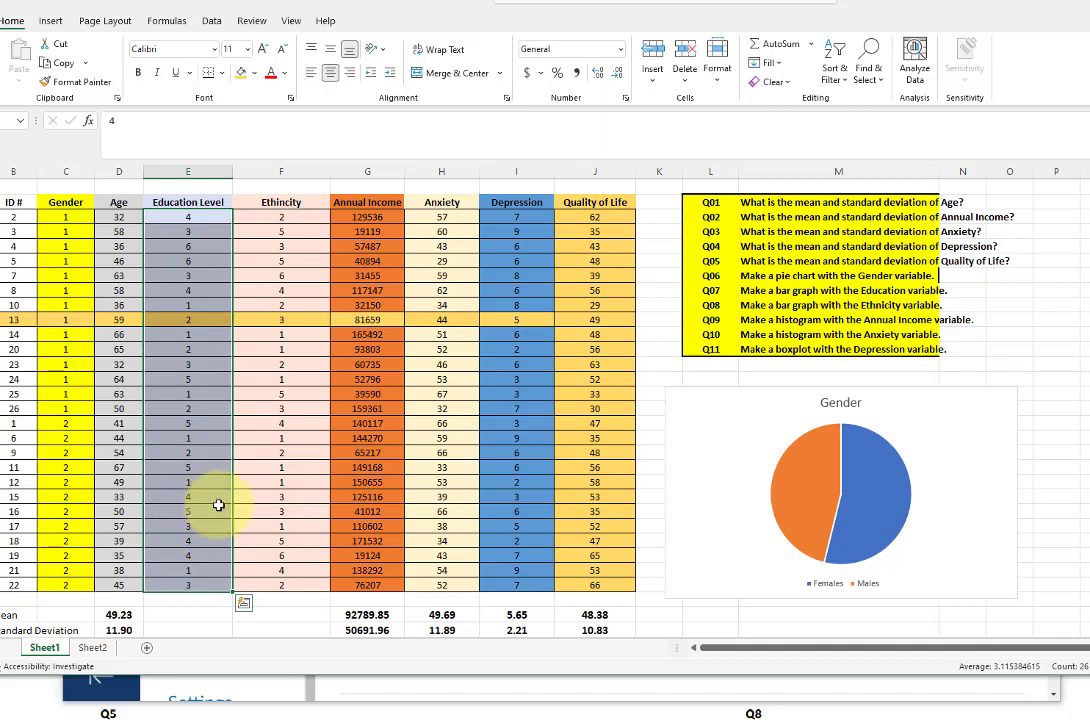
{"action": "scroll", "coordinate": [226, 511], "scroll_direction": "up", "scroll_amount": 2}
{"action": "scroll", "coordinate": [228, 511], "scroll_direction": "up", "scroll_amount": 1}
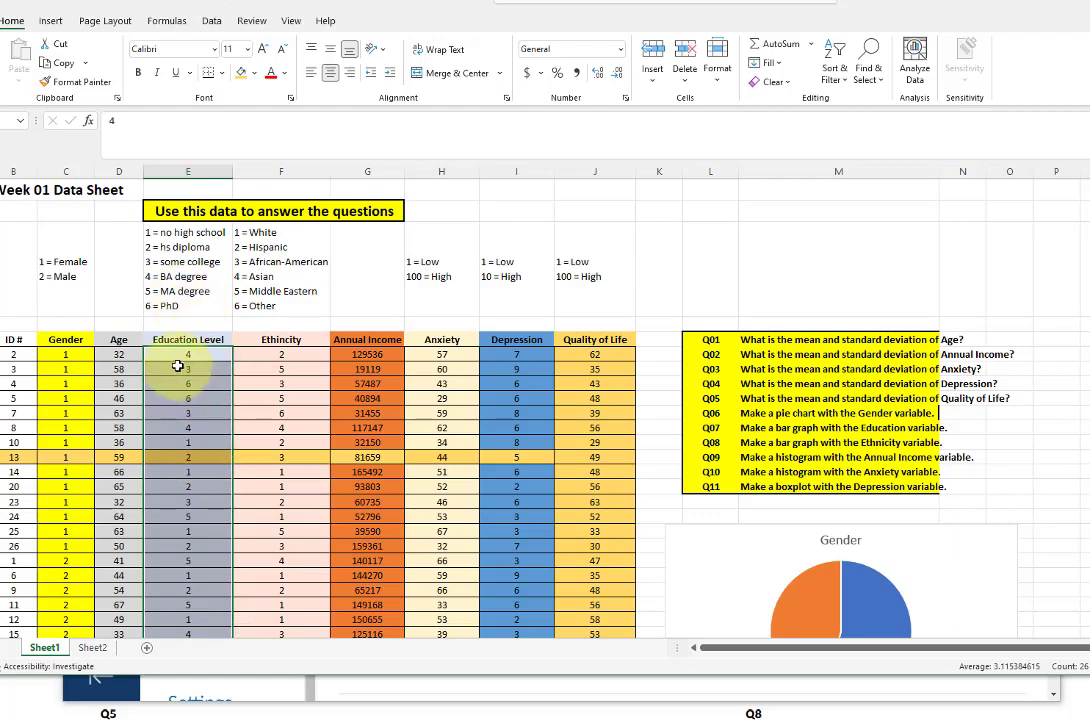
{"action": "scroll", "coordinate": [206, 367], "scroll_direction": "down", "scroll_amount": 5}
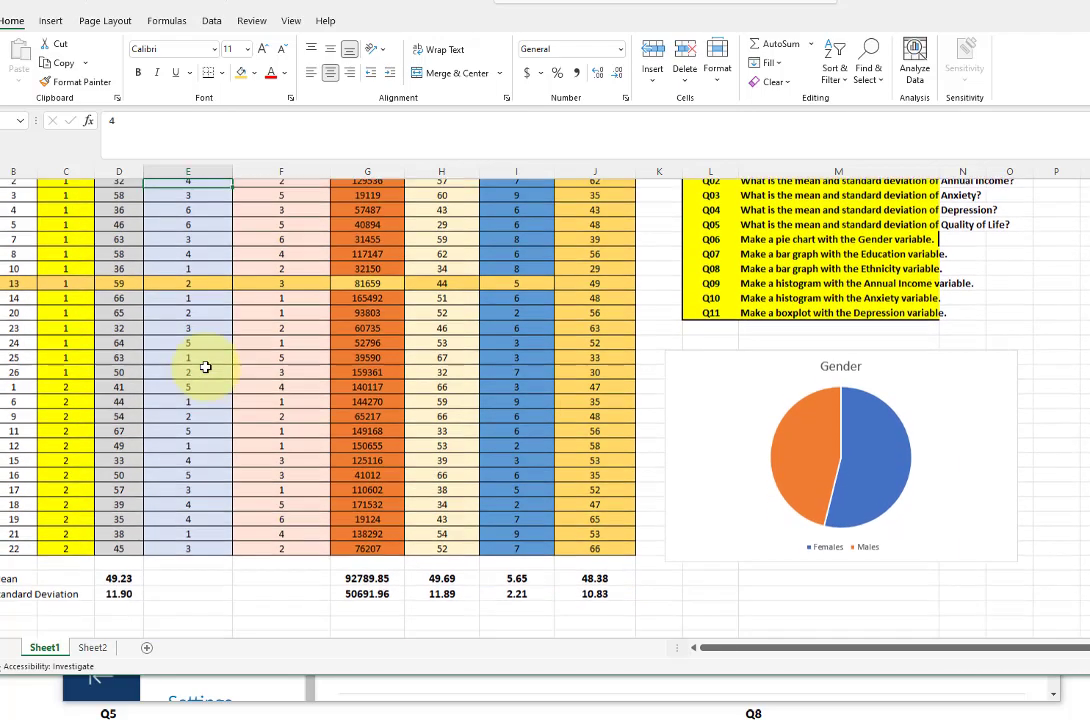
{"action": "scroll", "coordinate": [206, 367], "scroll_direction": "up", "scroll_amount": 2}
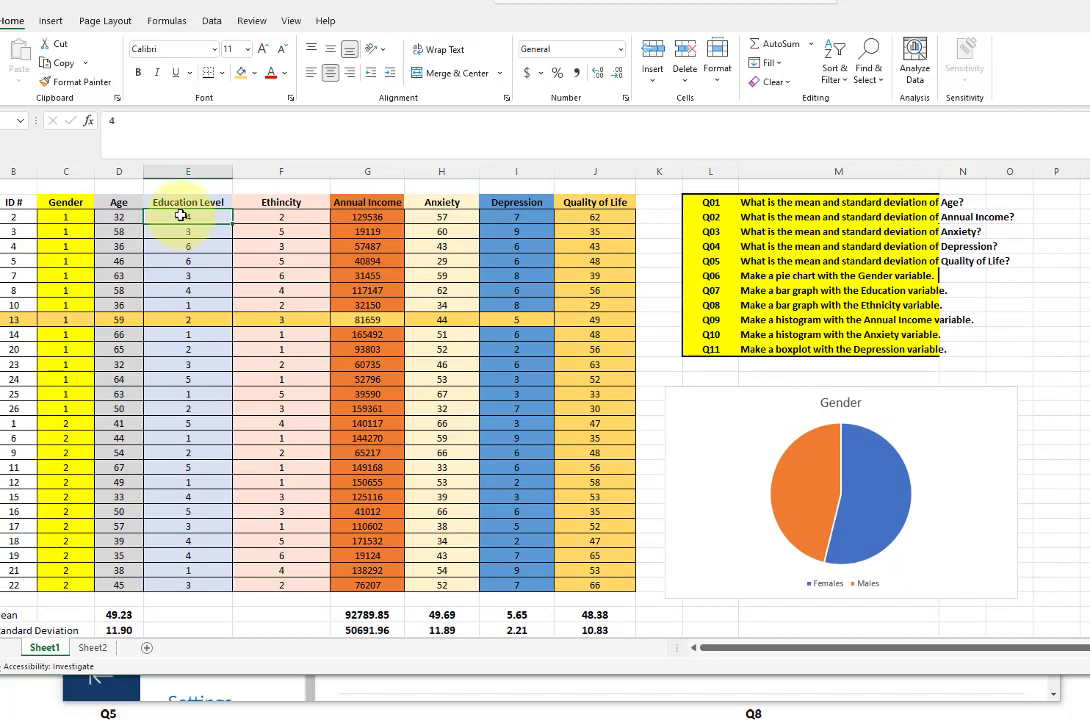
Sort the Education Level values in E6:E31 in ascending order, expanding the selection to include the adjacent data
{"action": "left_click_drag", "start_coordinate": [180, 220], "coordinate": [175, 580]}
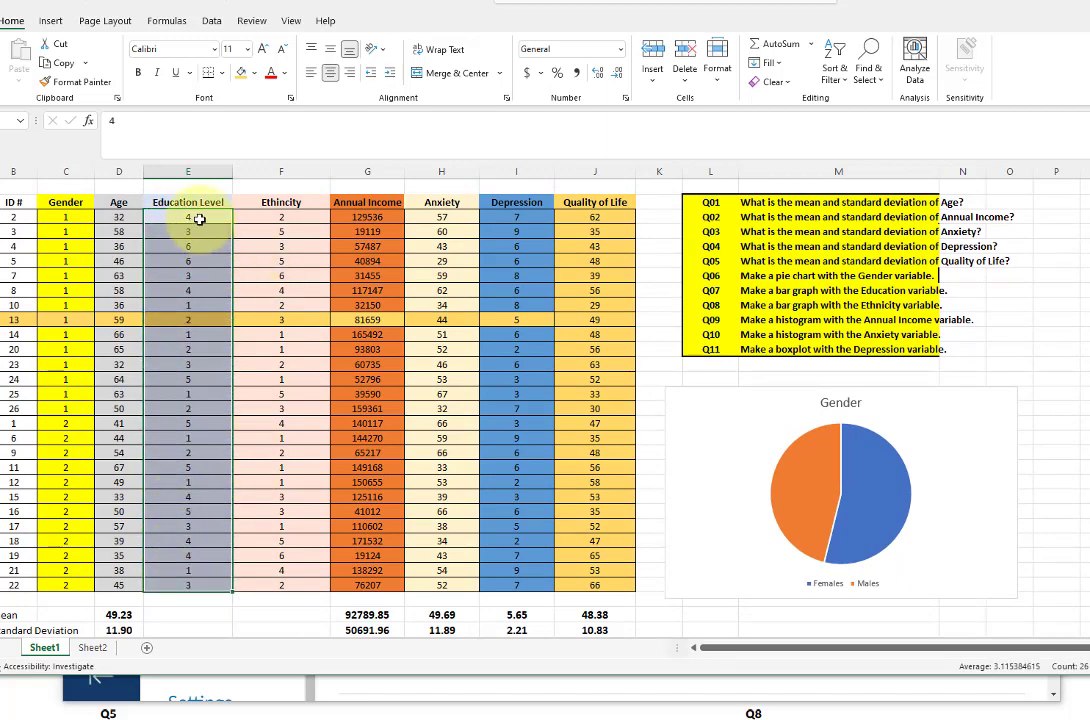
{"action": "left_click", "coordinate": [833, 57]}
{"action": "left_click", "coordinate": [855, 102]}
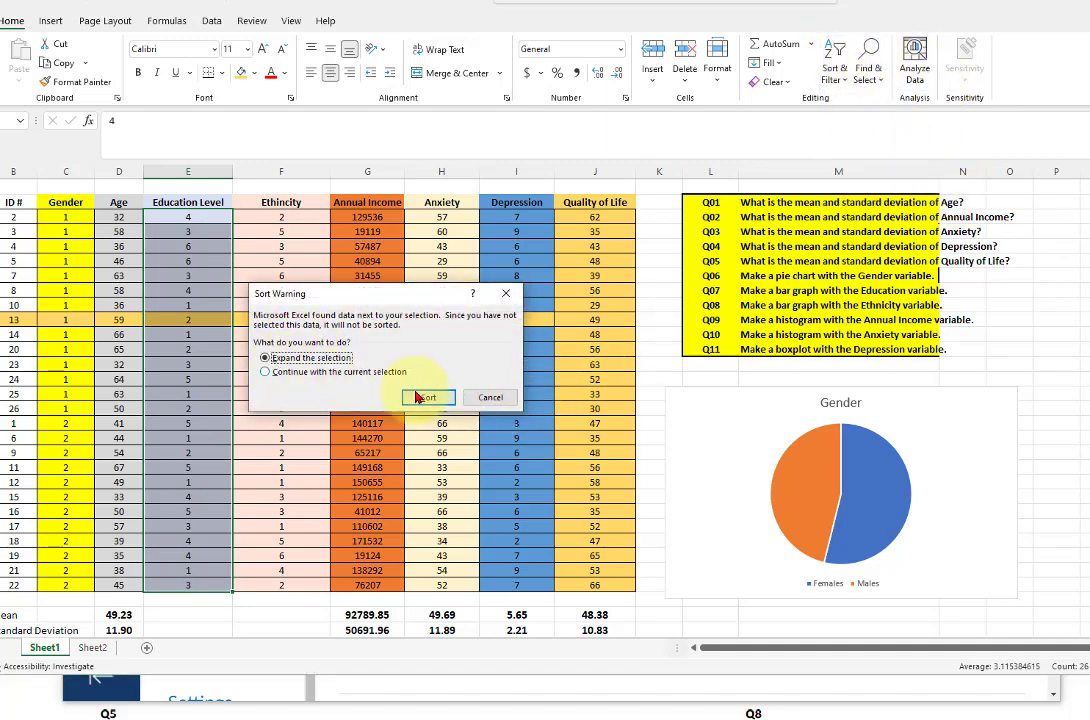
{"action": "left_click", "coordinate": [428, 398]}
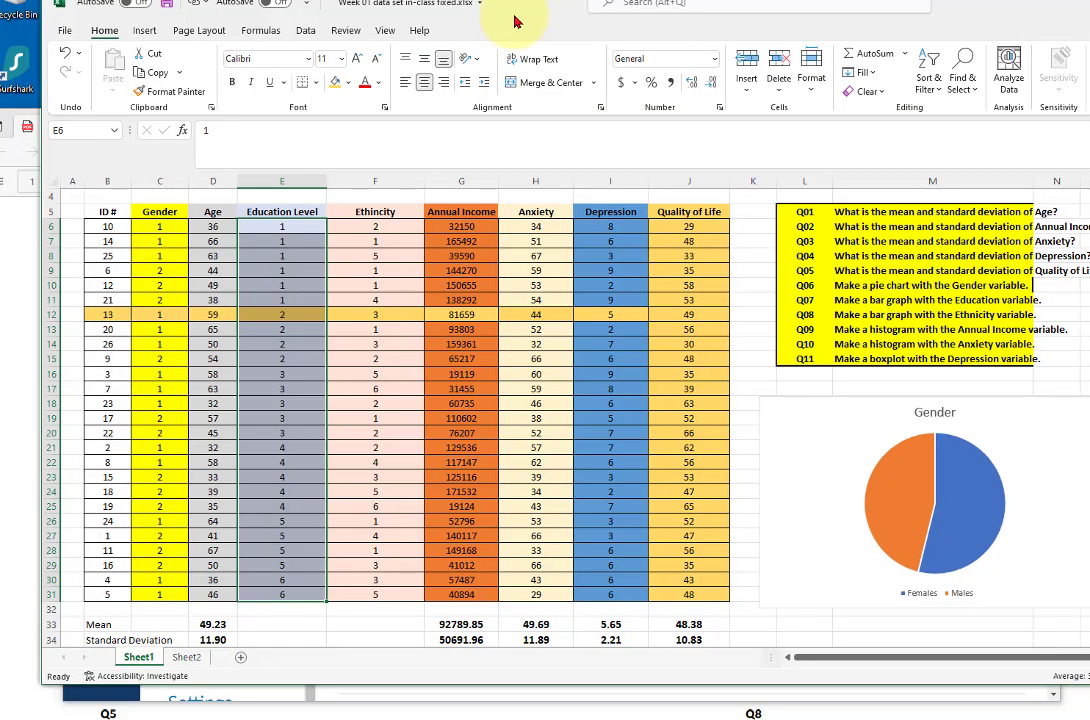
{"action": "left_click_drag", "start_coordinate": [515, 22], "coordinate": [501, 23]}
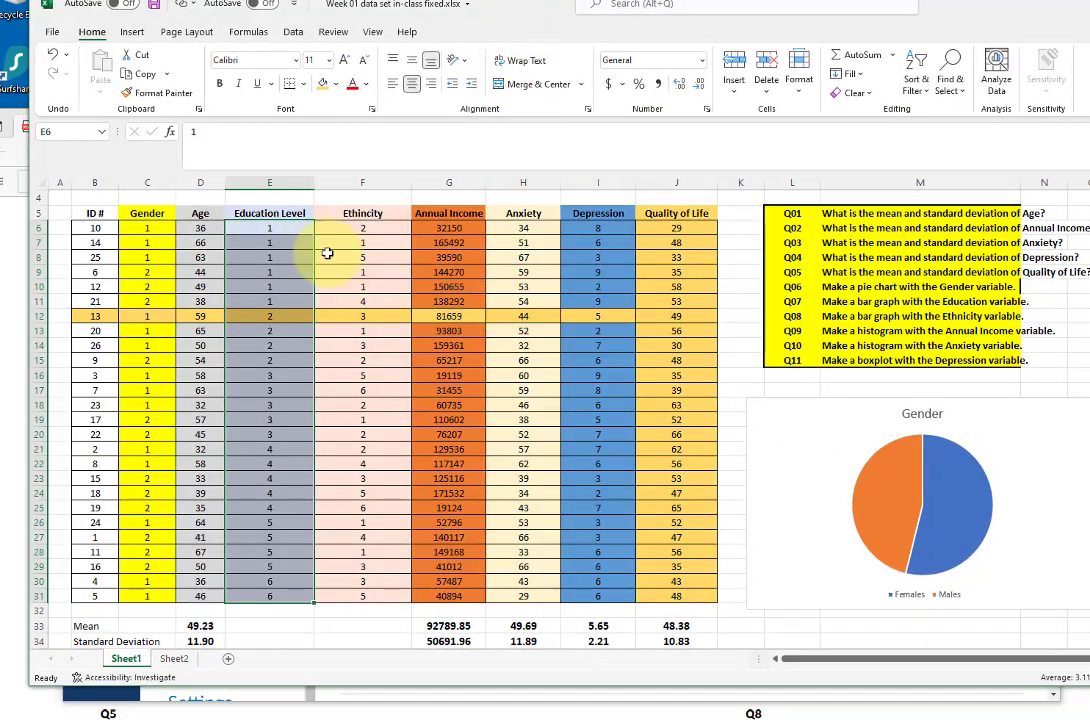
Count the education level 1 entries and record code 1 in F38 with the count 5 in G38
{"action": "left_click", "coordinate": [290, 228]}
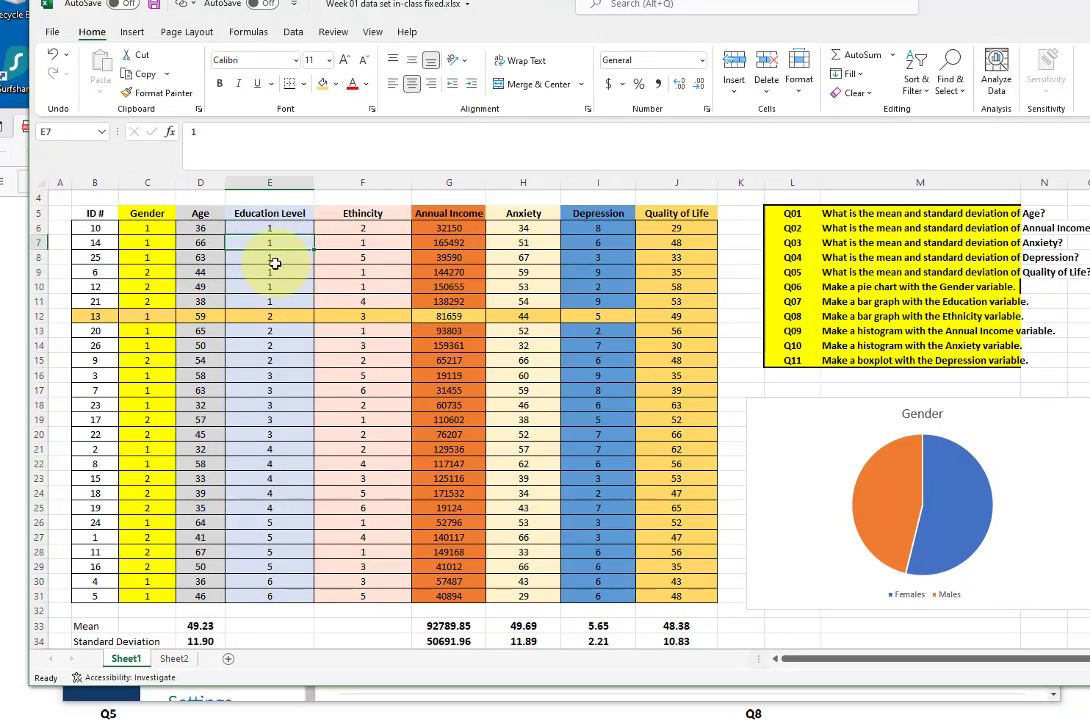
{"action": "left_click", "coordinate": [274, 261]}
{"action": "left_click", "coordinate": [276, 286]}
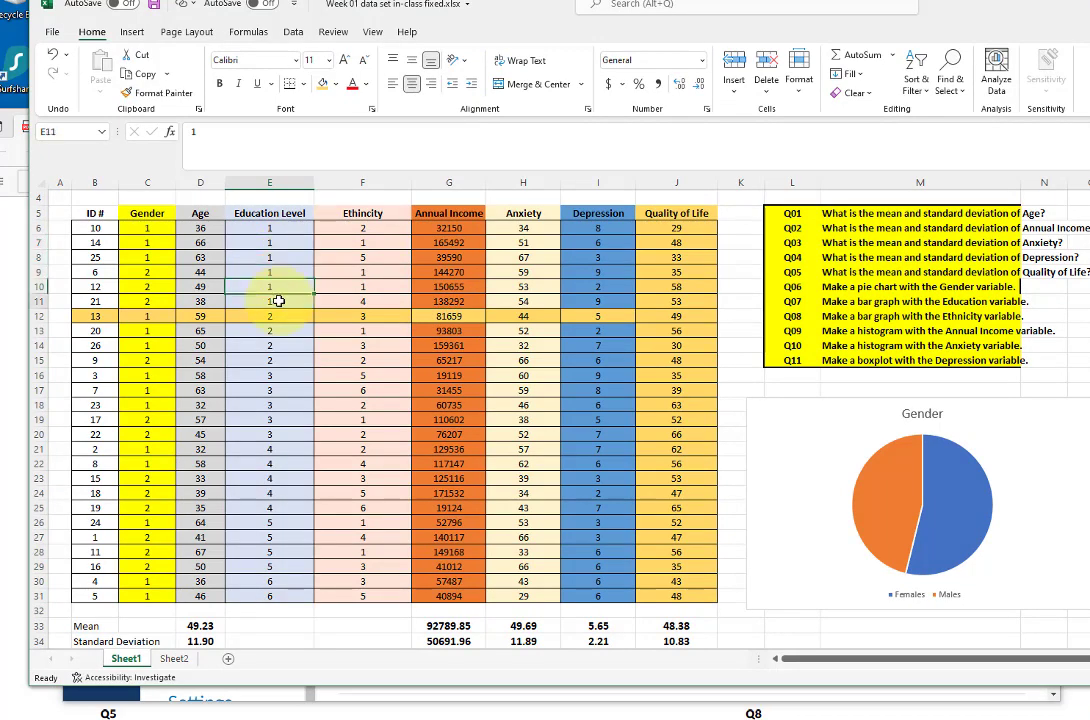
{"action": "scroll", "coordinate": [633, 574], "scroll_direction": "down", "scroll_amount": 5}
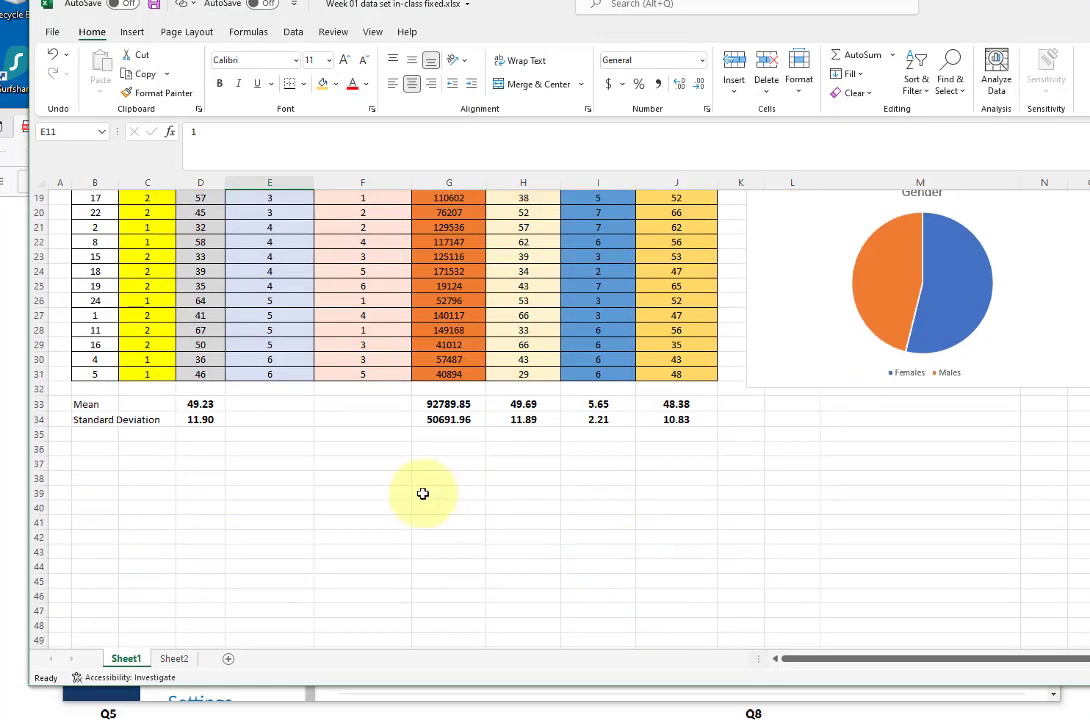
{"action": "left_click", "coordinate": [345, 478]}
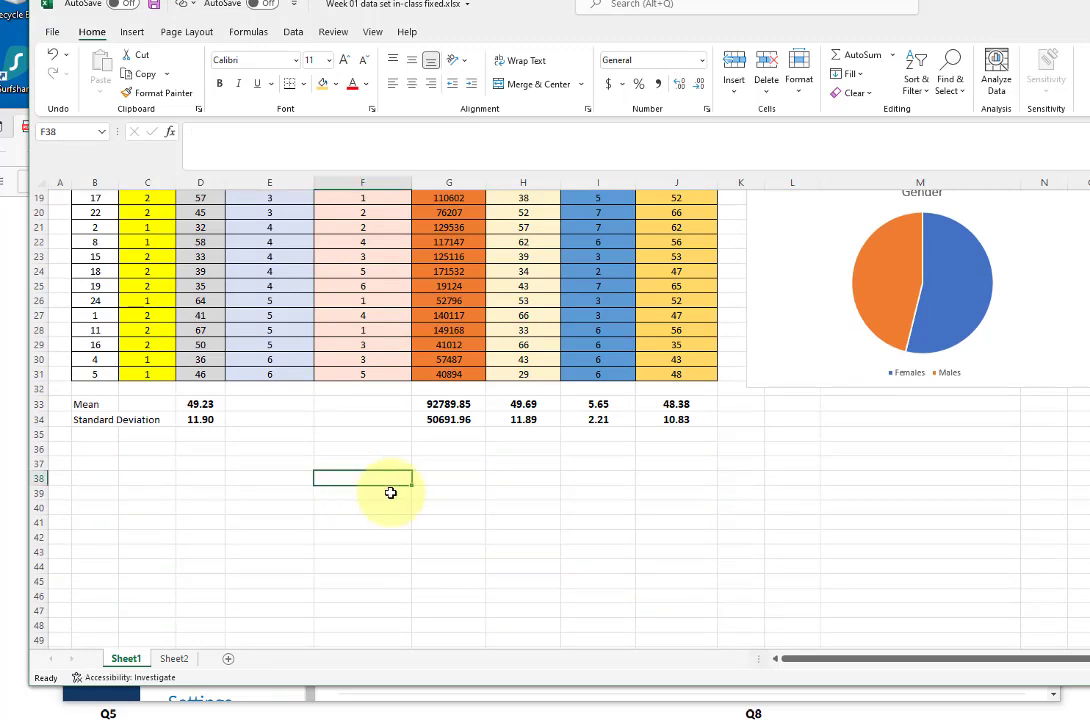
{"action": "type", "text": "1"}
{"action": "left_click", "coordinate": [453, 479]}
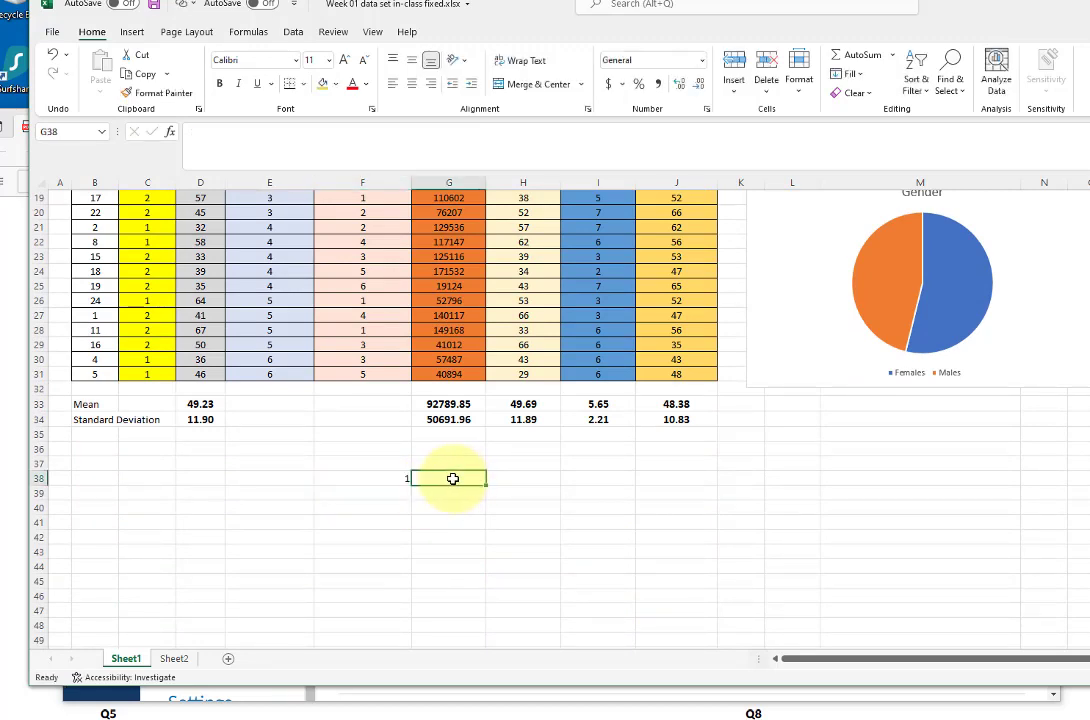
{"action": "type", "text": "5"}
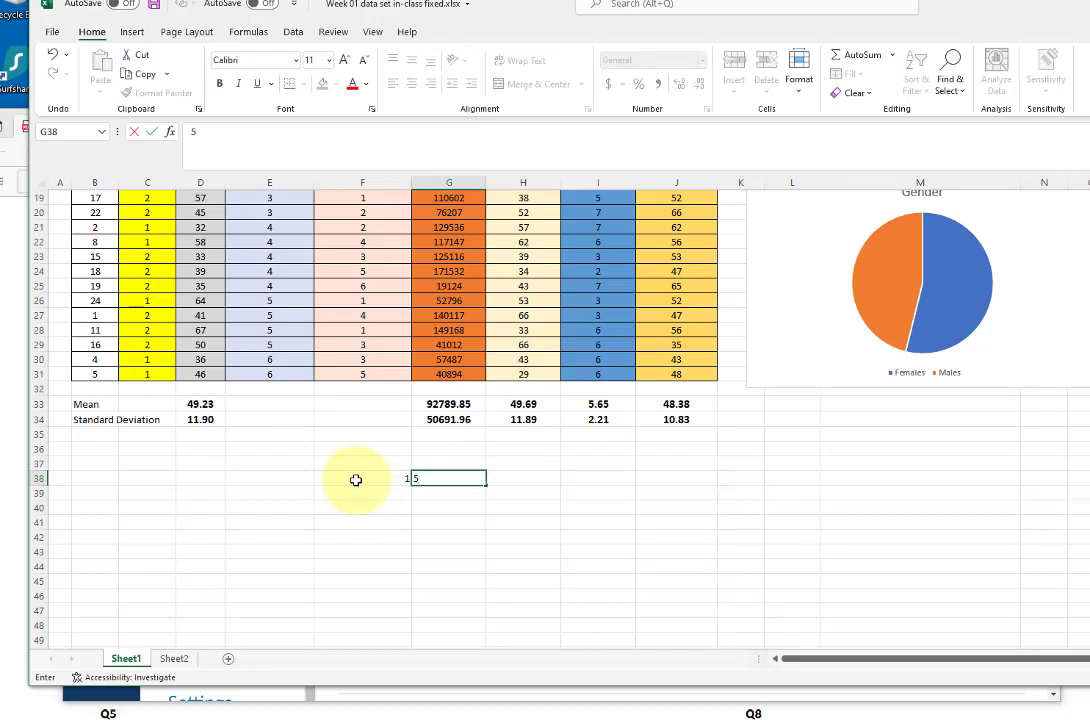
Count the education level 2 entries and record code 2 in F39 with the count 4 in G39
{"action": "scroll", "coordinate": [358, 479], "scroll_direction": "up", "scroll_amount": 4}
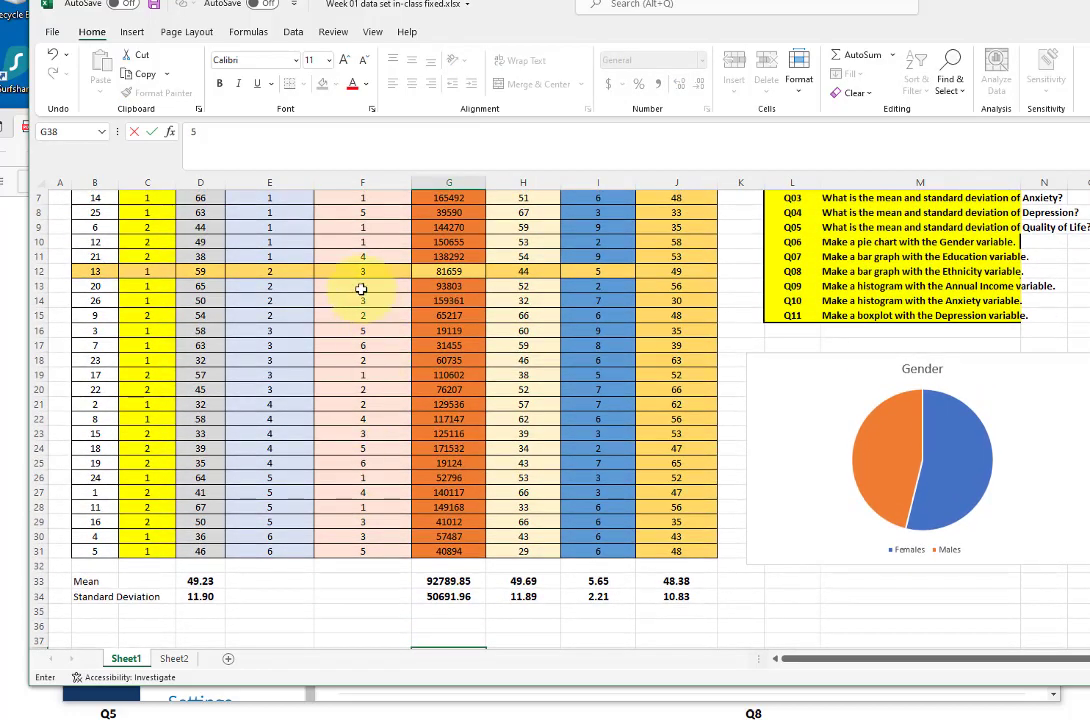
{"action": "scroll", "coordinate": [361, 289], "scroll_direction": "up", "scroll_amount": 1}
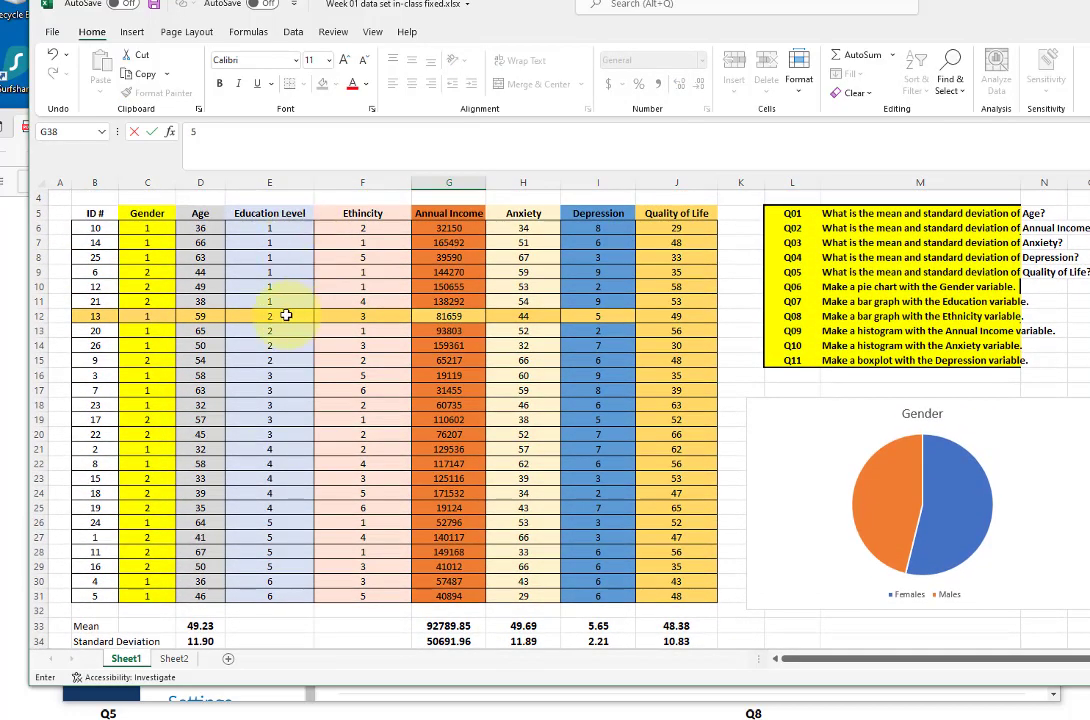
{"action": "left_click", "coordinate": [284, 331]}
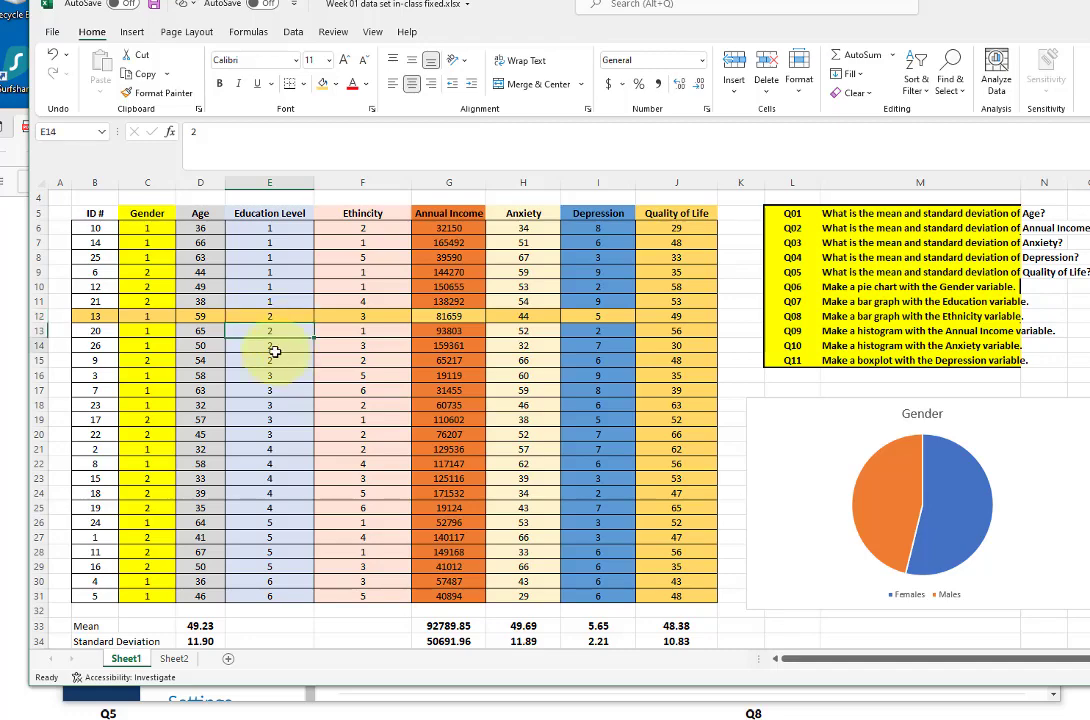
{"action": "left_click", "coordinate": [282, 358]}
{"action": "scroll", "coordinate": [410, 481], "scroll_direction": "down", "scroll_amount": 5}
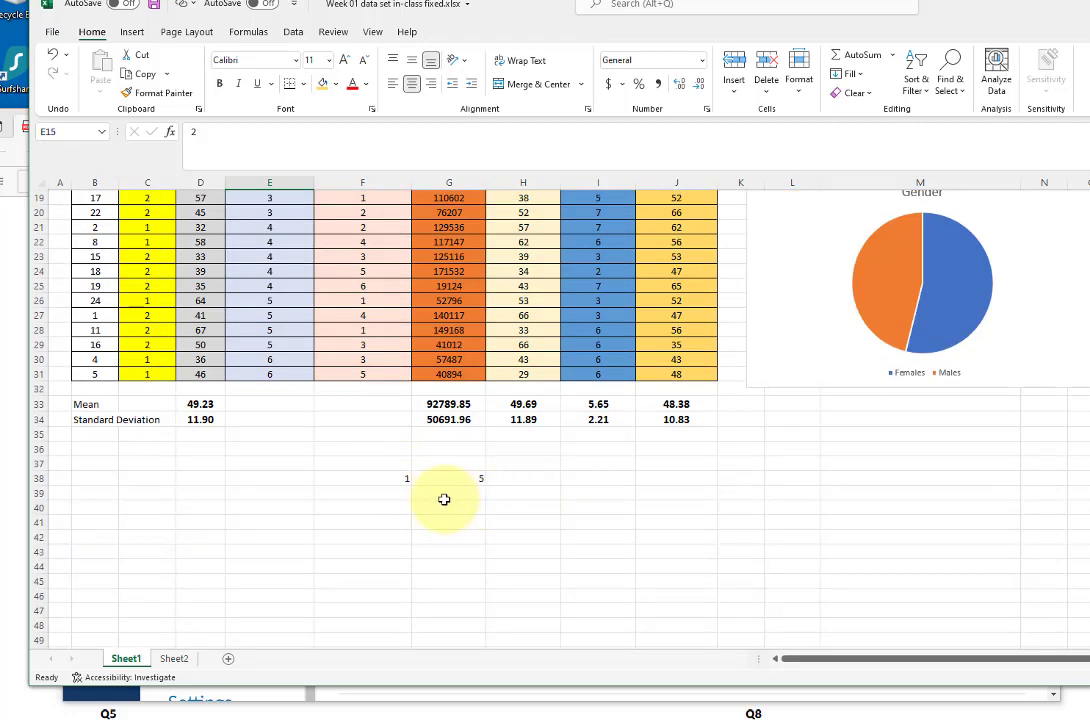
{"action": "left_click", "coordinate": [398, 492]}
{"action": "type", "text": "2"}
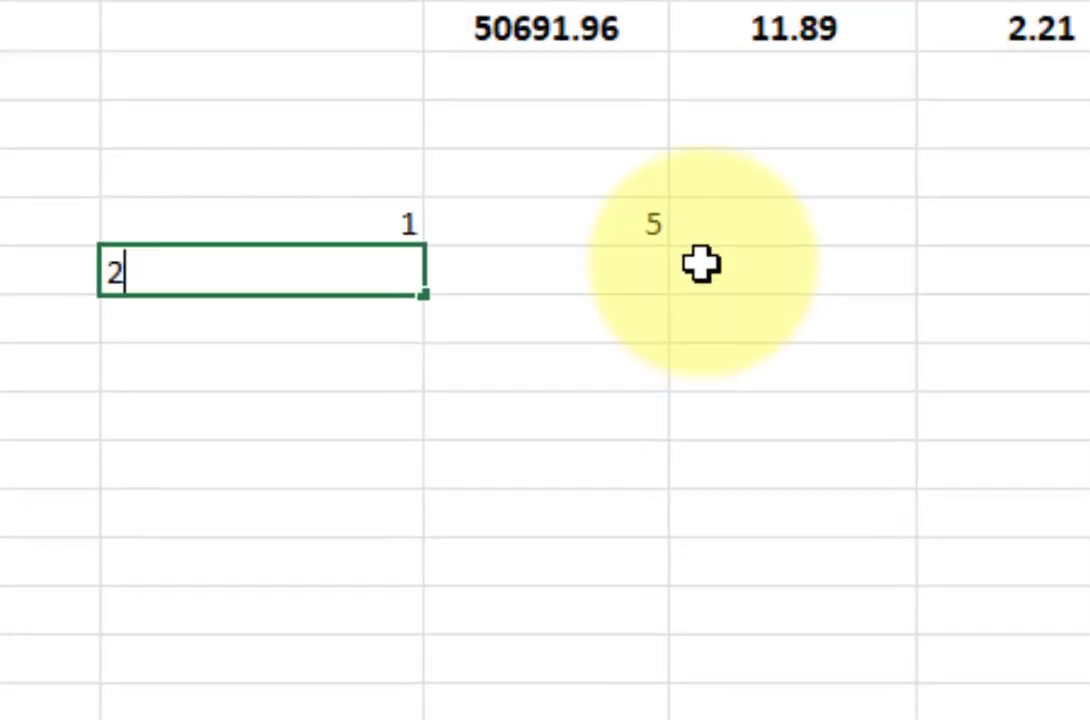
{"action": "left_click", "coordinate": [612, 263]}
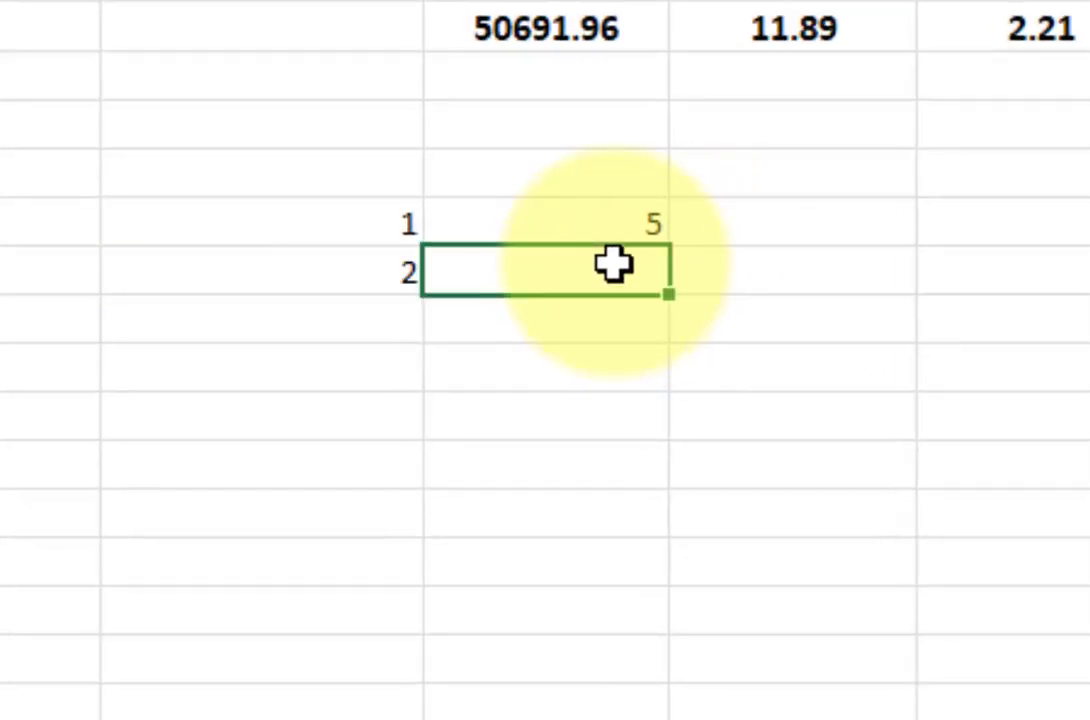
{"action": "type", "text": "4"}
Count the education level 3 entries and record code 3 in F40 with the count 5 in G40
{"action": "left_click", "coordinate": [350, 318]}
{"action": "scroll", "coordinate": [275, 180], "scroll_direction": "up", "scroll_amount": 10}
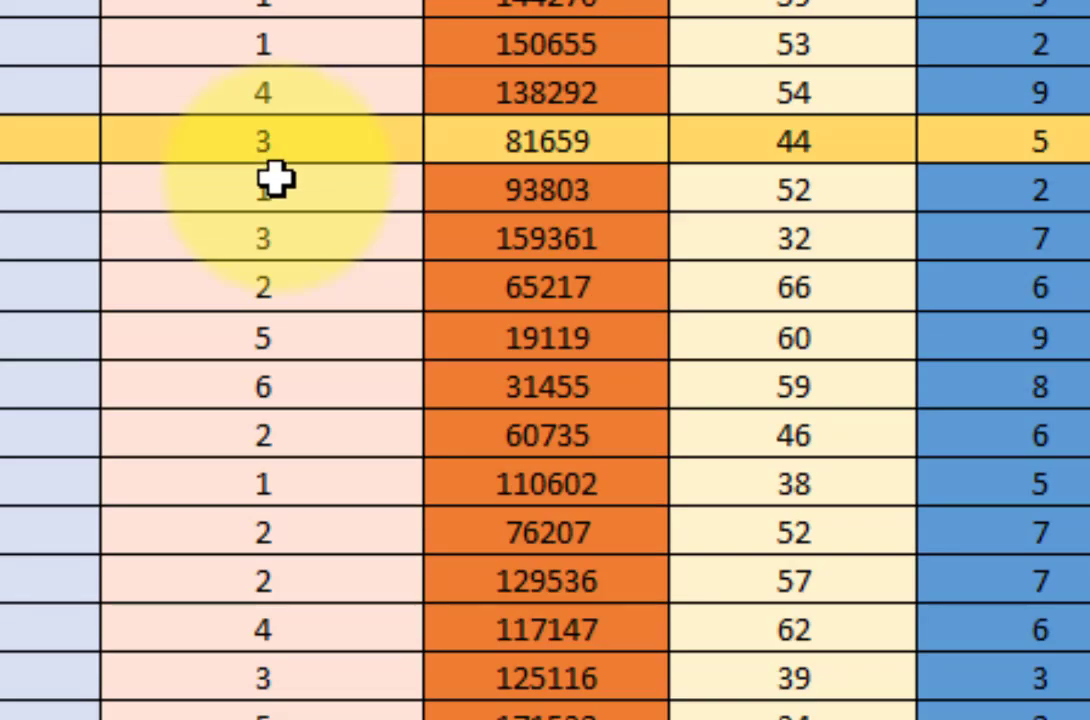
{"action": "scroll", "coordinate": [265, 10], "scroll_direction": "down", "scroll_amount": 10}
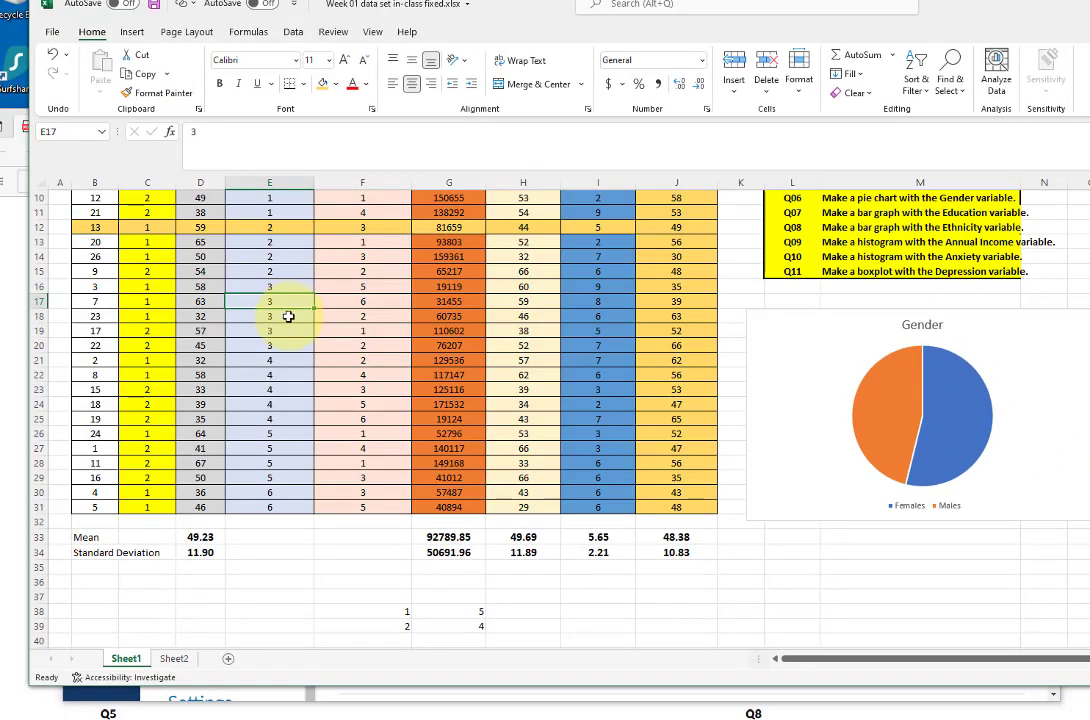
{"action": "left_click", "coordinate": [287, 316]}
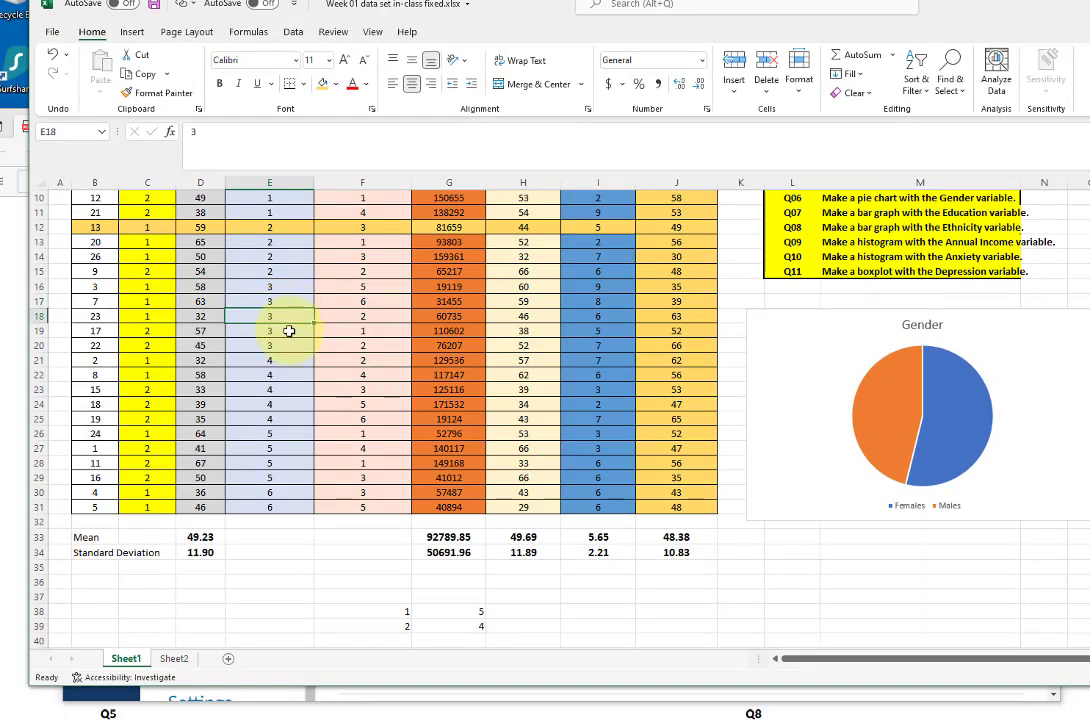
{"action": "left_click", "coordinate": [287, 346]}
{"action": "scroll", "coordinate": [401, 418], "scroll_direction": "down", "scroll_amount": 3}
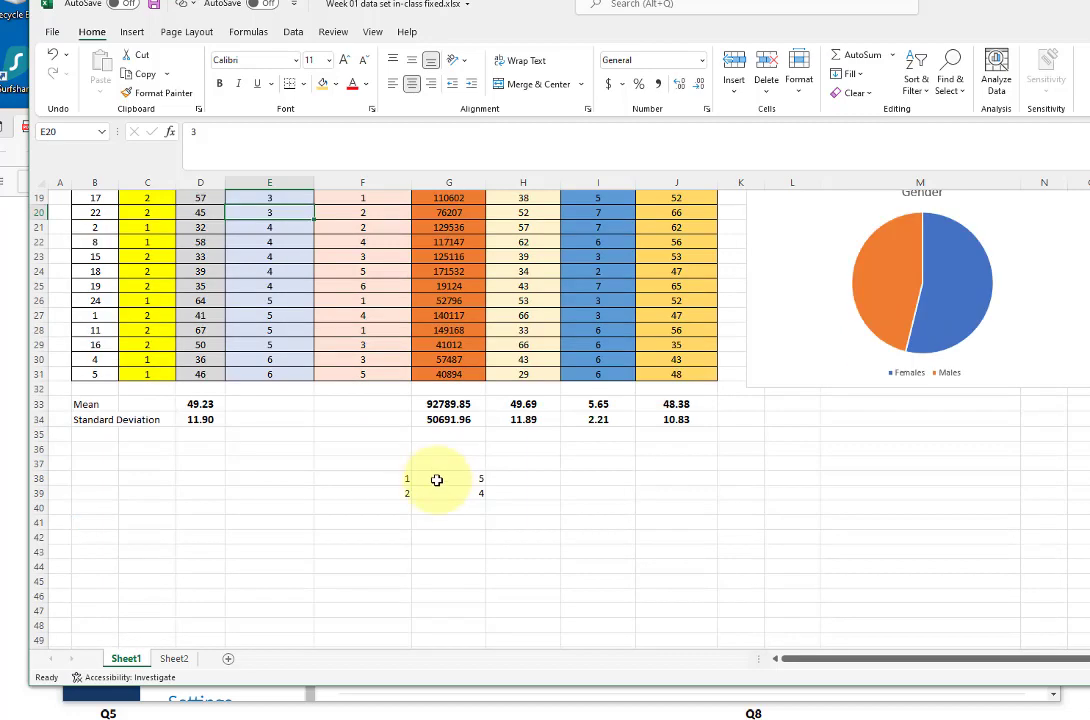
{"action": "left_click", "coordinate": [395, 511]}
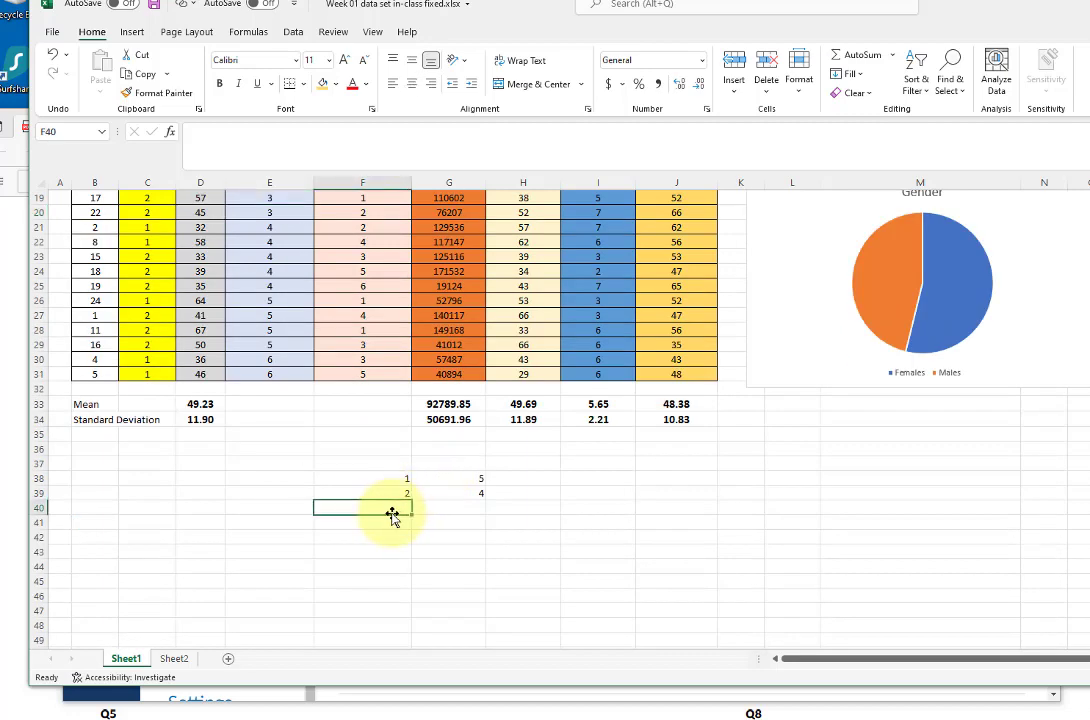
{"action": "type", "text": "3"}
{"action": "key", "text": "Tab"}
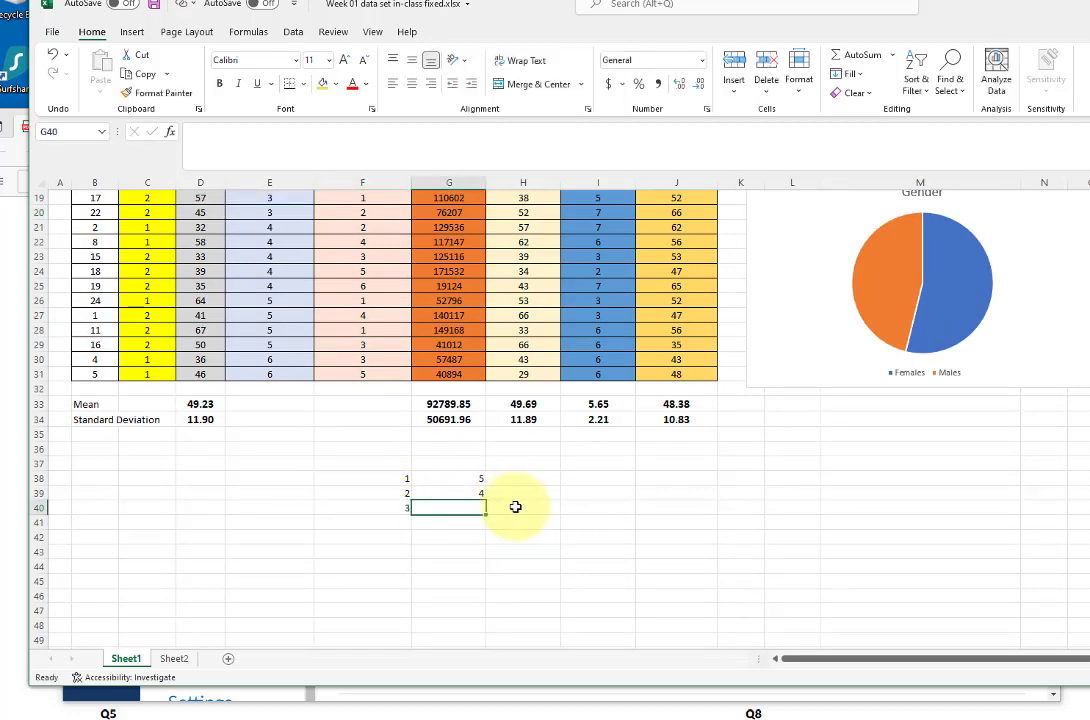
{"action": "type", "text": "5"}
Count the education level 4 entries and record code 4 in F41 with the count 5 in G41
{"action": "scroll", "coordinate": [316, 450], "scroll_direction": "up", "scroll_amount": 5}
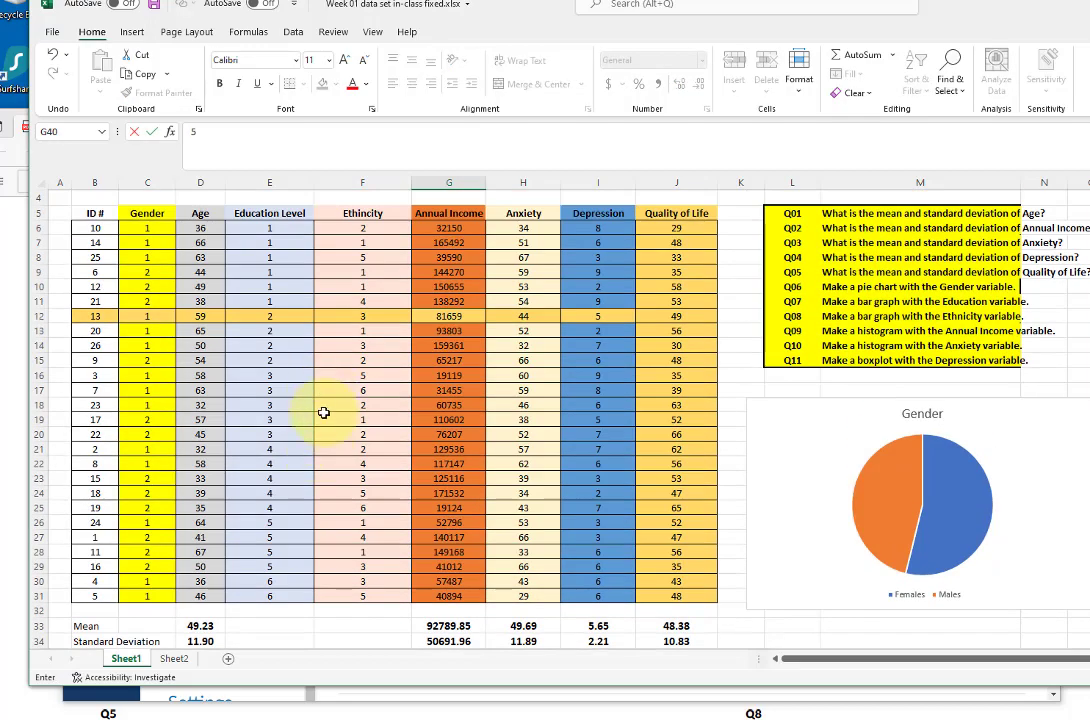
{"action": "left_click", "coordinate": [296, 460]}
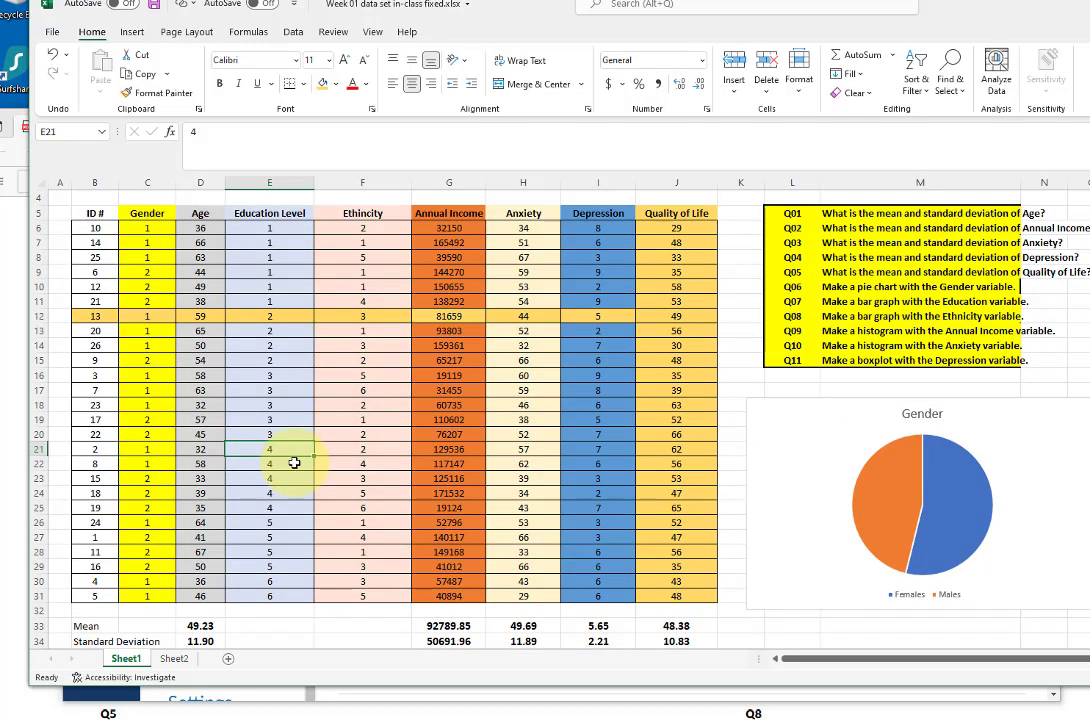
{"action": "left_click", "coordinate": [294, 464]}
{"action": "left_click", "coordinate": [293, 480]}
{"action": "left_click", "coordinate": [290, 496]}
{"action": "left_click", "coordinate": [285, 507]}
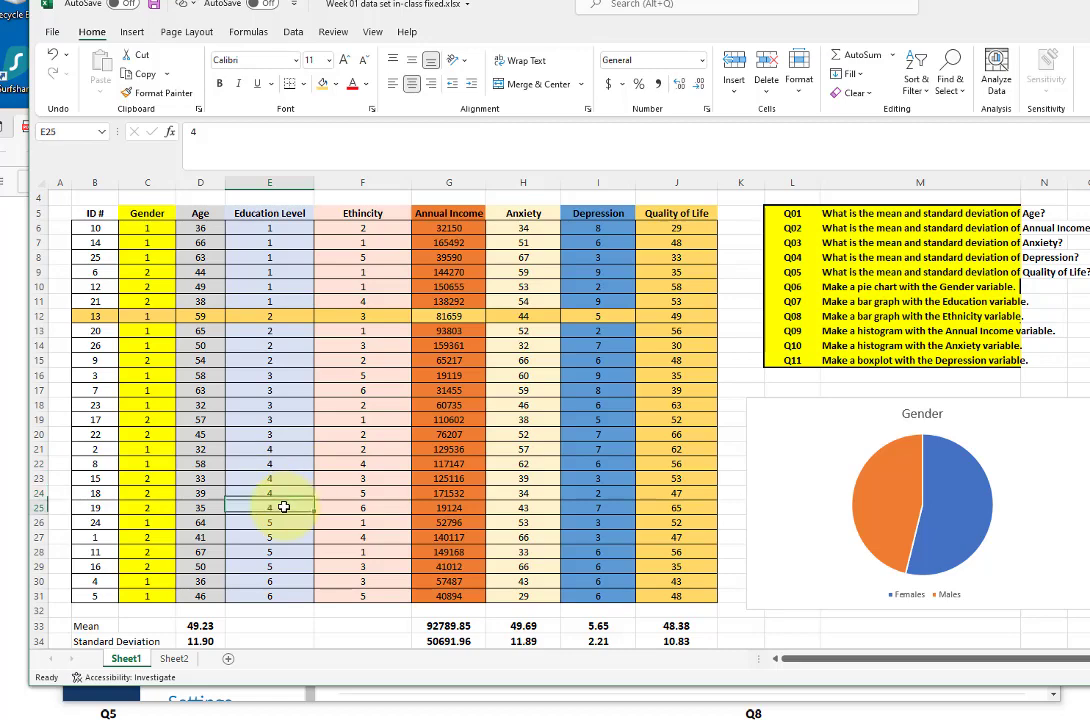
{"action": "scroll", "coordinate": [418, 523], "scroll_direction": "down", "scroll_amount": 4}
{"action": "left_click", "coordinate": [405, 566]}
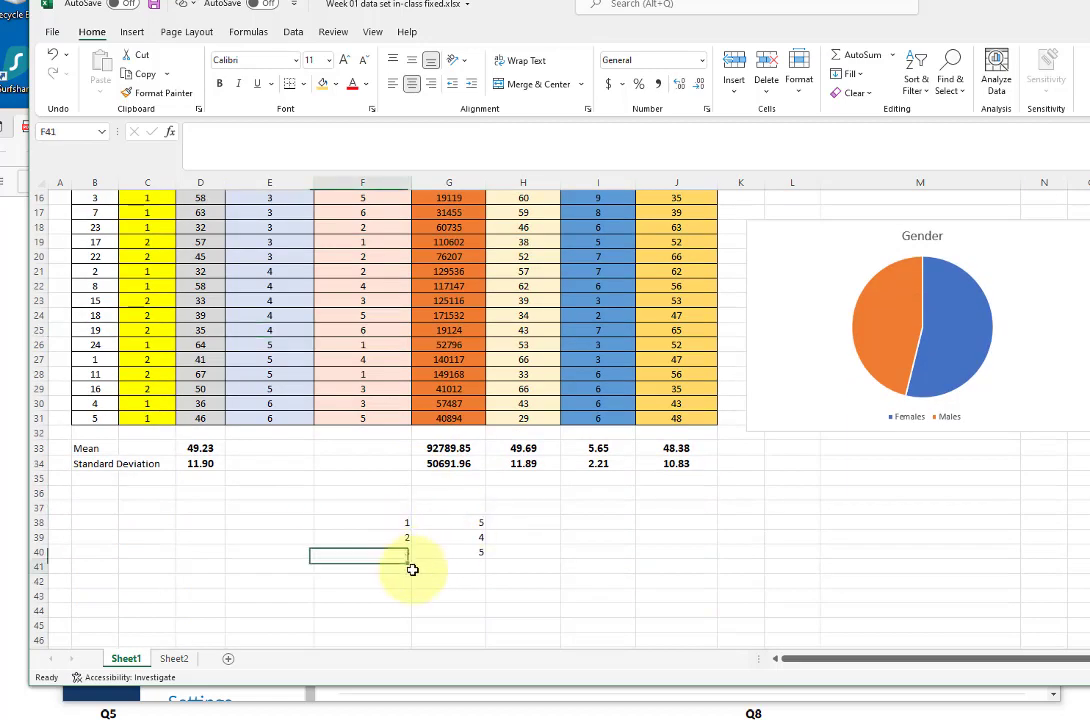
{"action": "type", "text": "4"}
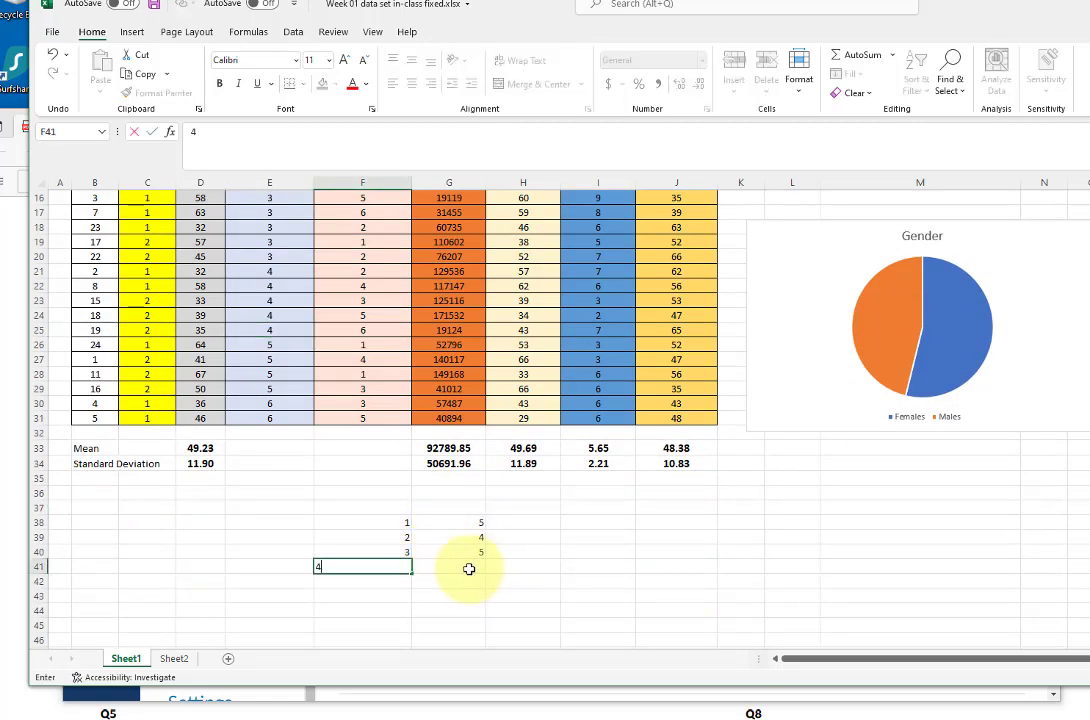
{"action": "key", "text": "Tab"}
Count the education level 5 entries and record code 5 in F42 with the count 4 in G42
{"action": "left_click", "coordinate": [283, 497]}
{"action": "scroll", "coordinate": [304, 483], "scroll_direction": "up", "scroll_amount": 3}
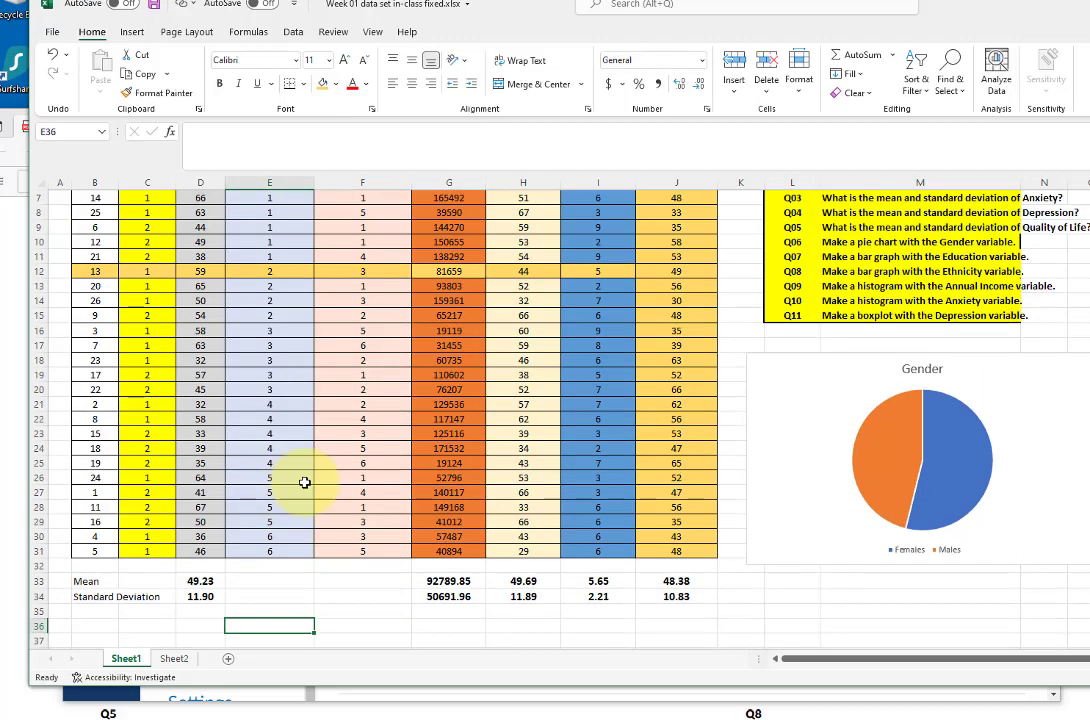
{"action": "scroll", "coordinate": [330, 420], "scroll_direction": "down", "scroll_amount": 1}
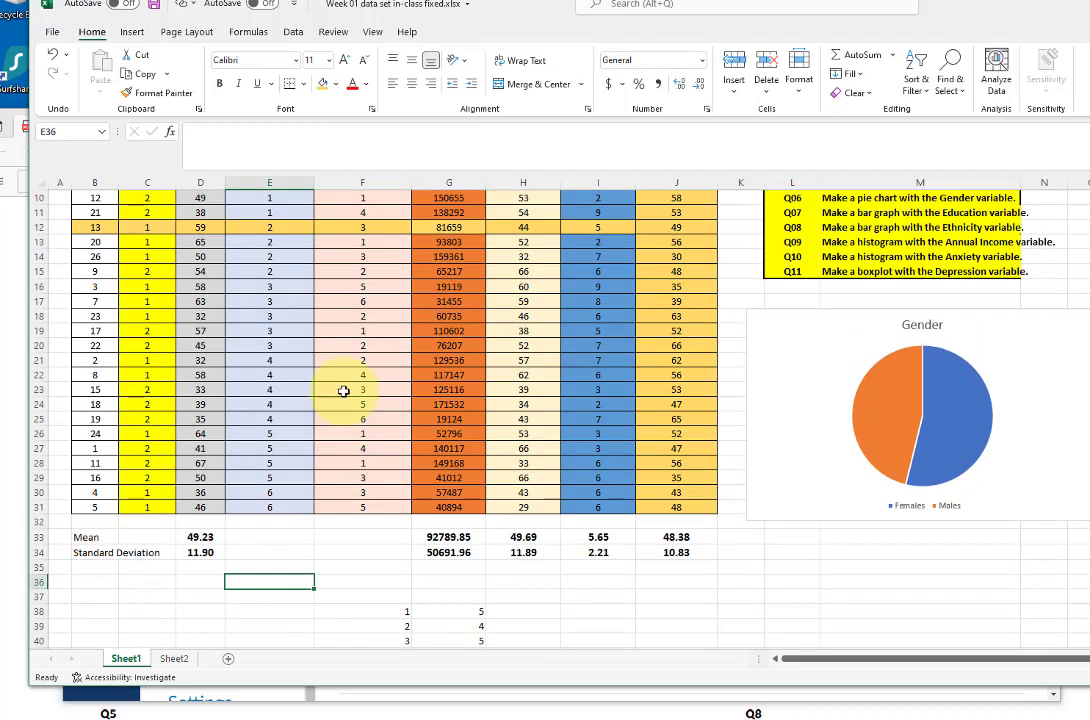
{"action": "left_click", "coordinate": [300, 436]}
{"action": "left_click", "coordinate": [289, 452]}
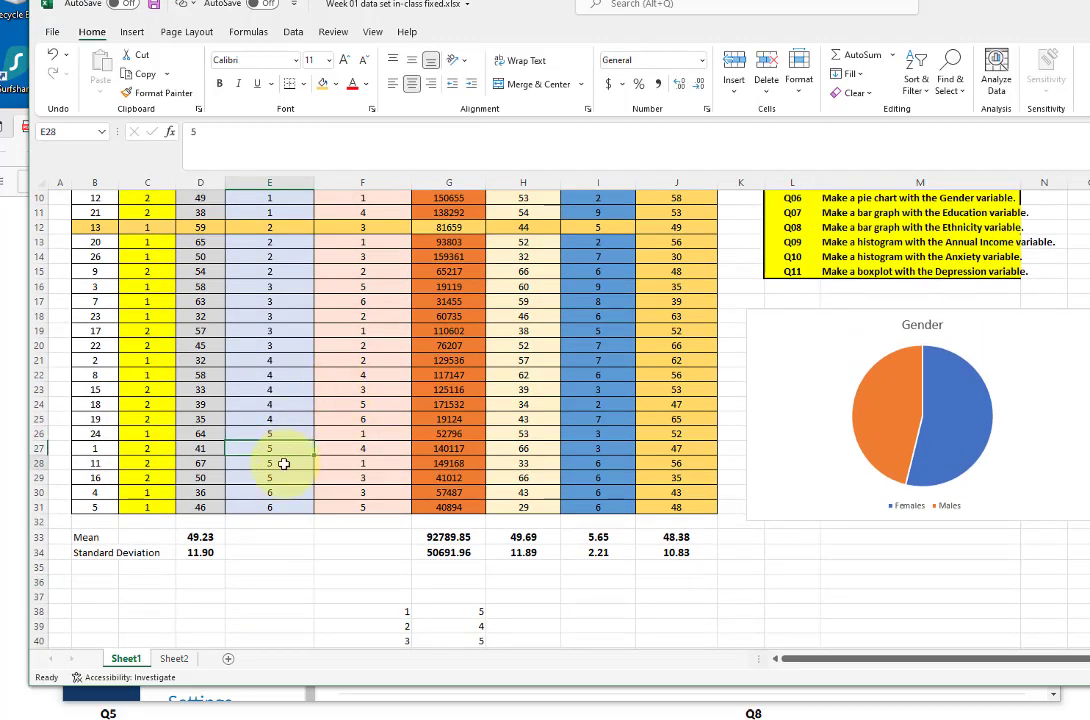
{"action": "left_click", "coordinate": [281, 479]}
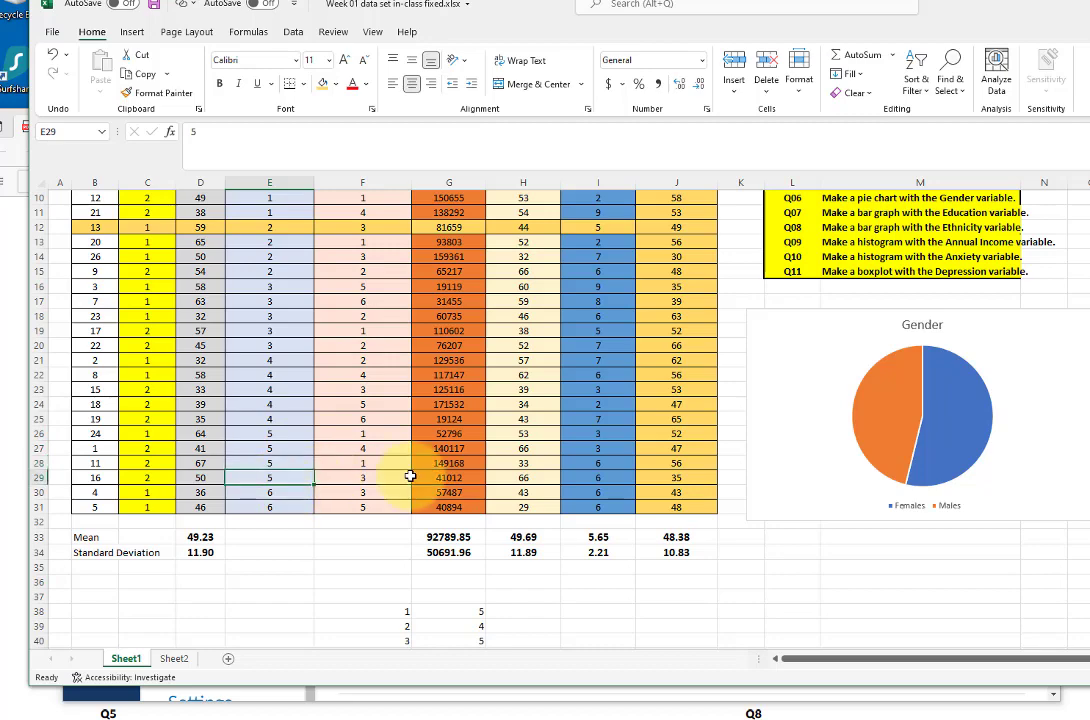
{"action": "scroll", "coordinate": [425, 500], "scroll_direction": "down", "scroll_amount": 3}
{"action": "left_click", "coordinate": [405, 539]}
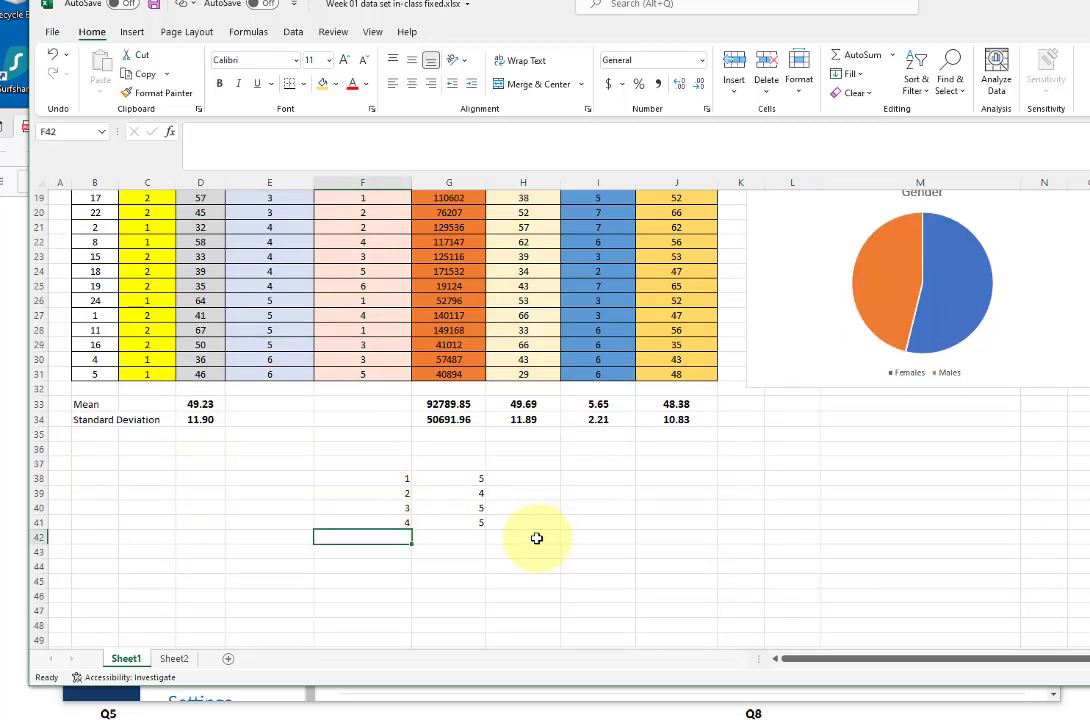
{"action": "type", "text": "5"}
{"action": "left_click", "coordinate": [474, 536]}
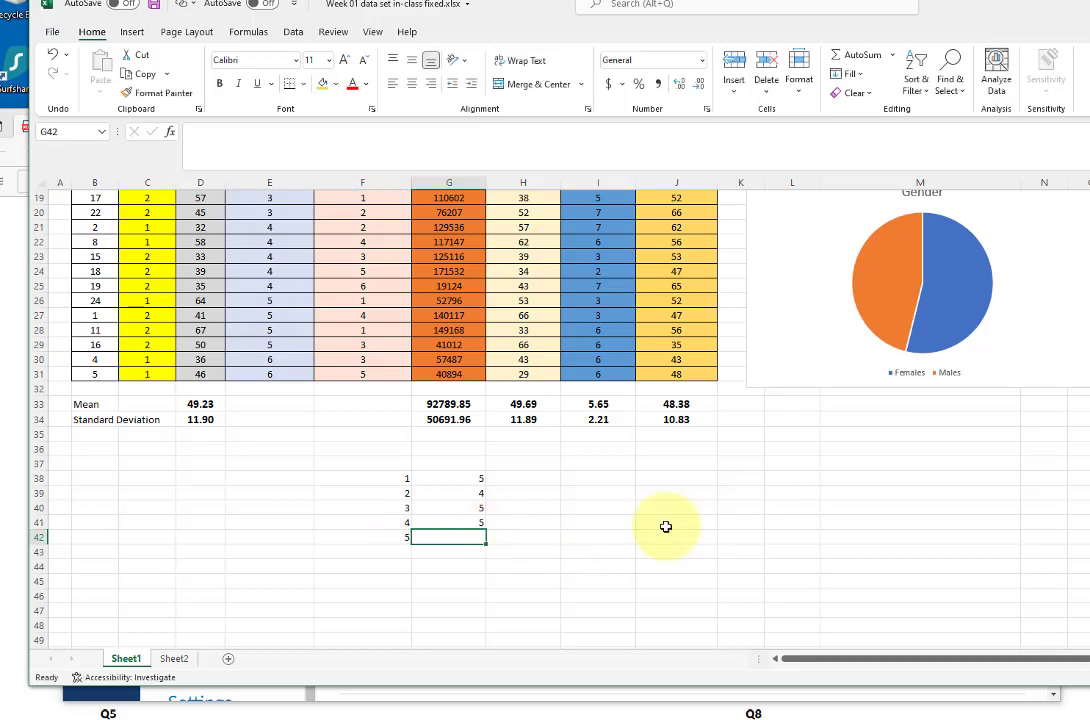
{"action": "type", "text": "4"}
{"action": "left_click", "coordinate": [605, 524]}
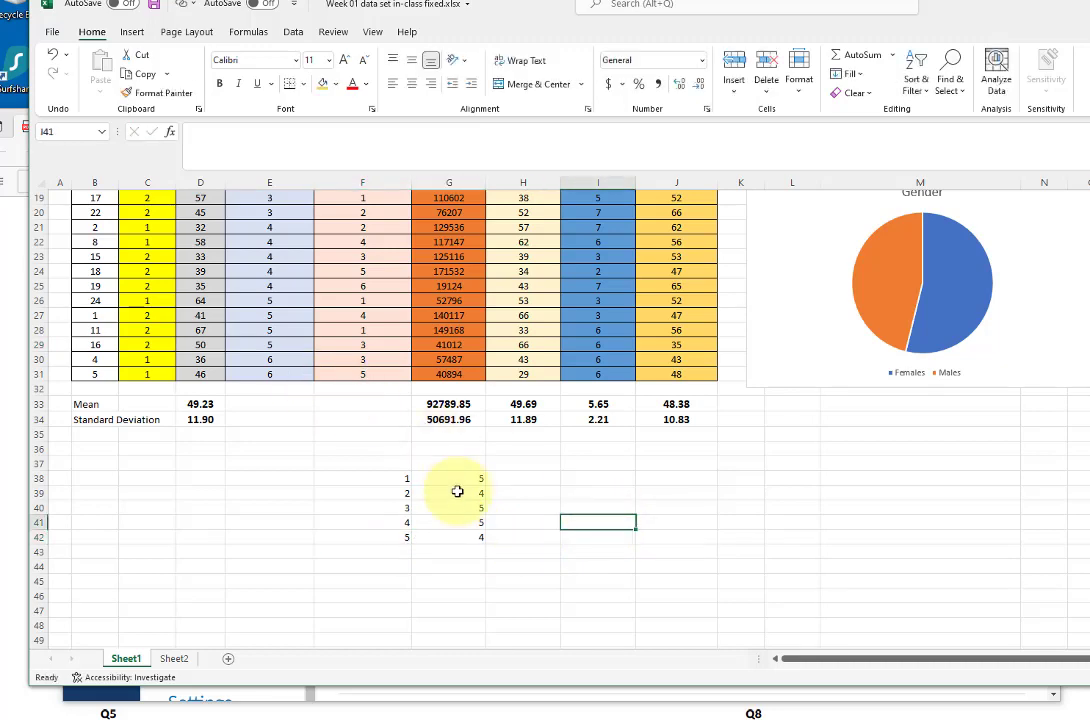
{"action": "left_click", "coordinate": [397, 554]}
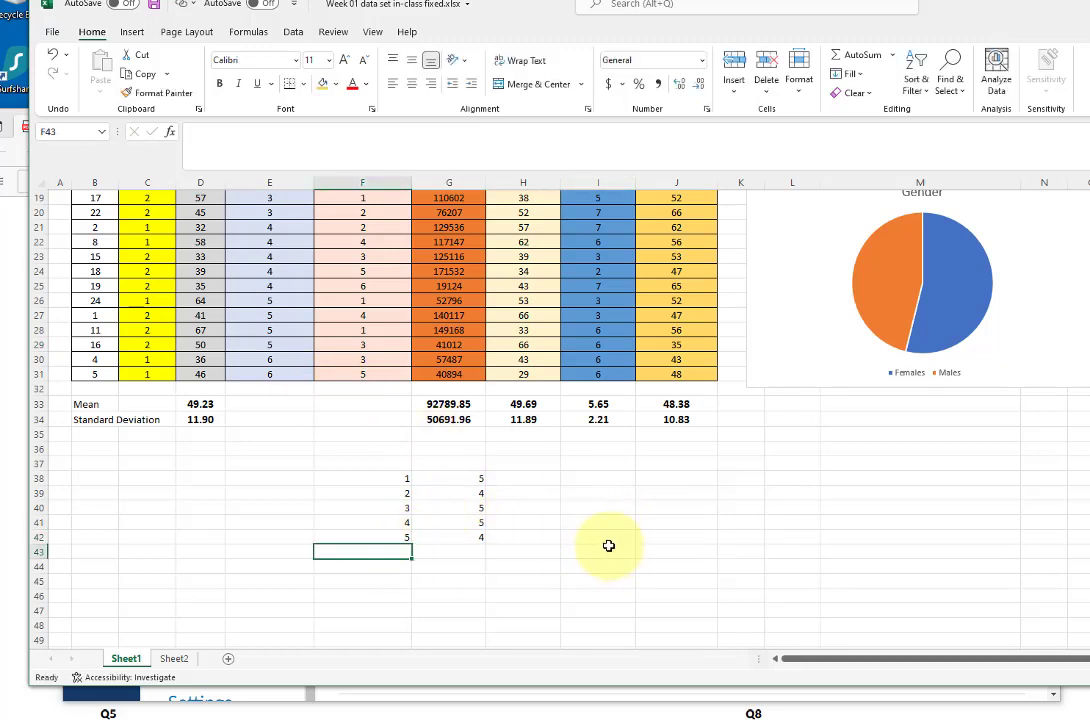
Record education level code 6 in F43 with the count 2 in G43
{"action": "type", "text": "5"}
{"action": "left_click", "coordinate": [486, 554]}
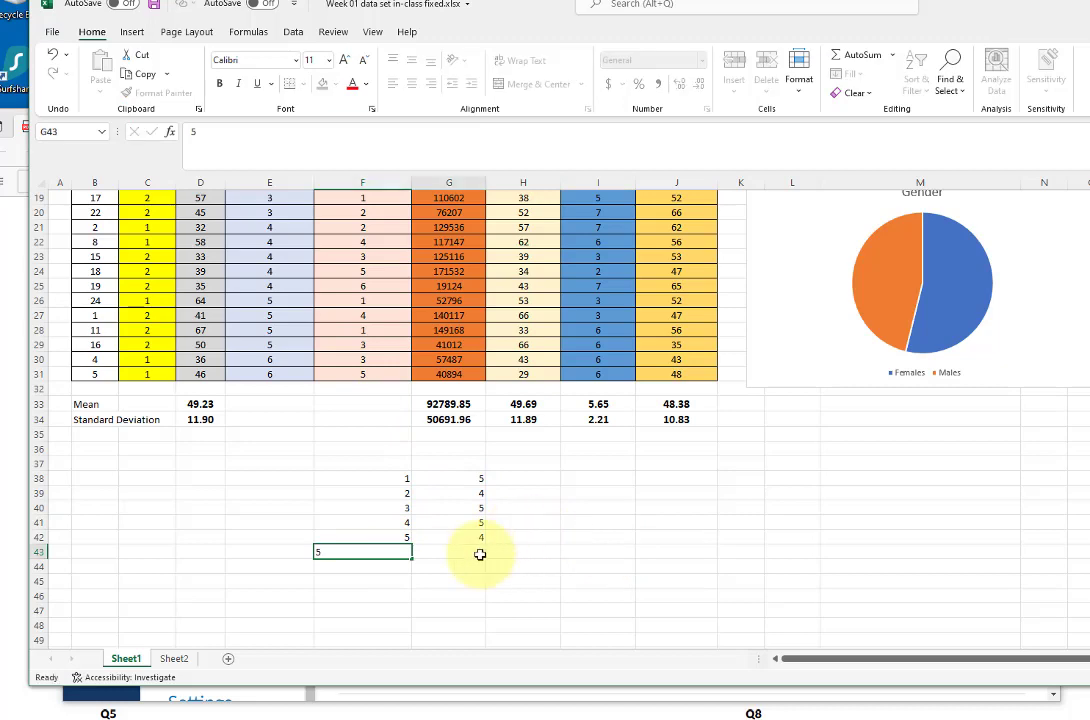
{"action": "left_click", "coordinate": [402, 554]}
{"action": "key", "text": "Delete"}
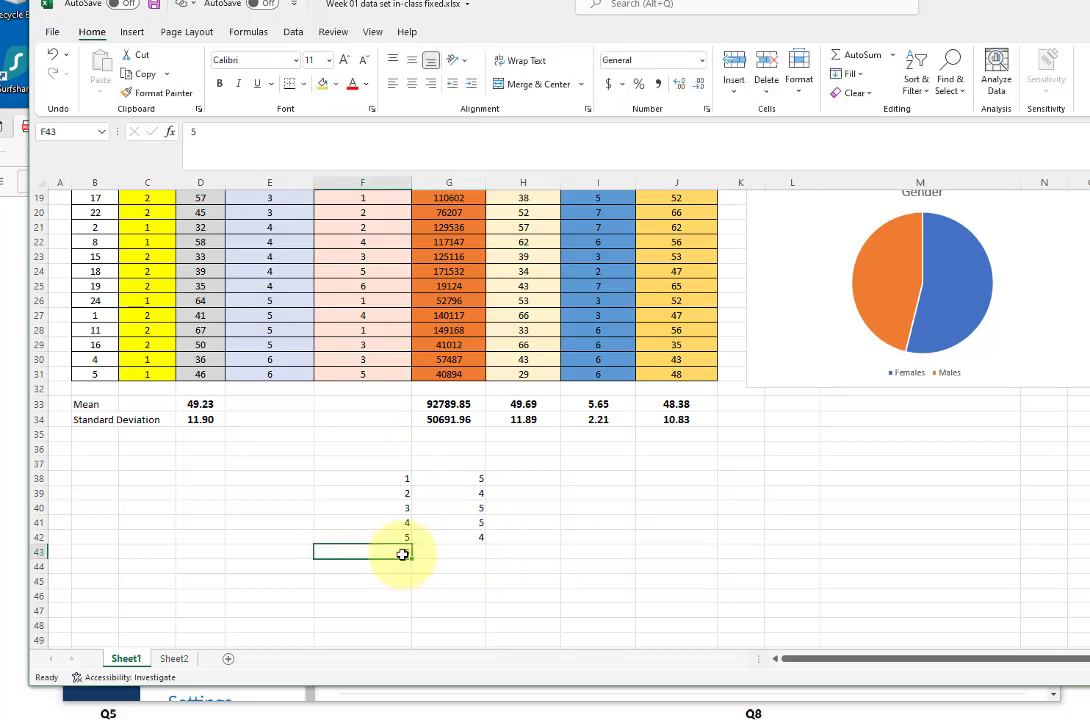
{"action": "type", "text": "6"}
{"action": "left_click", "coordinate": [574, 555]}
{"action": "left_click", "coordinate": [477, 554]}
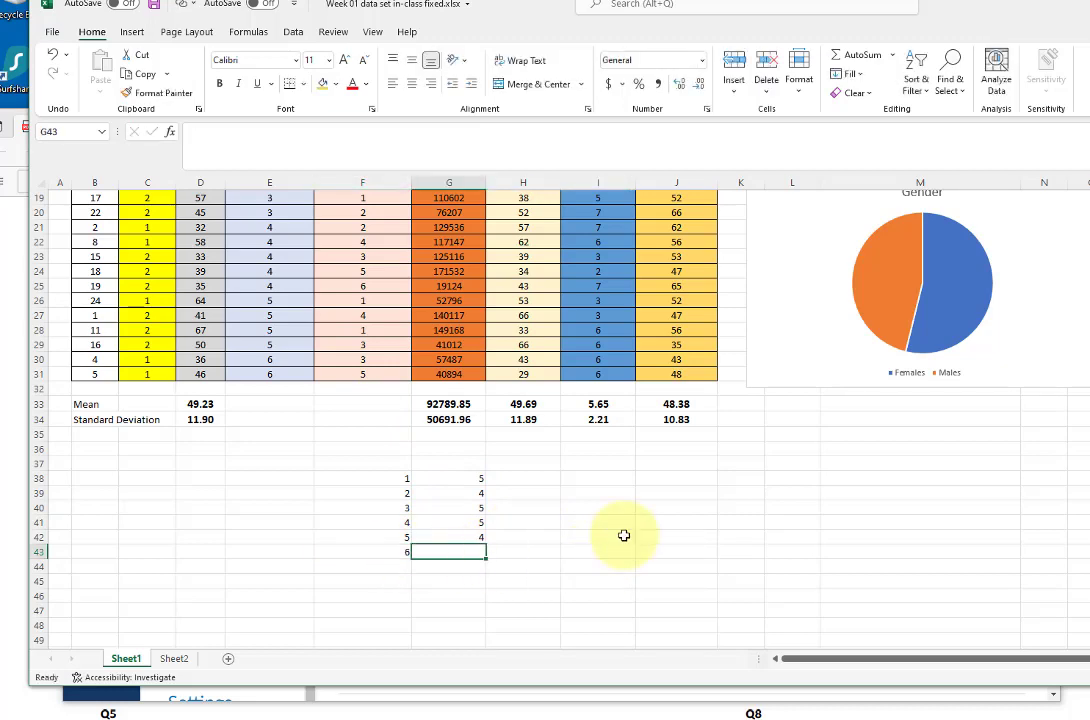
{"action": "left_click", "coordinate": [623, 536]}
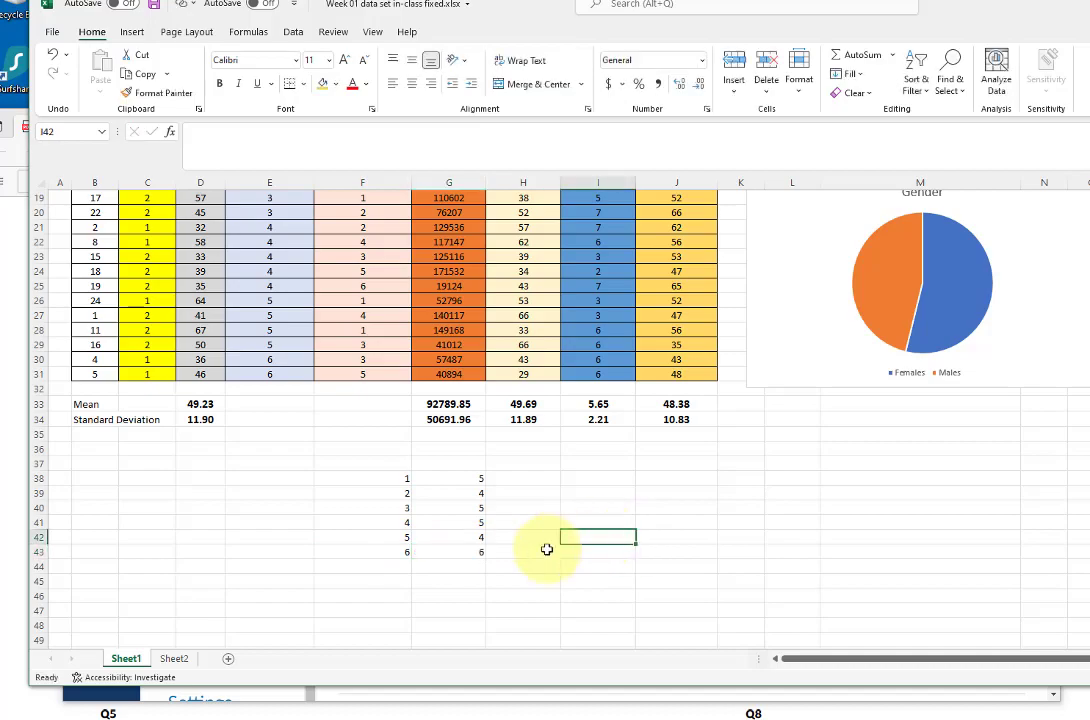
{"action": "left_click", "coordinate": [479, 555]}
{"action": "key", "text": "BackSpace"}
{"action": "type", "text": "2"}
{"action": "left_click", "coordinate": [615, 557]}
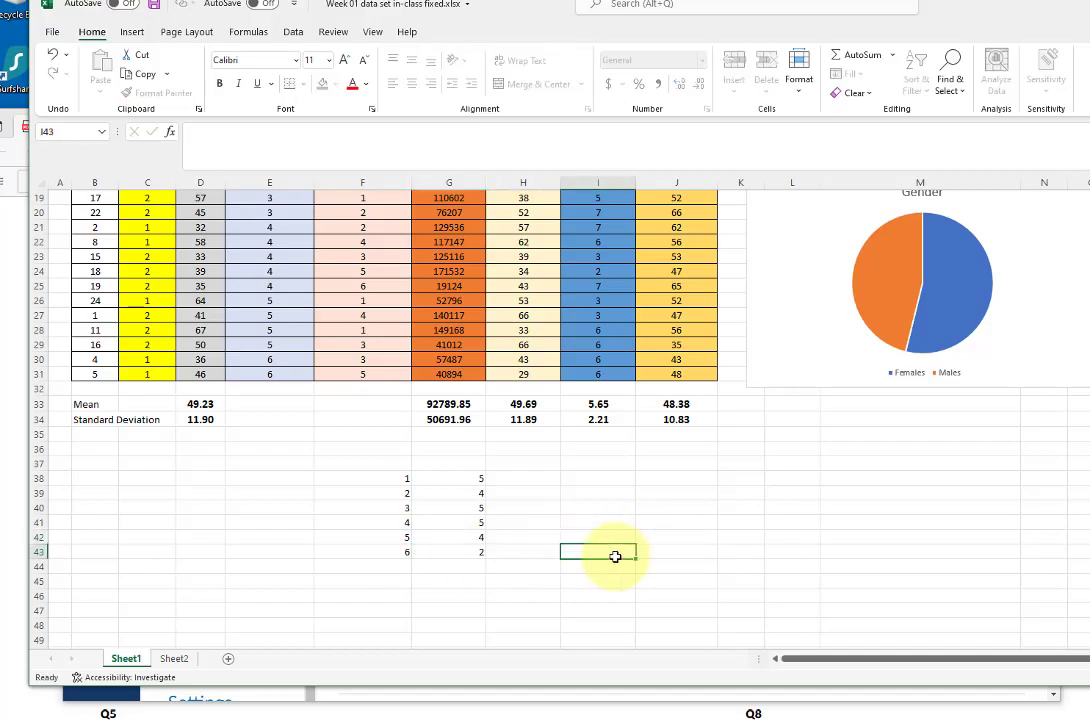
Review the tally codes and counts in F38:G43 and the Education Level code legend in E3
{"action": "scroll", "coordinate": [613, 545], "scroll_direction": "down", "scroll_amount": 1}
{"action": "scroll", "coordinate": [612, 544], "scroll_direction": "up", "scroll_amount": 7}
{"action": "scroll", "coordinate": [610, 543], "scroll_direction": "down", "scroll_amount": 5}
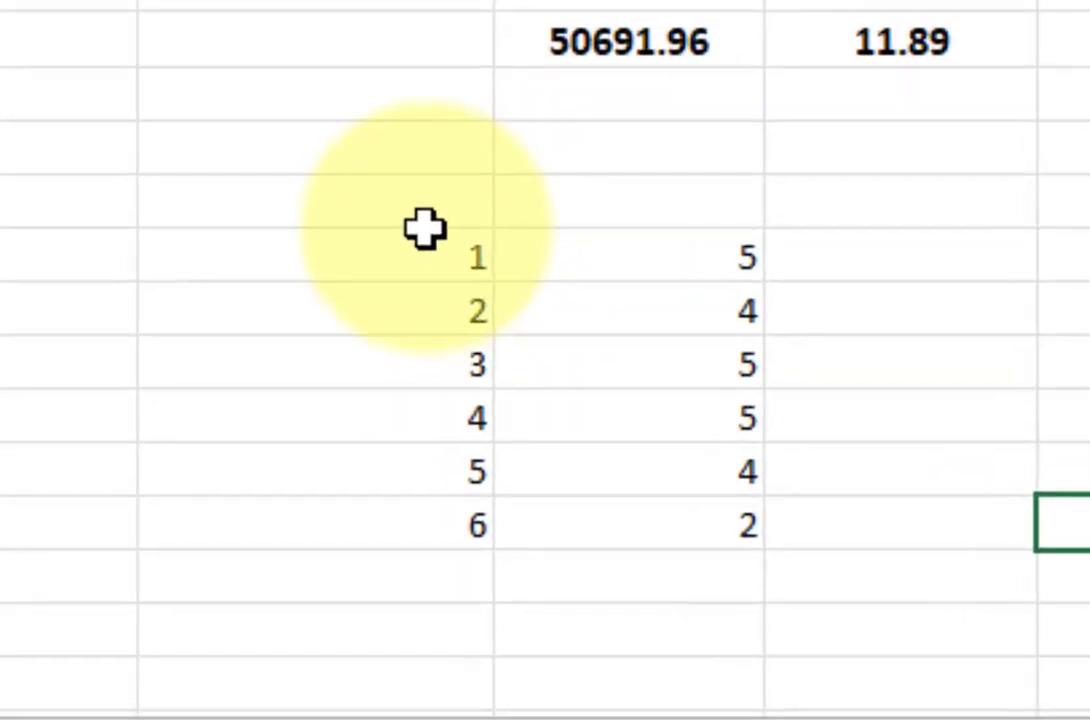
{"action": "left_click_drag", "start_coordinate": [400, 442], "coordinate": [399, 561]}
{"action": "left_click_drag", "start_coordinate": [422, 490], "coordinate": [418, 512]}
{"action": "left_click_drag", "start_coordinate": [709, 222], "coordinate": [701, 520]}
{"action": "left_click", "coordinate": [424, 265]}
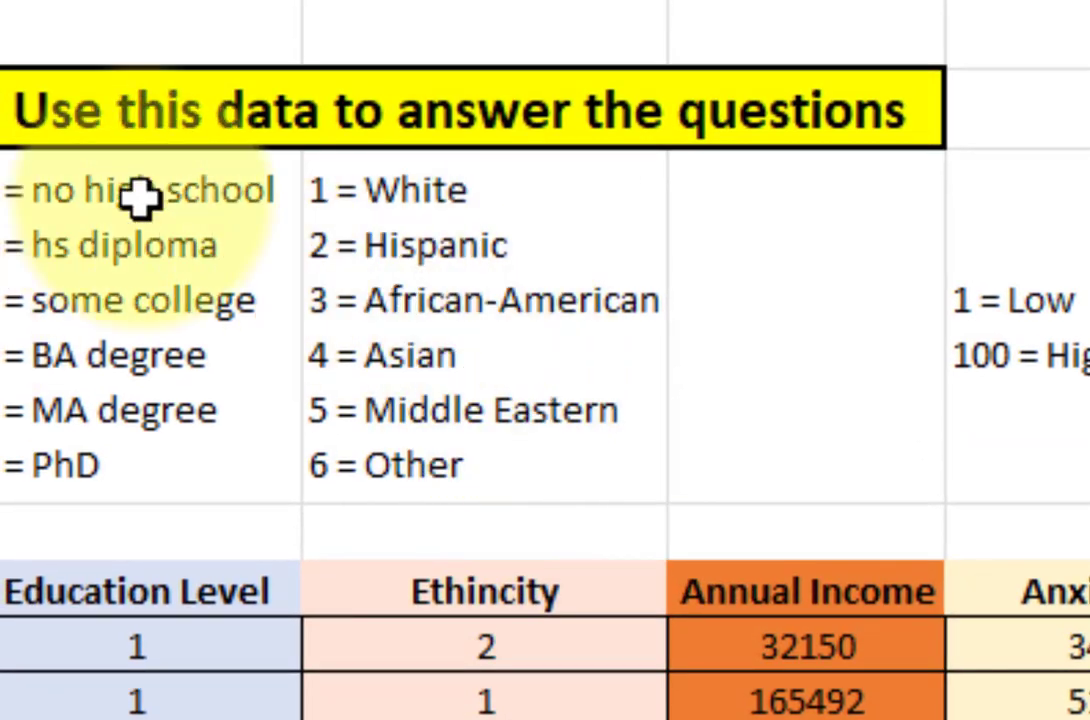
{"action": "left_click", "coordinate": [123, 230]}
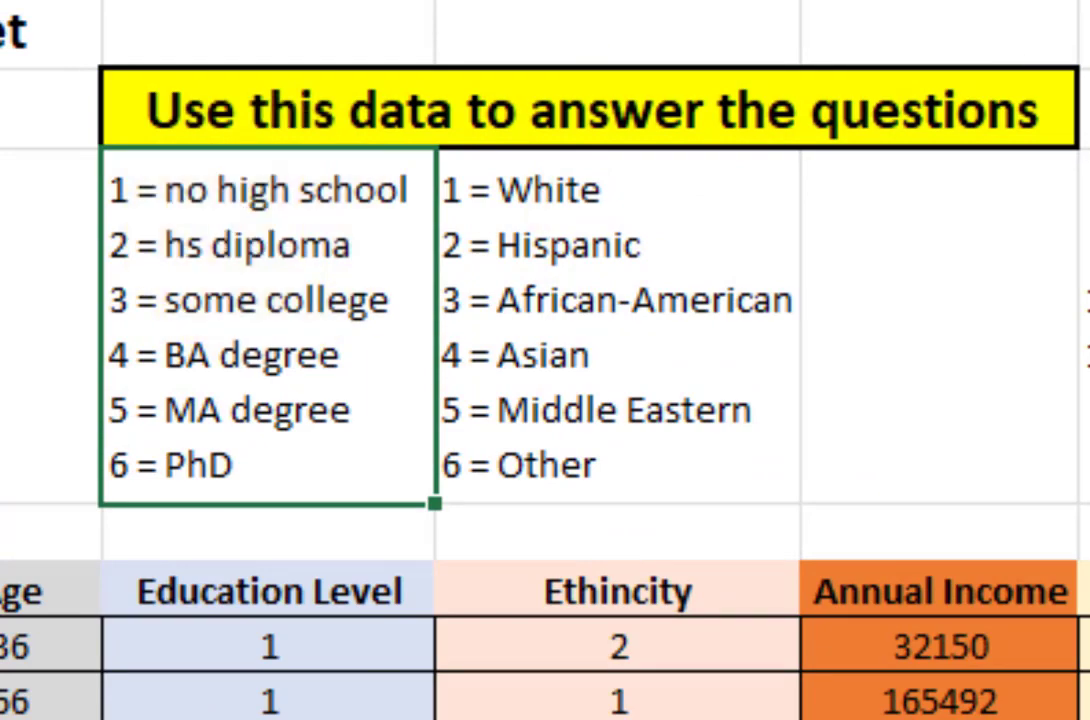
Replace the codes in F38:F43 with the labels no high school, hs diploma, some college, BA, MA and PhD
{"action": "scroll", "coordinate": [494, 684], "scroll_direction": "down", "scroll_amount": 12}
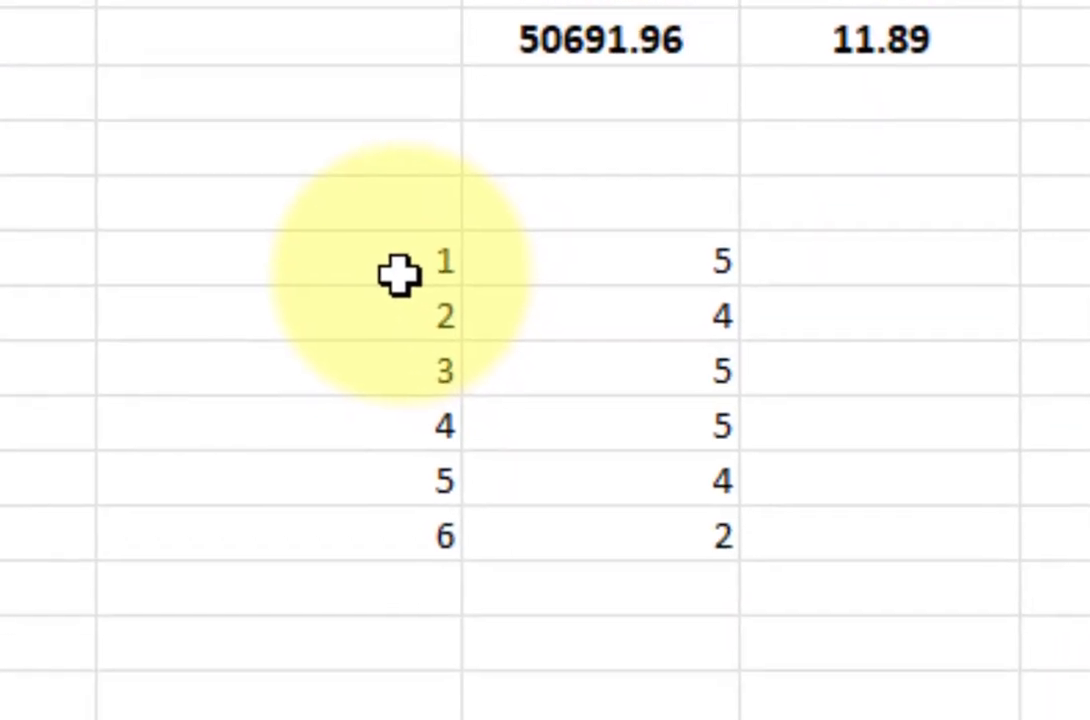
{"action": "left_click", "coordinate": [383, 257]}
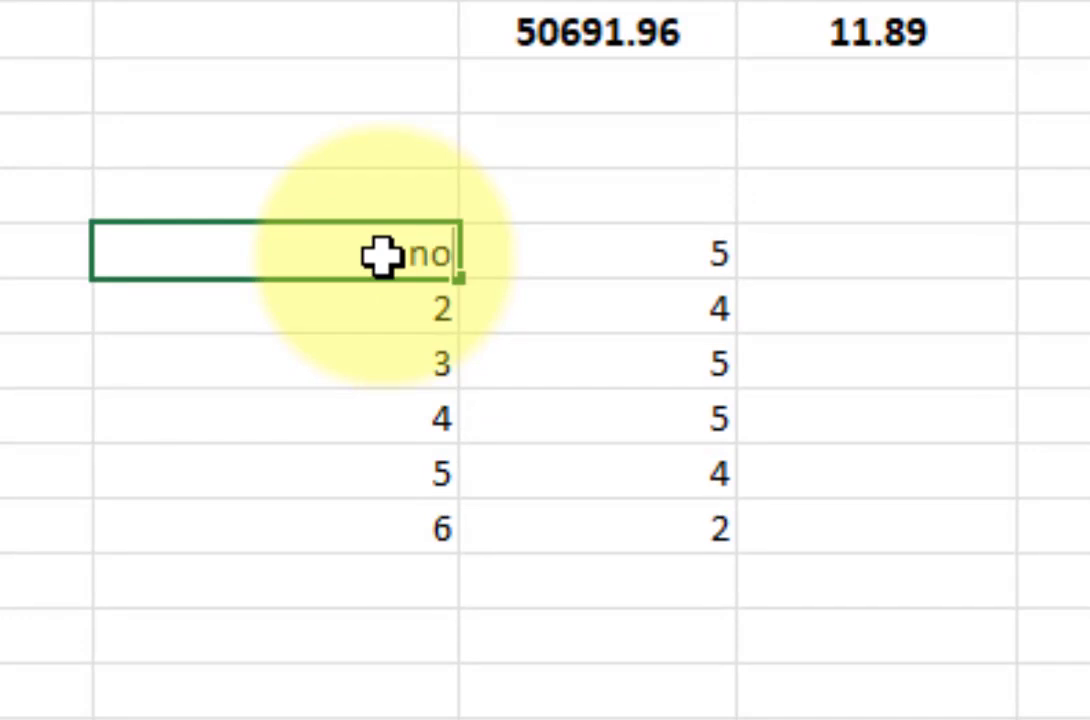
{"action": "type", "text": "no high "}
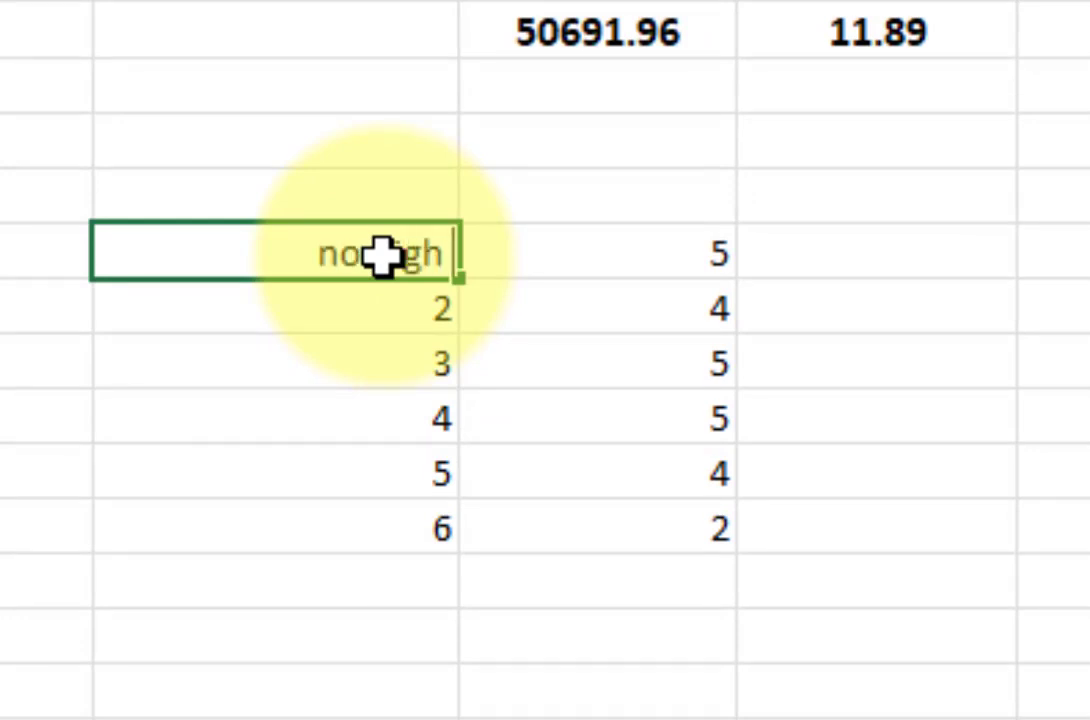
{"action": "type", "text": "school"}
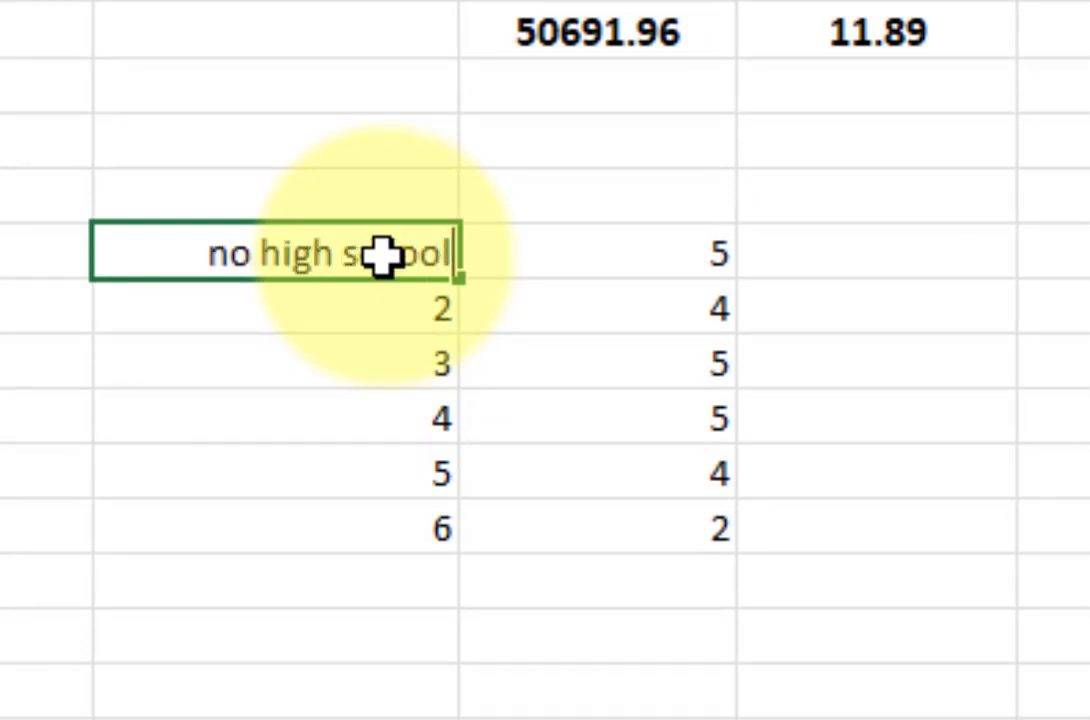
{"action": "scroll", "coordinate": [358, 246], "scroll_direction": "up", "scroll_amount": 8}
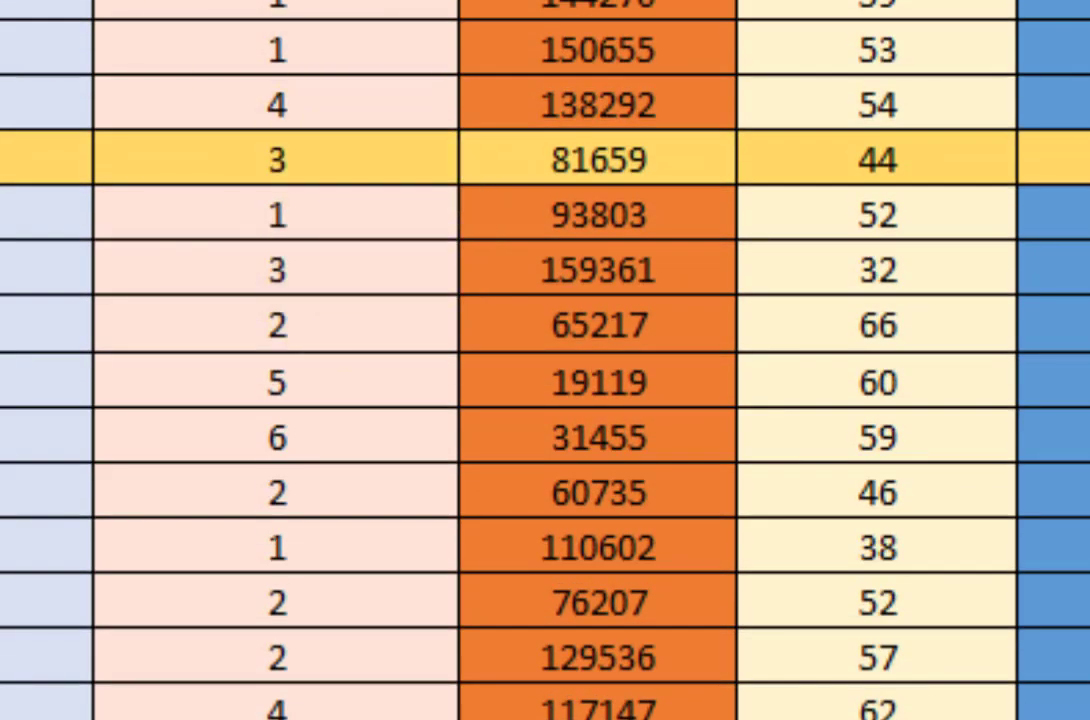
{"action": "scroll", "coordinate": [525, 34], "scroll_direction": "down", "scroll_amount": 8}
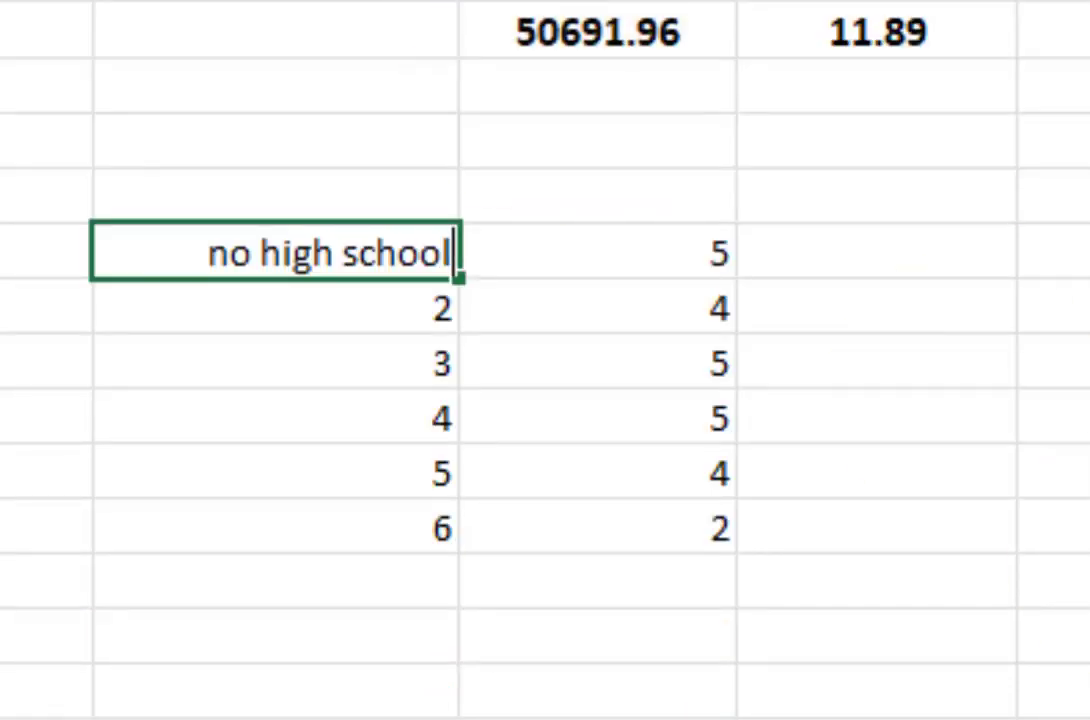
{"action": "key", "text": "Return"}
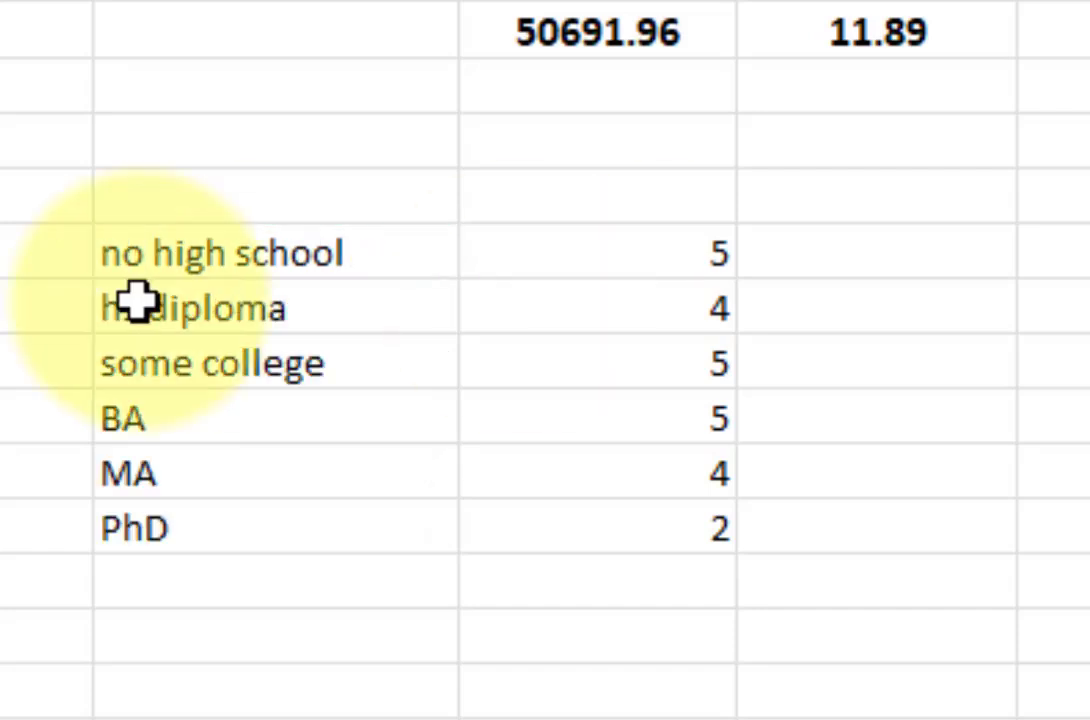
Insert the recommended clustered column chart for F38:G43 and place it beside the tally table, below the data
{"action": "left_click_drag", "start_coordinate": [131, 268], "coordinate": [640, 262]}
{"action": "left_click_drag", "start_coordinate": [638, 318], "coordinate": [645, 510]}
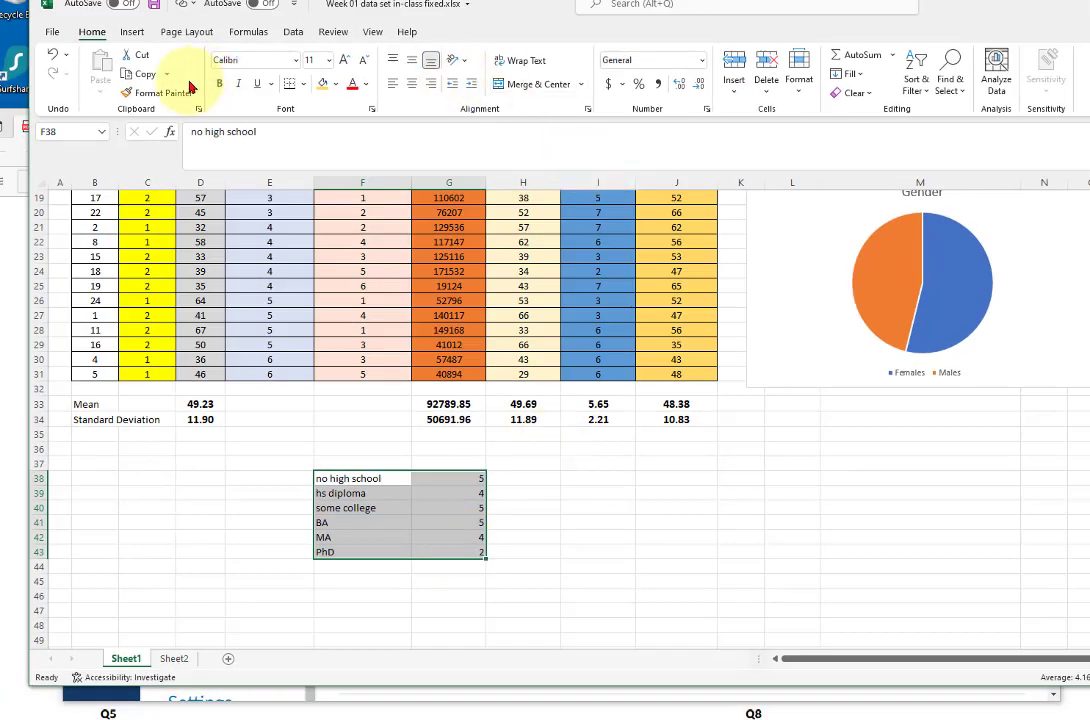
{"action": "left_click", "coordinate": [132, 33]}
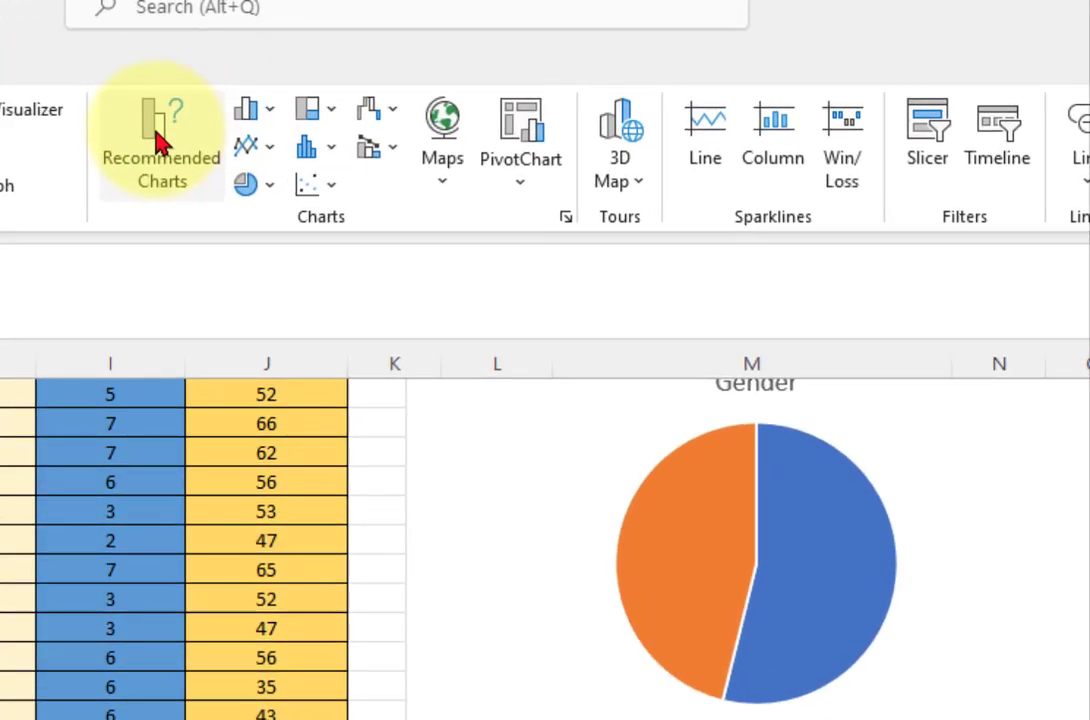
{"action": "left_click", "coordinate": [160, 140]}
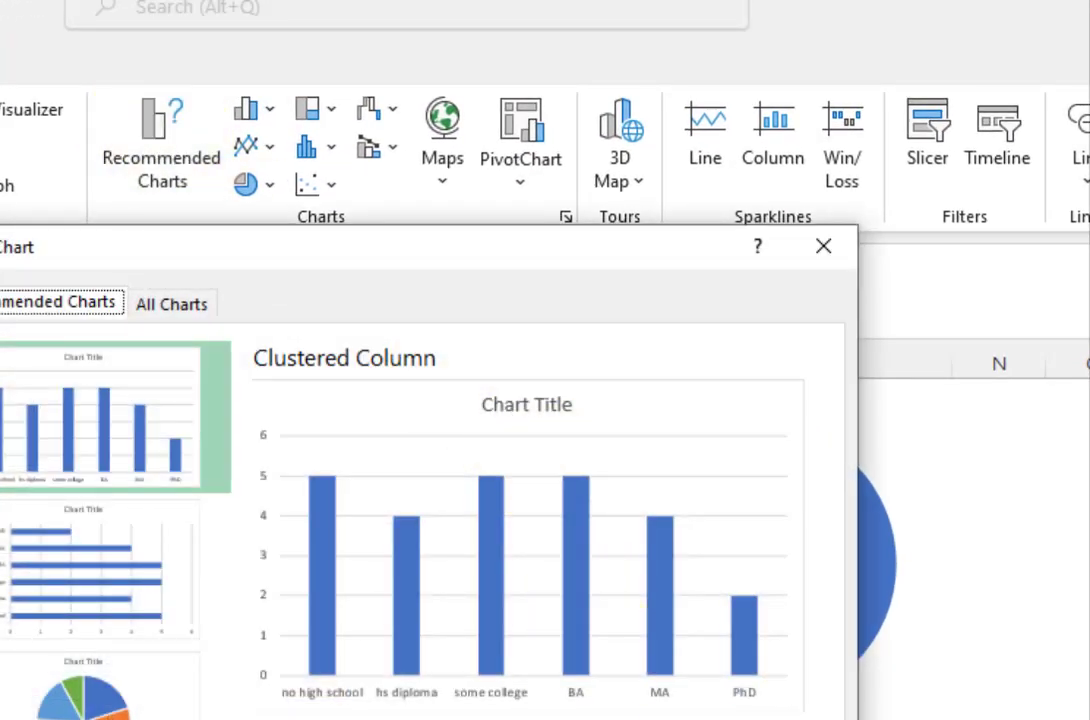
{"action": "key", "text": "Return"}
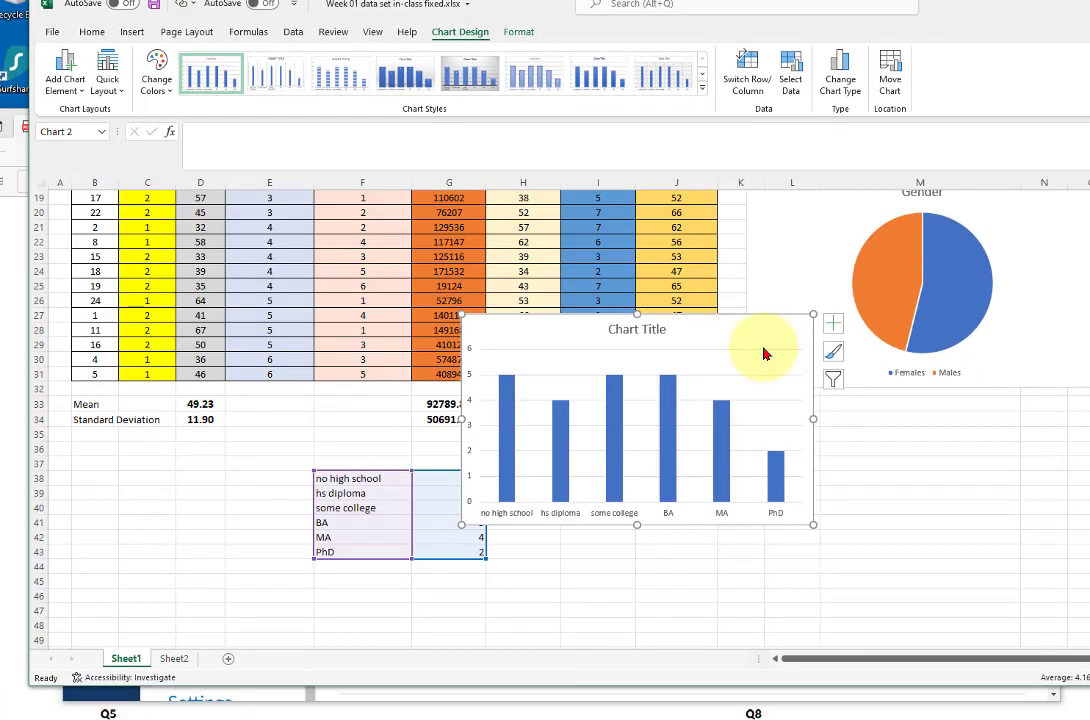
{"action": "left_click_drag", "start_coordinate": [721, 341], "coordinate": [760, 434]}
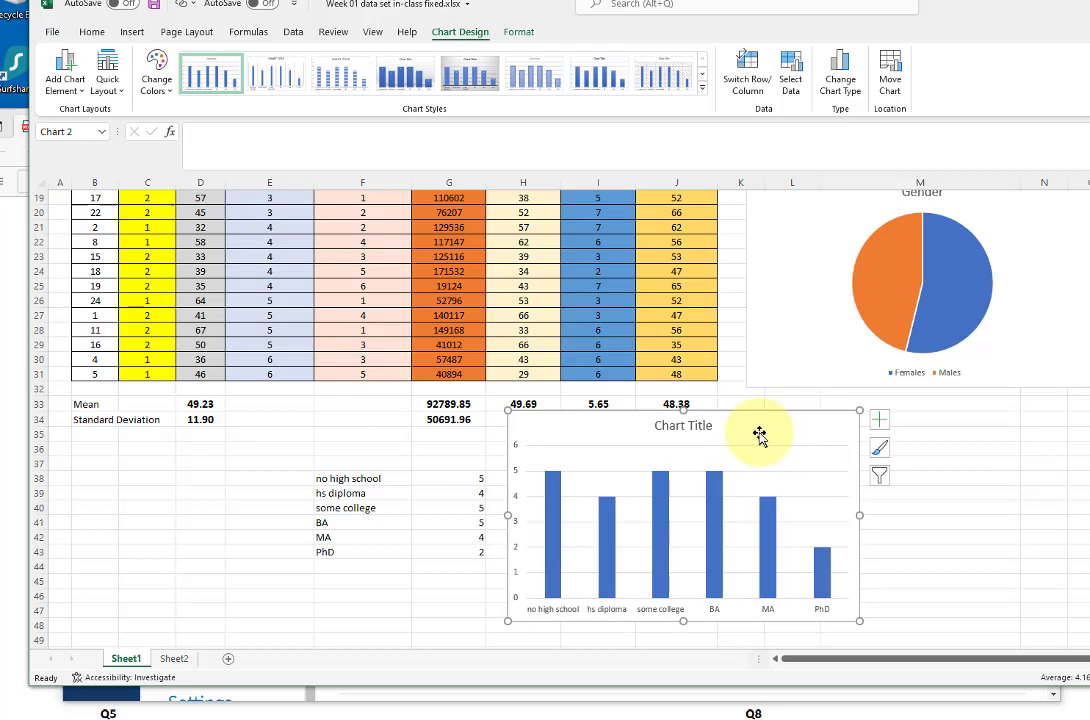
Change the column chart's title to Education Level
{"action": "left_click", "coordinate": [663, 424]}
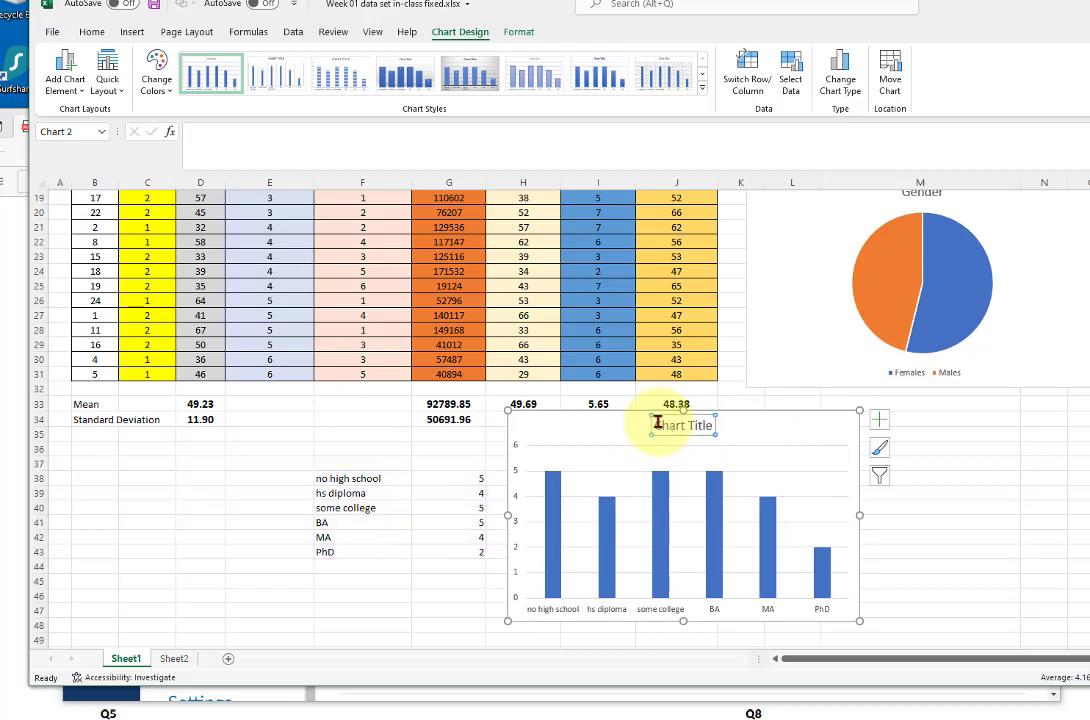
{"action": "left_click_drag", "start_coordinate": [657, 424], "coordinate": [759, 421]}
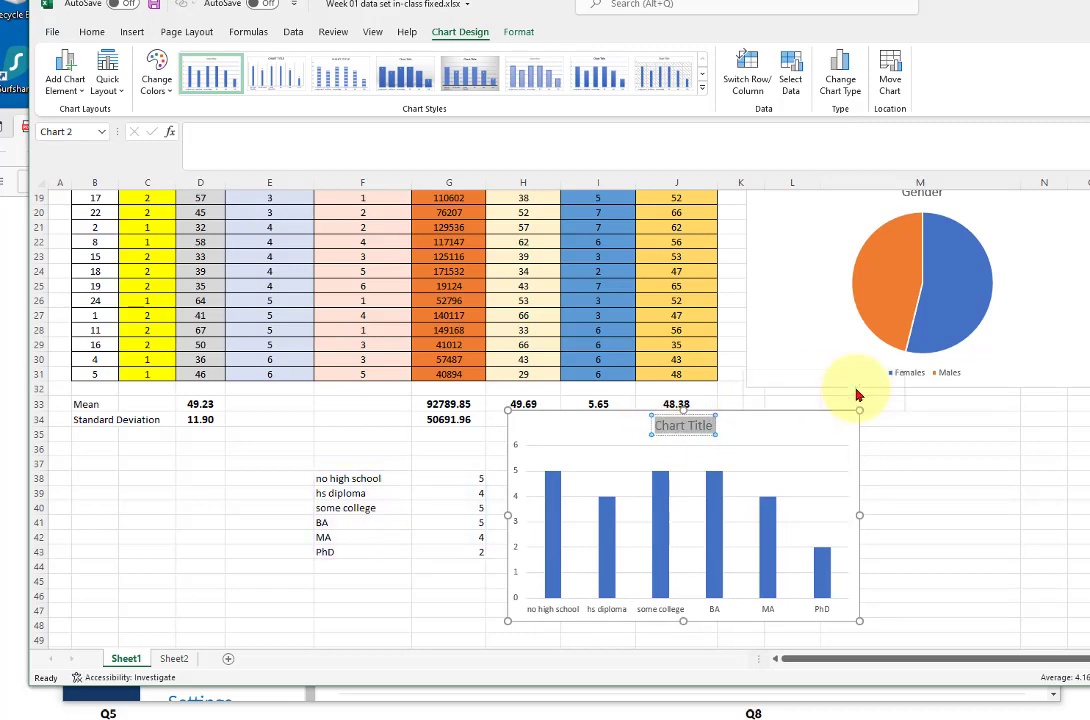
{"action": "type", "text": "Education Level"}
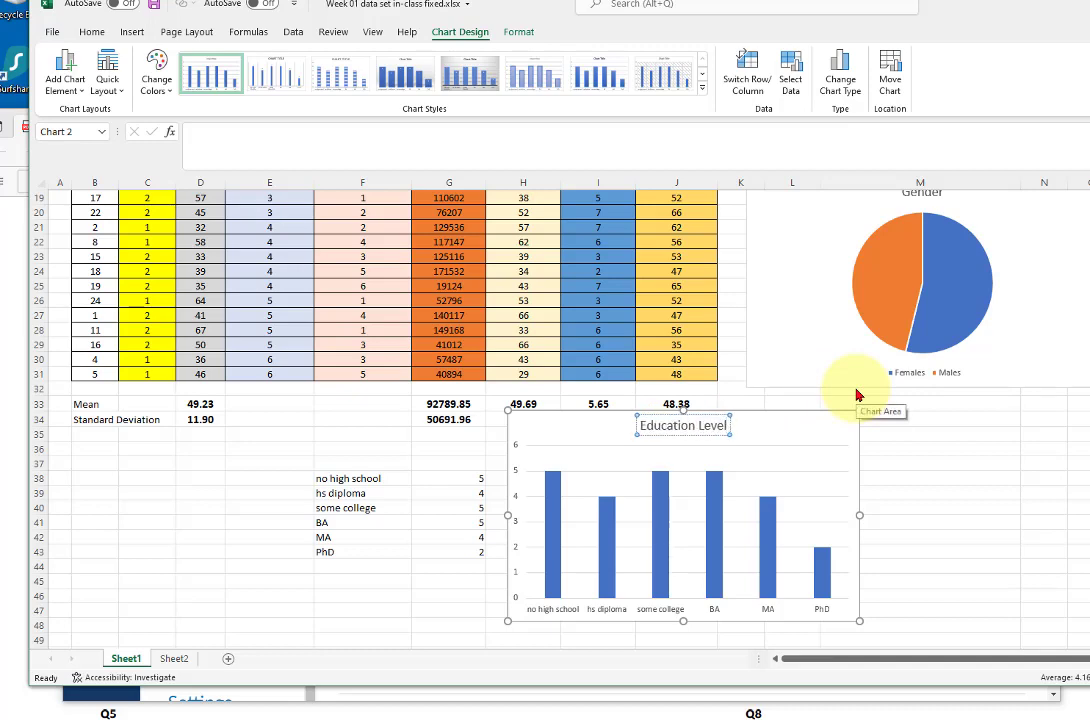
Apply the grey gradient style with value labels to the Education Level chart and move it over the tally table
{"action": "left_click", "coordinate": [796, 434]}
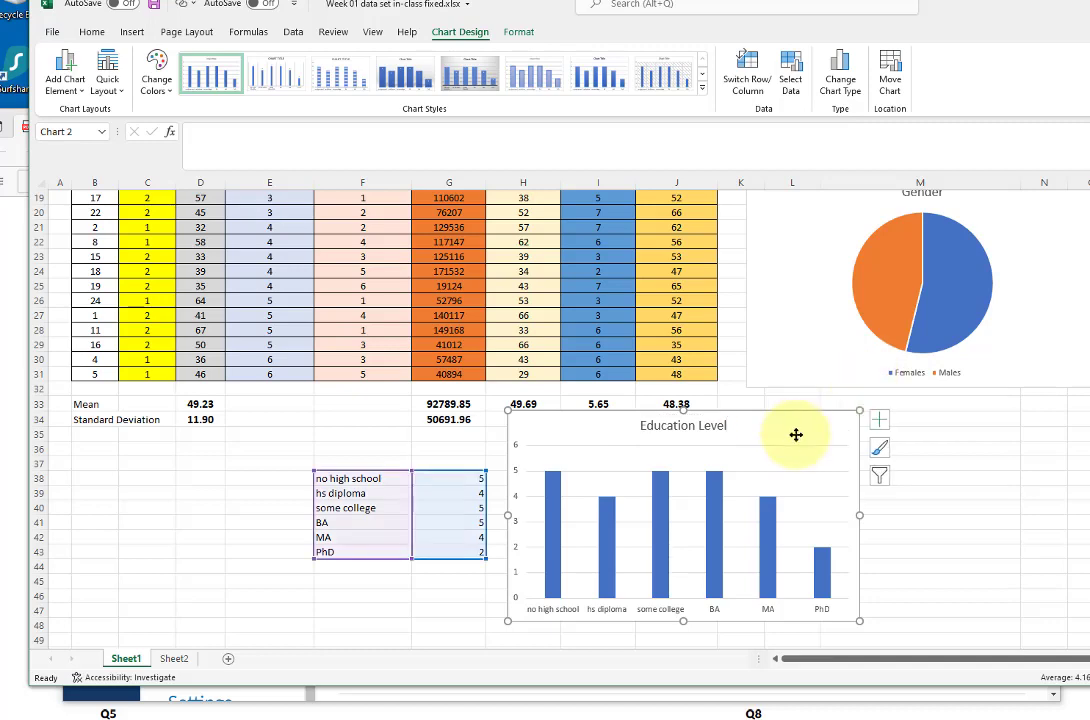
{"action": "left_click", "coordinate": [460, 75]}
{"action": "left_click_drag", "start_coordinate": [798, 441], "coordinate": [502, 467]}
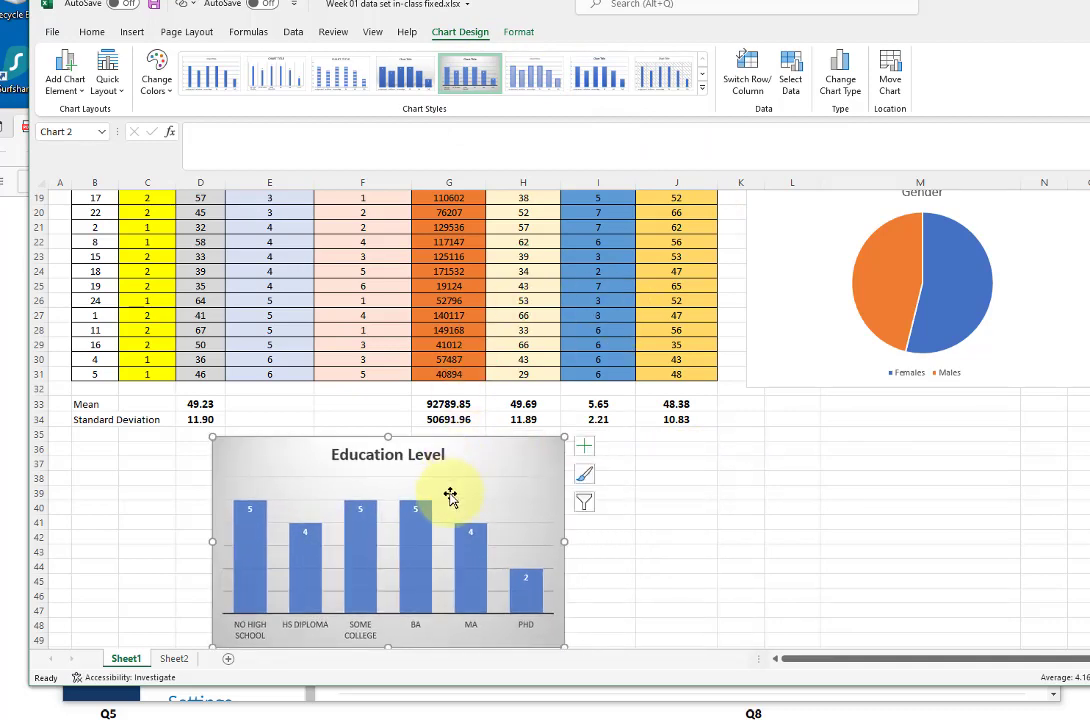
Apply the grey gradient style with percentage labels to the Gender pie chart
{"action": "left_click", "coordinate": [981, 288]}
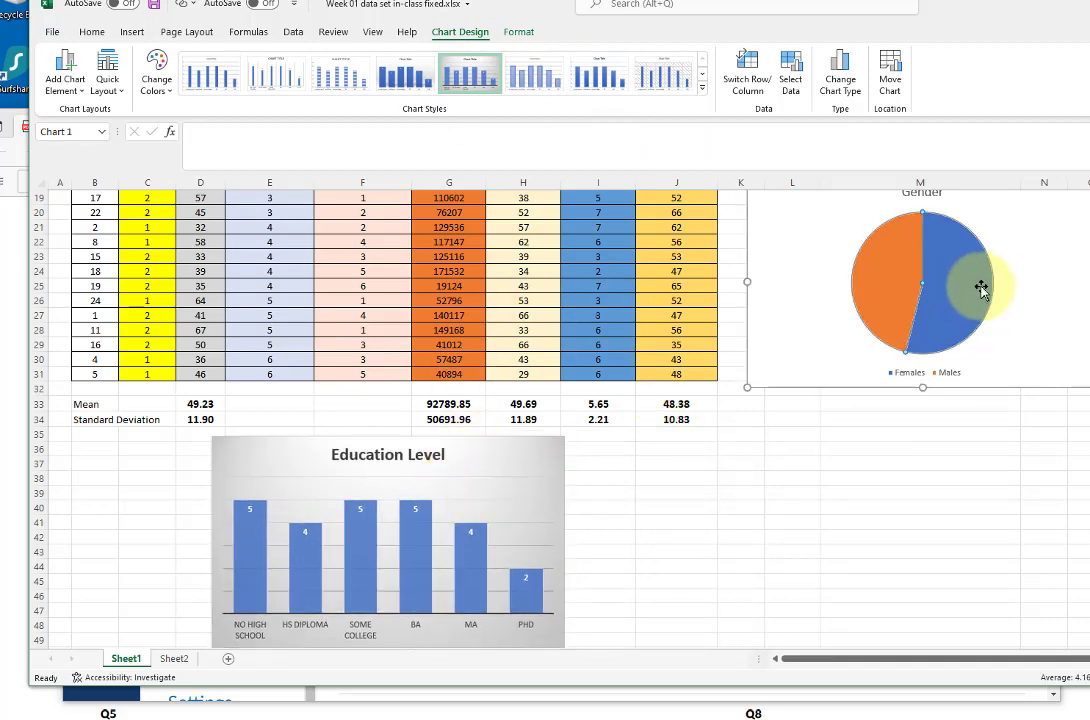
{"action": "left_click", "coordinate": [1039, 241]}
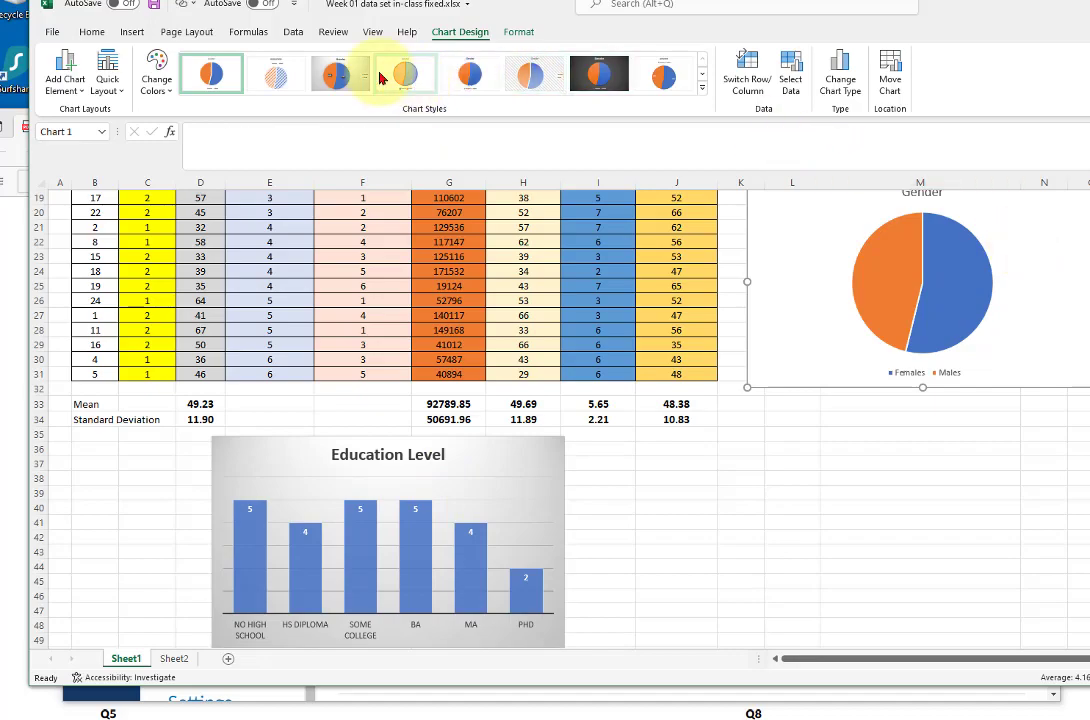
{"action": "left_click", "coordinate": [338, 74]}
{"action": "scroll", "coordinate": [1057, 557], "scroll_direction": "up", "scroll_amount": 3}
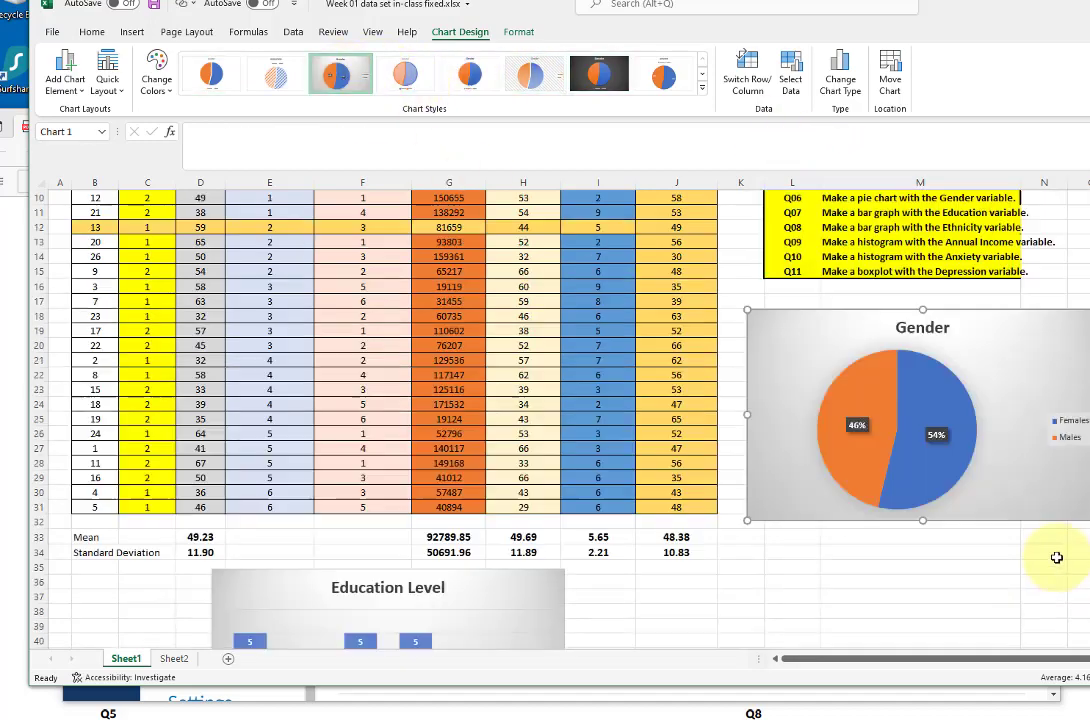
Sort the data rows by the Ethincity codes in F6:F31 from smallest to largest, expanding the selection to the adjacent columns
{"action": "scroll", "coordinate": [985, 433], "scroll_direction": "up", "scroll_amount": 1}
{"action": "scroll", "coordinate": [993, 431], "scroll_direction": "down", "scroll_amount": 2}
{"action": "scroll", "coordinate": [991, 426], "scroll_direction": "up", "scroll_amount": 3}
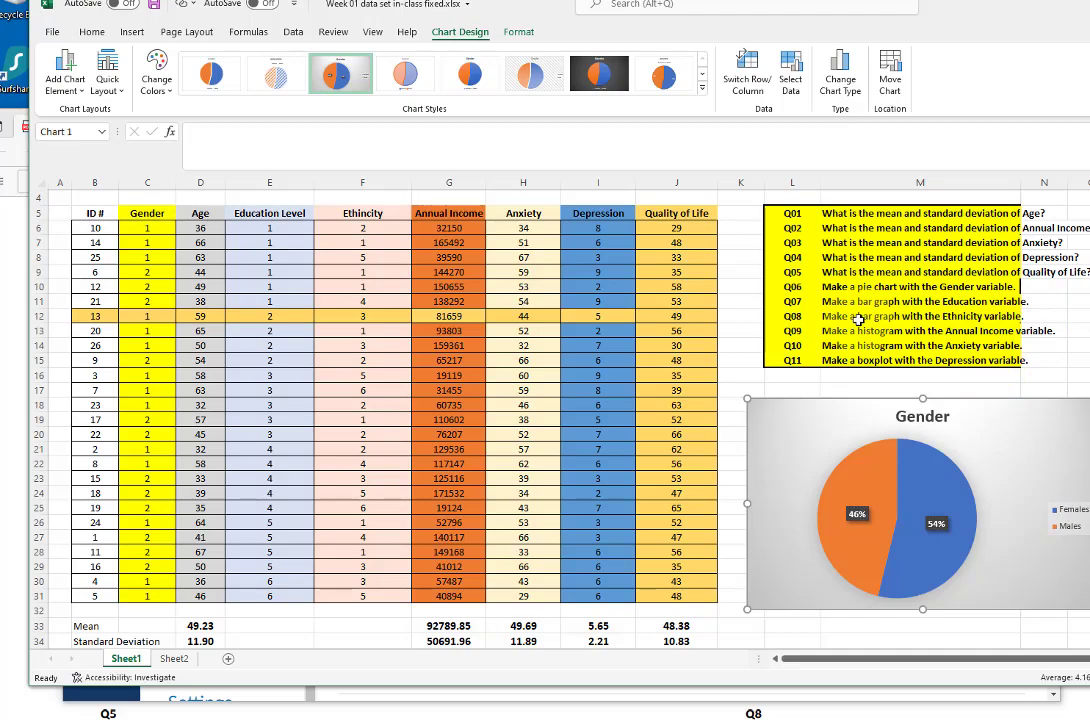
{"action": "scroll", "coordinate": [402, 440], "scroll_direction": "down", "scroll_amount": 7}
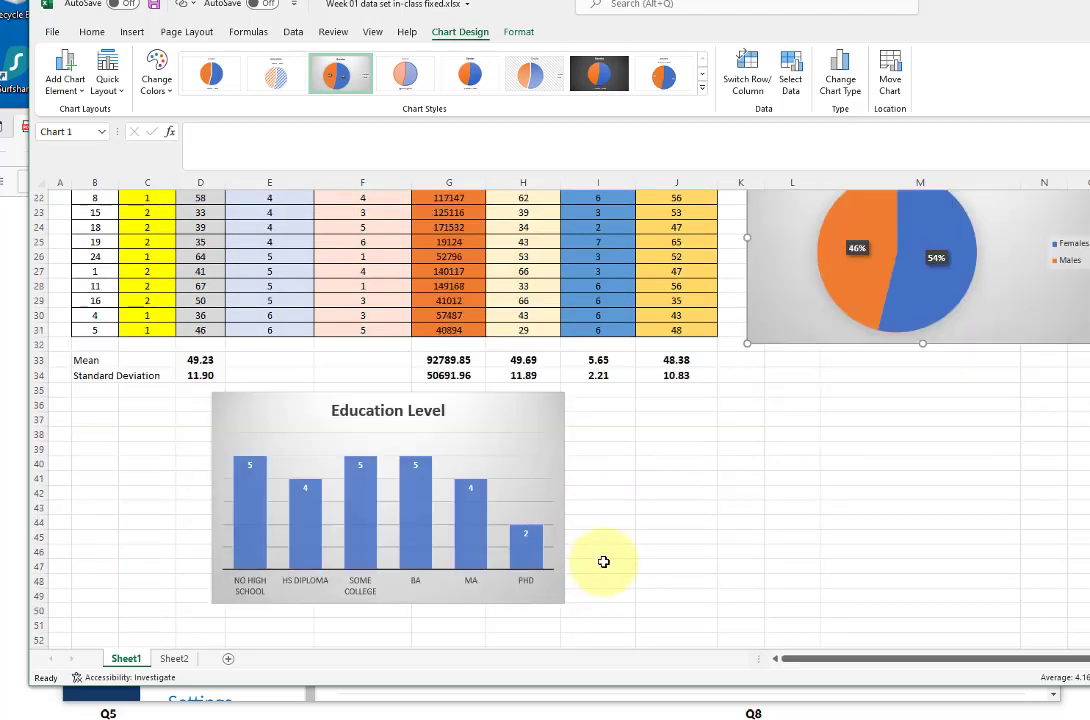
{"action": "left_click", "coordinate": [709, 380]}
{"action": "scroll", "coordinate": [837, 474], "scroll_direction": "up", "scroll_amount": 8}
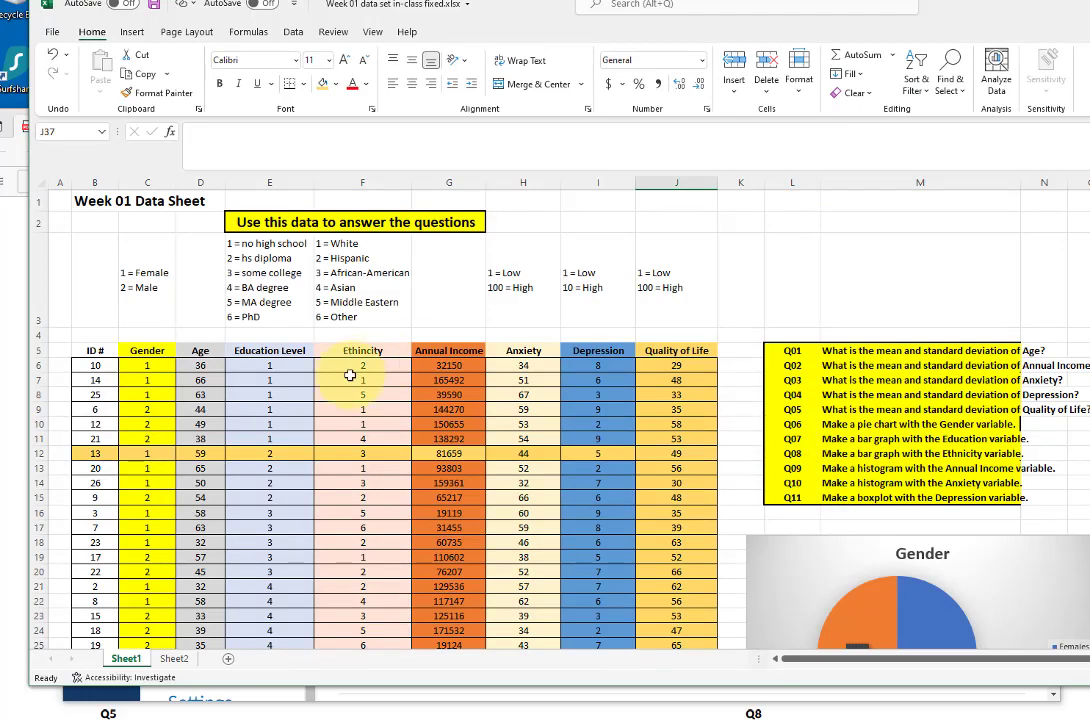
{"action": "left_click_drag", "start_coordinate": [344, 370], "coordinate": [361, 598]}
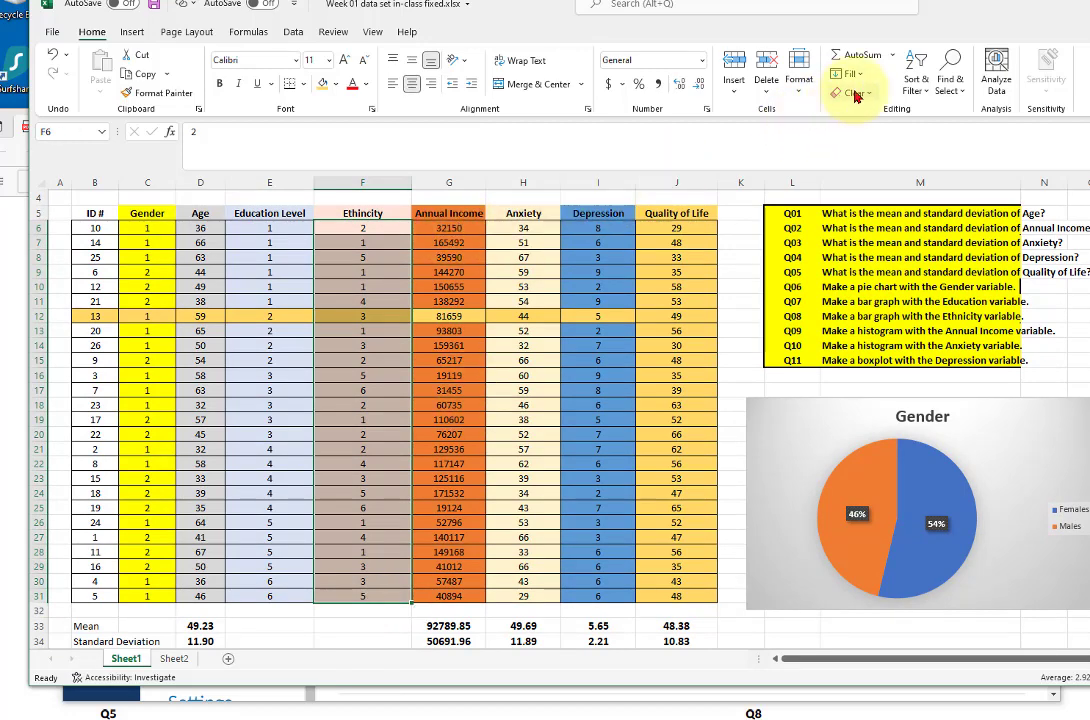
{"action": "left_click", "coordinate": [912, 66]}
{"action": "left_click", "coordinate": [934, 119]}
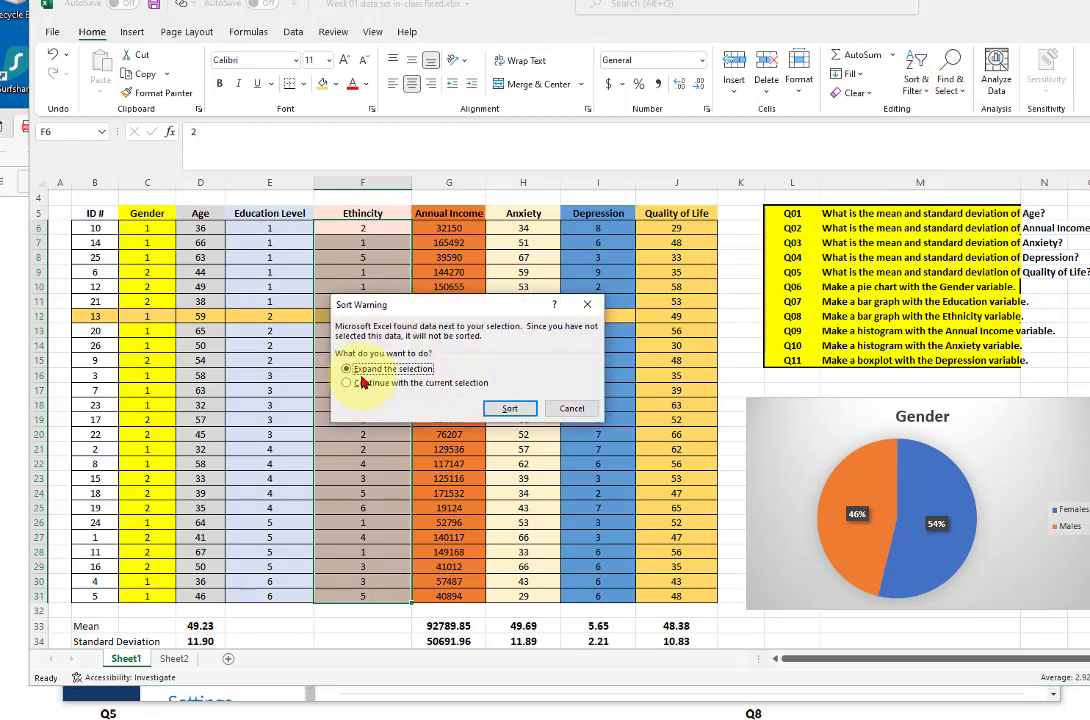
{"action": "left_click", "coordinate": [508, 410]}
Count the rows coded 1 in the sorted Ethincity column and check the ethnicity code key above the data
{"action": "left_click", "coordinate": [362, 432]}
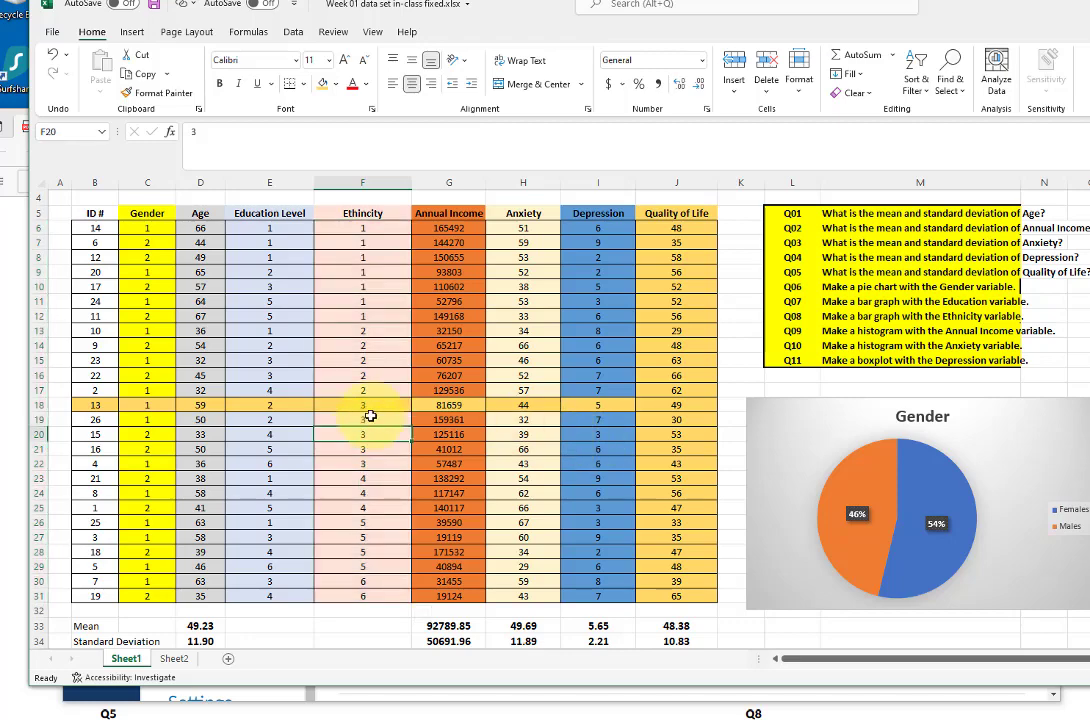
{"action": "left_click_drag", "start_coordinate": [375, 231], "coordinate": [380, 270]}
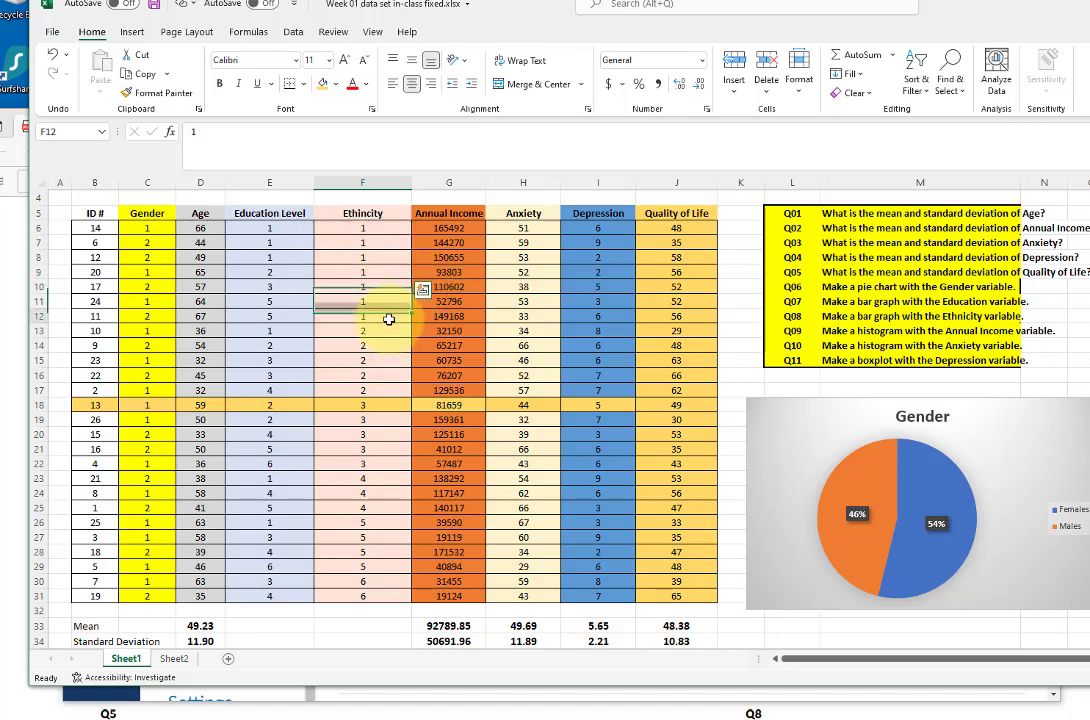
{"action": "left_click", "coordinate": [389, 319]}
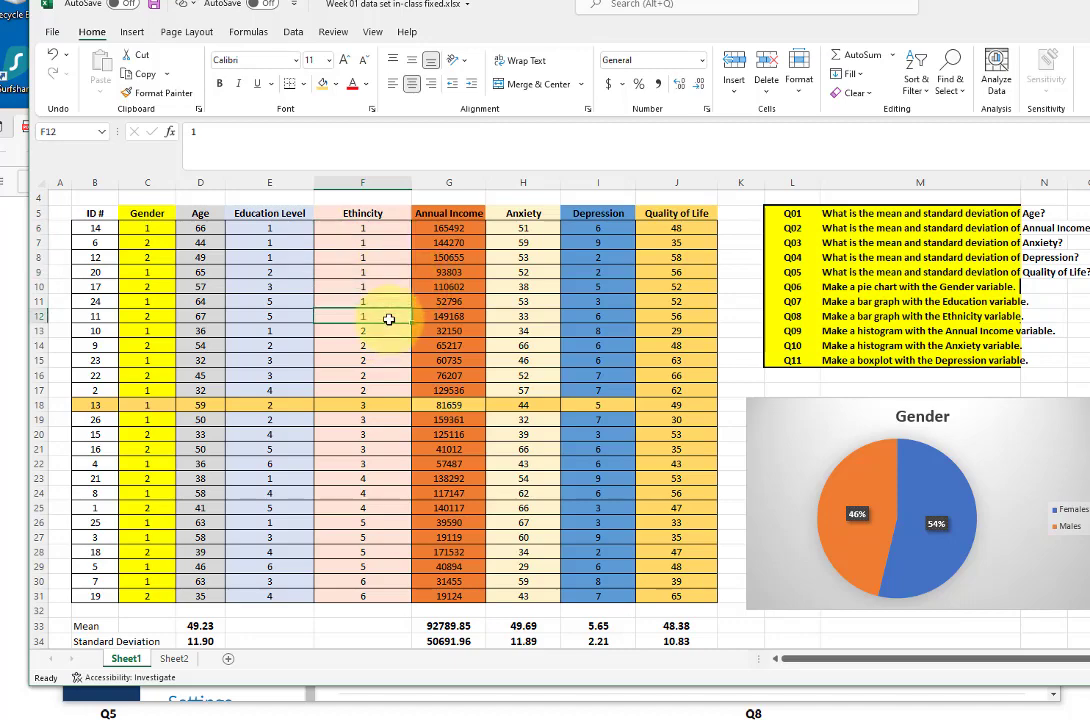
{"action": "left_click", "coordinate": [380, 242]}
{"action": "left_click", "coordinate": [370, 258]}
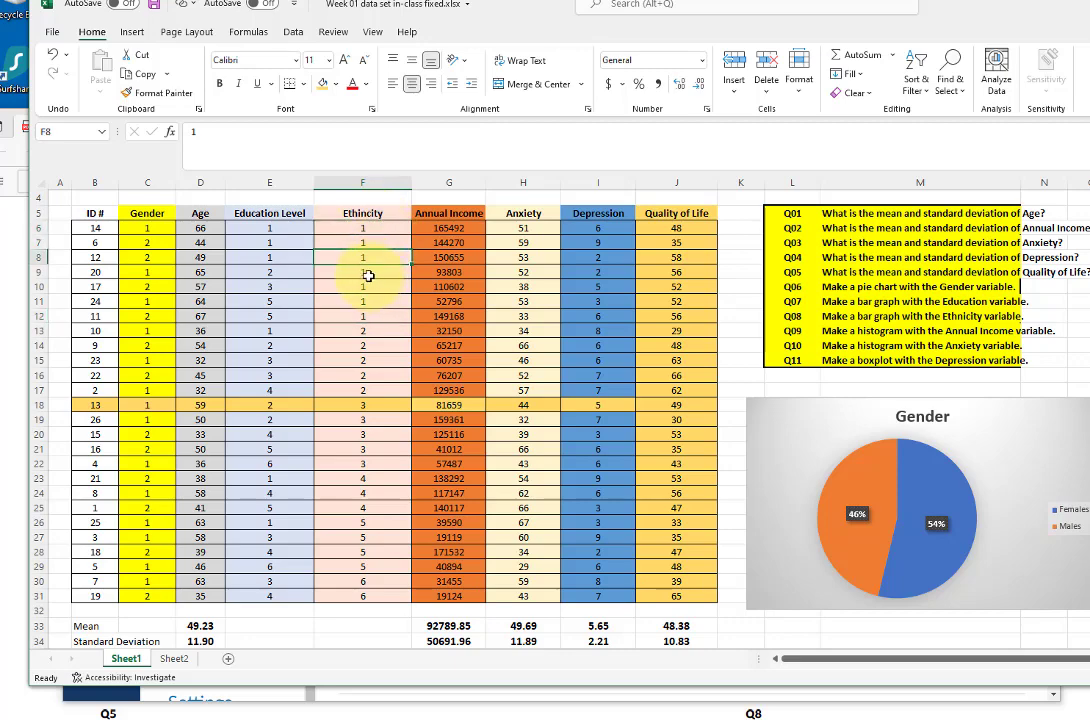
{"action": "left_click", "coordinate": [368, 273]}
{"action": "left_click", "coordinate": [377, 291]}
{"action": "left_click", "coordinate": [373, 305]}
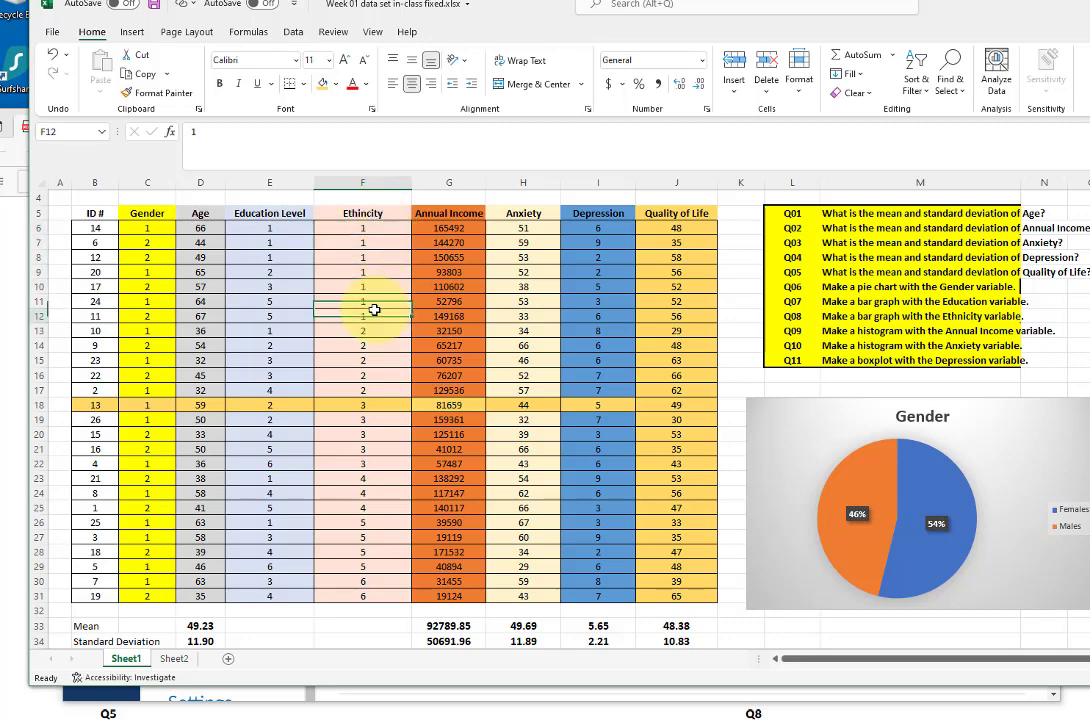
{"action": "left_click", "coordinate": [390, 318]}
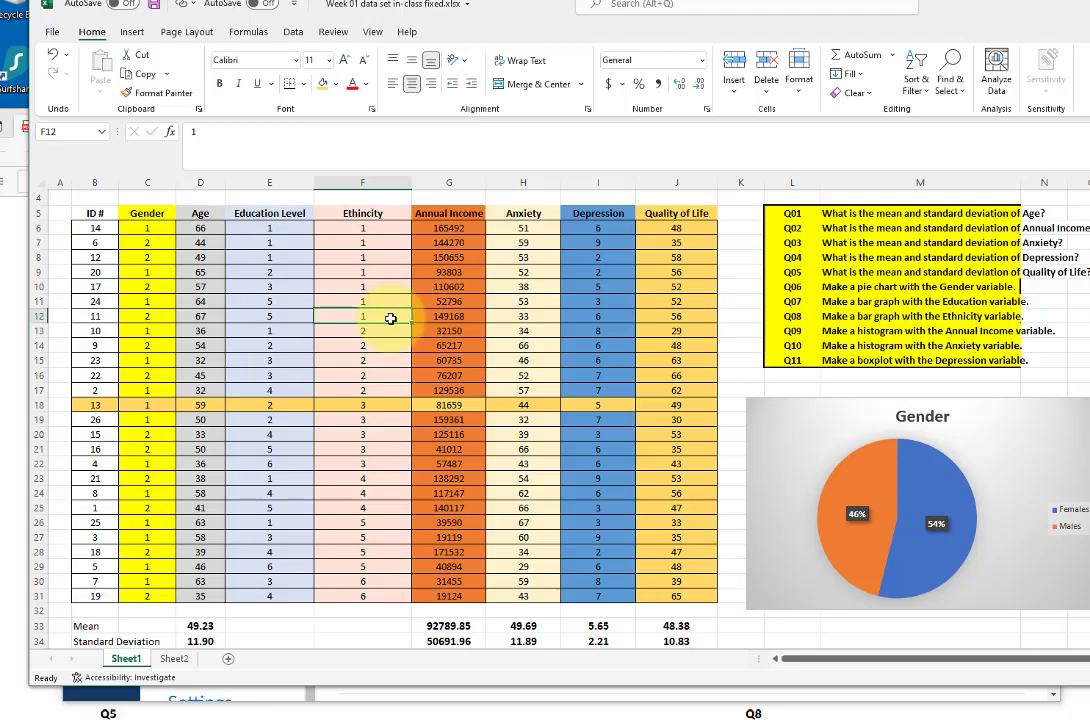
{"action": "scroll", "coordinate": [389, 328], "scroll_direction": "up", "scroll_amount": 1}
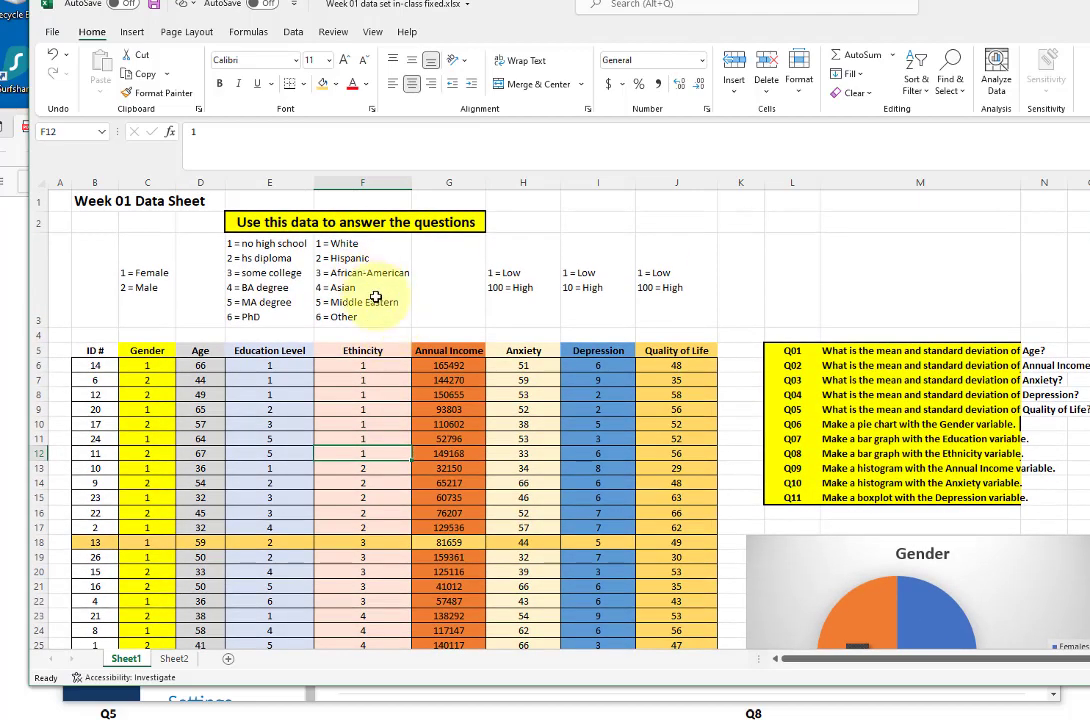
Start the ethnicity tally table below the data with white in K37 and a count of 6 in L37
{"action": "scroll", "coordinate": [457, 493], "scroll_direction": "down", "scroll_amount": 4}
{"action": "scroll", "coordinate": [747, 506], "scroll_direction": "down", "scroll_amount": 3}
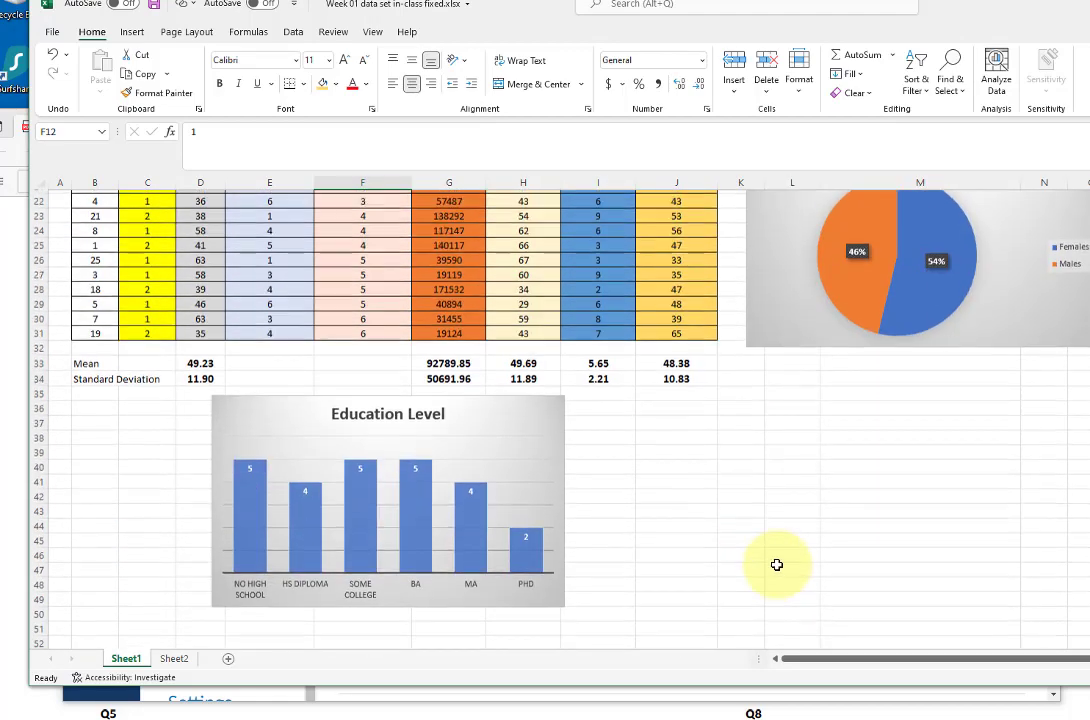
{"action": "left_click", "coordinate": [706, 465]}
{"action": "left_click", "coordinate": [746, 421]}
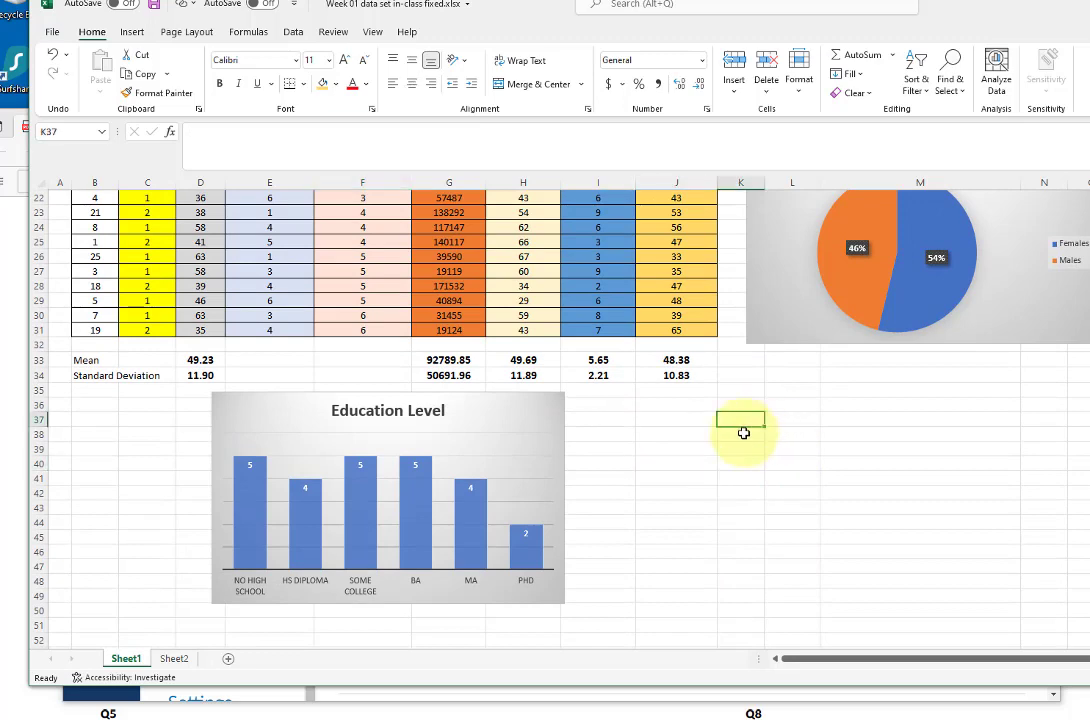
{"action": "type", "text": "wh"}
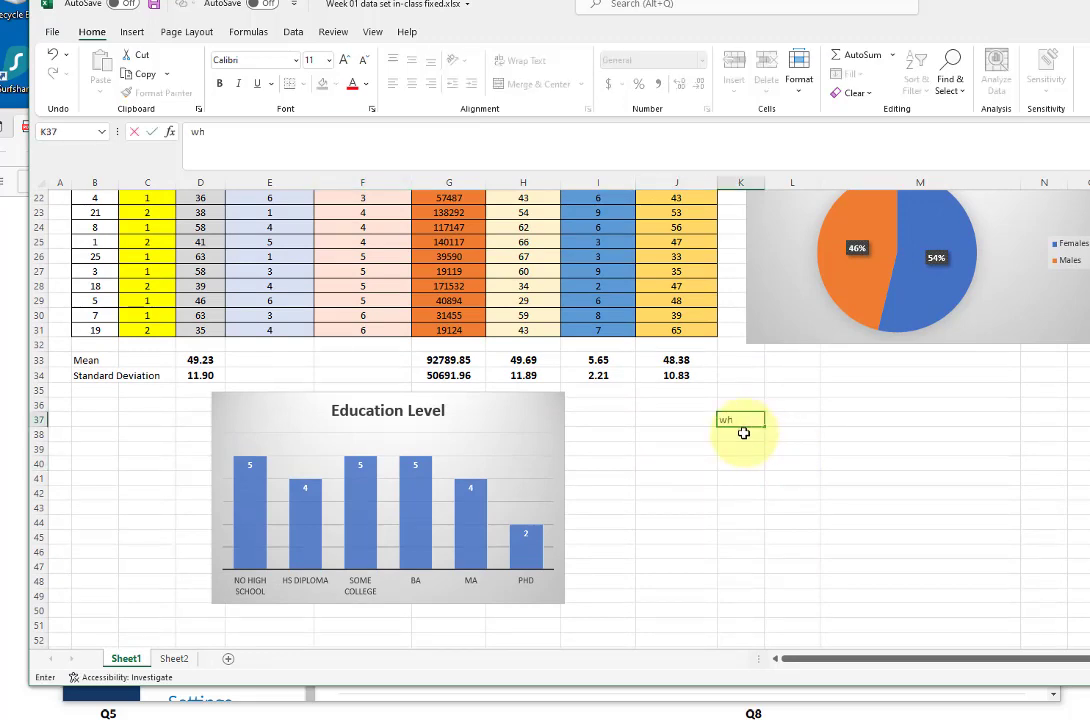
{"action": "type", "text": "ite"}
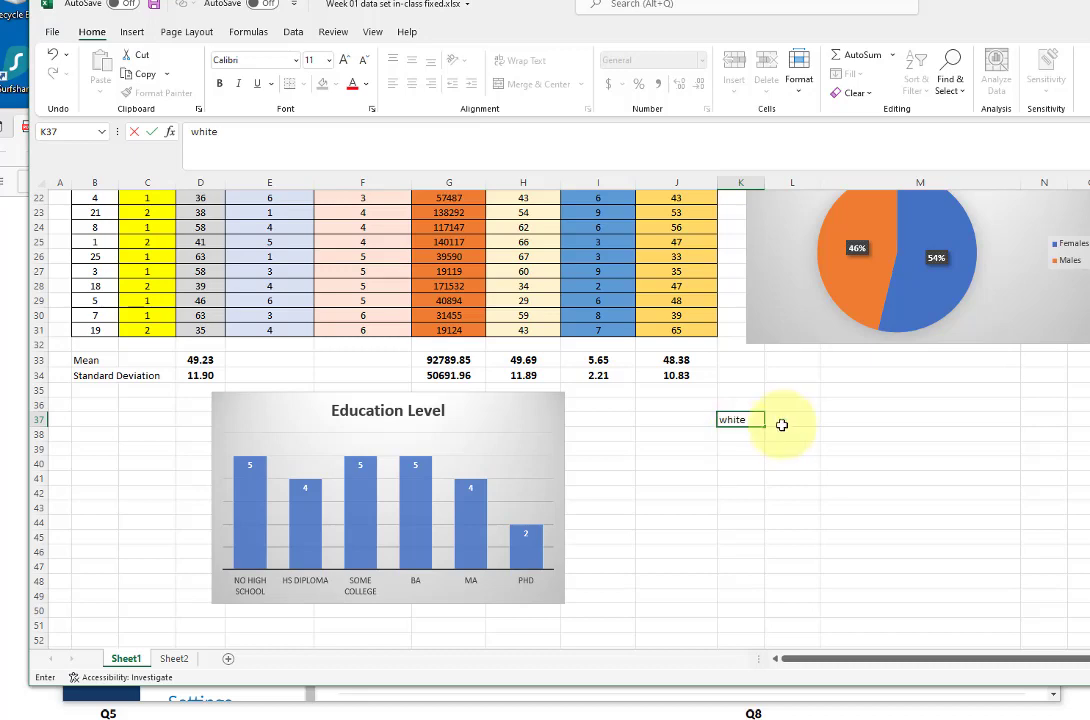
{"action": "left_click", "coordinate": [774, 425]}
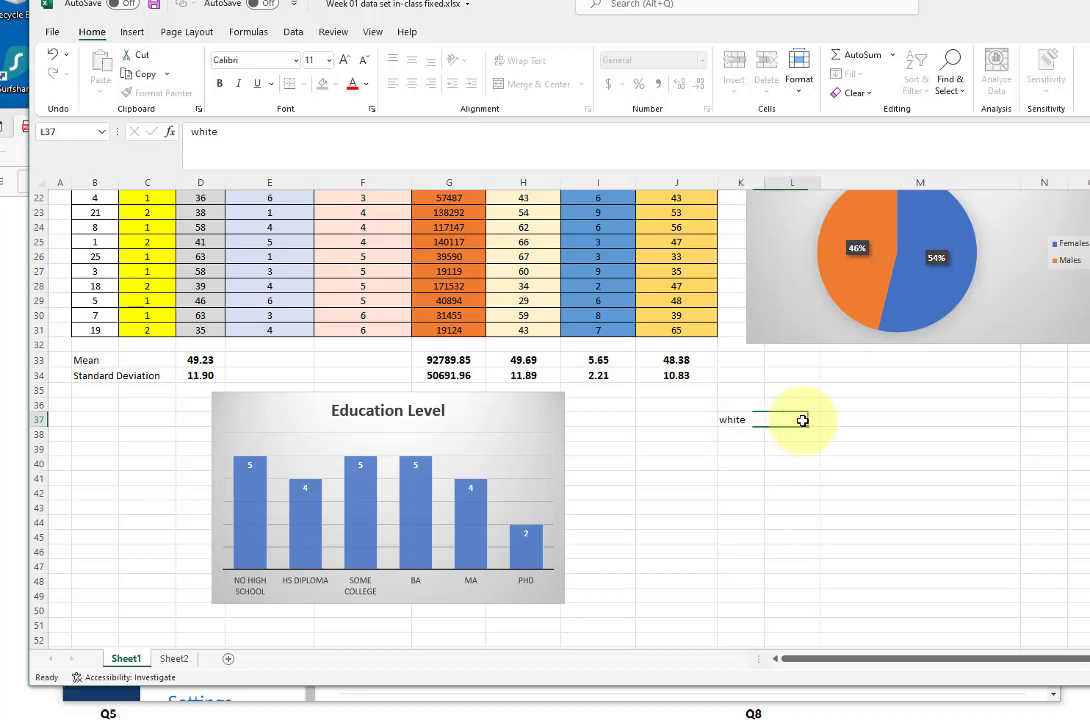
{"action": "left_click", "coordinate": [745, 435]}
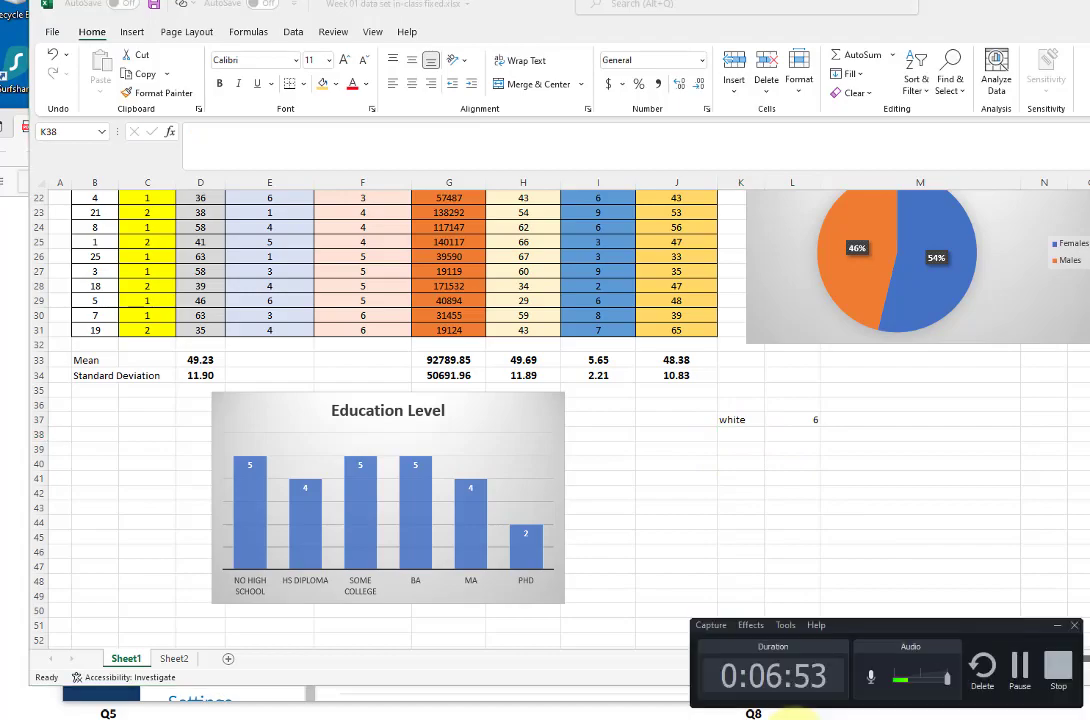
{"action": "left_click", "coordinate": [1017, 662]}
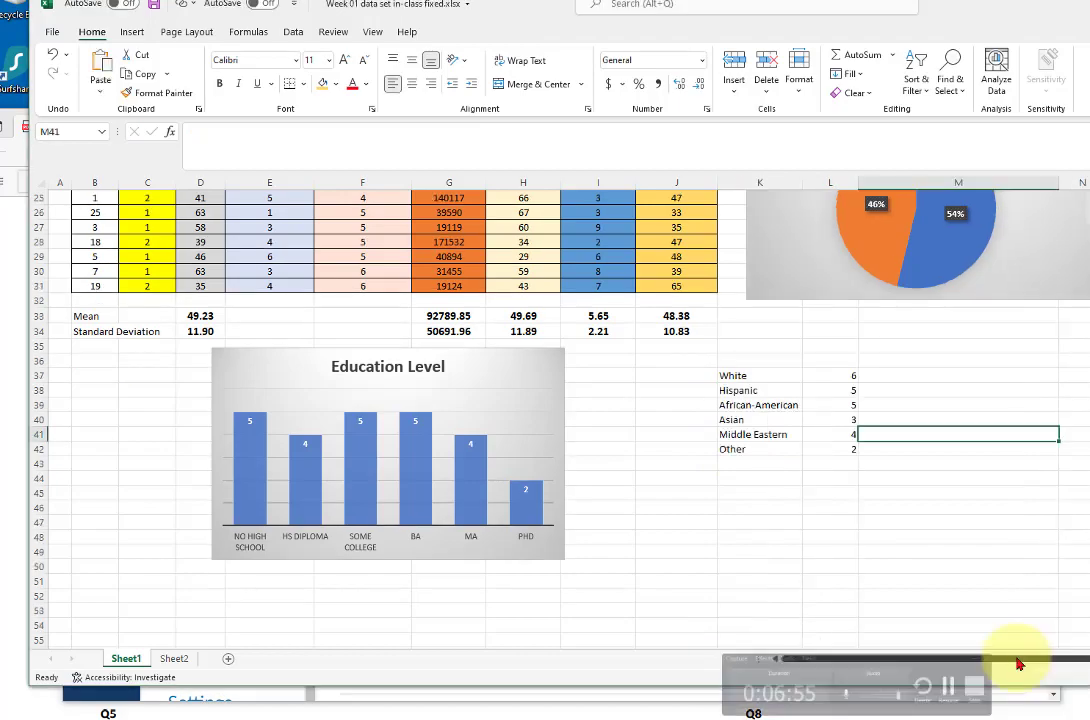
Insert a Clustered Column chart from the ethnicity tally table in K37:L42
{"action": "left_click", "coordinate": [907, 518]}
{"action": "left_click_drag", "start_coordinate": [722, 375], "coordinate": [863, 377]}
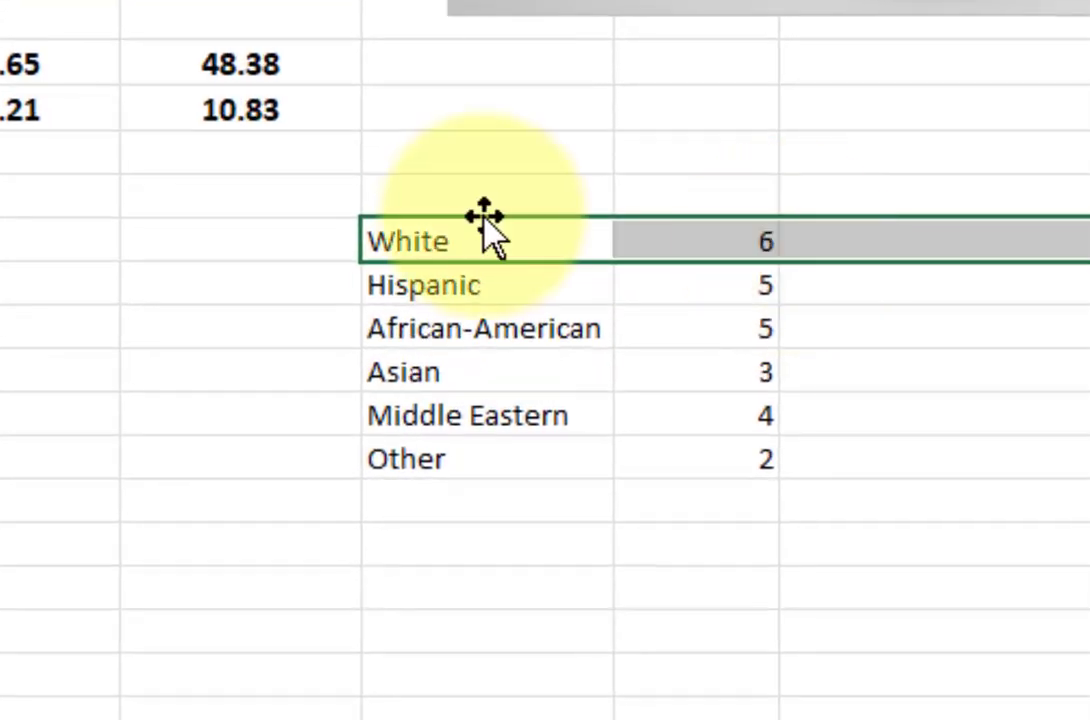
{"action": "left_click_drag", "start_coordinate": [405, 459], "coordinate": [765, 459]}
{"action": "left_click", "coordinate": [401, 540]}
{"action": "left_click_drag", "start_coordinate": [410, 230], "coordinate": [686, 472]}
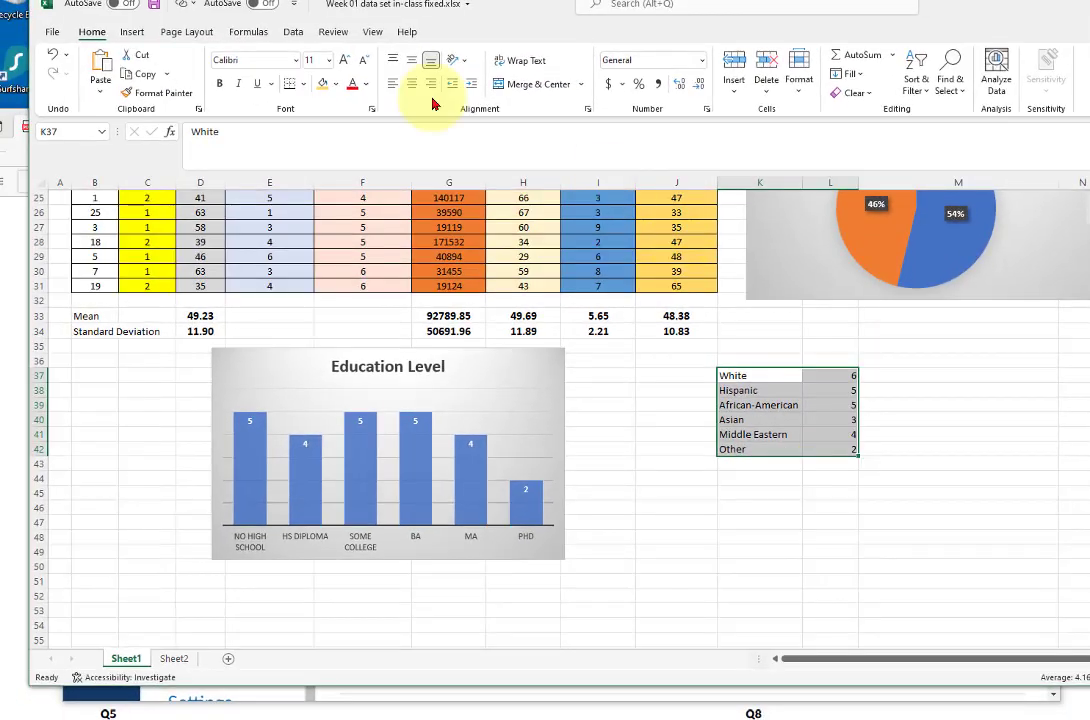
{"action": "left_click", "coordinate": [125, 34]}
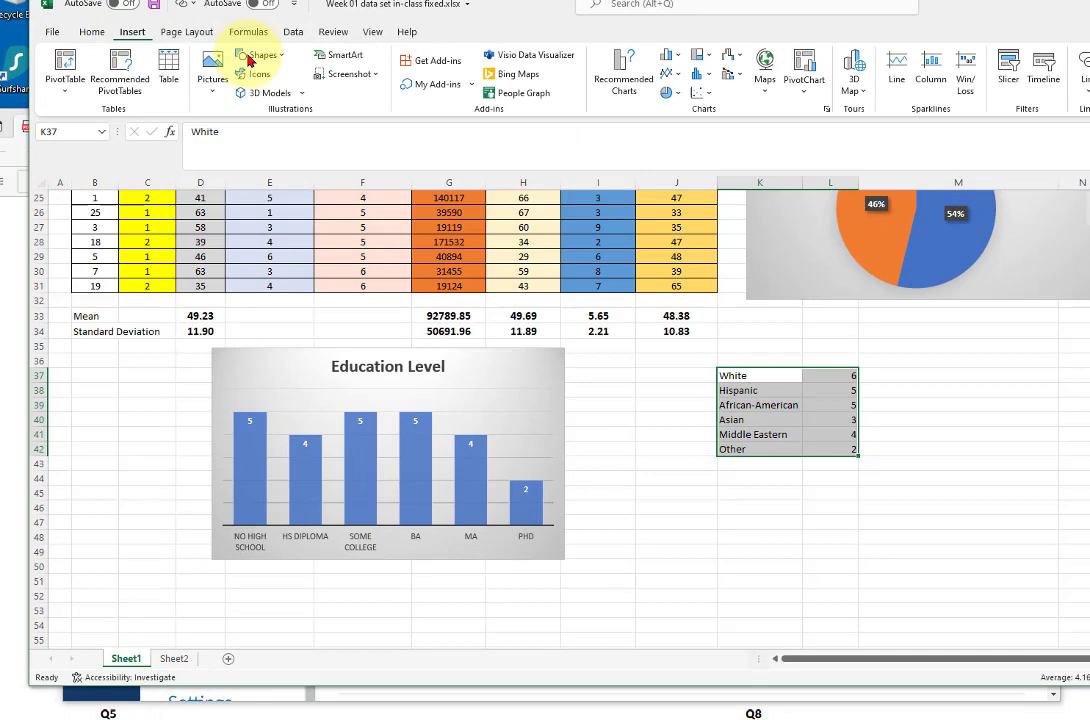
{"action": "left_click", "coordinate": [619, 68]}
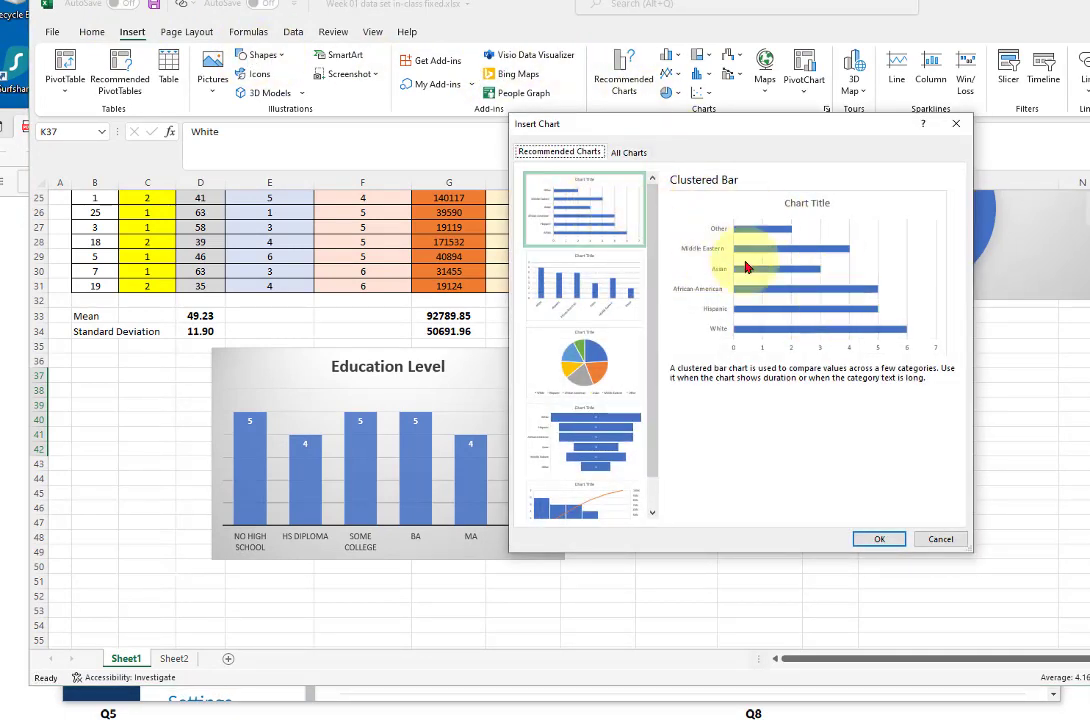
{"action": "left_click", "coordinate": [570, 275]}
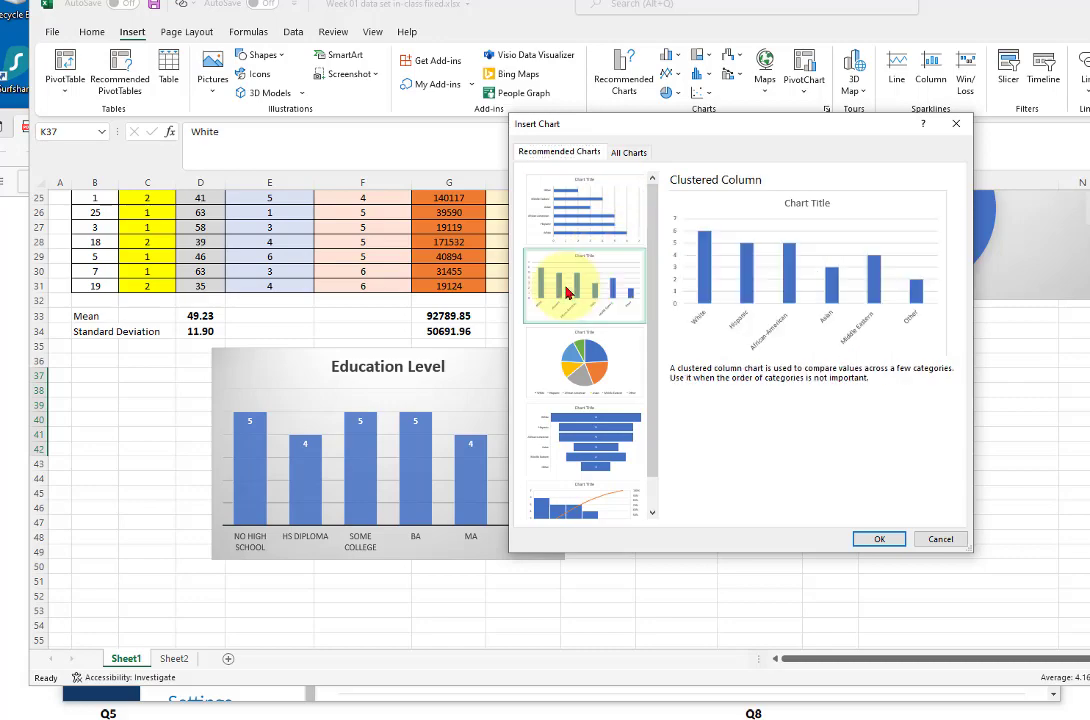
{"action": "left_click", "coordinate": [874, 539]}
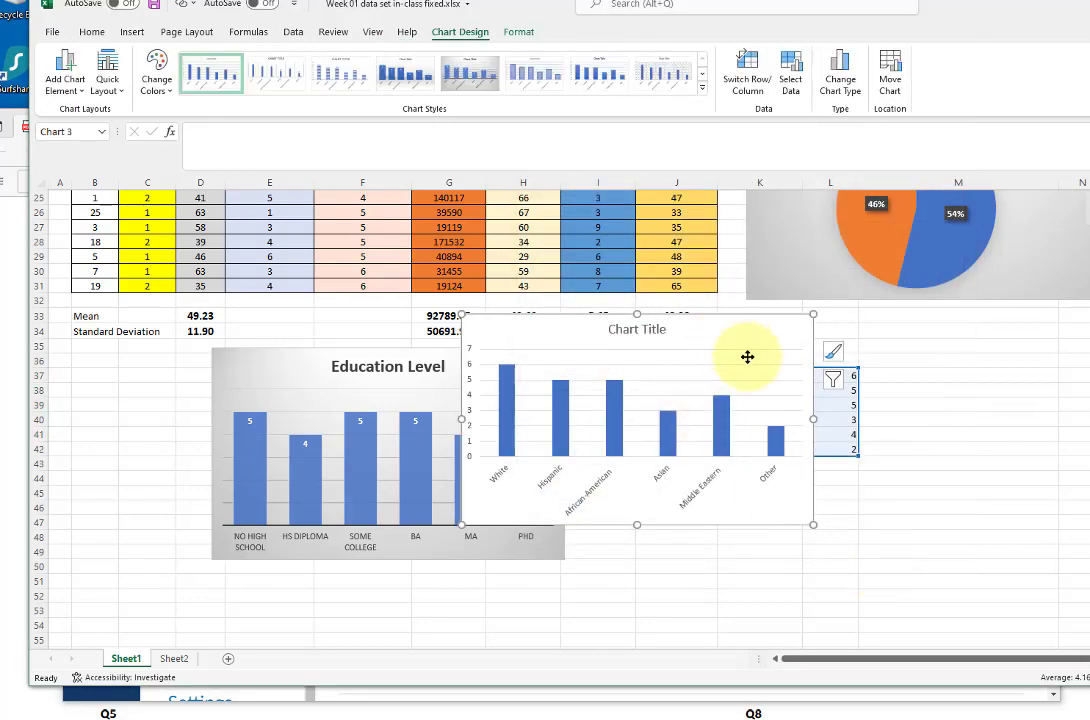
Move the new column chart over the tally table beside the Education Level chart and title it Ethnicity
{"action": "left_click_drag", "start_coordinate": [745, 352], "coordinate": [898, 379]}
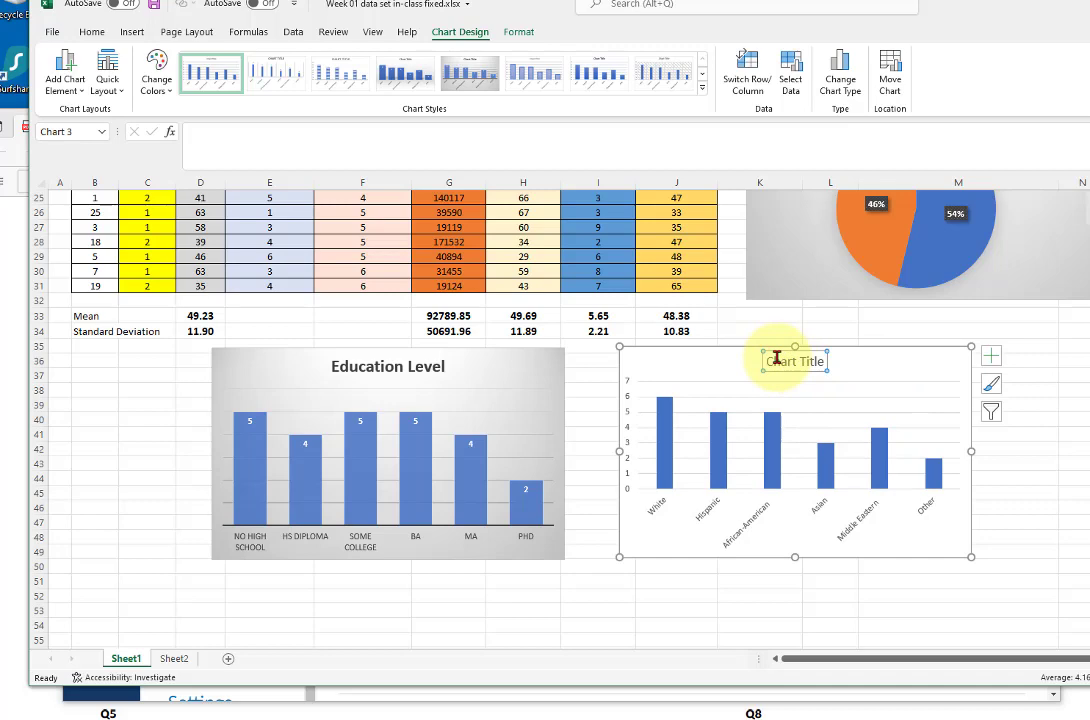
{"action": "type", "text": "Et"}
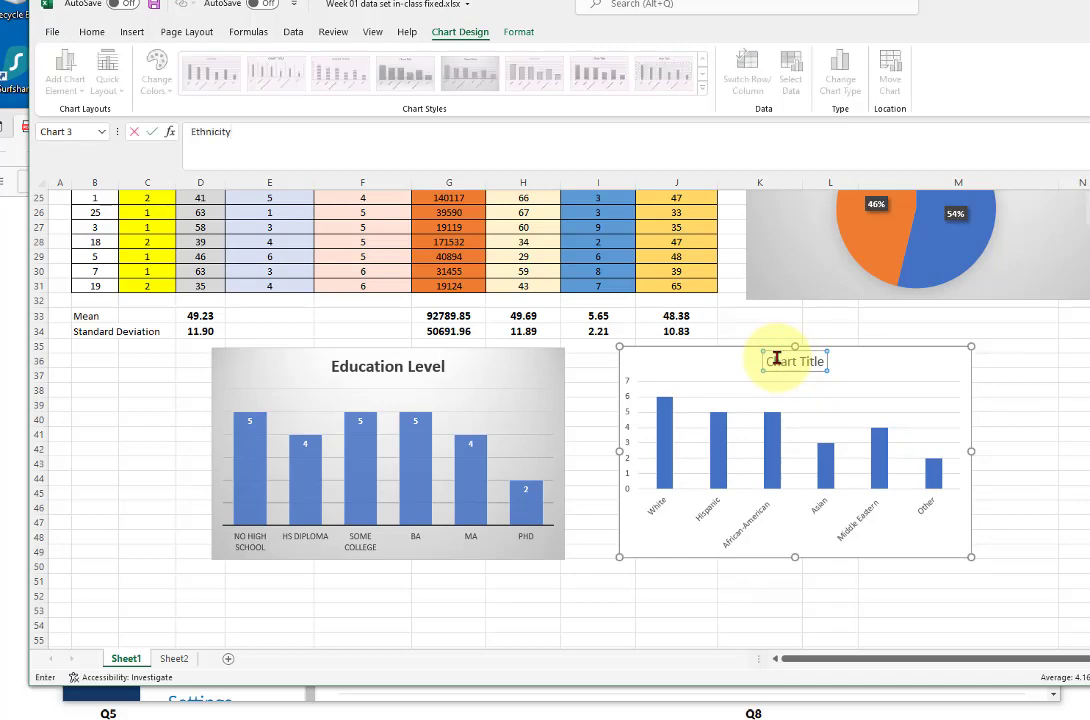
{"action": "type", "text": "hnicity"}
{"action": "key", "text": "Return"}
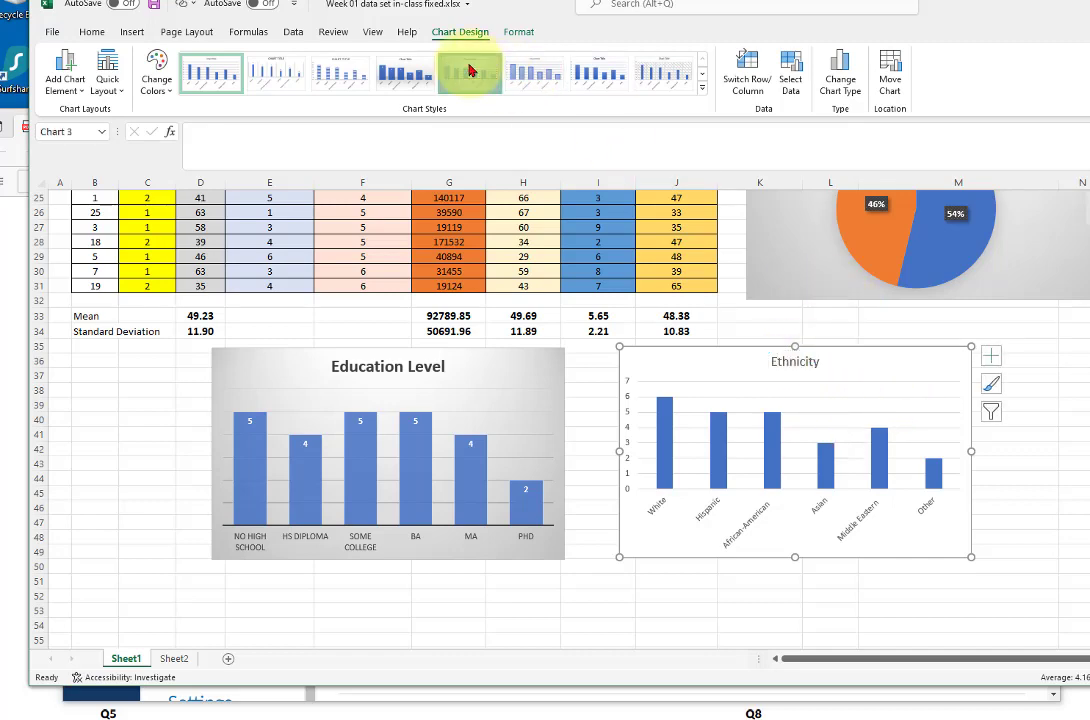
Apply the grey gradient style with value labels to the Ethnicity chart and deselect it
{"action": "left_click", "coordinate": [472, 70]}
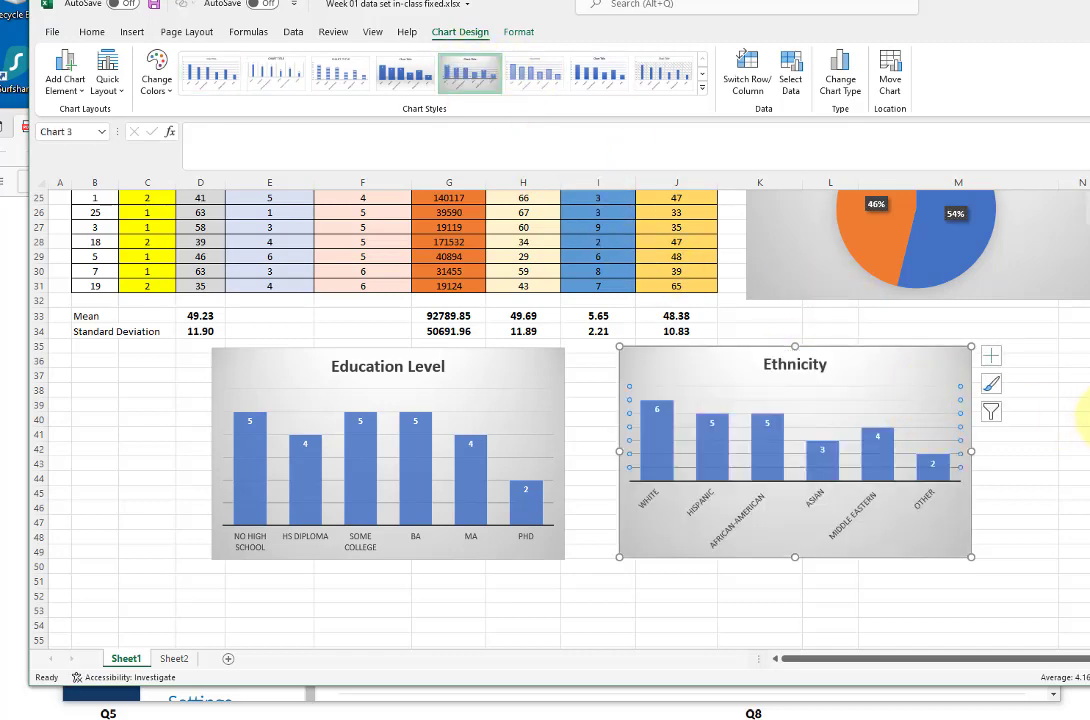
{"action": "left_click", "coordinate": [1089, 420]}
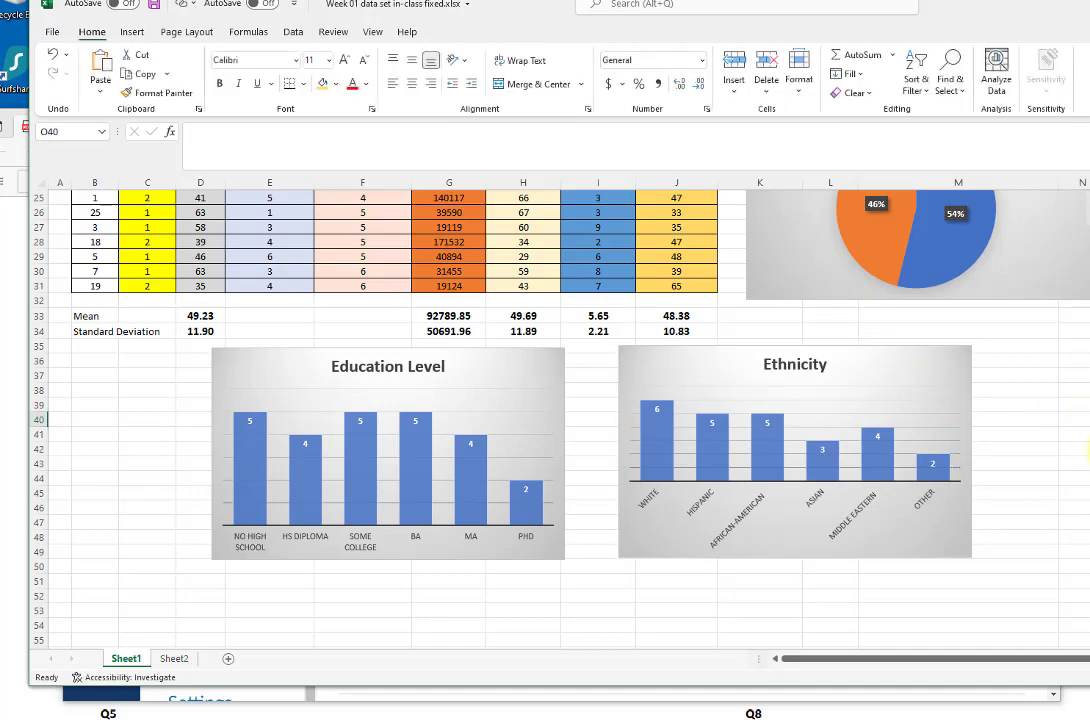
{"action": "left_click", "coordinate": [820, 717]}
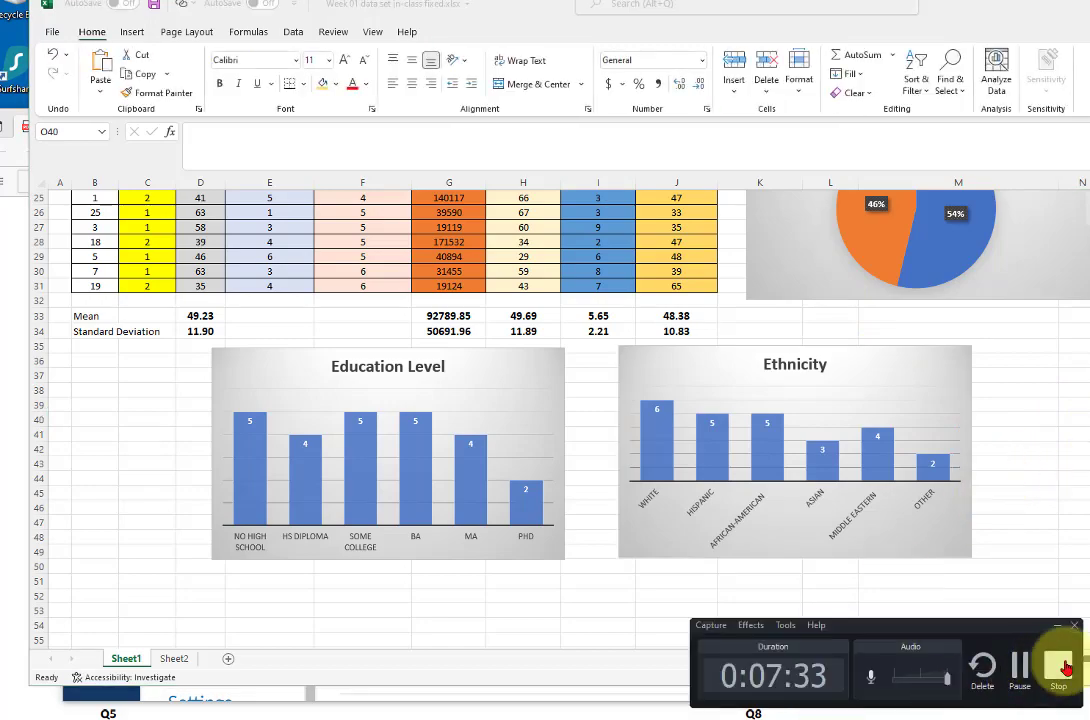
{"action": "left_click", "coordinate": [1063, 668]}
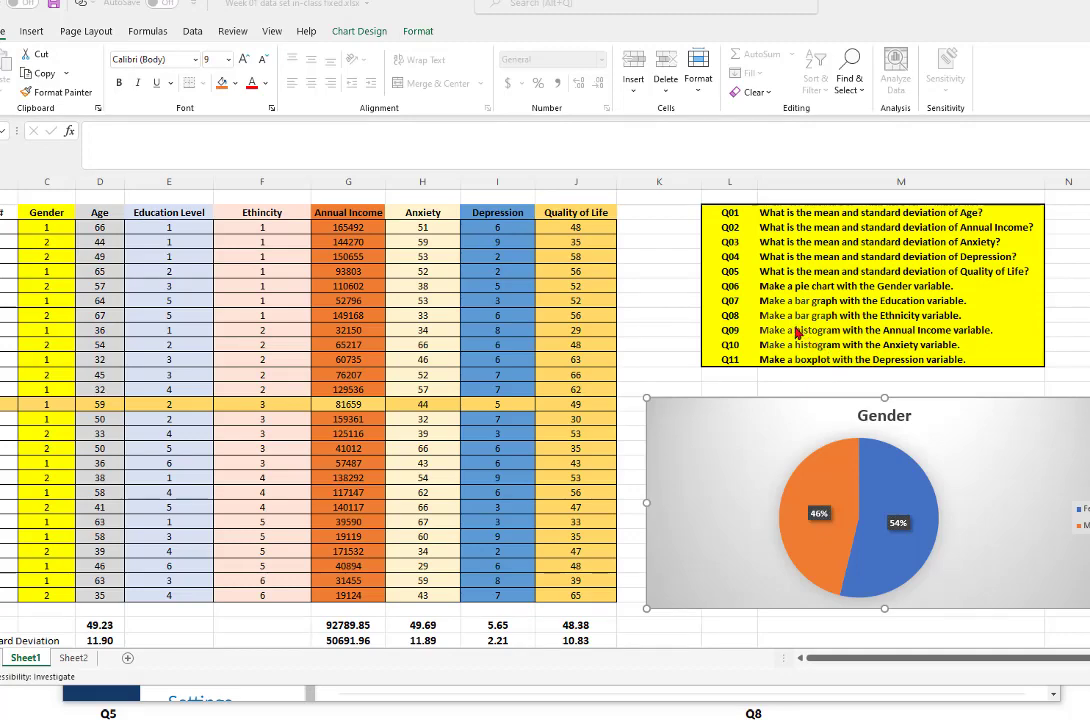
Insert a histogram of the Annual Income values in G6:G31 for question Q09
{"action": "left_click", "coordinate": [985, 327]}
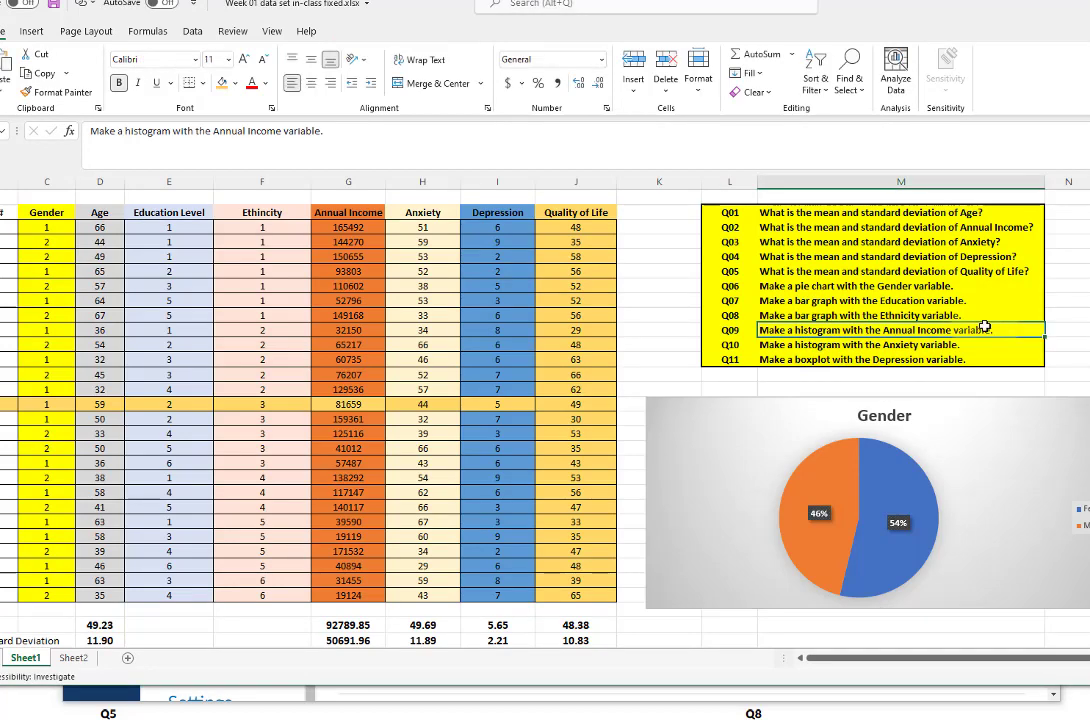
{"action": "left_click", "coordinate": [893, 344]}
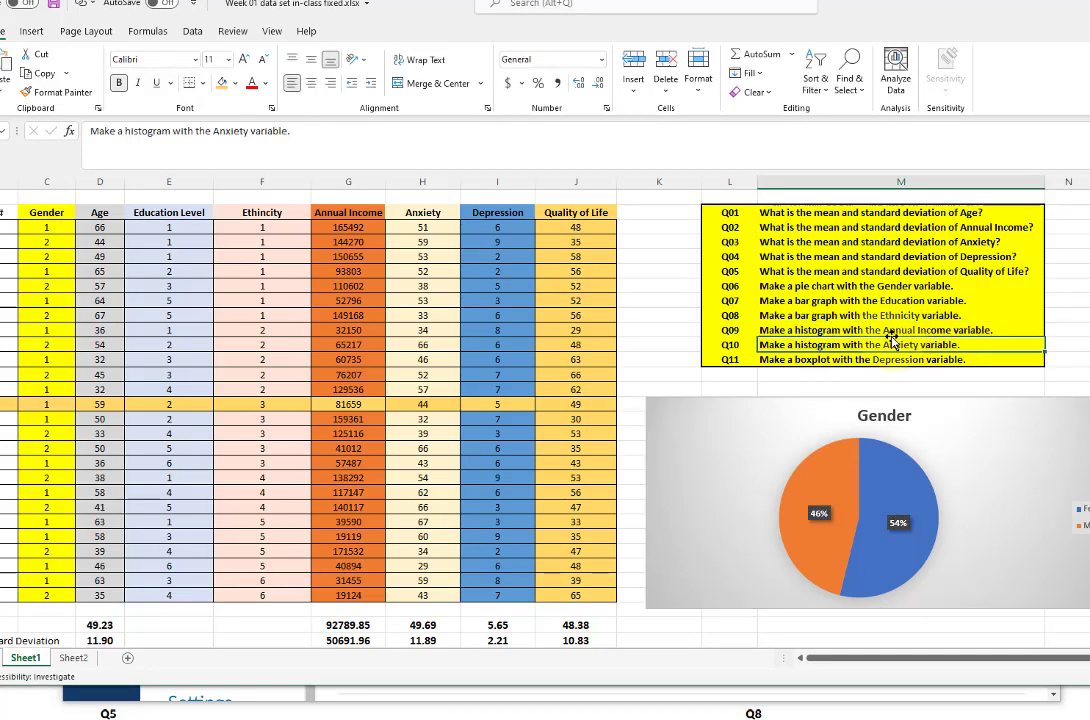
{"action": "key", "text": "Up"}
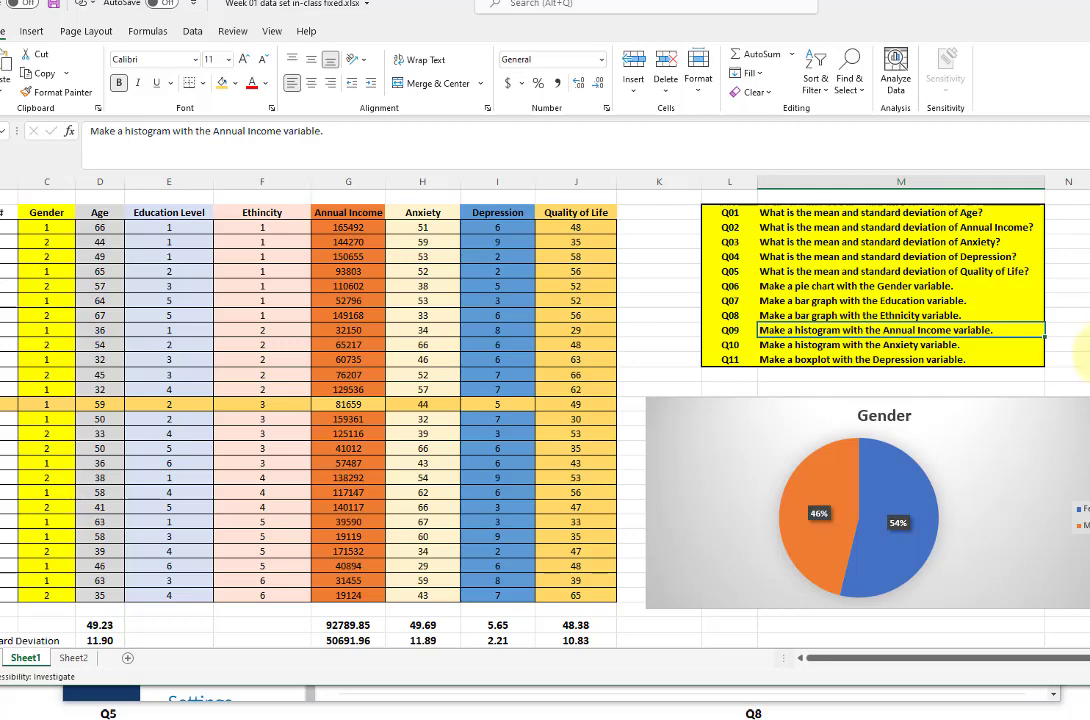
{"action": "left_click_drag", "start_coordinate": [362, 228], "coordinate": [354, 592]}
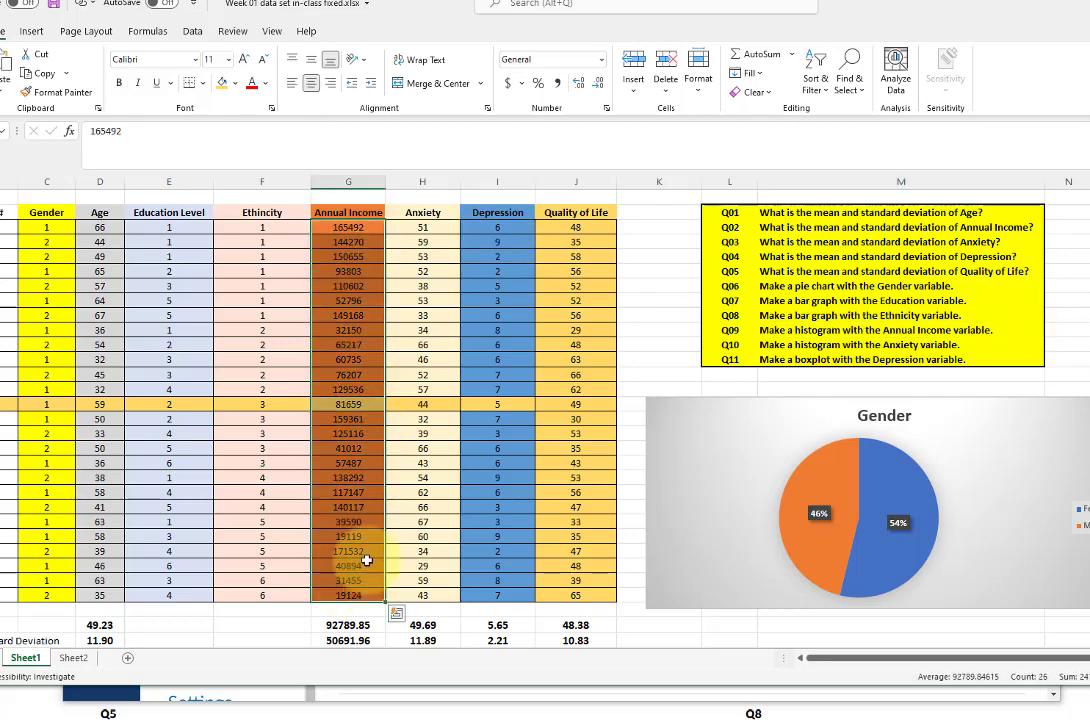
{"action": "left_click", "coordinate": [31, 32]}
{"action": "left_click", "coordinate": [514, 68]}
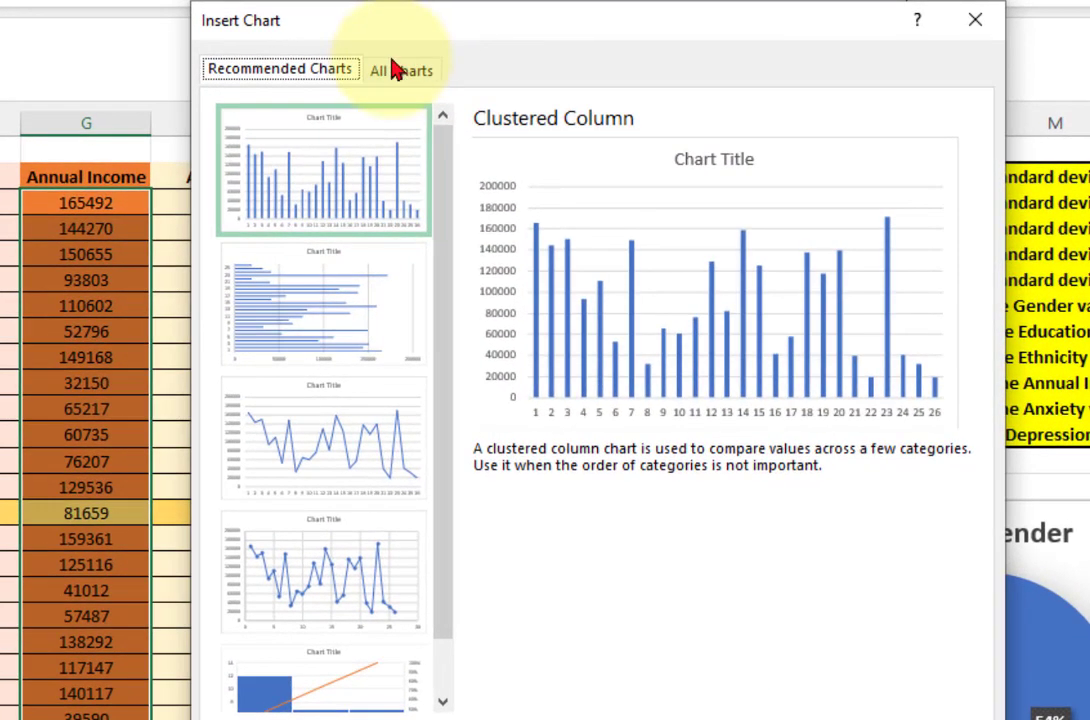
{"action": "left_click", "coordinate": [390, 78]}
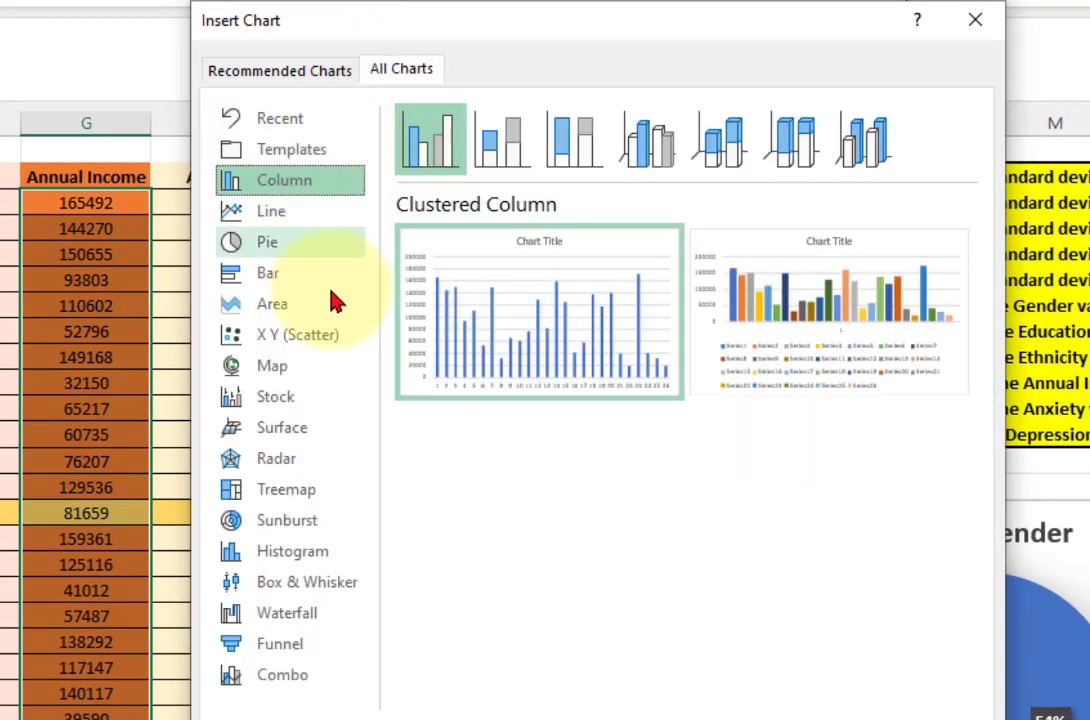
{"action": "left_click", "coordinate": [272, 563]}
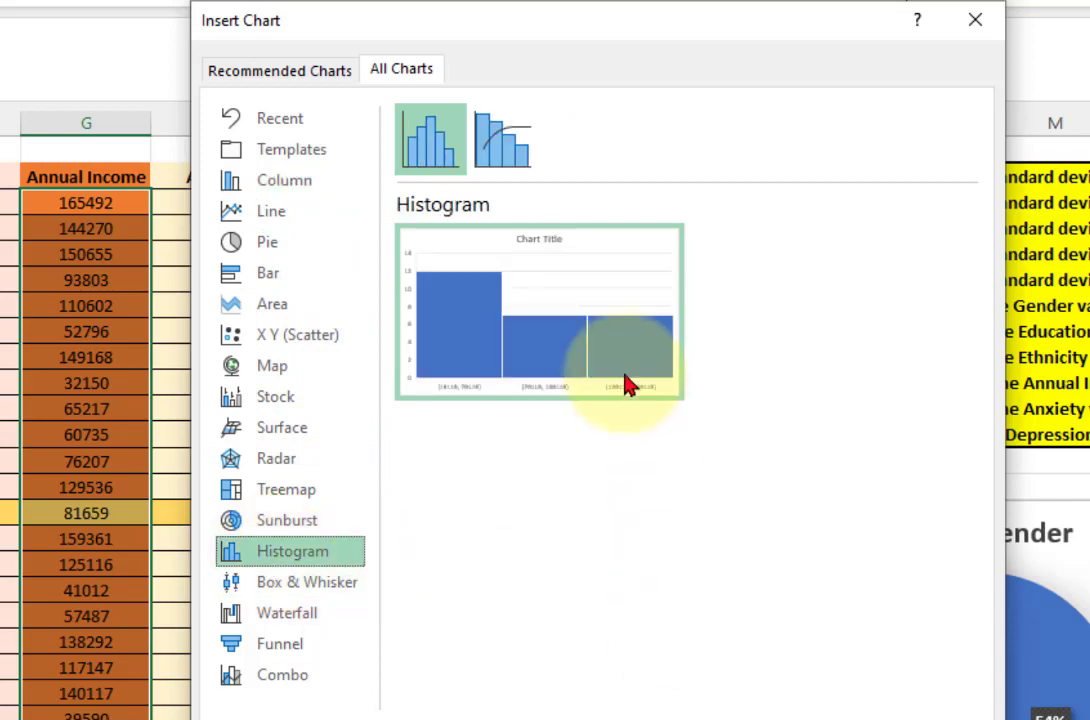
{"action": "left_click", "coordinate": [822, 700]}
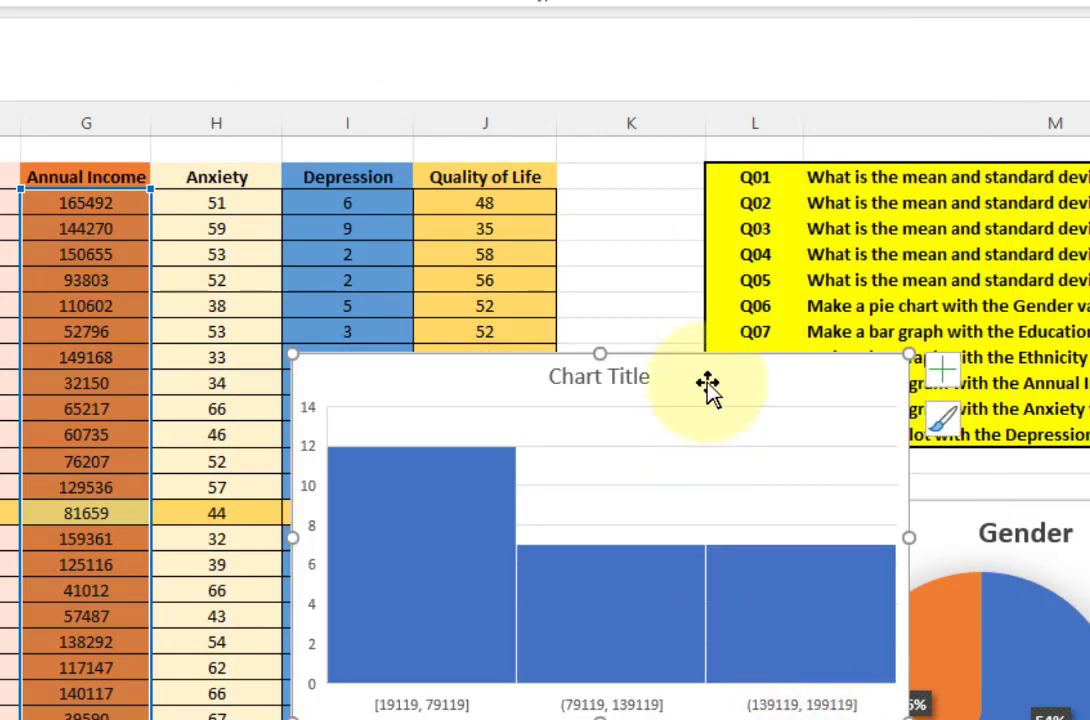
Delete the Annual Income histogram from Sheet1 after opening and closing its data source settings
{"action": "left_click_drag", "start_coordinate": [707, 388], "coordinate": [595, 379]}
{"action": "mouse_move", "coordinate": [283, 643]}
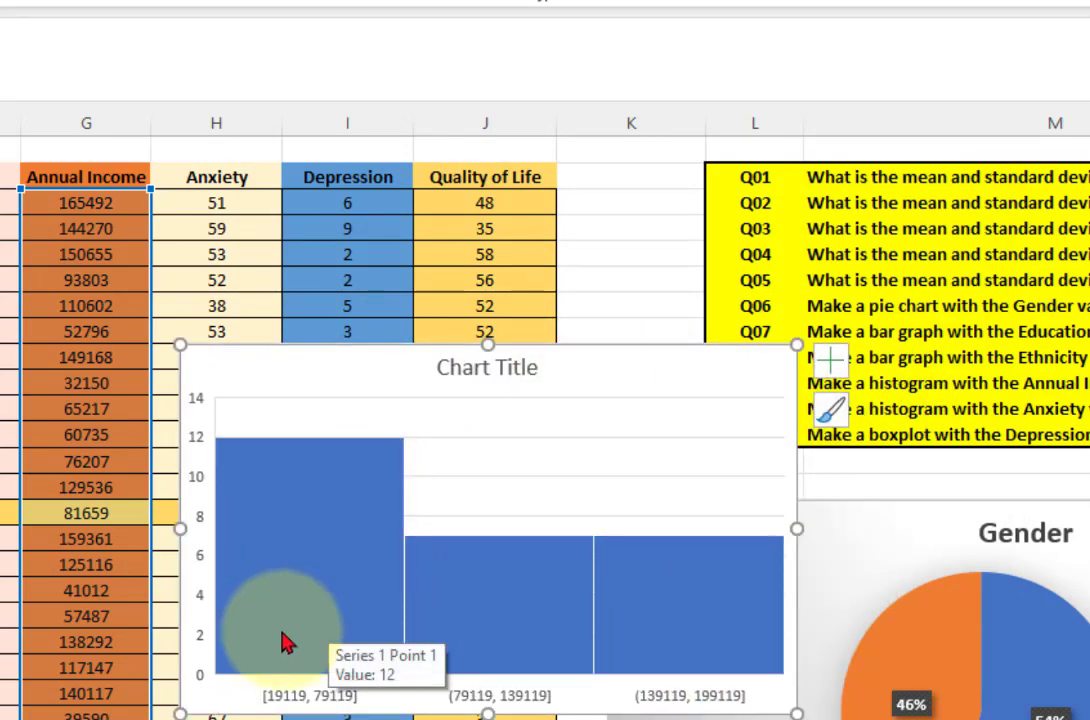
{"action": "left_click", "coordinate": [669, 703]}
{"action": "right_click", "coordinate": [669, 703]}
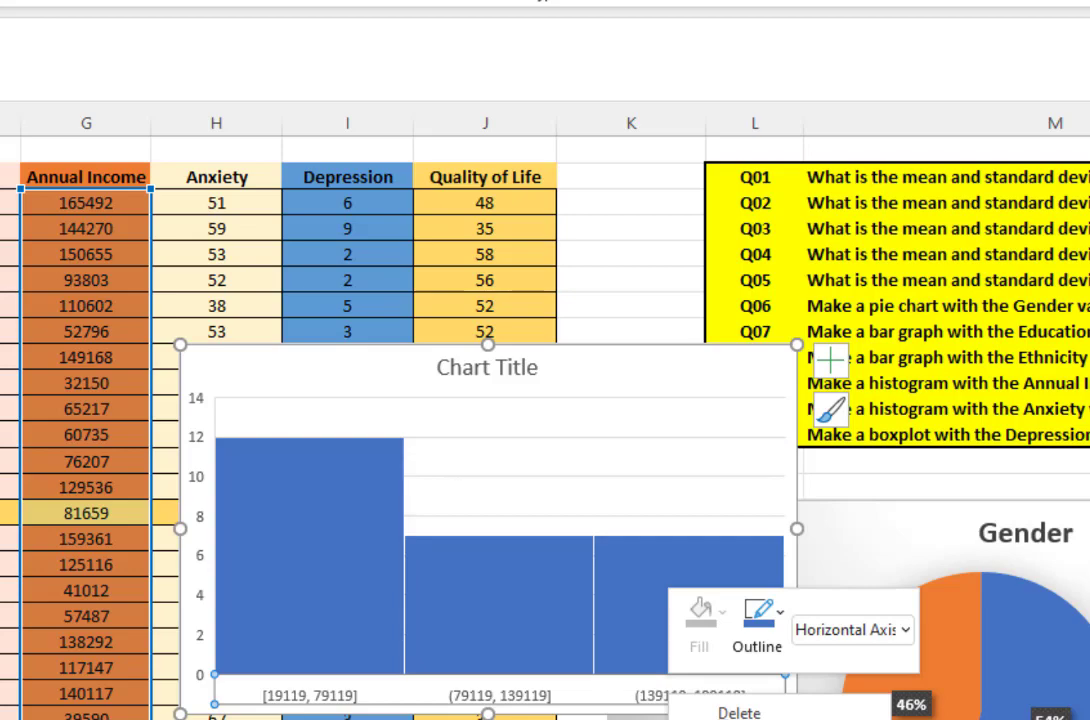
{"action": "left_click", "coordinate": [740, 719]}
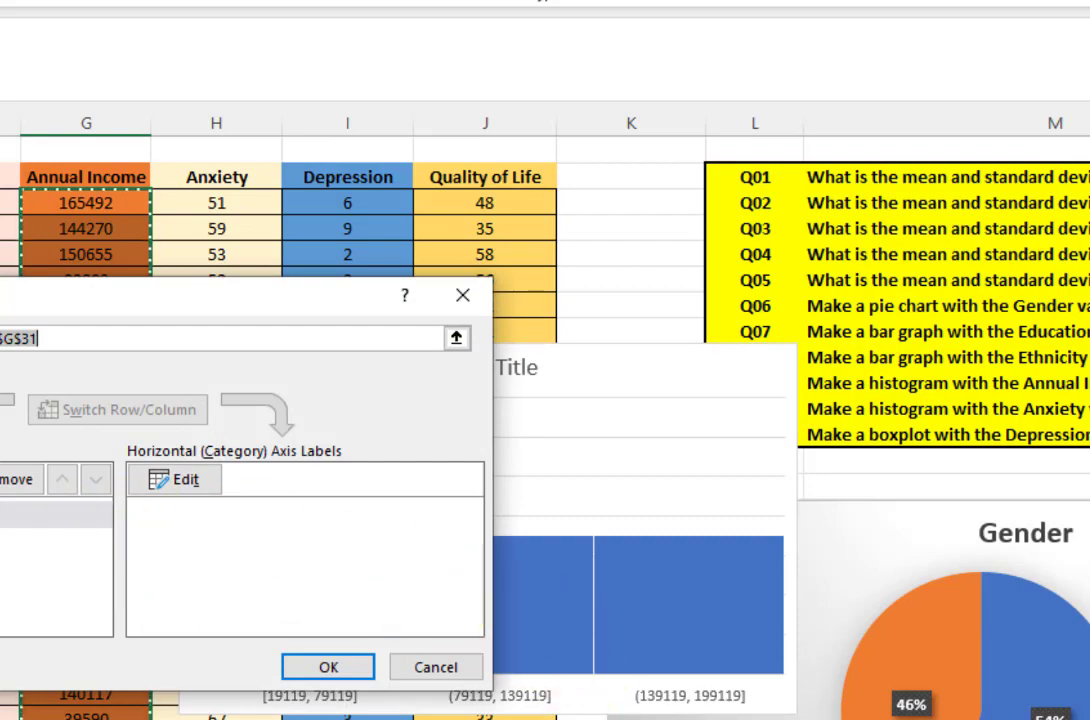
{"action": "left_click", "coordinate": [463, 297]}
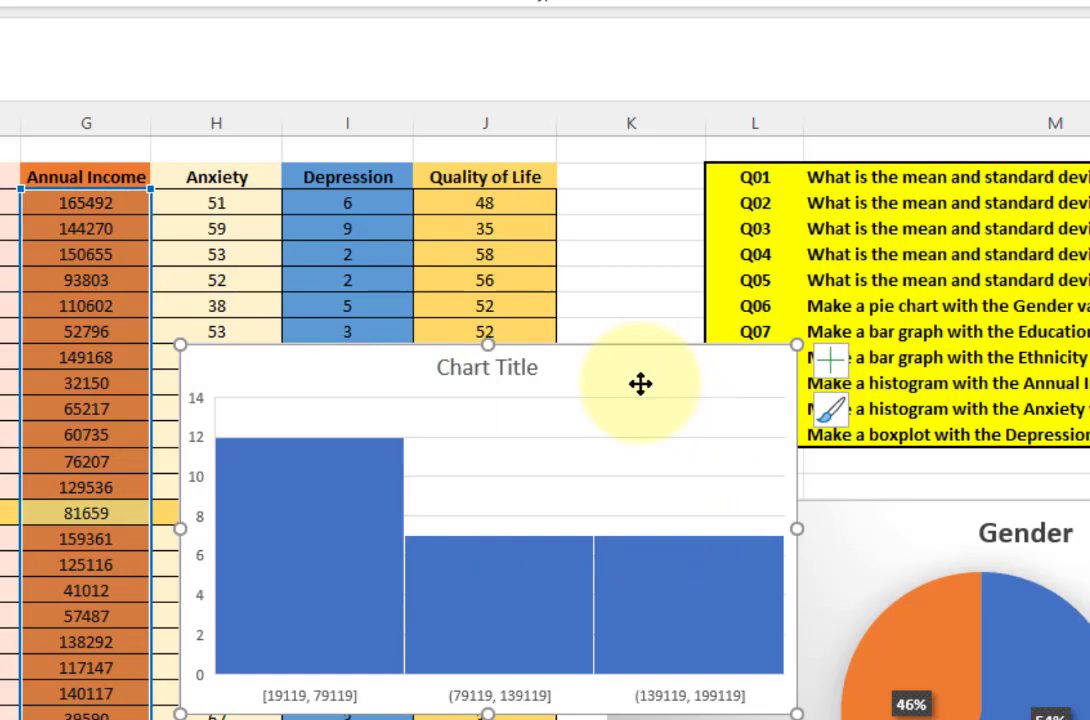
{"action": "key", "text": "Delete"}
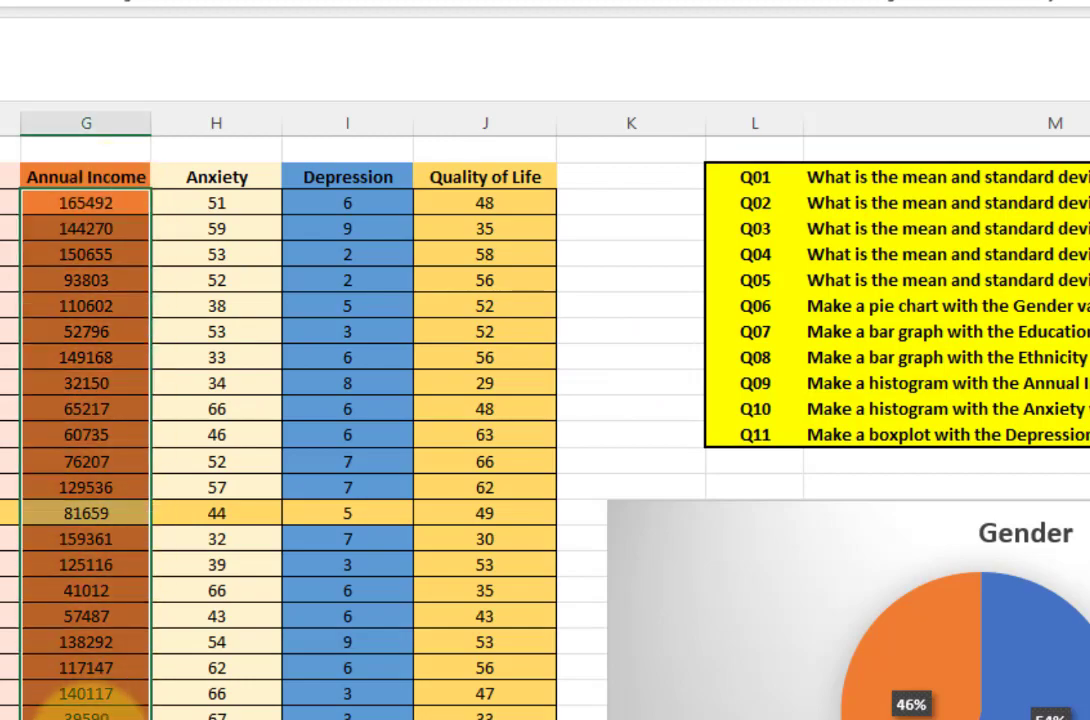
Copy the Annual Income values from Sheet1 and paste them with their formatting into column G of Sheet2
{"action": "right_click", "coordinate": [80, 208]}
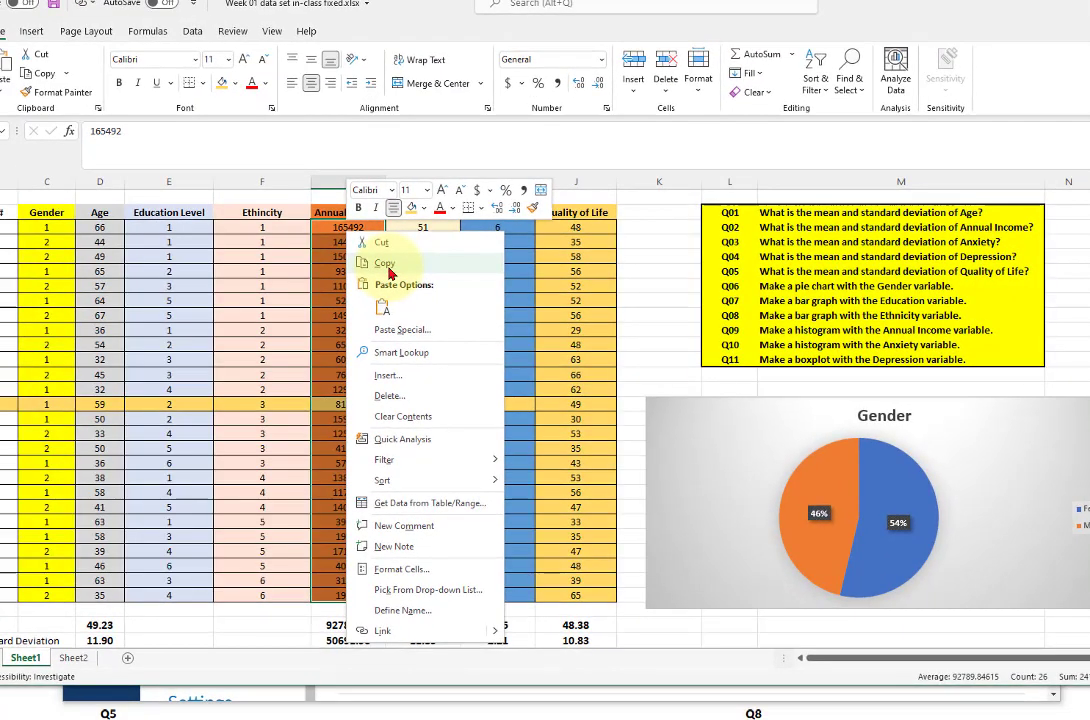
{"action": "left_click", "coordinate": [90, 246]}
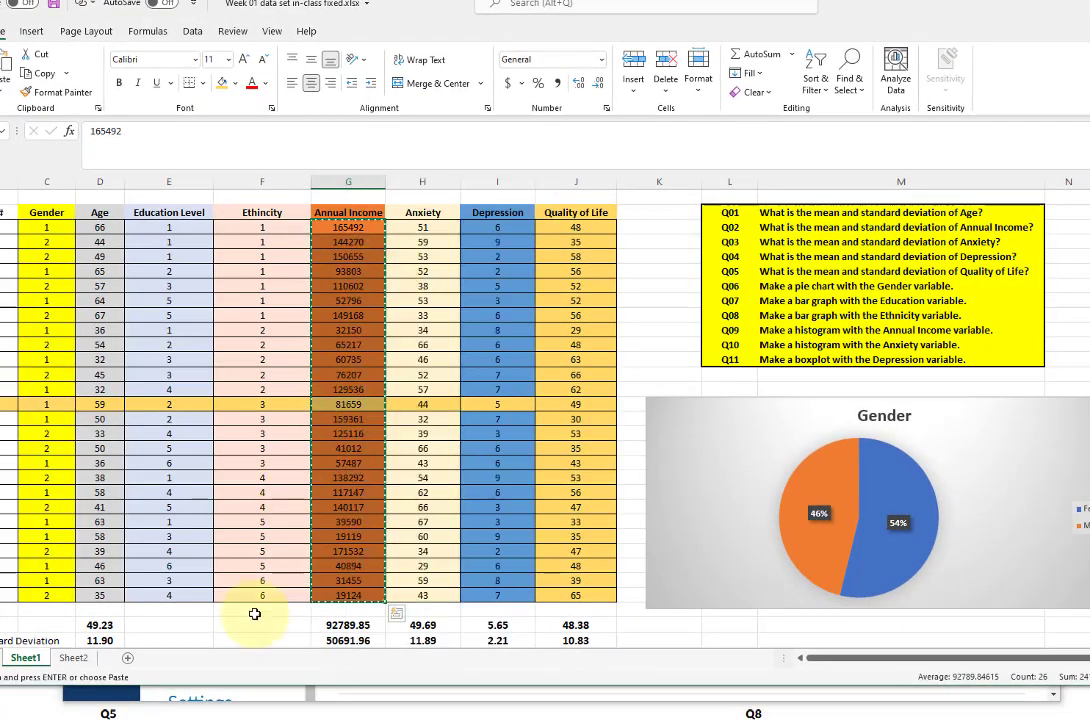
{"action": "left_click", "coordinate": [73, 657]}
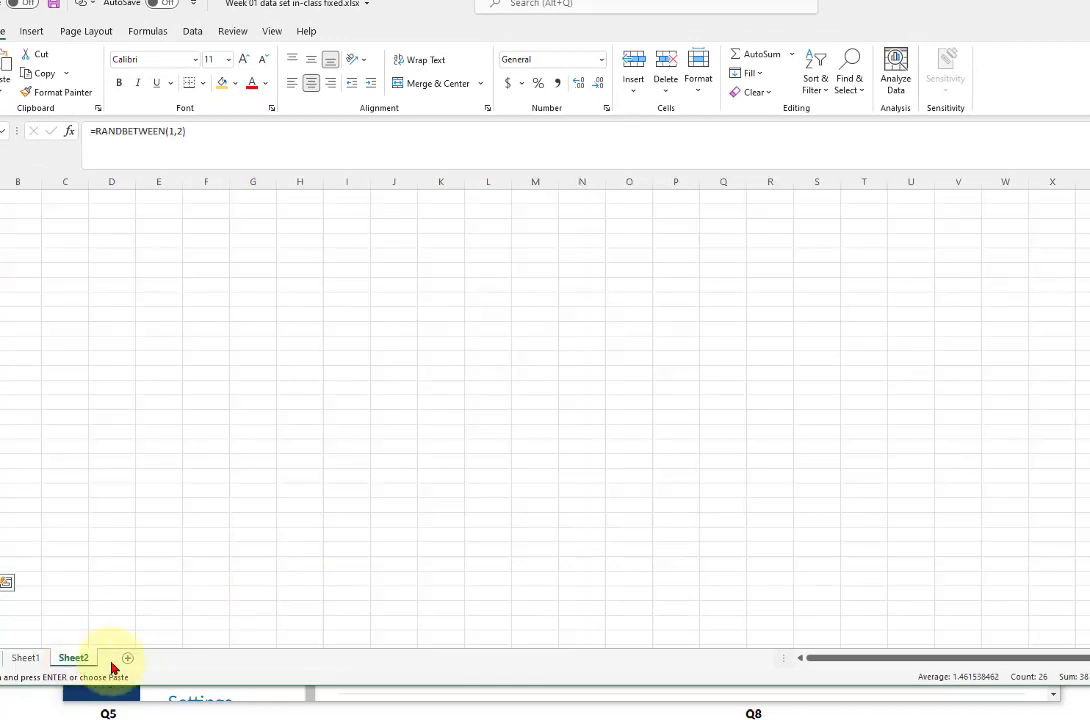
{"action": "left_click", "coordinate": [253, 197]}
{"action": "right_click", "coordinate": [254, 201]}
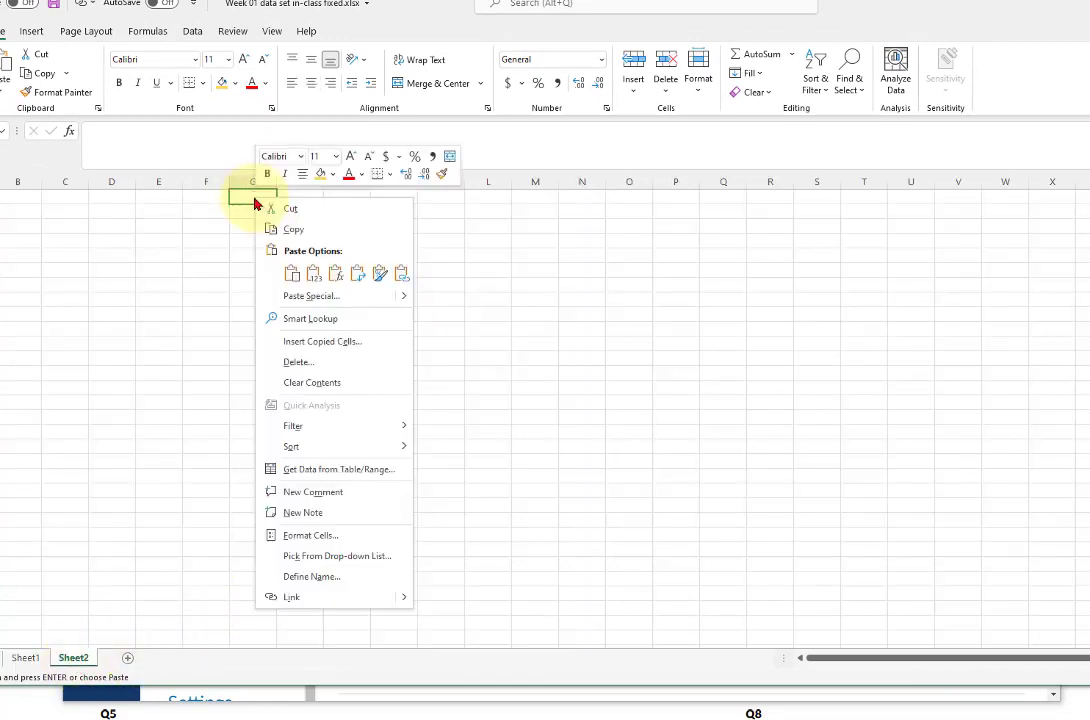
{"action": "left_click", "coordinate": [291, 274]}
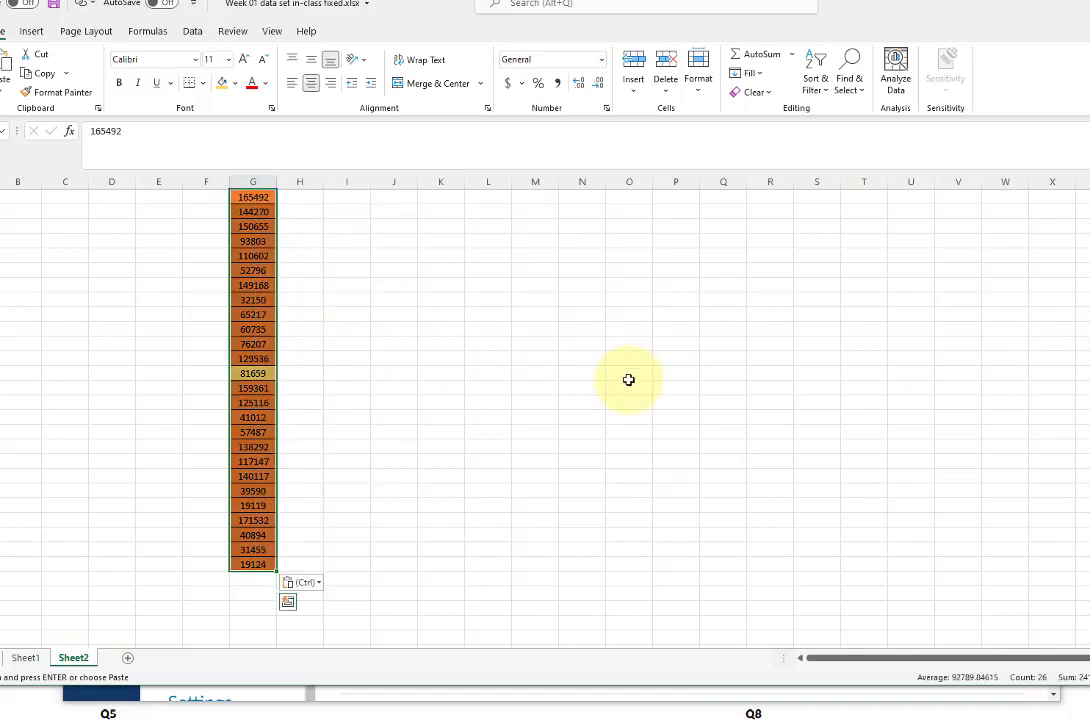
{"action": "left_click", "coordinate": [628, 378]}
{"action": "left_click", "coordinate": [502, 359]}
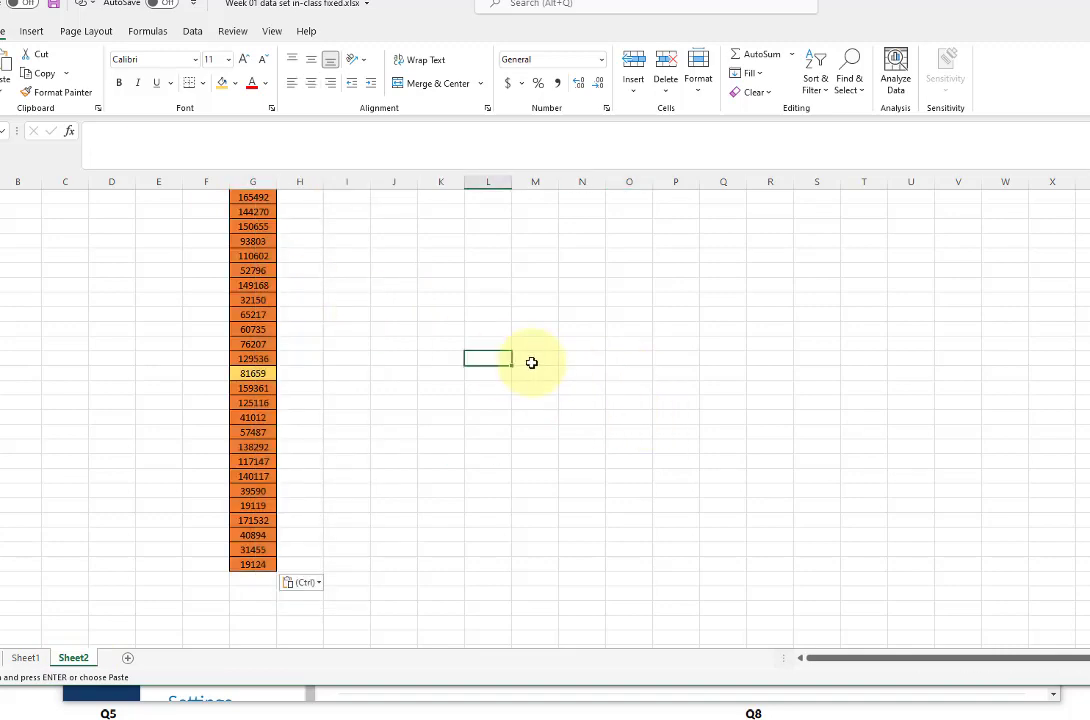
{"action": "left_click", "coordinate": [517, 339]}
{"action": "left_click", "coordinate": [513, 326]}
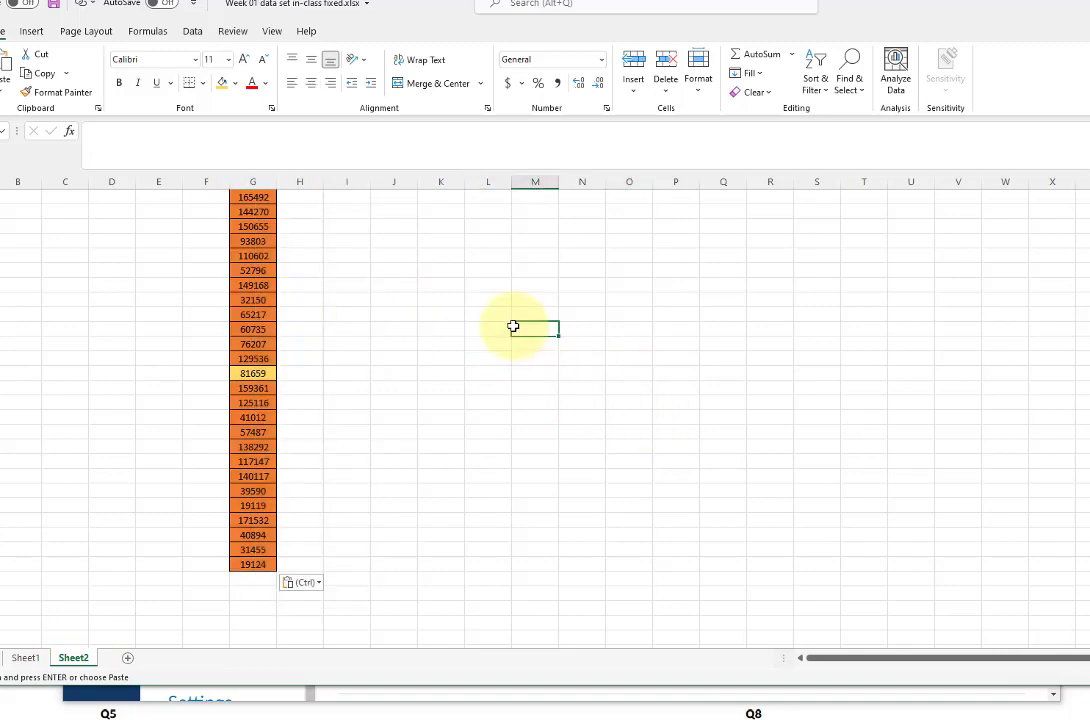
Enter the headers bins, frequency and intervals side by side in columns J, K and L, level with the fifth income value
{"action": "left_click", "coordinate": [407, 254]}
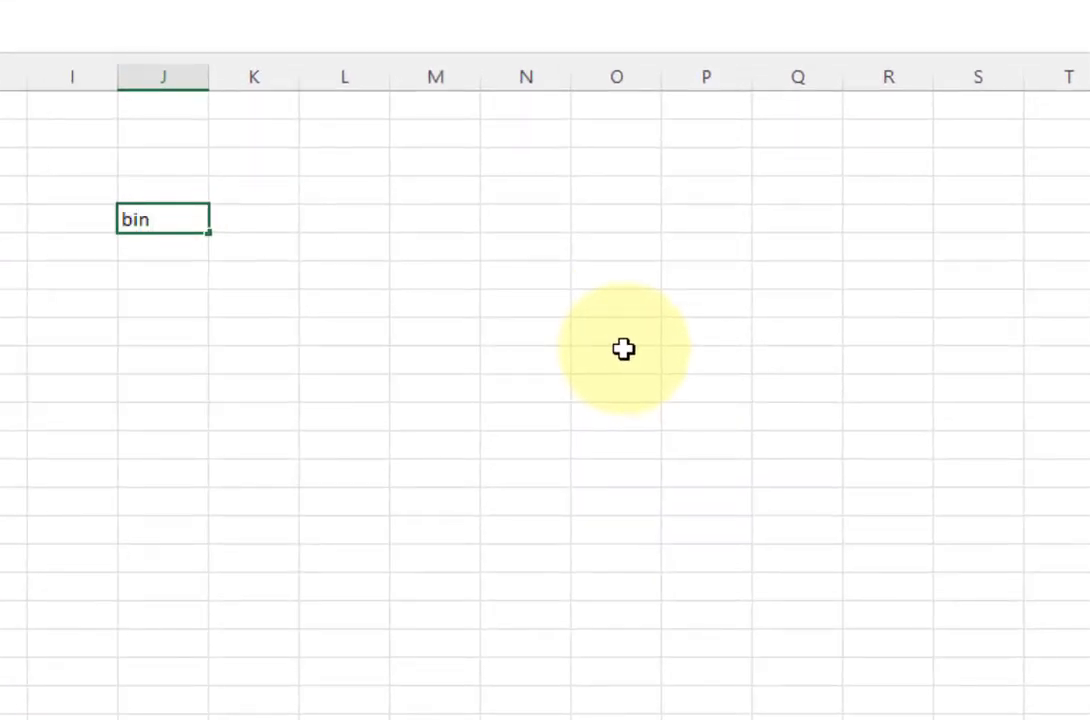
{"action": "left_click", "coordinate": [282, 221]}
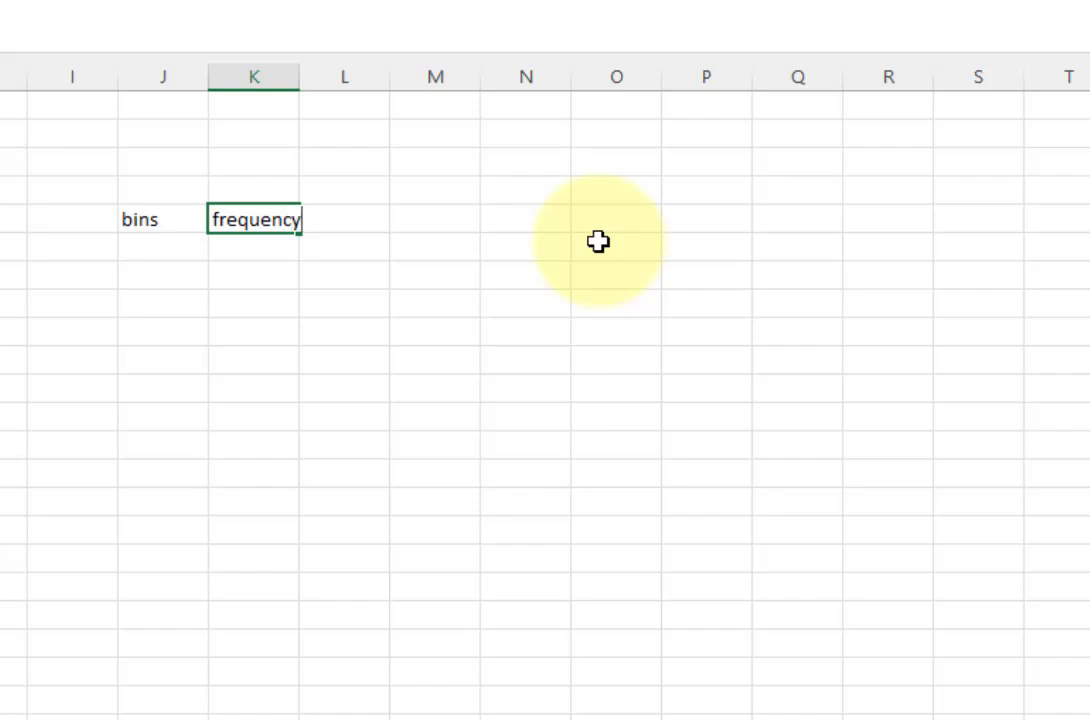
{"action": "left_click", "coordinate": [348, 243]}
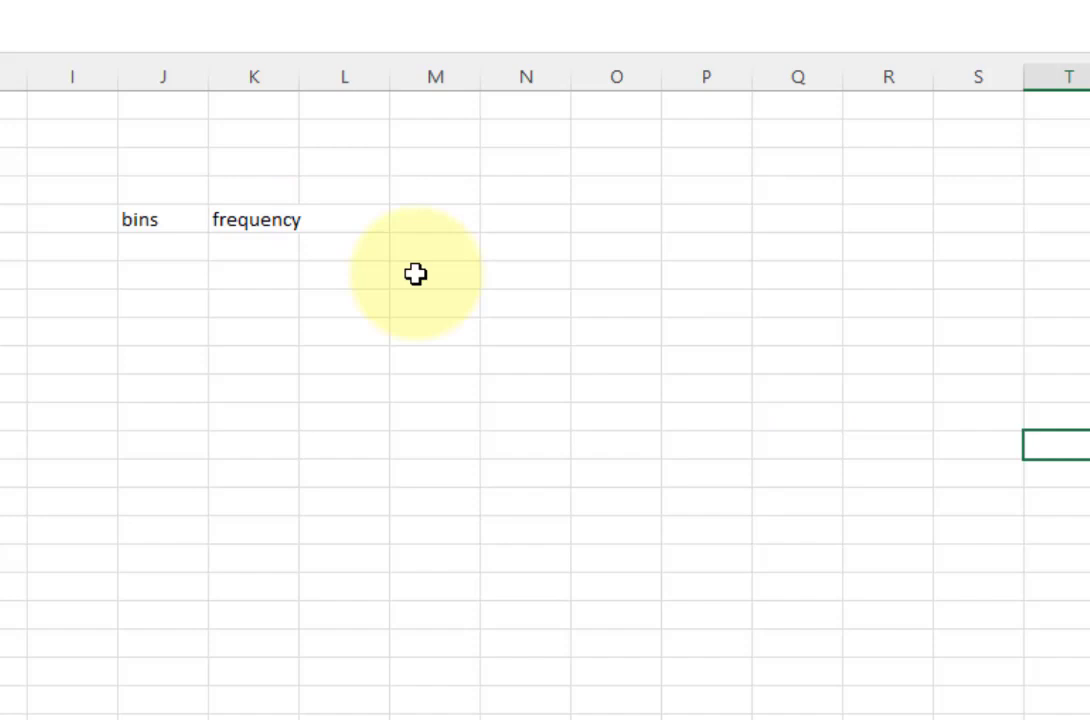
{"action": "left_click", "coordinate": [355, 226]}
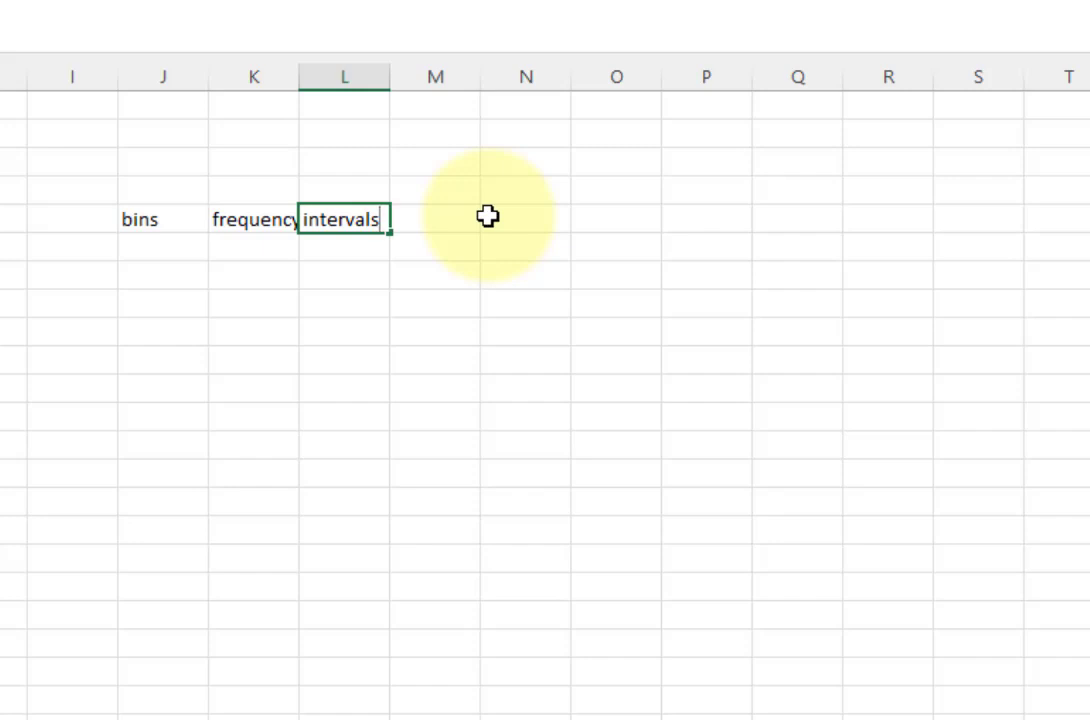
Widen columns L and K to give the intervals and frequency headers more room
{"action": "left_click", "coordinate": [391, 77]}
{"action": "left_click_drag", "start_coordinate": [389, 80], "coordinate": [438, 82]}
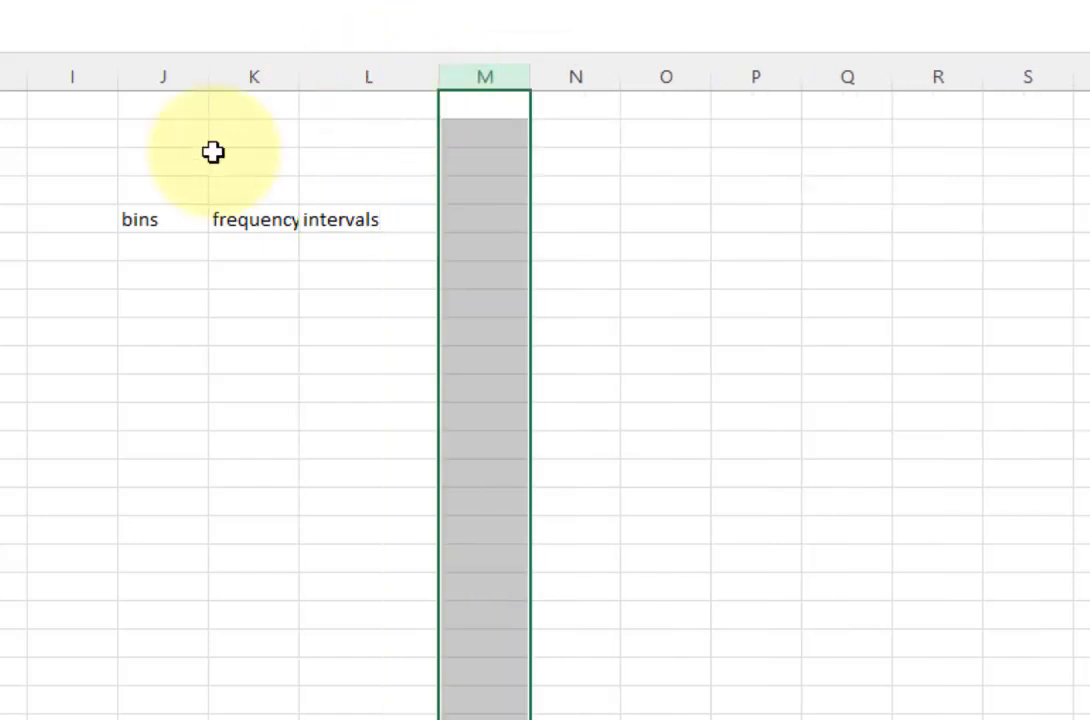
{"action": "left_click_drag", "start_coordinate": [301, 79], "coordinate": [336, 78]}
Center and bold the bins, frequency and intervals headers, enlarge their font three sizes, and fit column K to its header
{"action": "left_click_drag", "start_coordinate": [144, 221], "coordinate": [380, 220]}
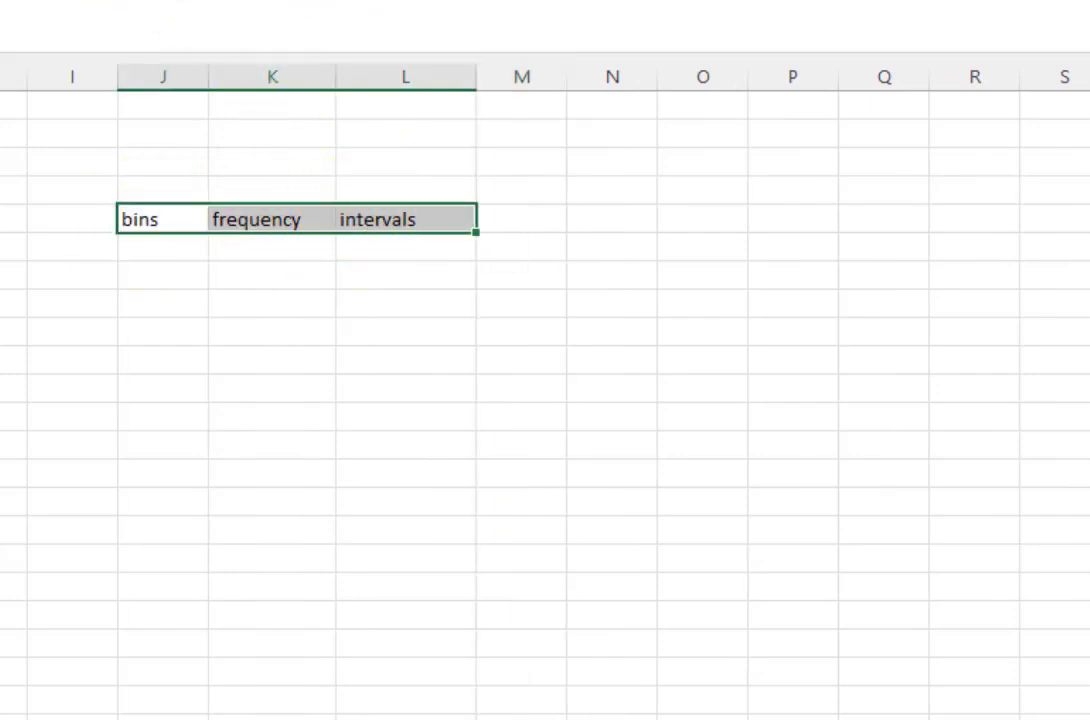
{"action": "key", "text": "alt+h"}
{"action": "key", "text": "a"}
{"action": "key", "text": "c"}
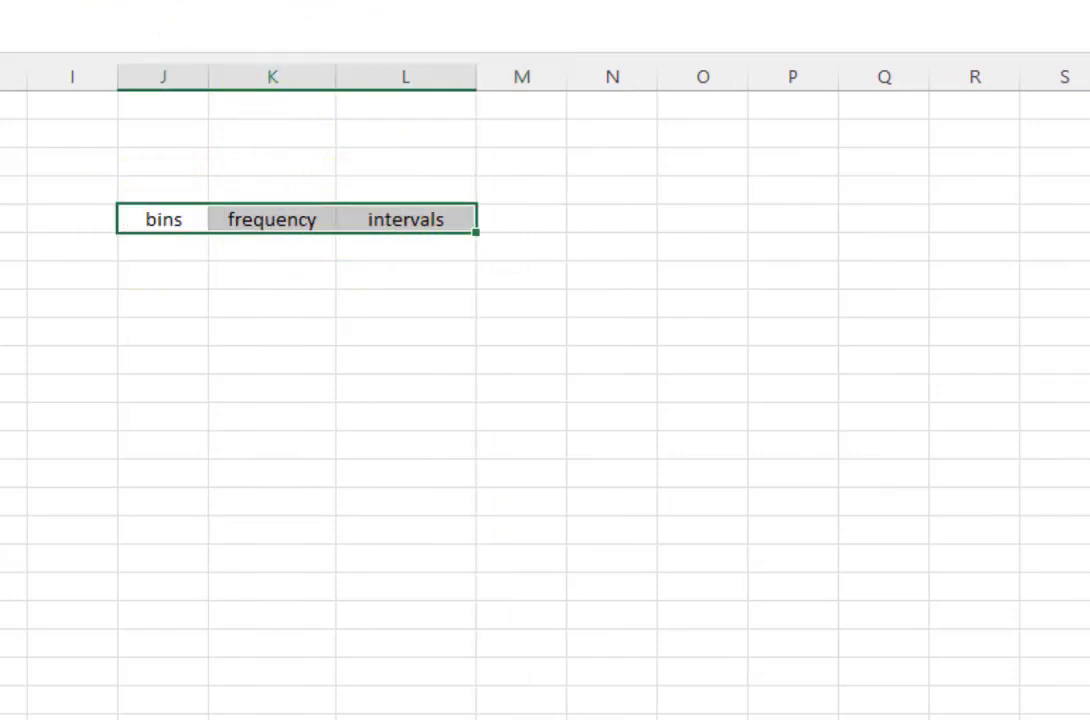
{"action": "key", "text": "ctrl+b"}
{"action": "key", "text": "ctrl+shift+period"}
{"action": "key", "text": "ctrl+shift+period"}
{"action": "key", "text": "ctrl+shift+period"}
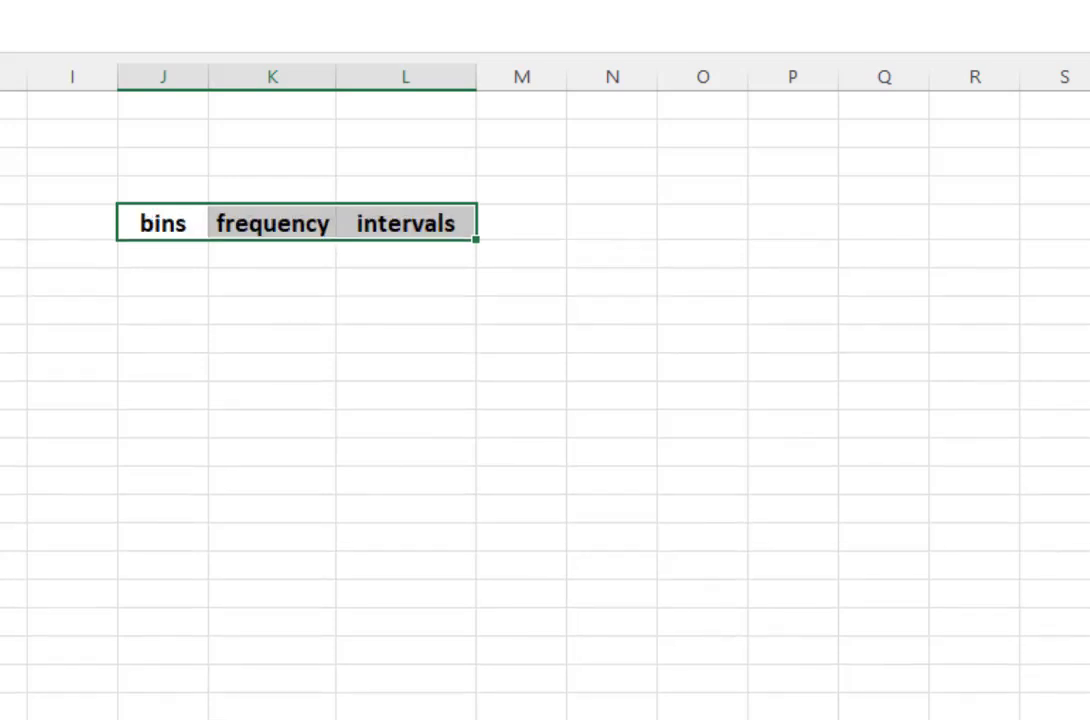
{"action": "double_click", "coordinate": [341, 73]}
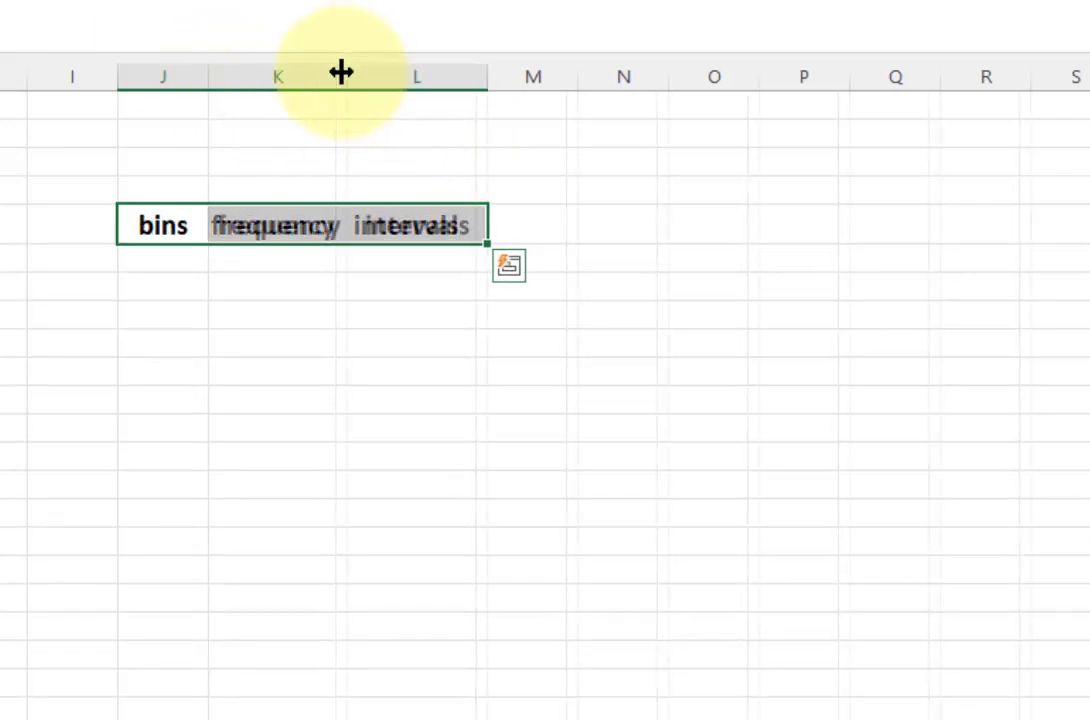
{"action": "left_click", "coordinate": [869, 319]}
{"action": "left_click", "coordinate": [161, 256]}
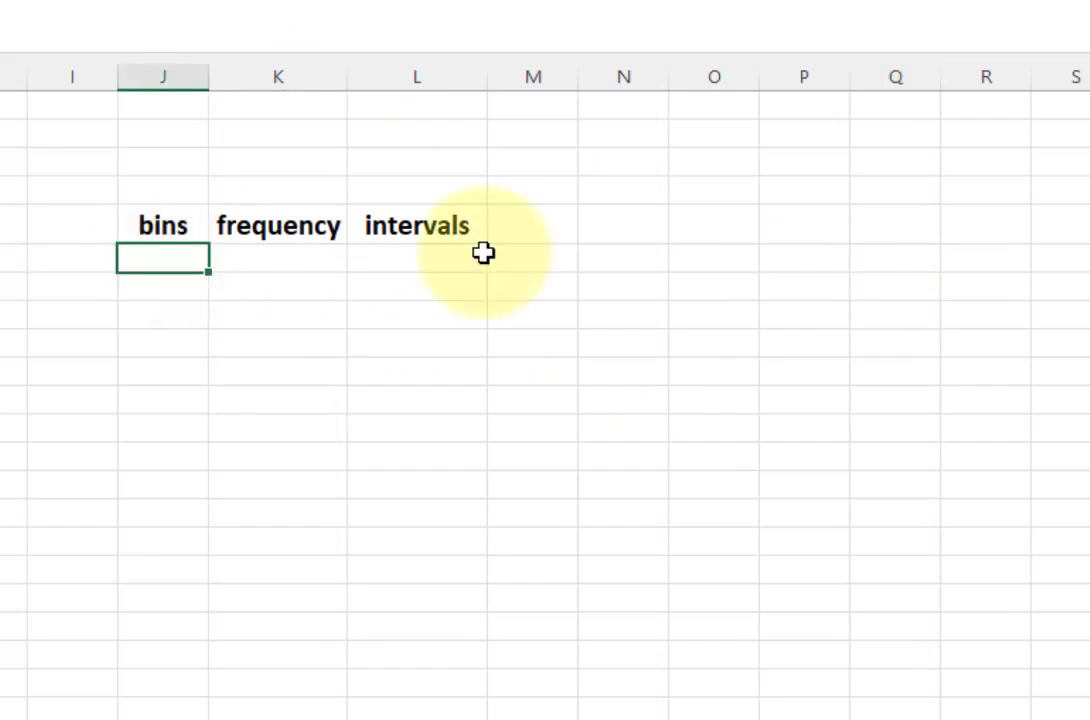
{"action": "left_click", "coordinate": [163, 219]}
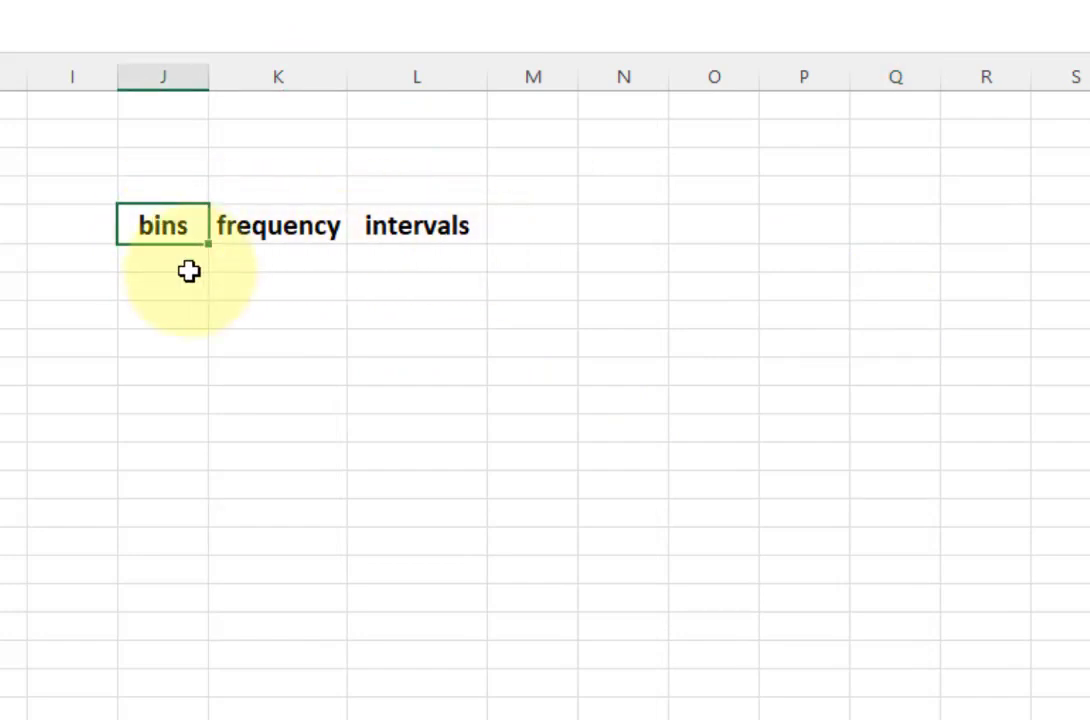
{"action": "left_click", "coordinate": [440, 224]}
{"action": "left_click", "coordinate": [416, 262]}
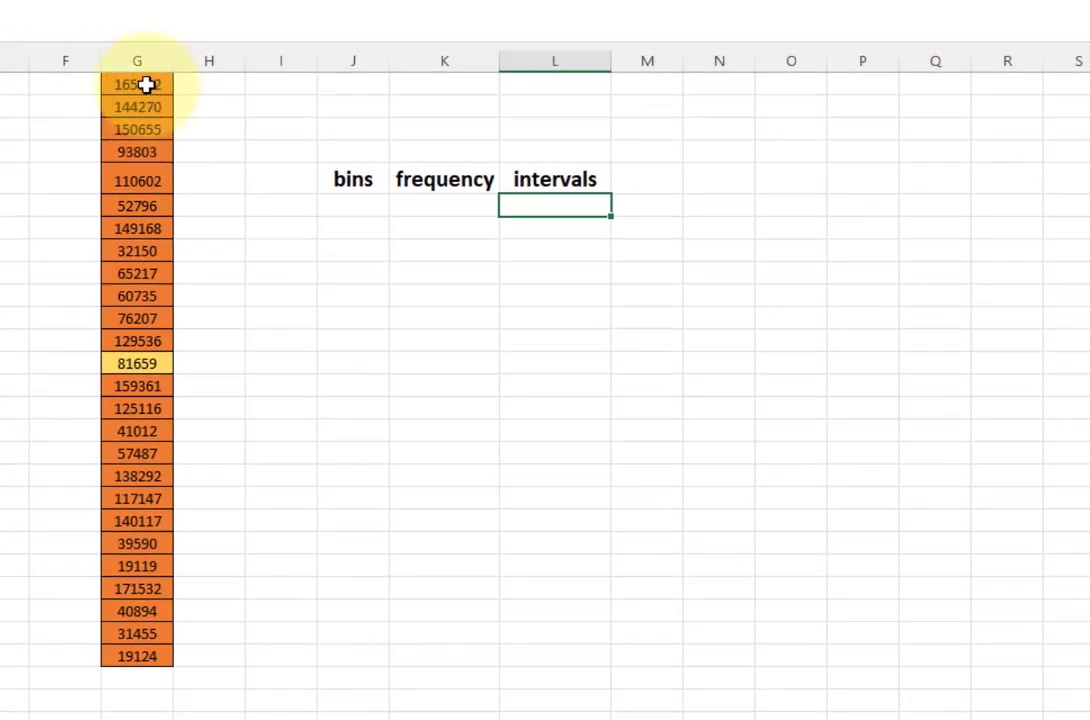
Increase the font size of the pasted income values in column G to 18 and widen the column
{"action": "left_click", "coordinate": [146, 85]}
{"action": "left_click_drag", "start_coordinate": [146, 85], "coordinate": [119, 652]}
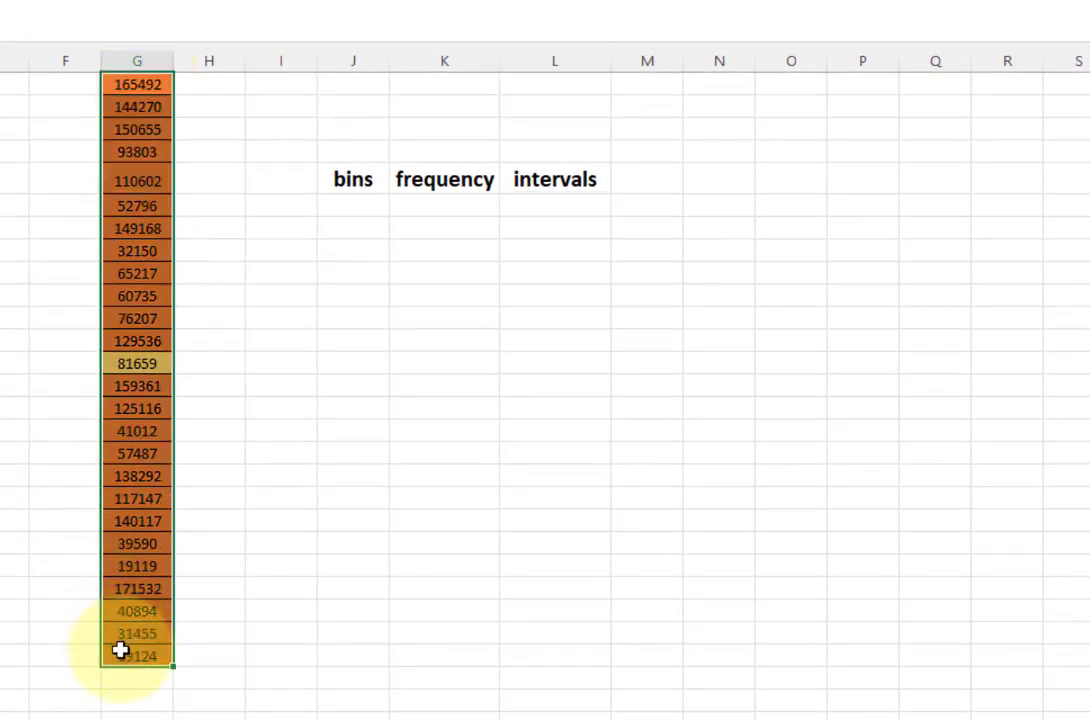
{"action": "left_click", "coordinate": [158, 2]}
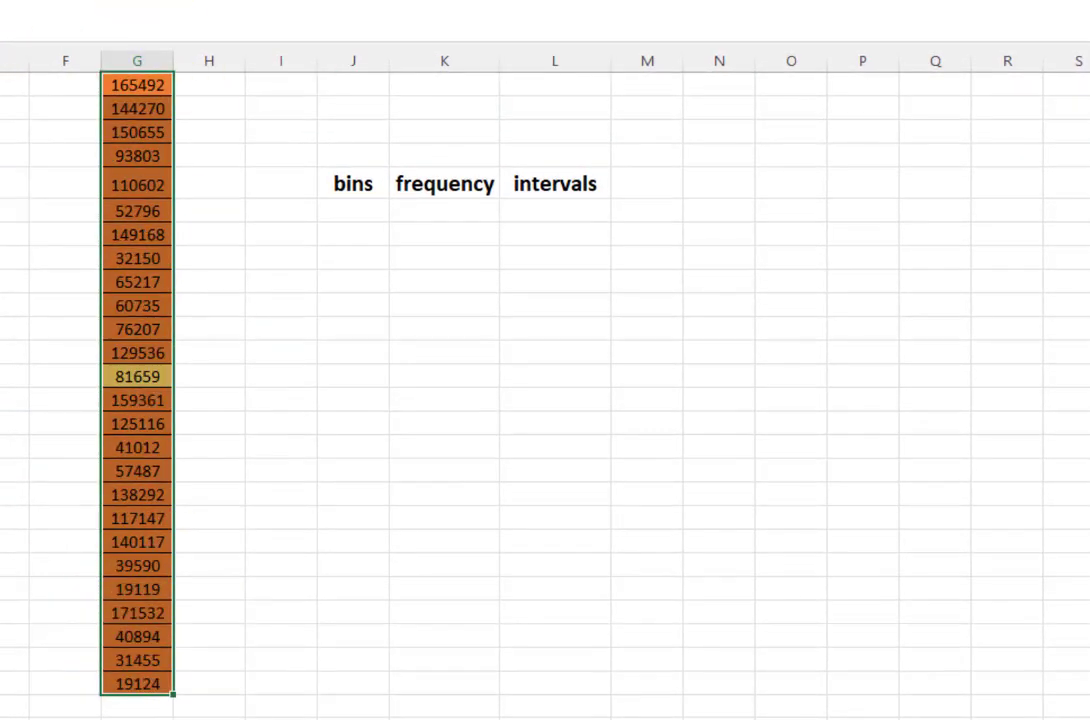
{"action": "left_click", "coordinate": [158, 2]}
{"action": "left_click", "coordinate": [158, 2]}
{"action": "left_click", "coordinate": [158, 2]}
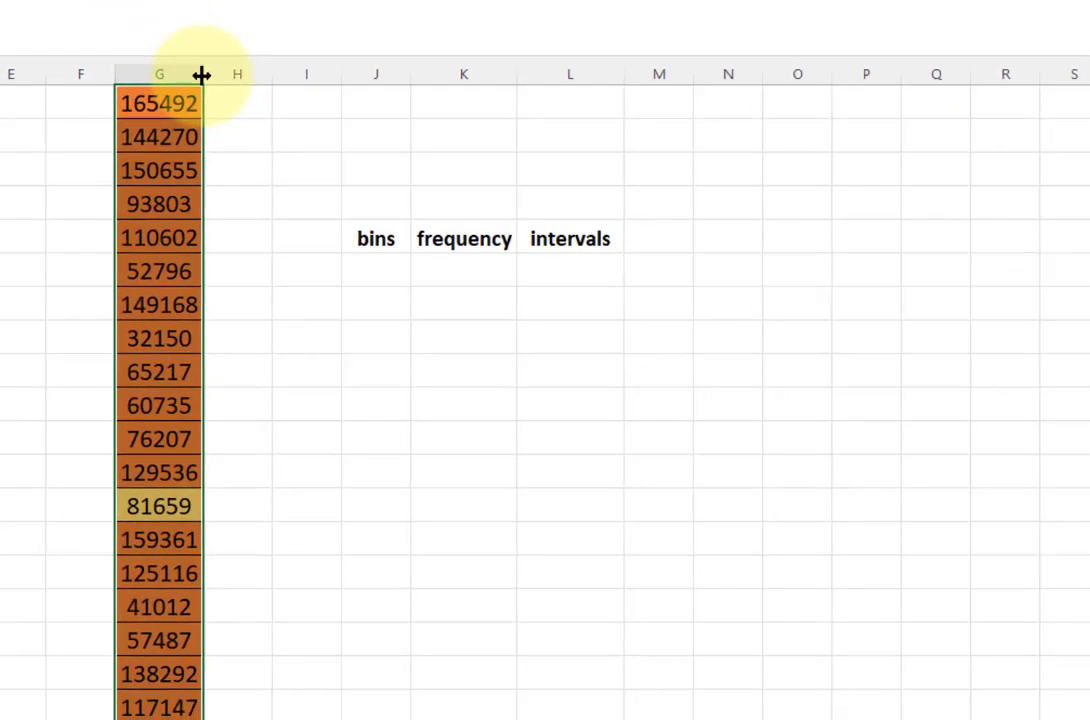
{"action": "left_click_drag", "start_coordinate": [189, 62], "coordinate": [215, 62]}
{"action": "left_click", "coordinate": [458, 472]}
Sort the income values in column G from smallest to largest
{"action": "scroll", "coordinate": [448, 407], "scroll_direction": "down", "scroll_amount": 4}
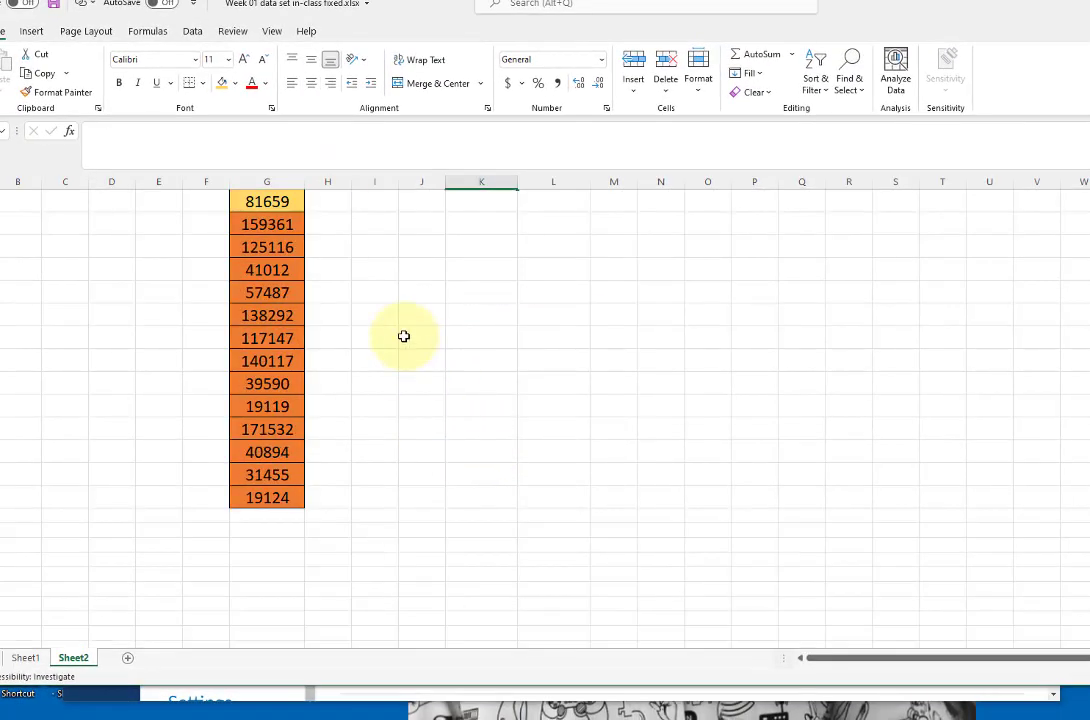
{"action": "scroll", "coordinate": [401, 336], "scroll_direction": "up", "scroll_amount": 4}
{"action": "left_click_drag", "start_coordinate": [283, 203], "coordinate": [263, 601]}
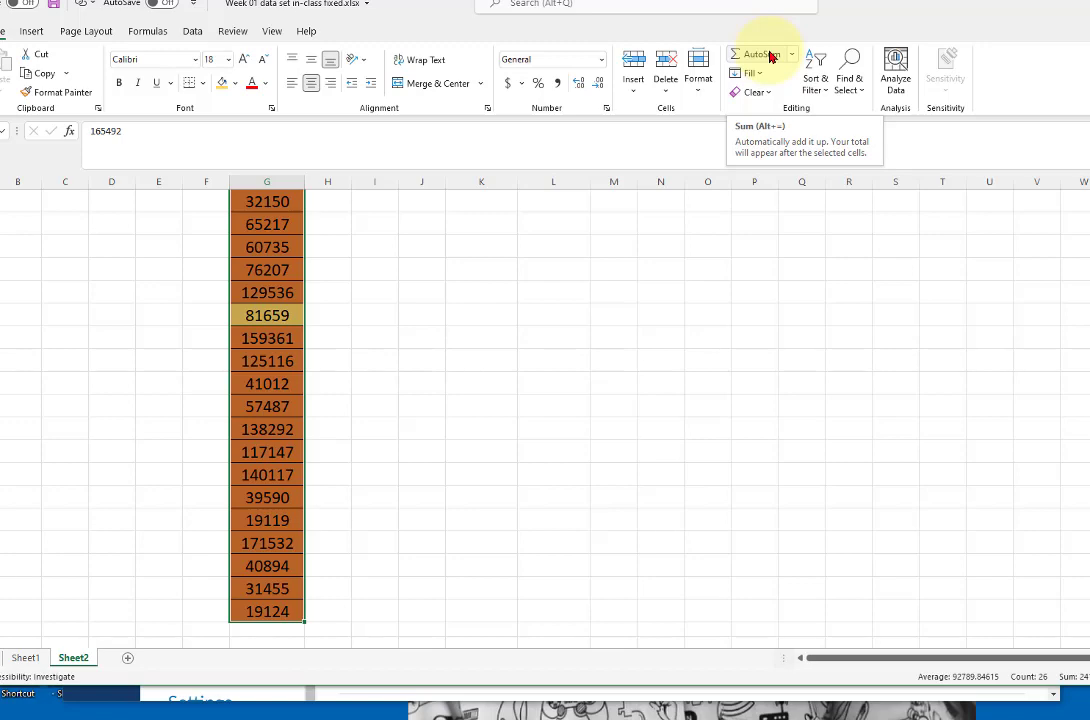
{"action": "left_click", "coordinate": [815, 72]}
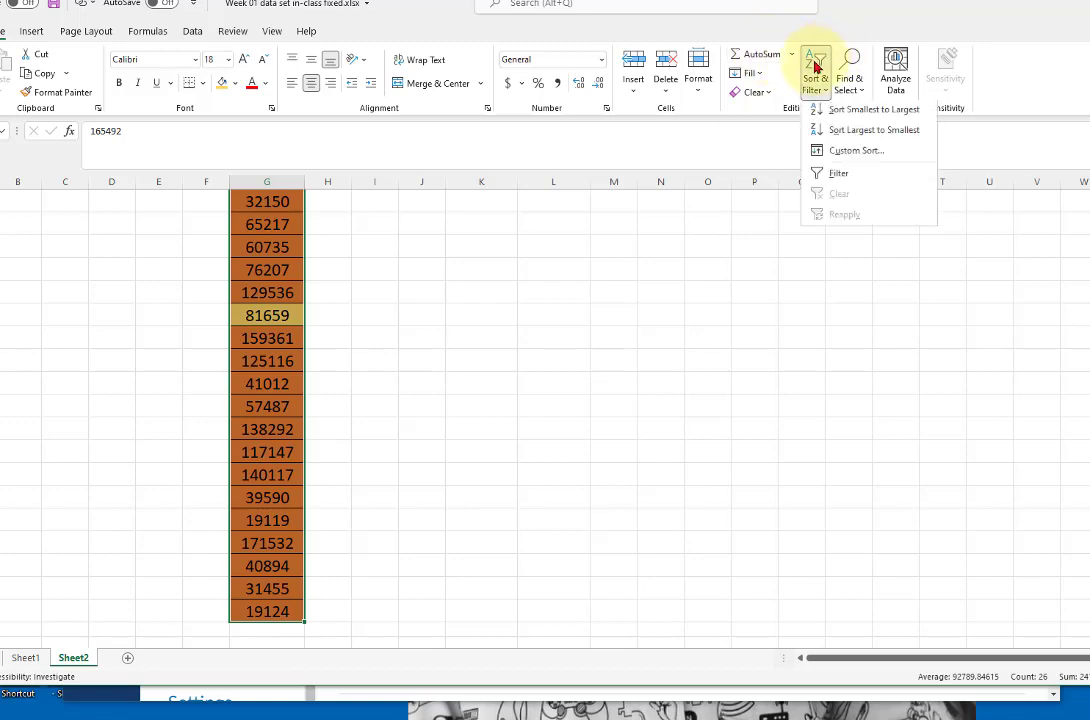
{"action": "left_click", "coordinate": [851, 121]}
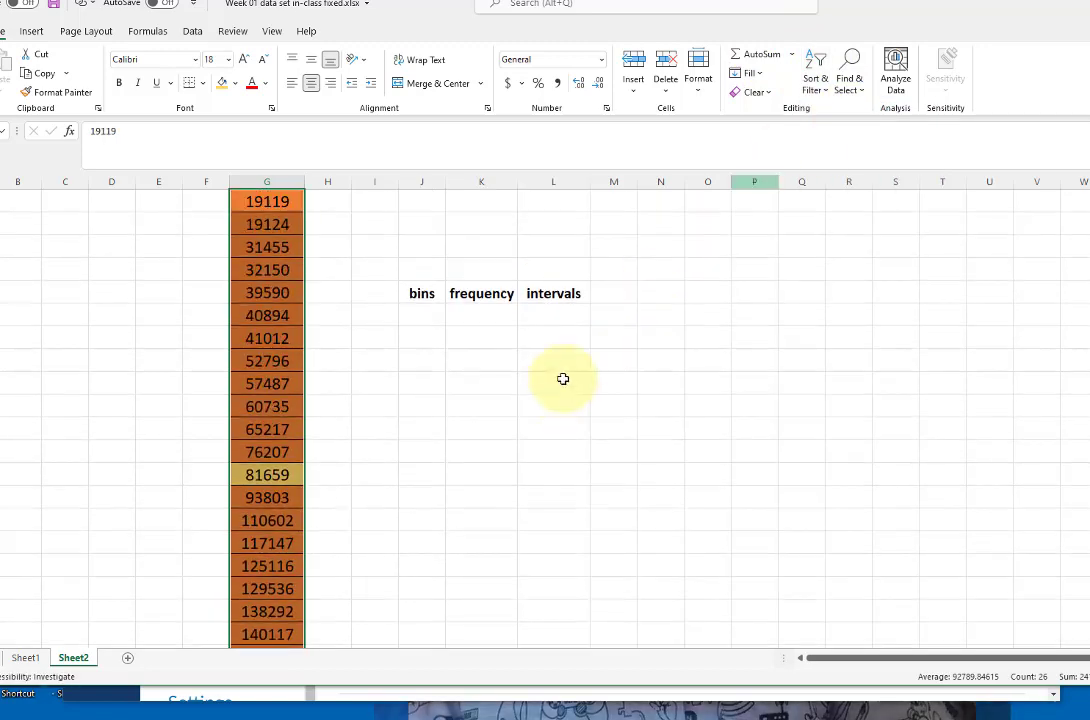
{"action": "left_click", "coordinate": [533, 426]}
Check the smallest and largest incomes at the two ends of the sorted column
{"action": "left_click", "coordinate": [282, 204]}
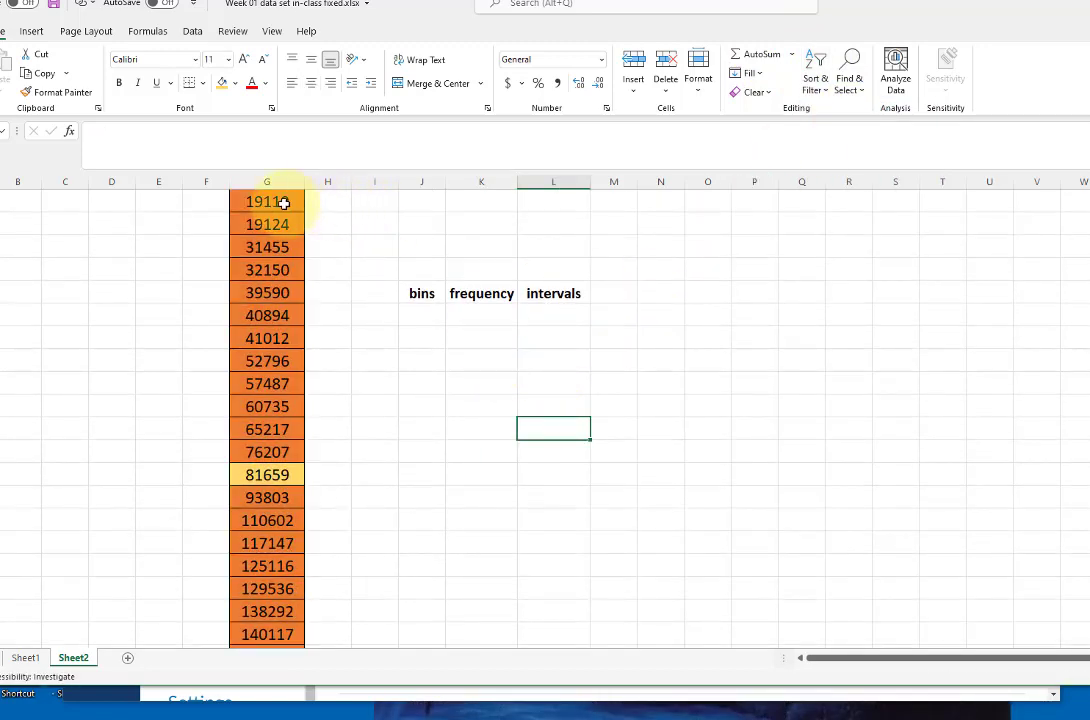
{"action": "scroll", "coordinate": [358, 348], "scroll_direction": "down", "scroll_amount": 4}
{"action": "left_click", "coordinate": [280, 500]}
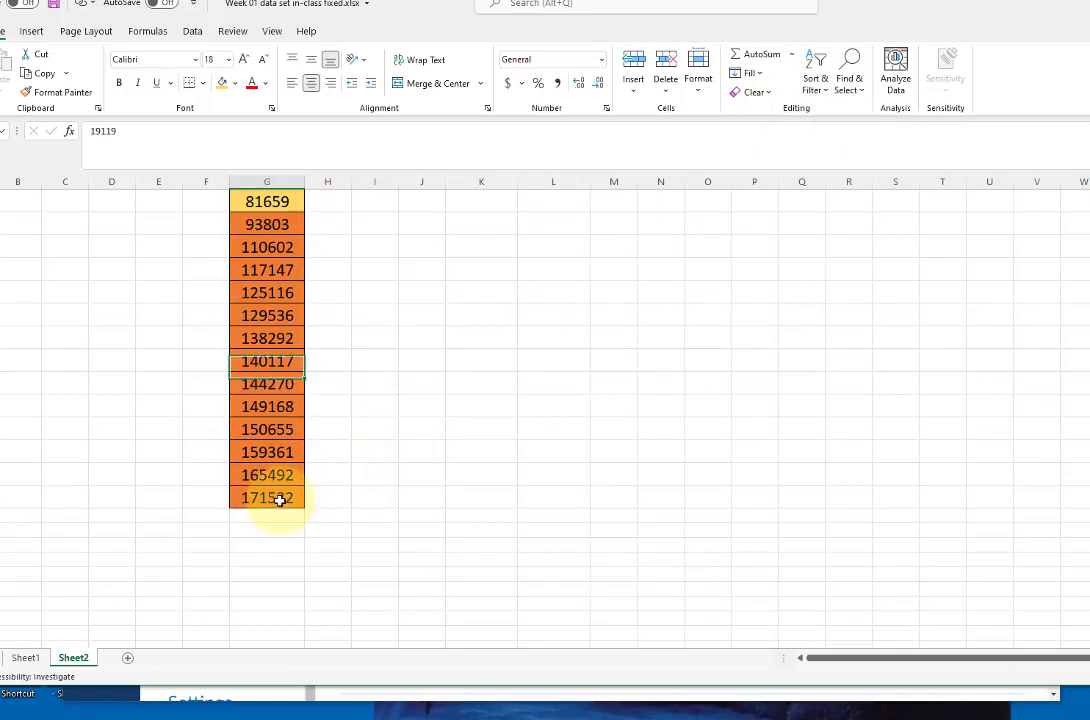
{"action": "scroll", "coordinate": [537, 481], "scroll_direction": "up", "scroll_amount": 3}
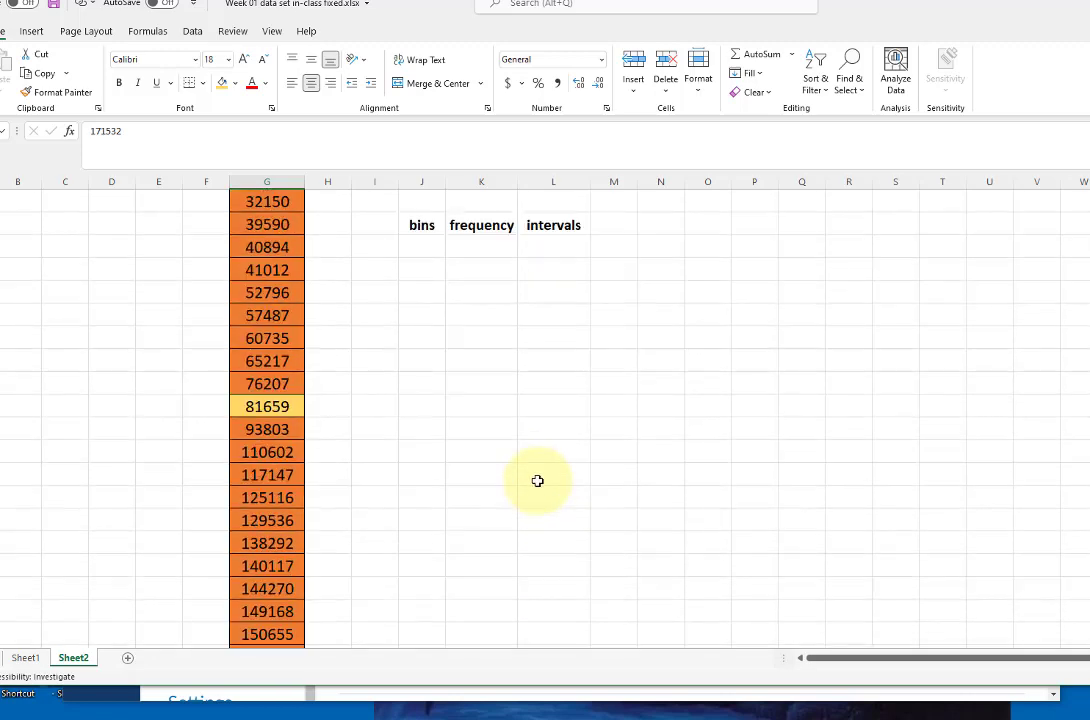
{"action": "scroll", "coordinate": [537, 481], "scroll_direction": "up", "scroll_amount": 1}
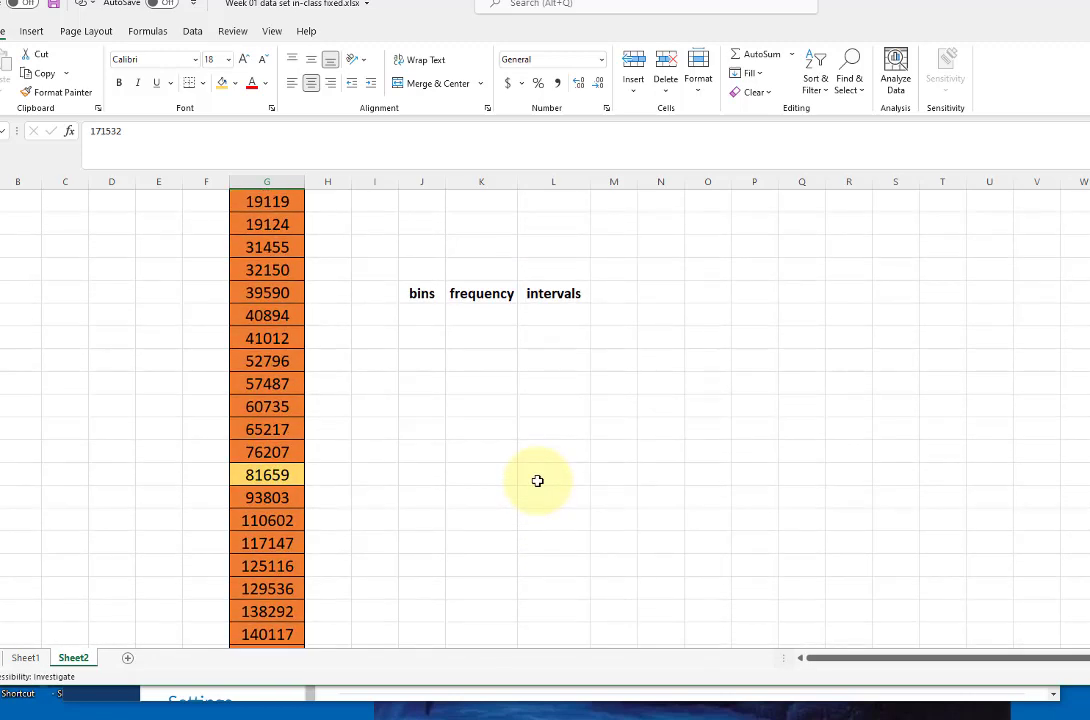
Enter 0-25000 as the first interval below the intervals header, using the lowest incomes in column G as a guide
{"action": "left_click", "coordinate": [281, 201]}
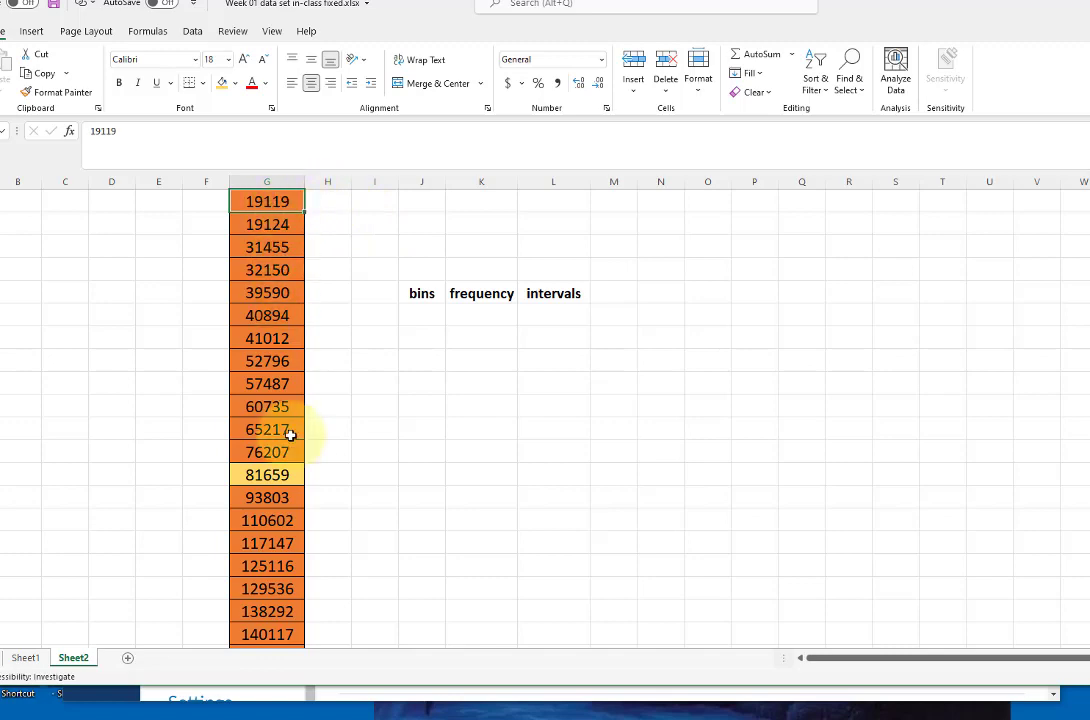
{"action": "left_click", "coordinate": [498, 366]}
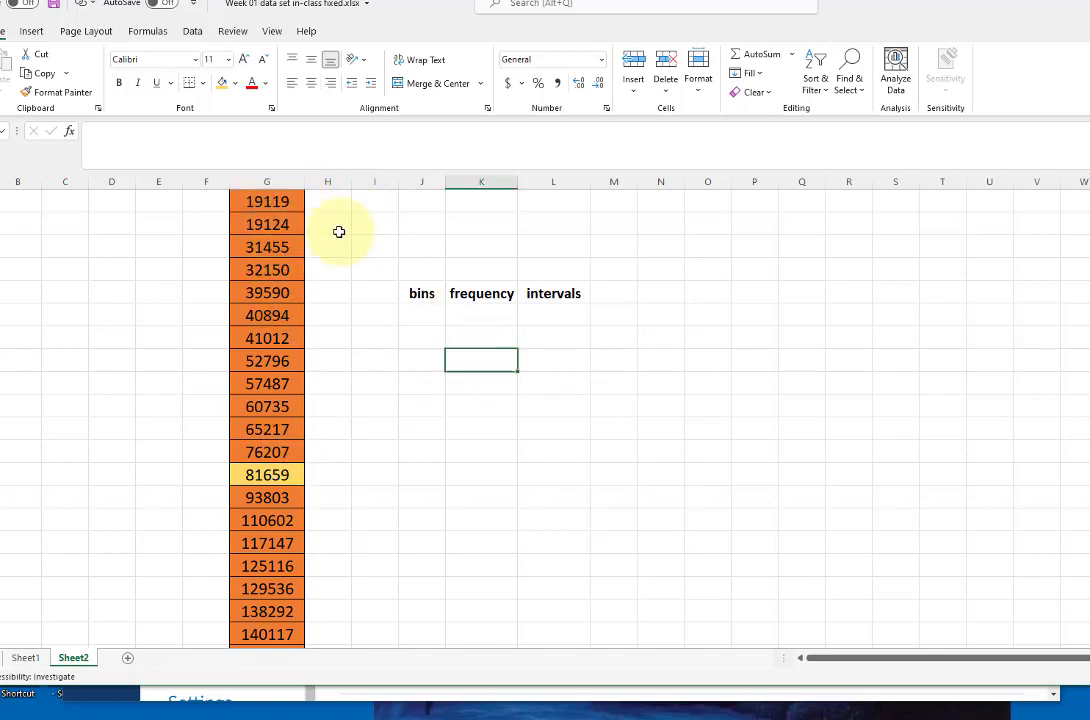
{"action": "left_click", "coordinate": [280, 202]}
{"action": "left_click", "coordinate": [275, 231]}
{"action": "left_click", "coordinate": [285, 354]}
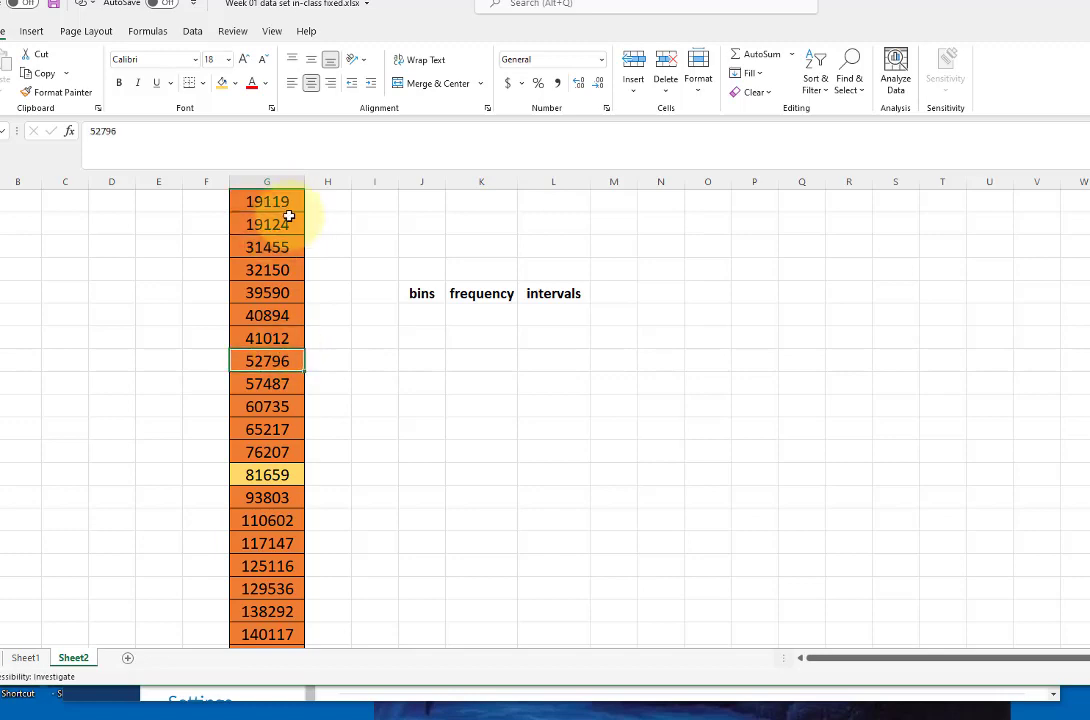
{"action": "left_click", "coordinate": [280, 204]}
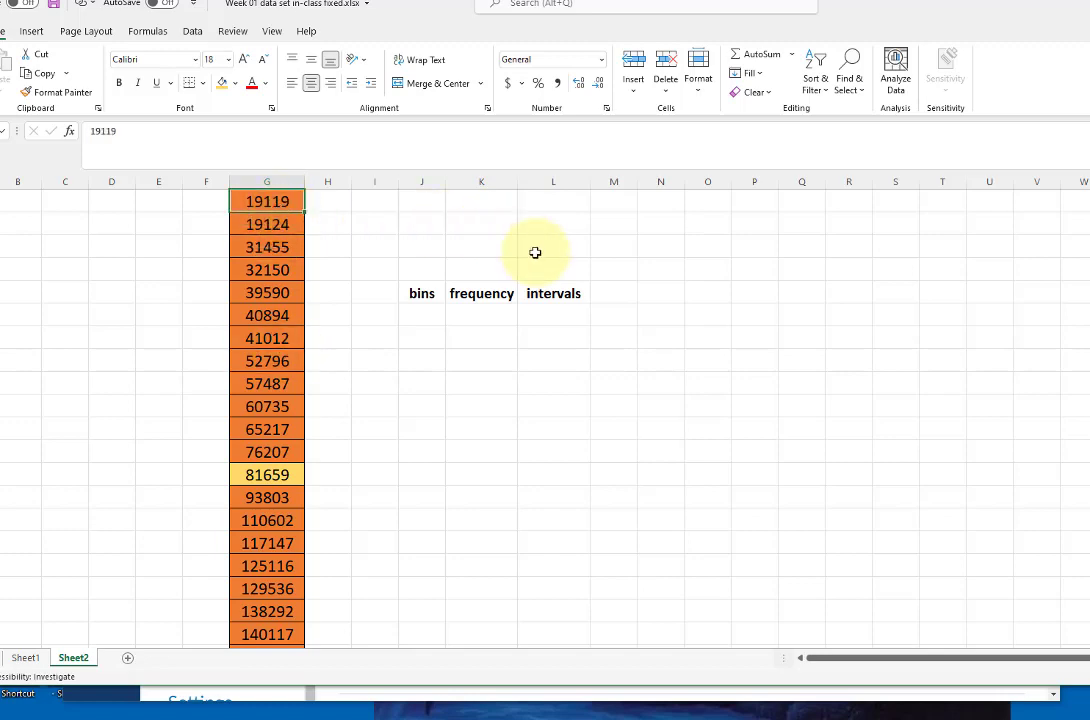
{"action": "left_click", "coordinate": [555, 294]}
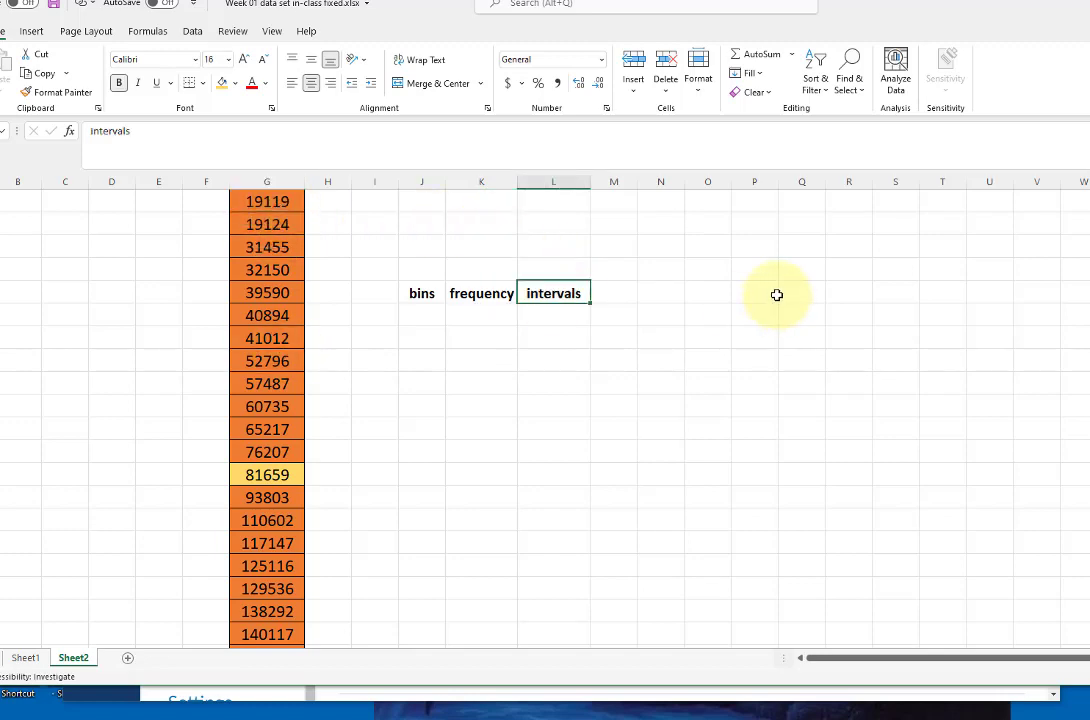
{"action": "left_click", "coordinate": [540, 312]}
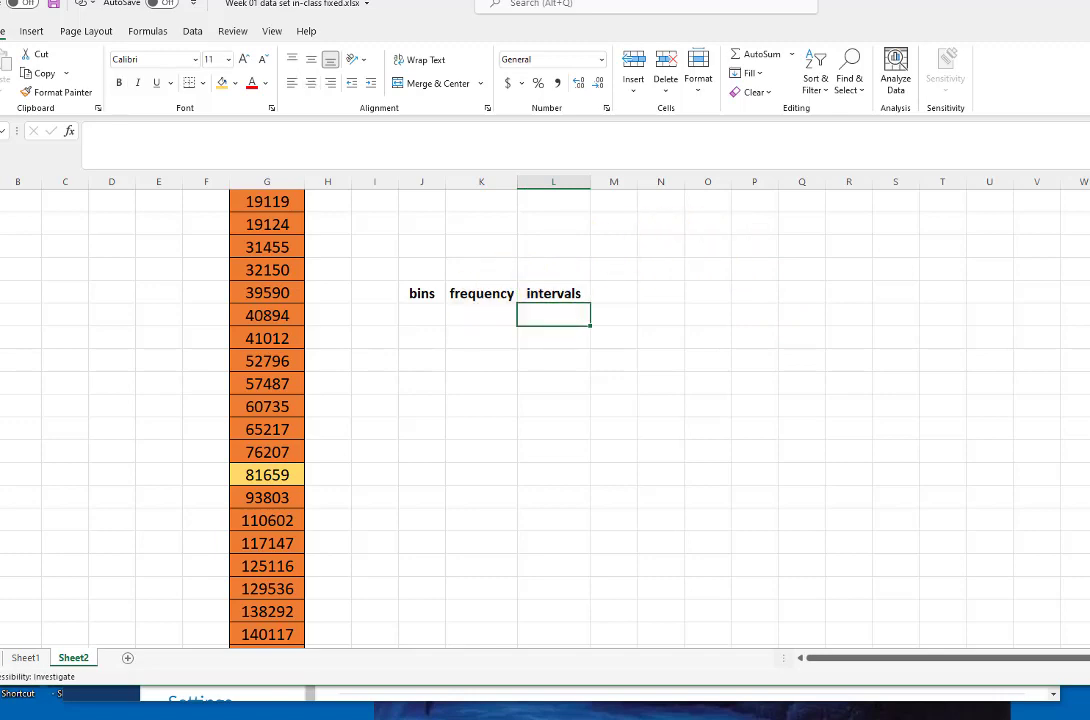
{"action": "type", "text": "0-25000"}
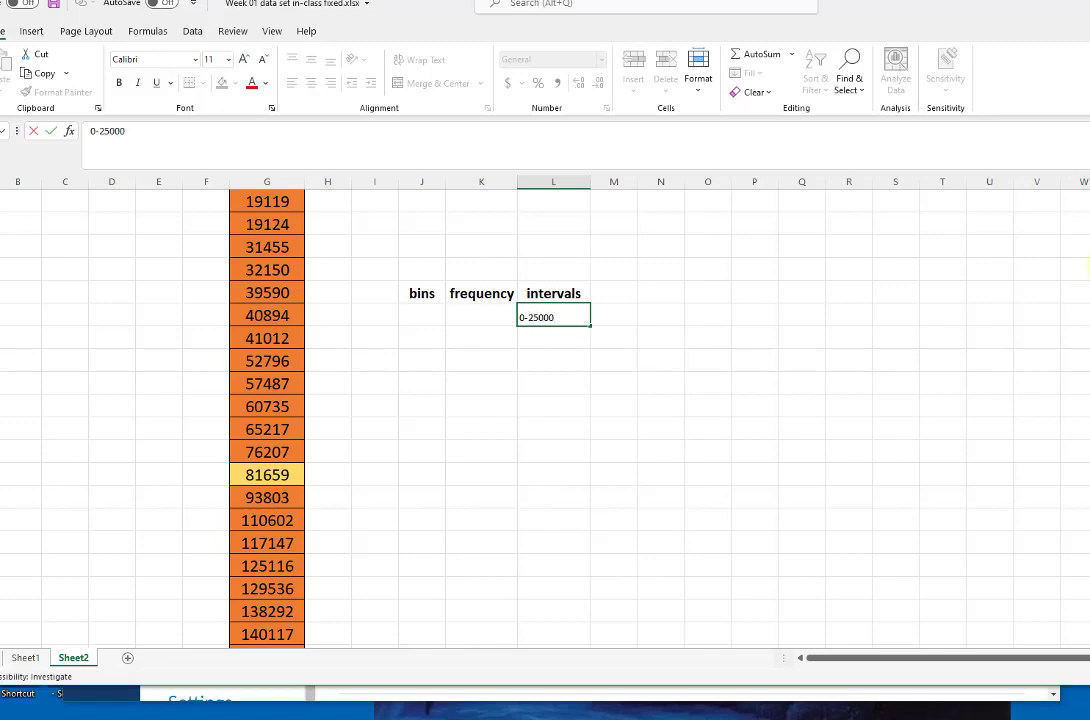
{"action": "left_click", "coordinate": [968, 295]}
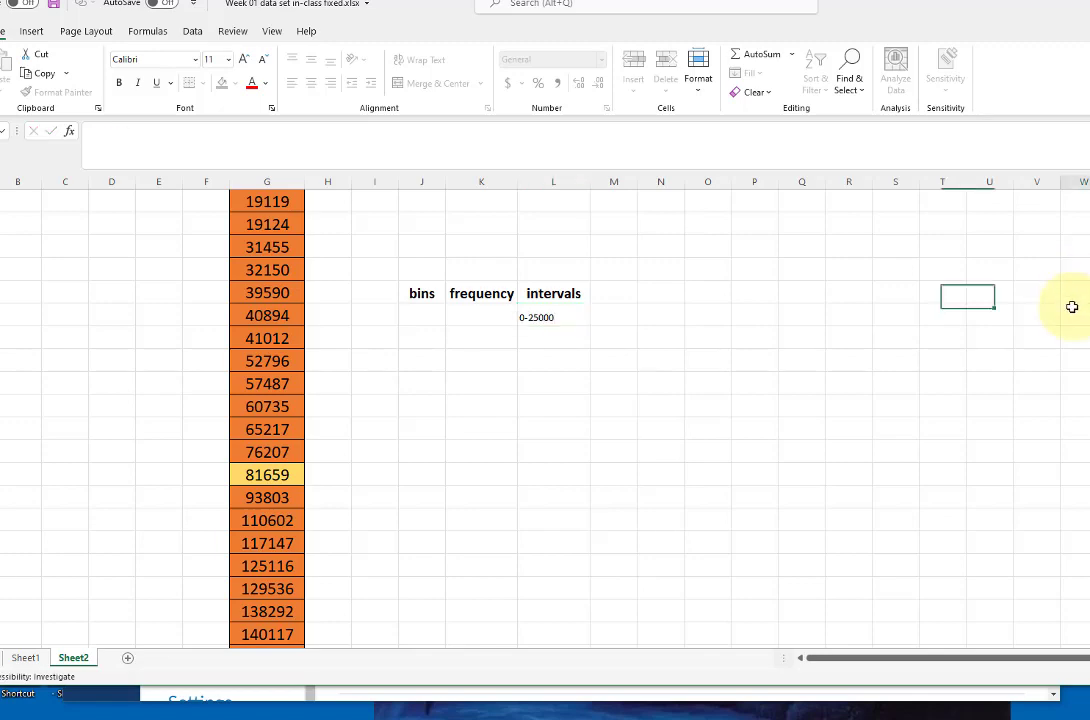
Copy the intervals header's formatting to the eight rows below the three headers and apply all borders to that block
{"action": "left_click", "coordinate": [553, 293]}
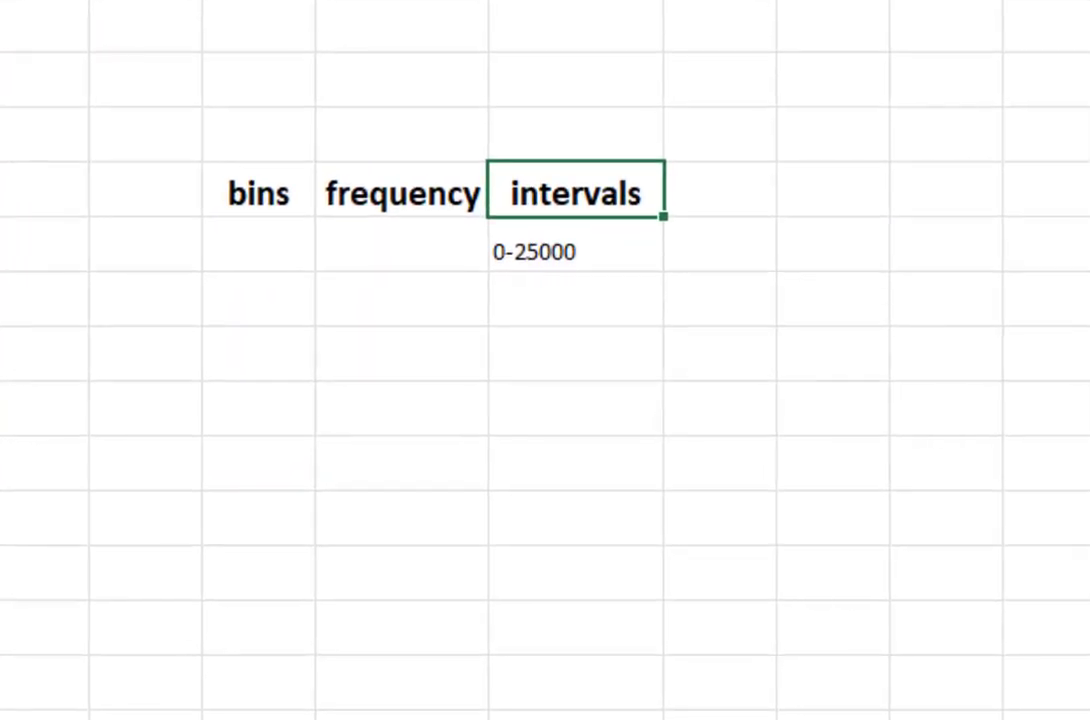
{"action": "left_click", "coordinate": [293, 2]}
{"action": "mouse_move", "coordinate": [260, 212]}
{"action": "left_mouse_down"}
{"action": "mouse_move", "coordinate": [555, 384]}
{"action": "mouse_move", "coordinate": [543, 628]}
{"action": "mouse_move", "coordinate": [610, 640]}
{"action": "left_mouse_up"}
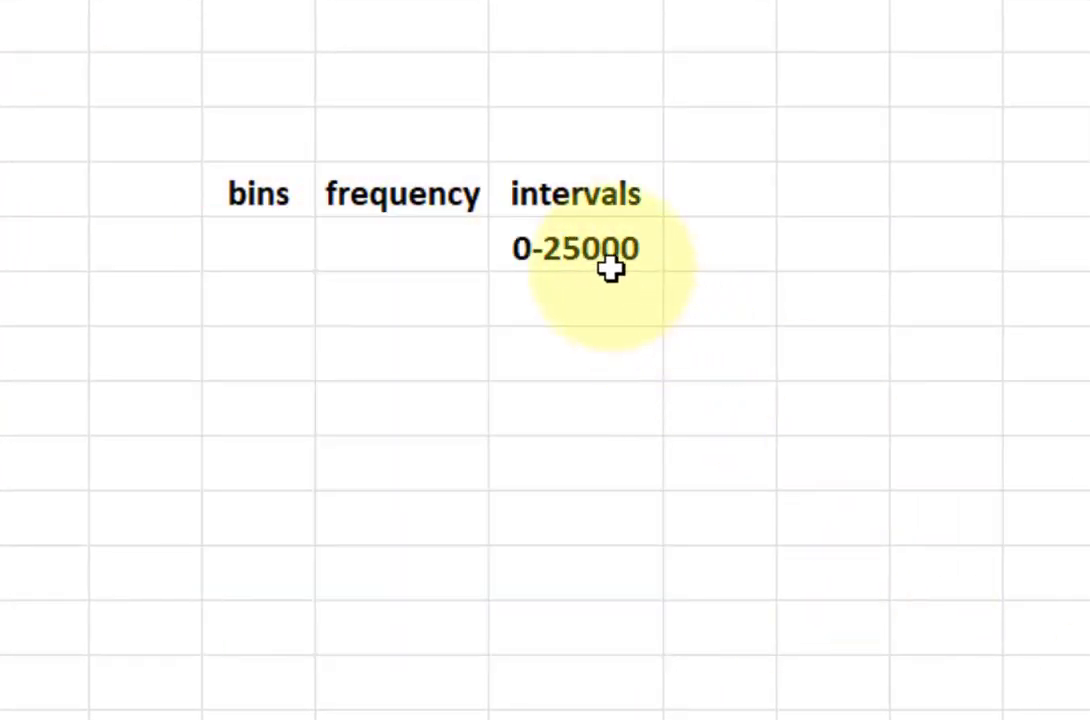
{"action": "left_click", "coordinate": [598, 258]}
{"action": "left_click_drag", "start_coordinate": [238, 226], "coordinate": [596, 608]}
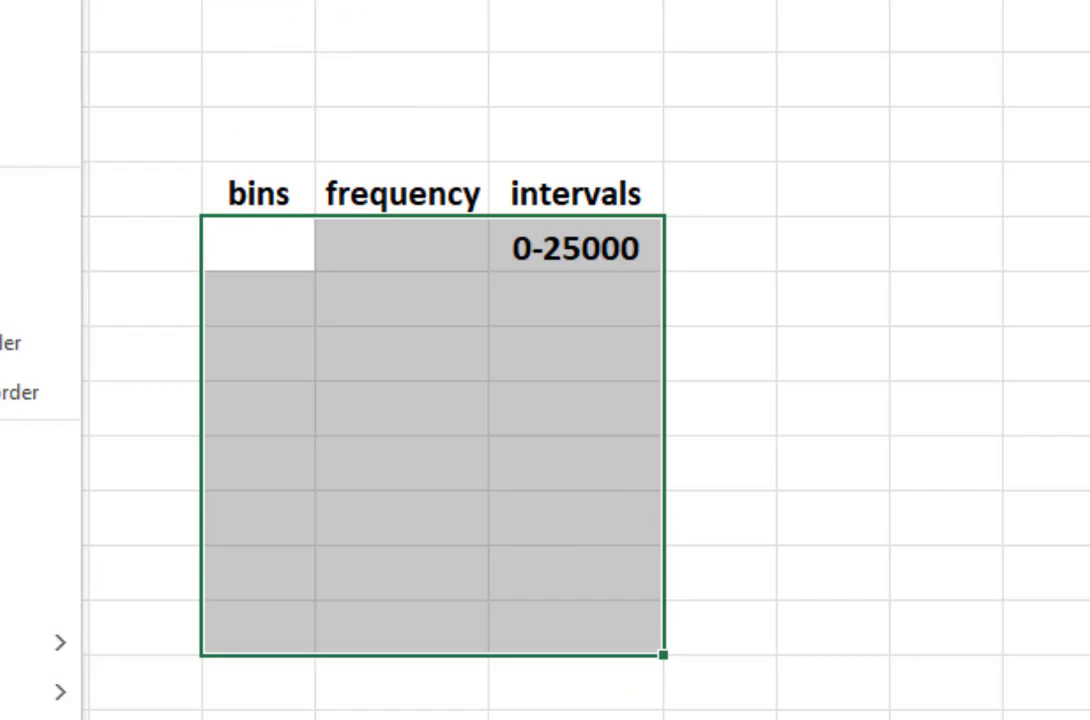
{"action": "left_click", "coordinate": [37, 39]}
{"action": "left_click", "coordinate": [1021, 355]}
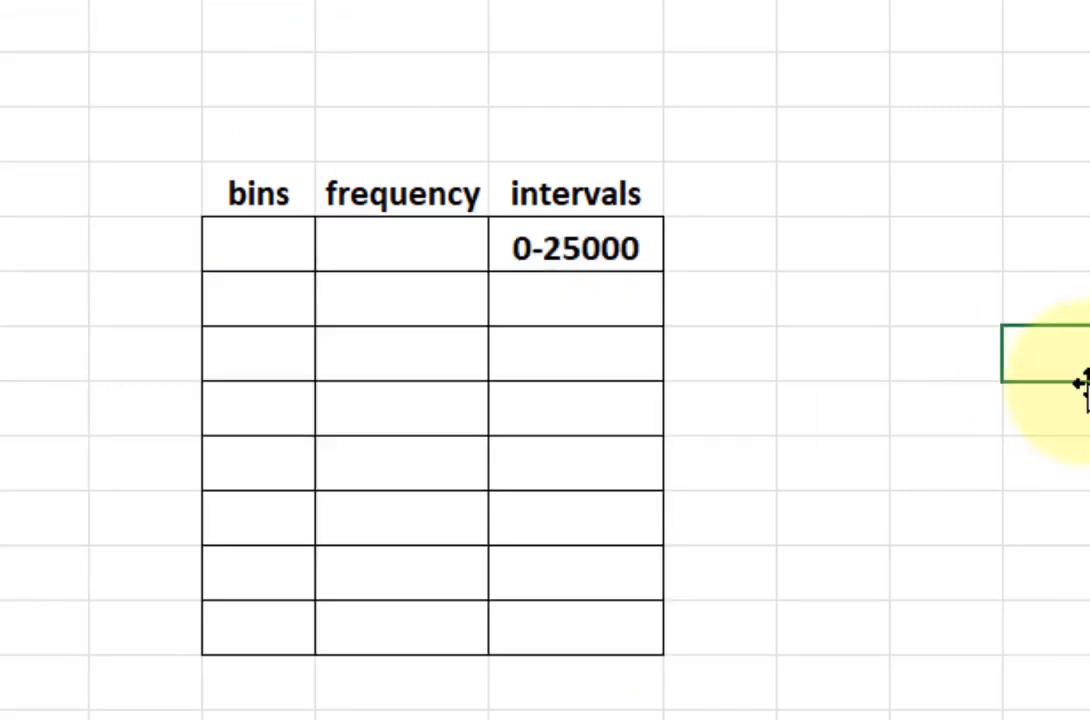
Enter 25001 - 50000 as the second interval and widen the intervals column to fit it
{"action": "left_click", "coordinate": [598, 297]}
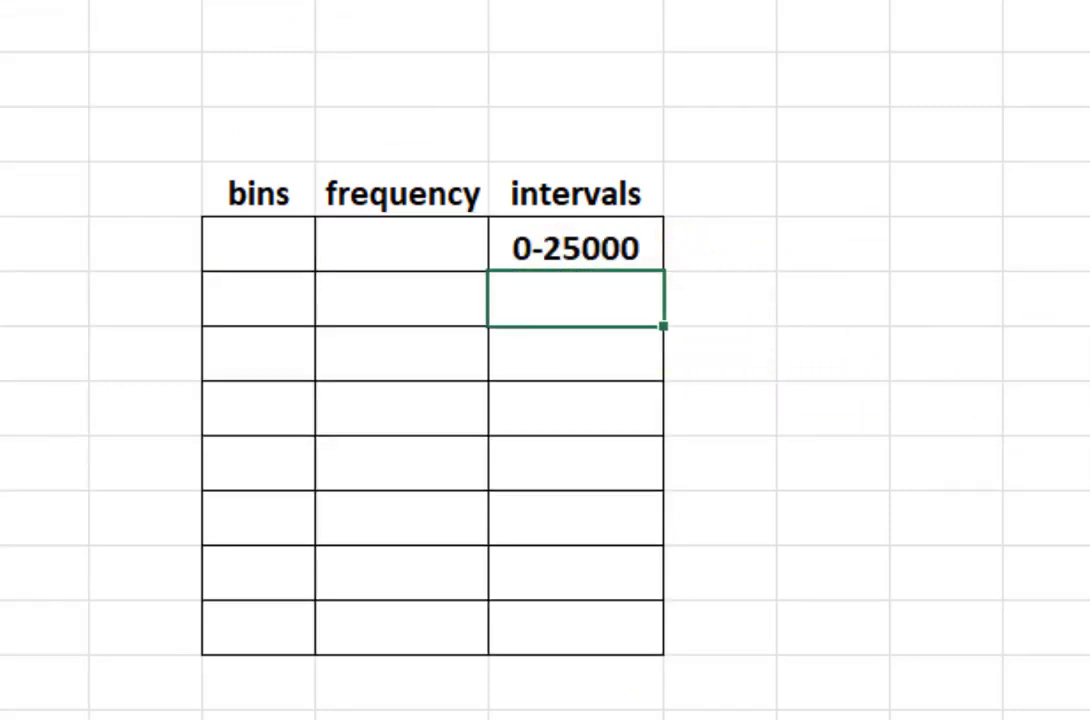
{"action": "type", "text": "2500"}
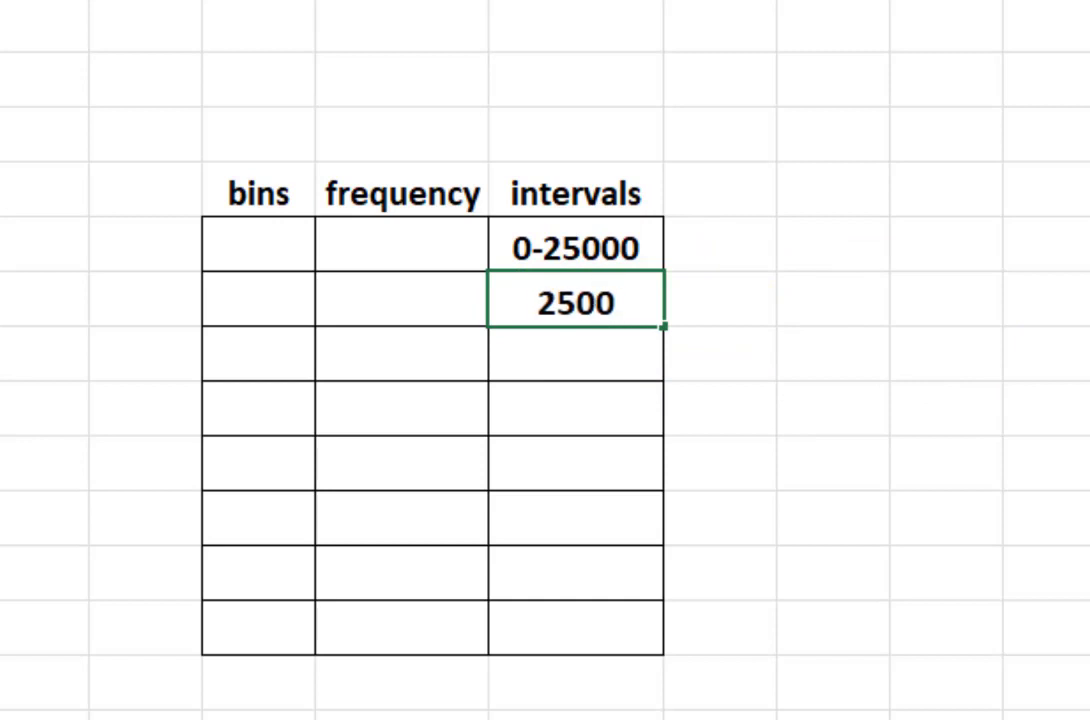
{"action": "type", "text": "1"}
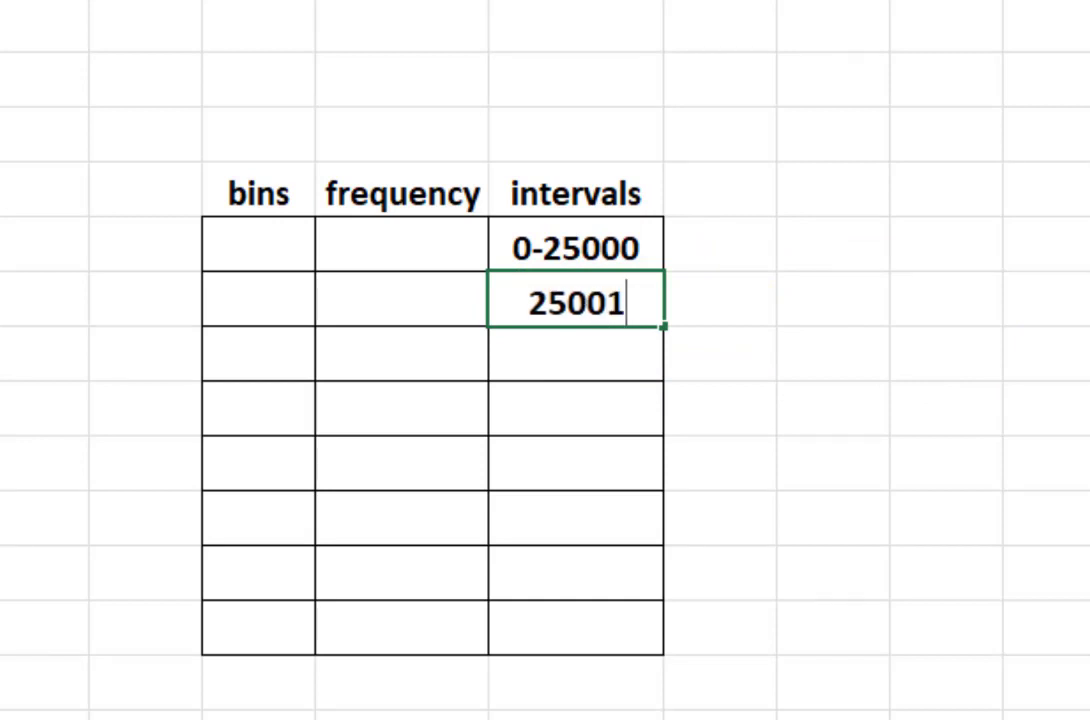
{"action": "type", "text": " -"}
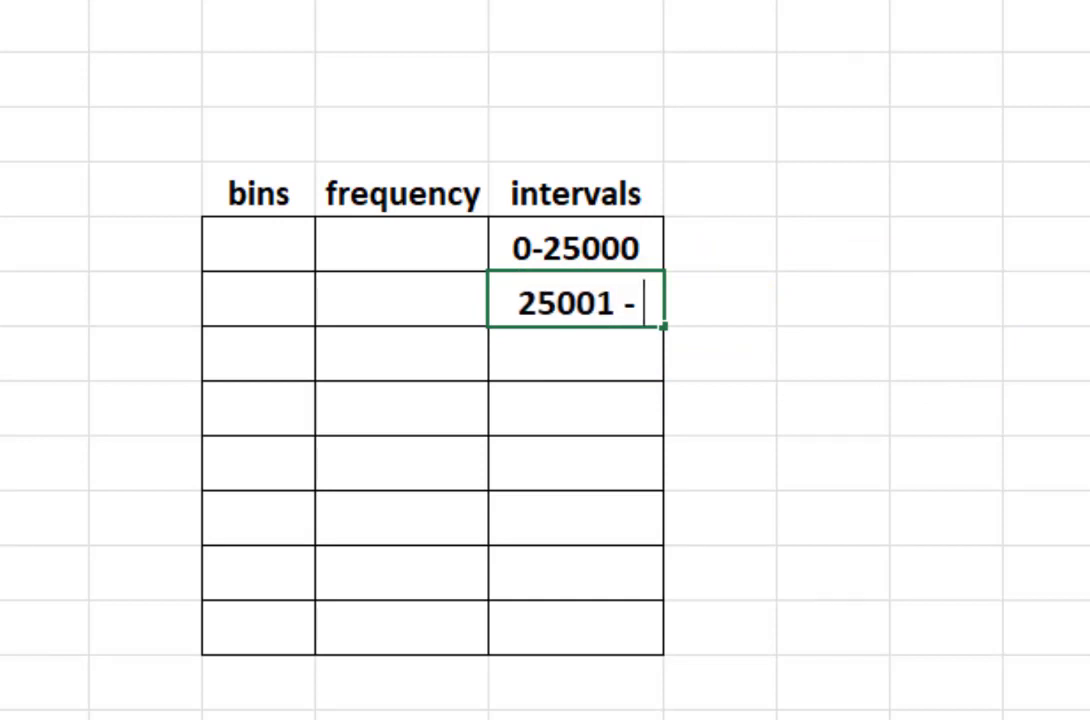
{"action": "type", "text": " 50000"}
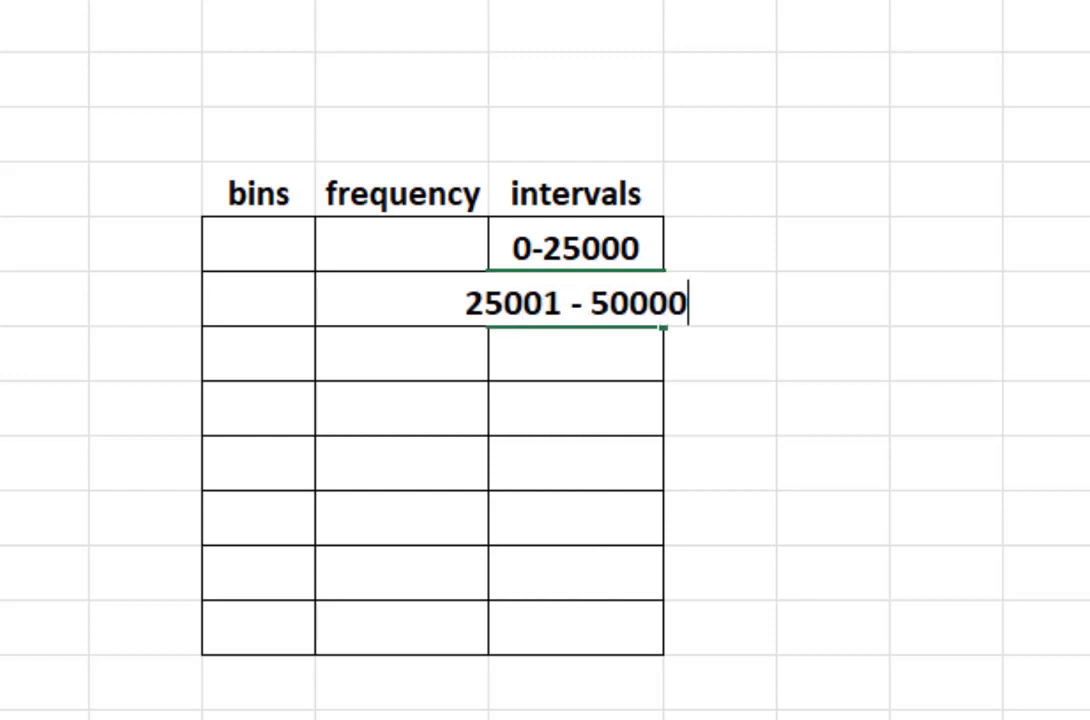
{"action": "left_click", "coordinate": [577, 345]}
{"action": "left_click_drag", "start_coordinate": [663, 2], "coordinate": [789, 2]}
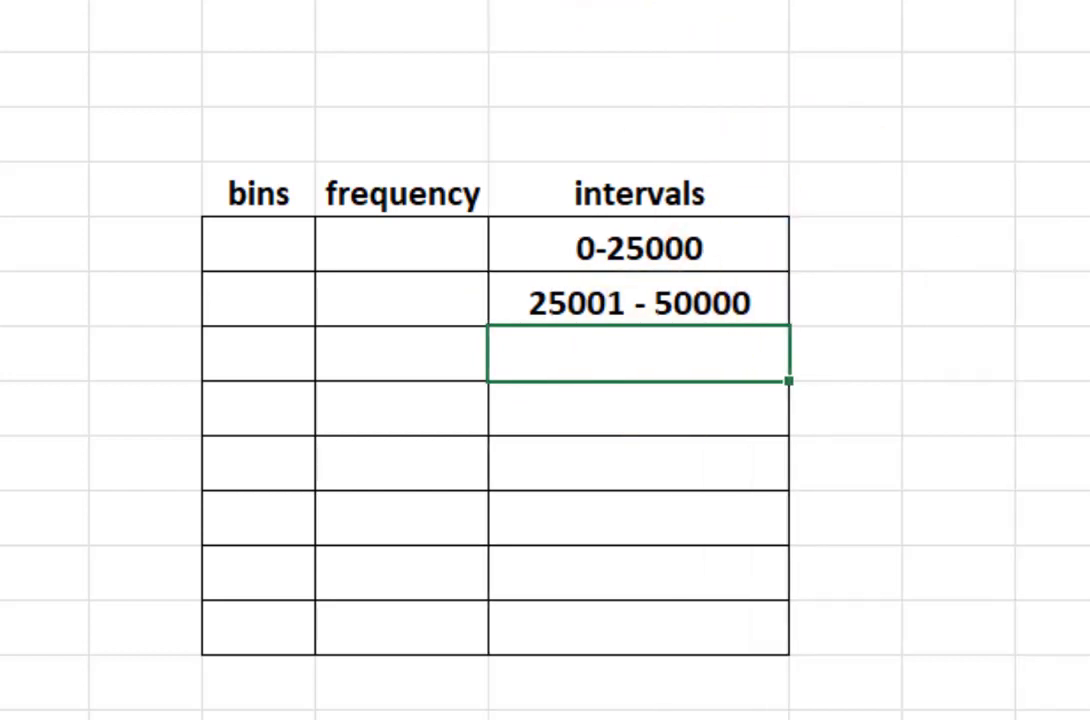
Enter 50001 - 75000 and 75001 - 100000 as the third and fourth intervals
{"action": "type", "text": "50"}
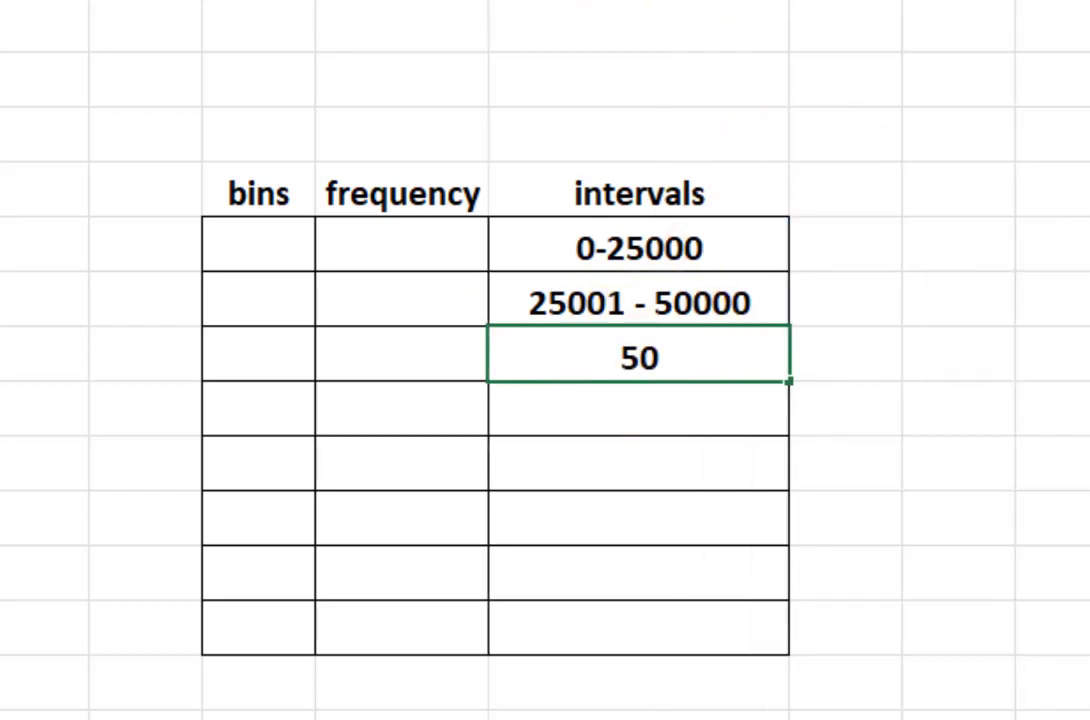
{"action": "type", "text": "001"}
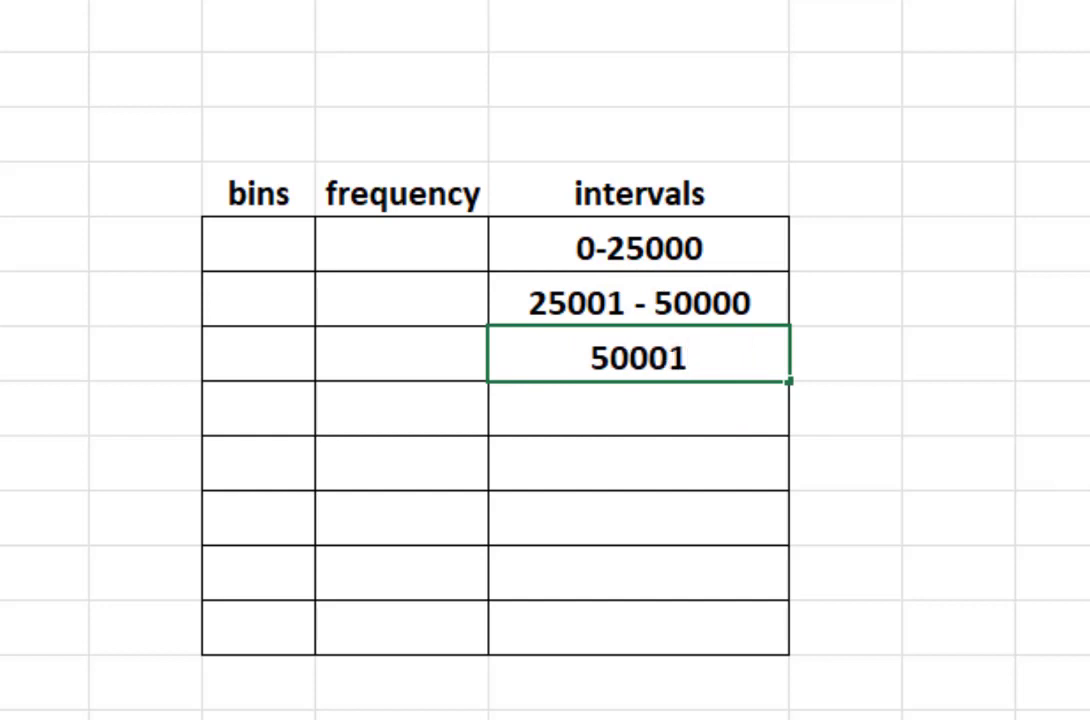
{"action": "type", "text": " -"}
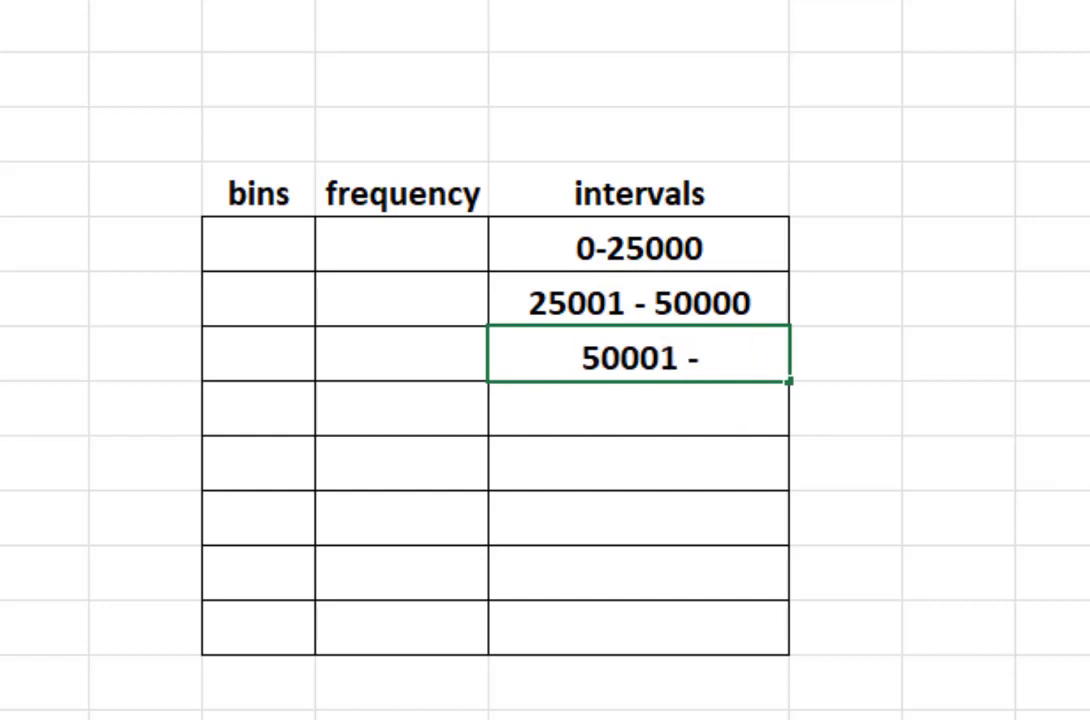
{"action": "type", "text": " 75000"}
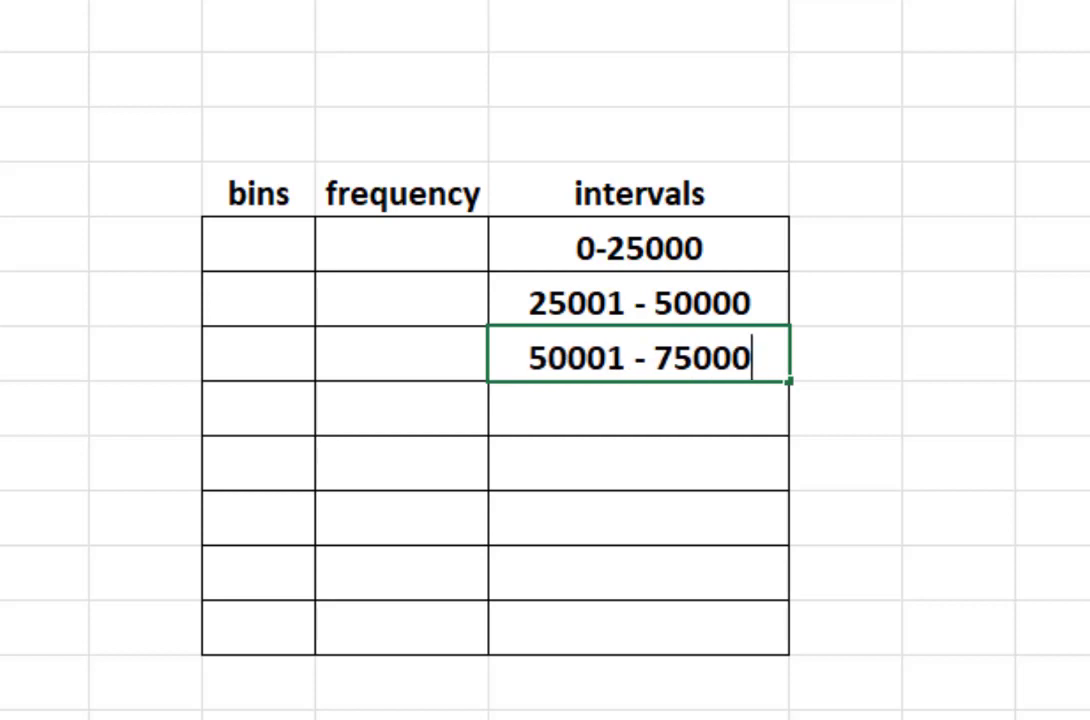
{"action": "key", "text": "Return"}
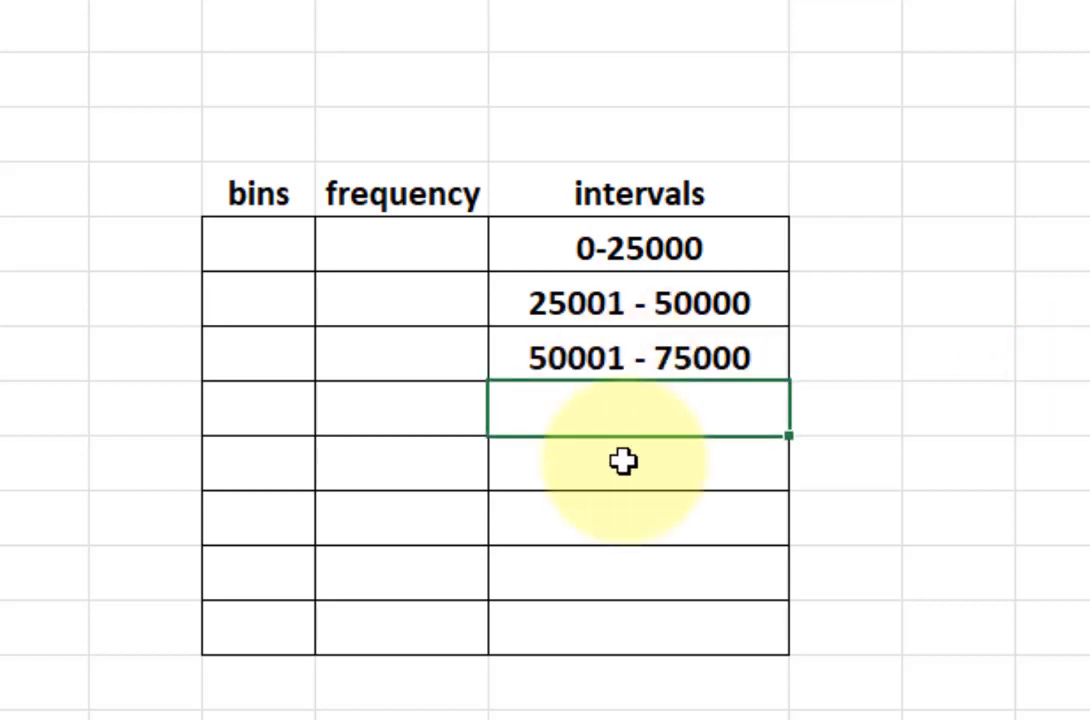
{"action": "type", "text": "75001"}
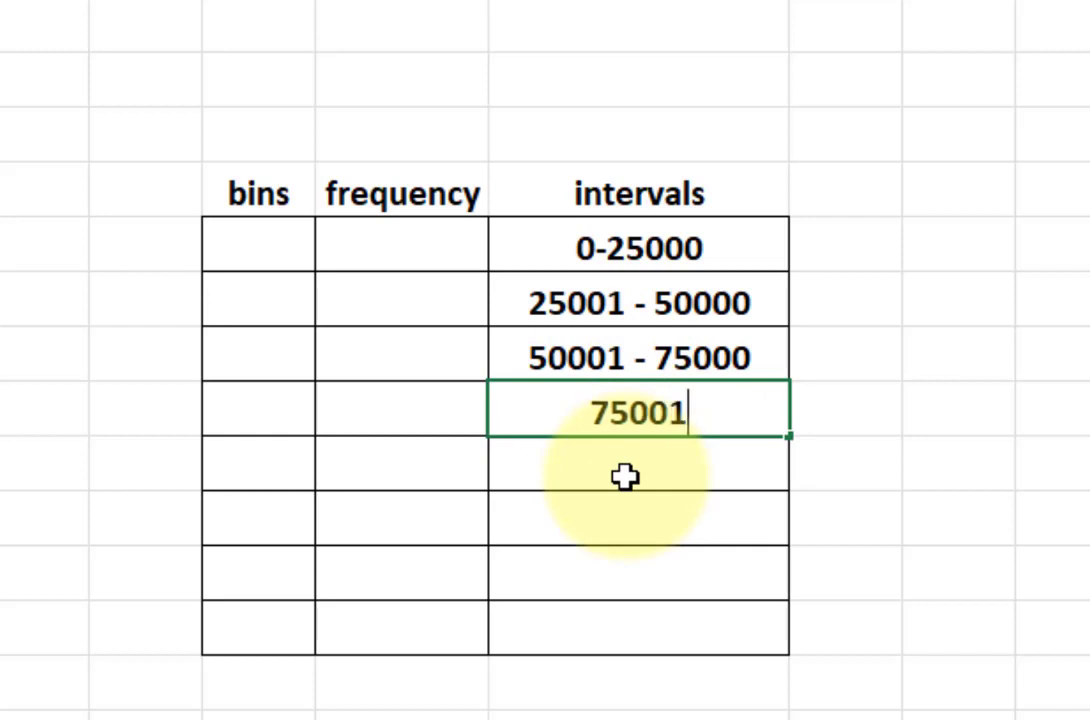
{"action": "type", "text": " - "}
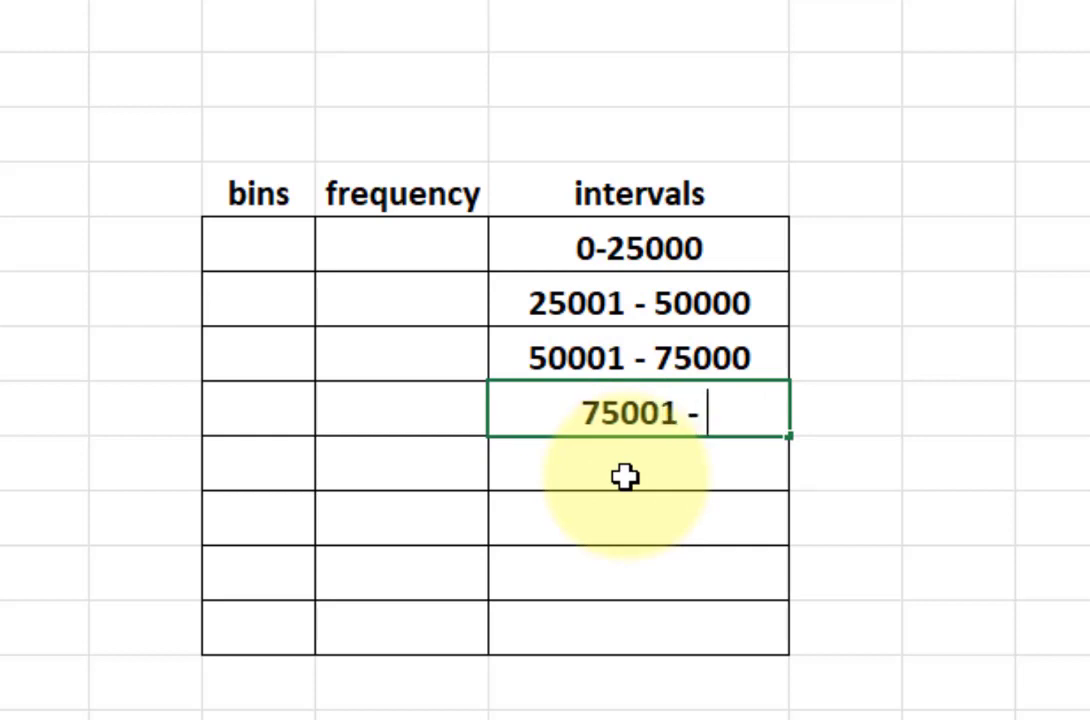
{"action": "type", "text": "100000"}
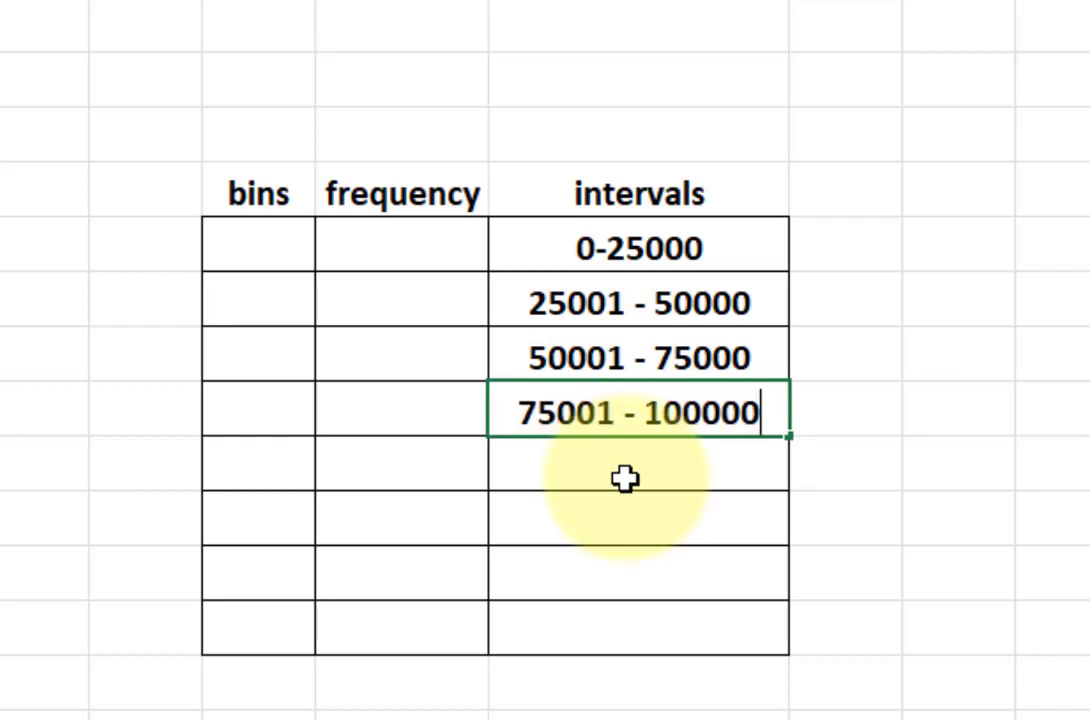
{"action": "key", "text": "Return"}
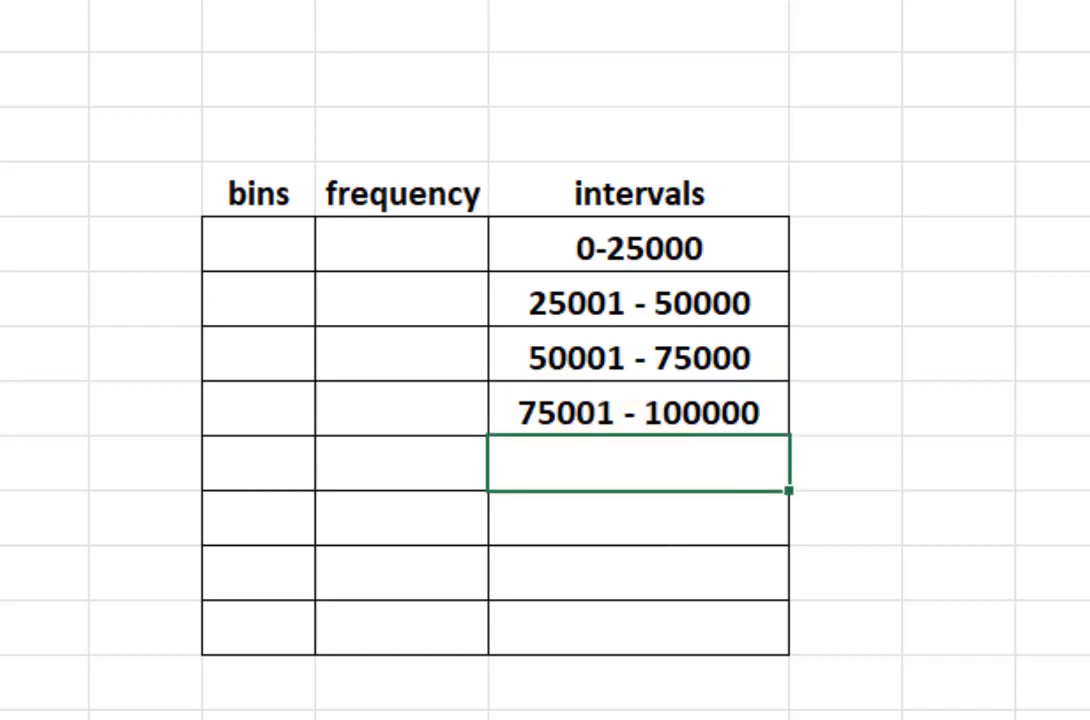
Enter 100001 - 125000 and 125001 - 150000 as the fifth and sixth intervals
{"action": "type", "text": "10000"}
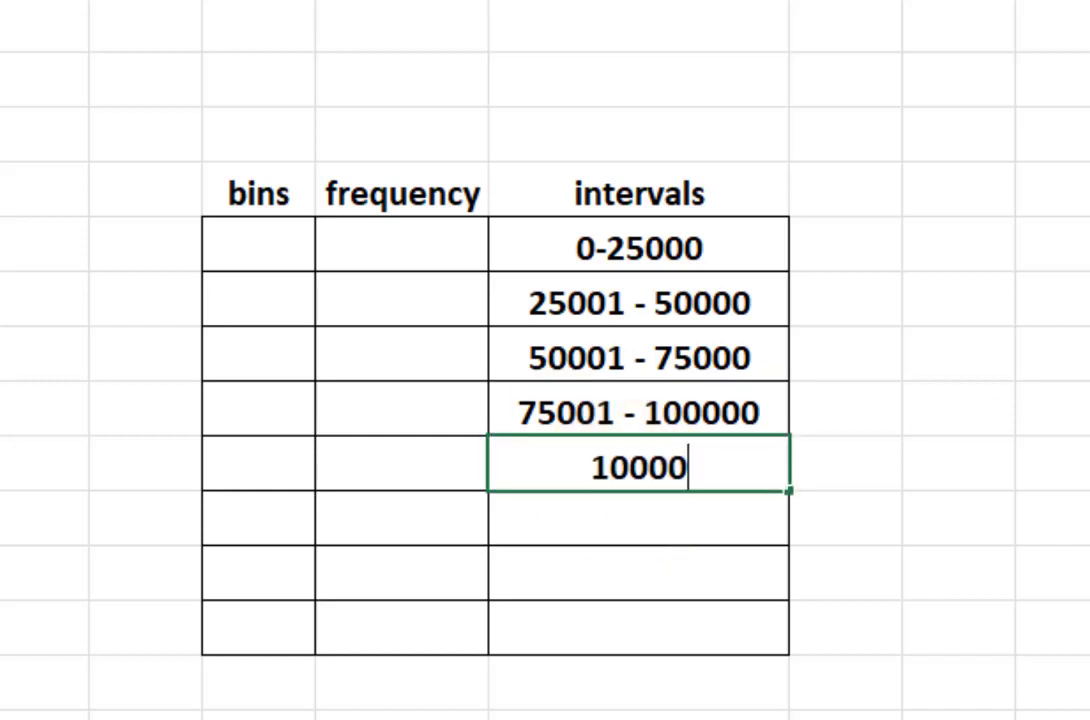
{"action": "type", "text": "1 - "}
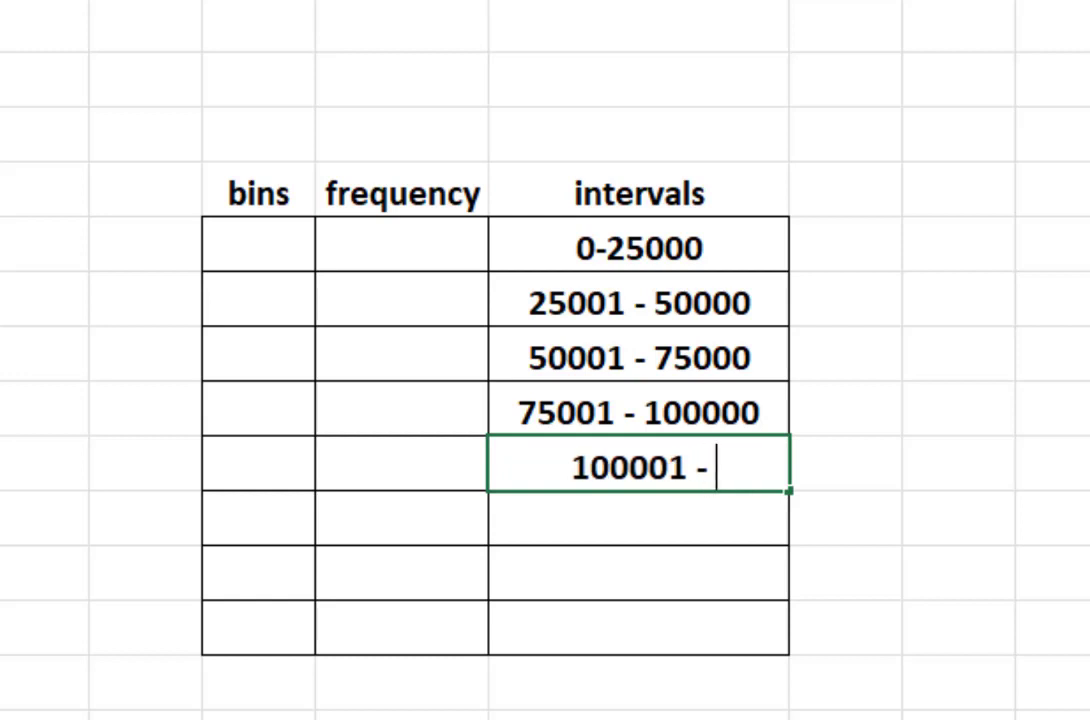
{"action": "type", "text": "125000"}
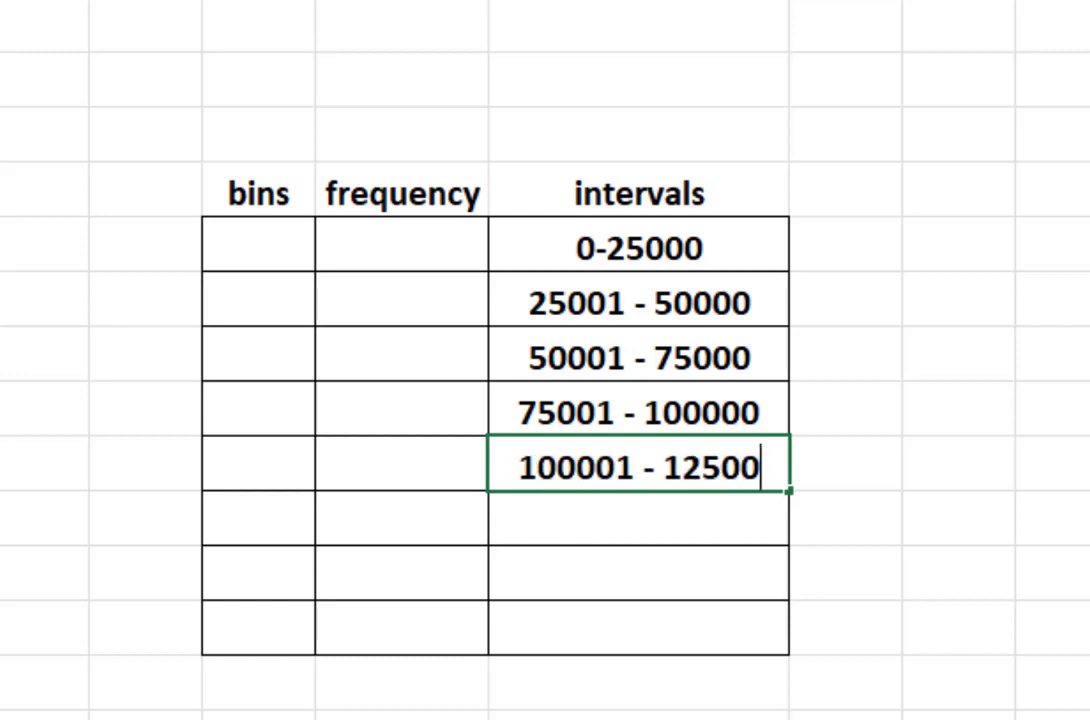
{"action": "left_click", "coordinate": [560, 503]}
{"action": "type", "text": "12"}
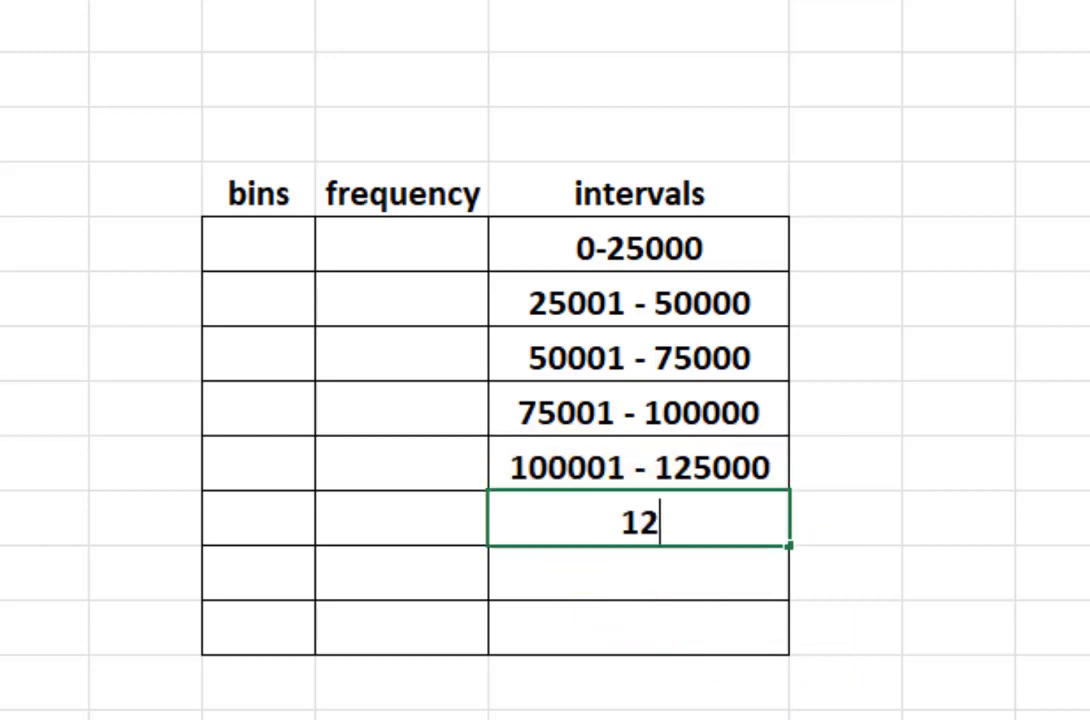
{"action": "type", "text": "5001"}
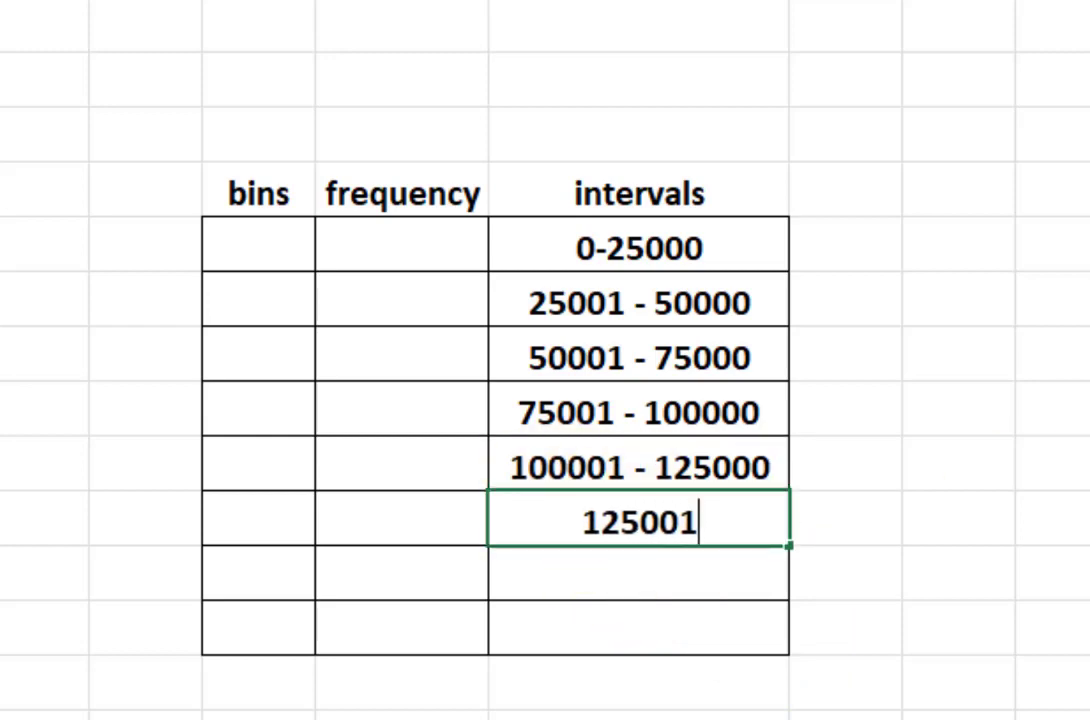
{"action": "type", "text": " -"}
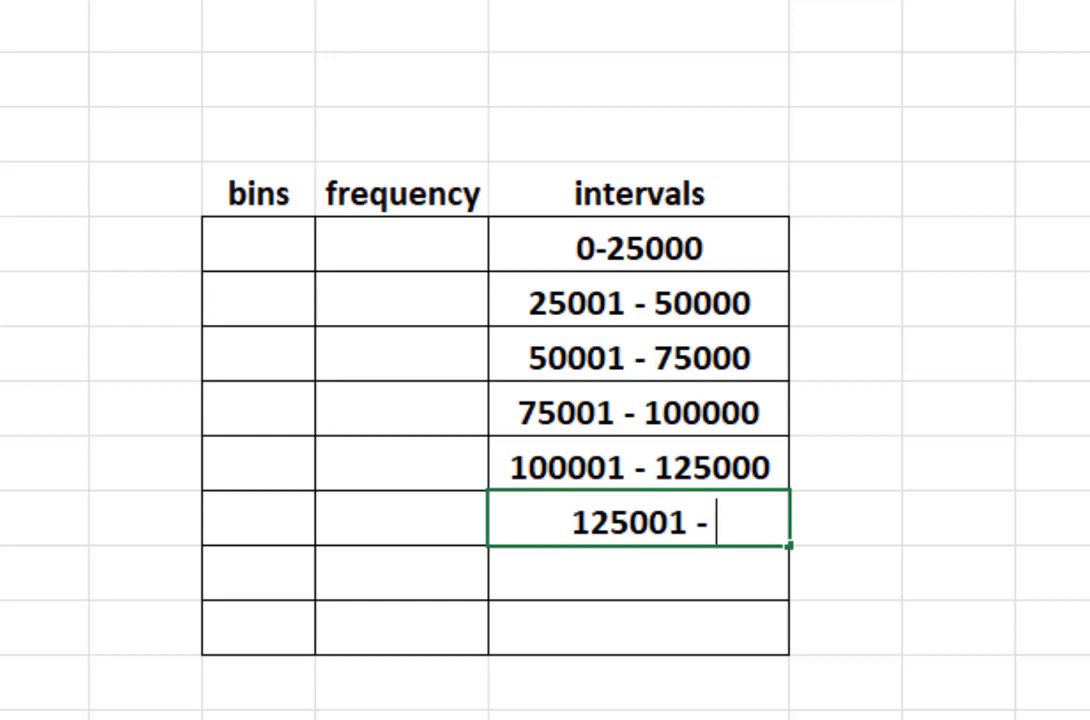
{"action": "type", "text": " 150000"}
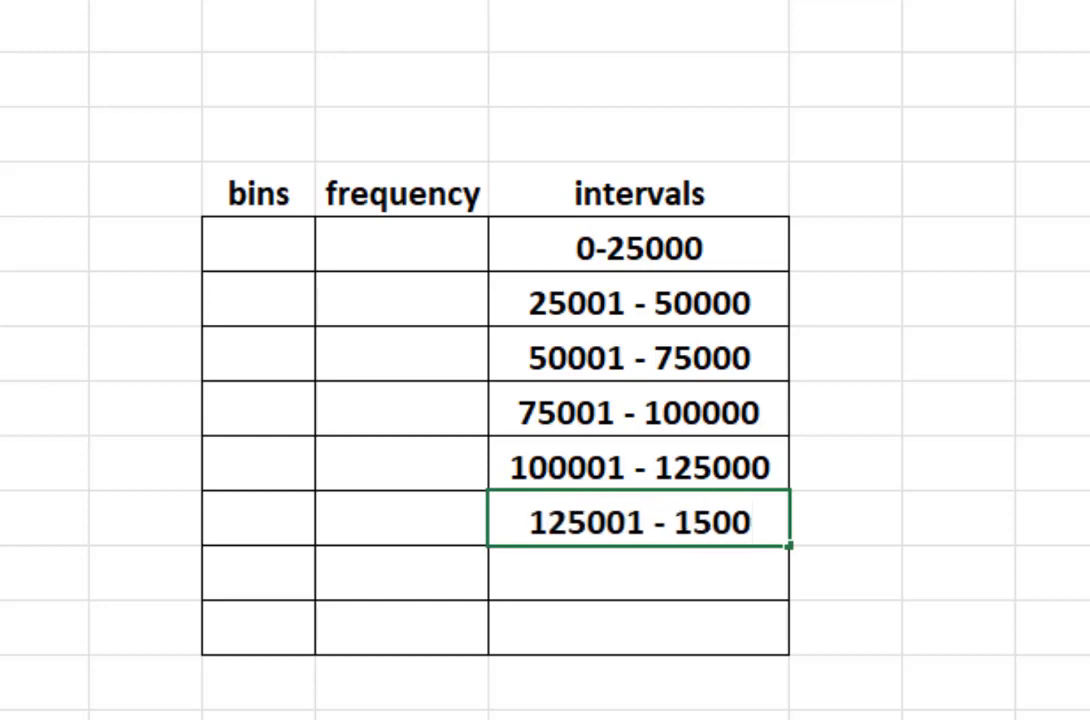
Enter 15001 - 175000 as the seventh interval in the frequency table
{"action": "left_click", "coordinate": [589, 569]}
{"action": "type", "text": "15001"}
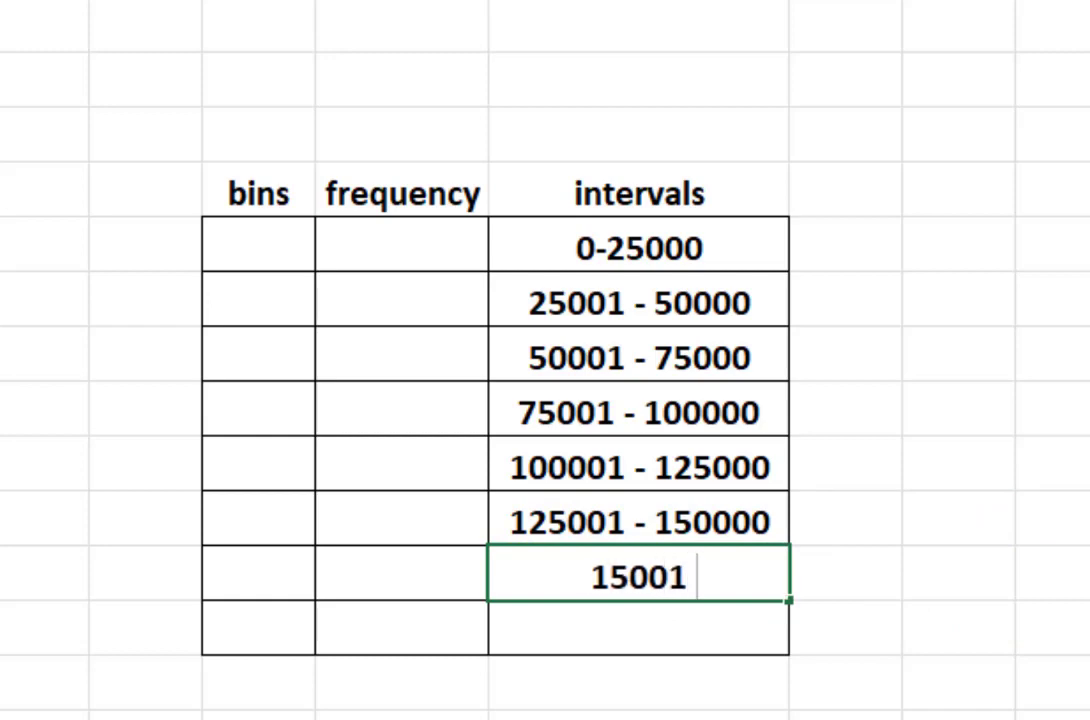
{"action": "type", "text": " - 175000"}
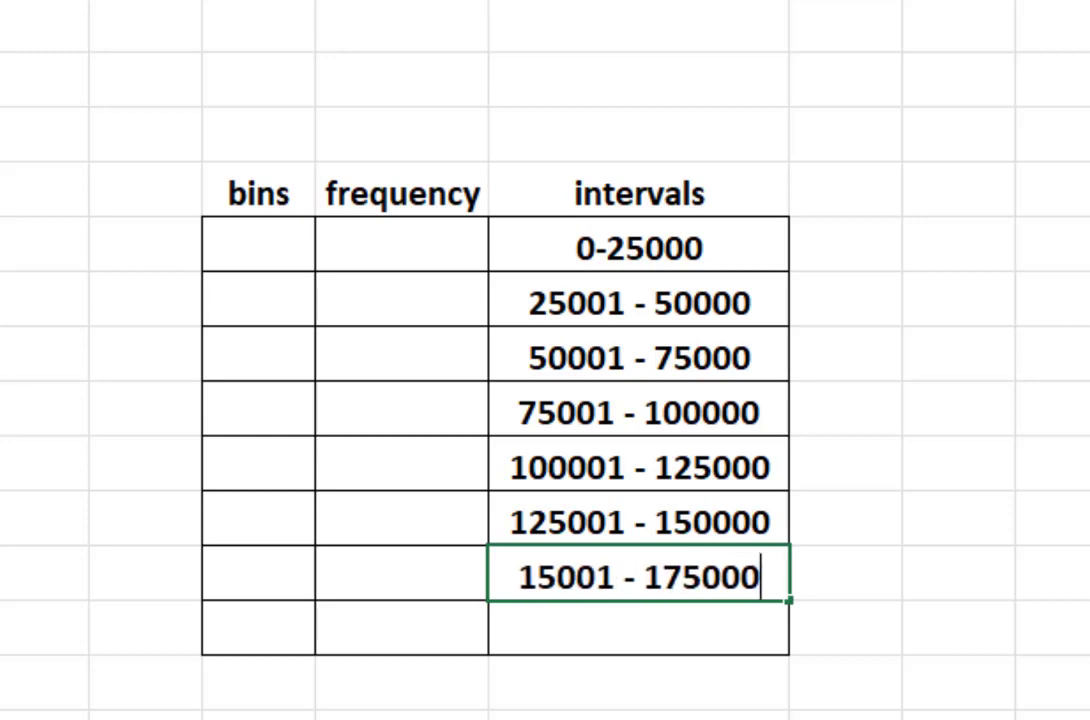
{"action": "scroll", "coordinate": [545, 400], "scroll_direction": "down", "scroll_amount": 3}
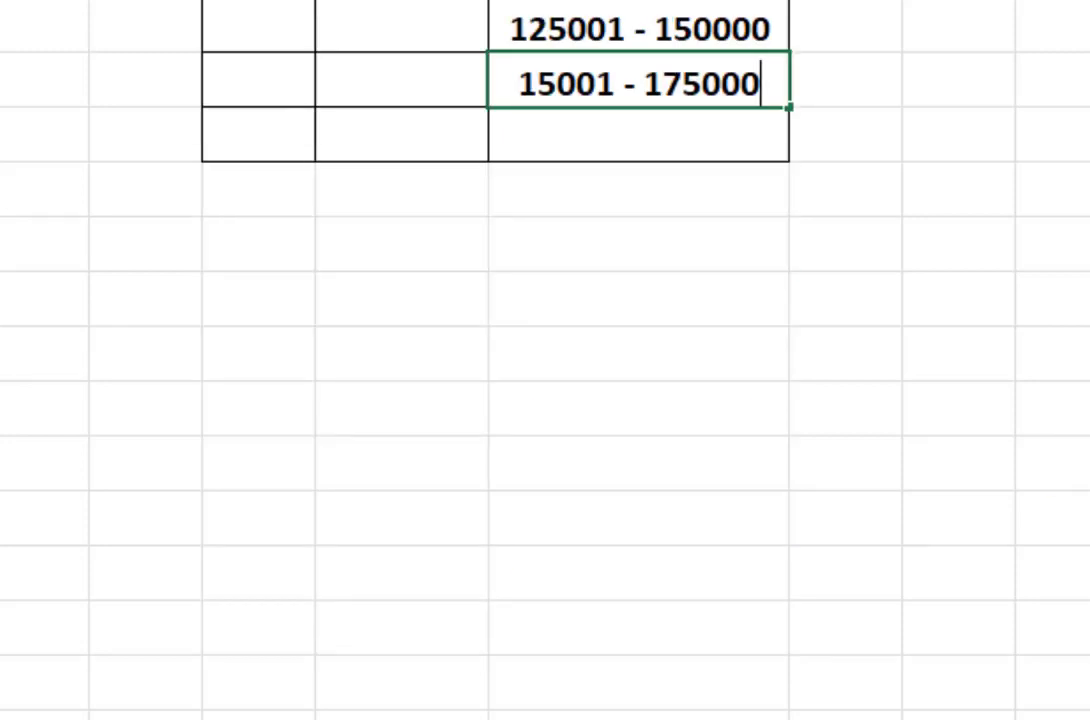
{"action": "left_click", "coordinate": [825, 705]}
{"action": "scroll", "coordinate": [825, 705], "scroll_direction": "up", "scroll_amount": 3}
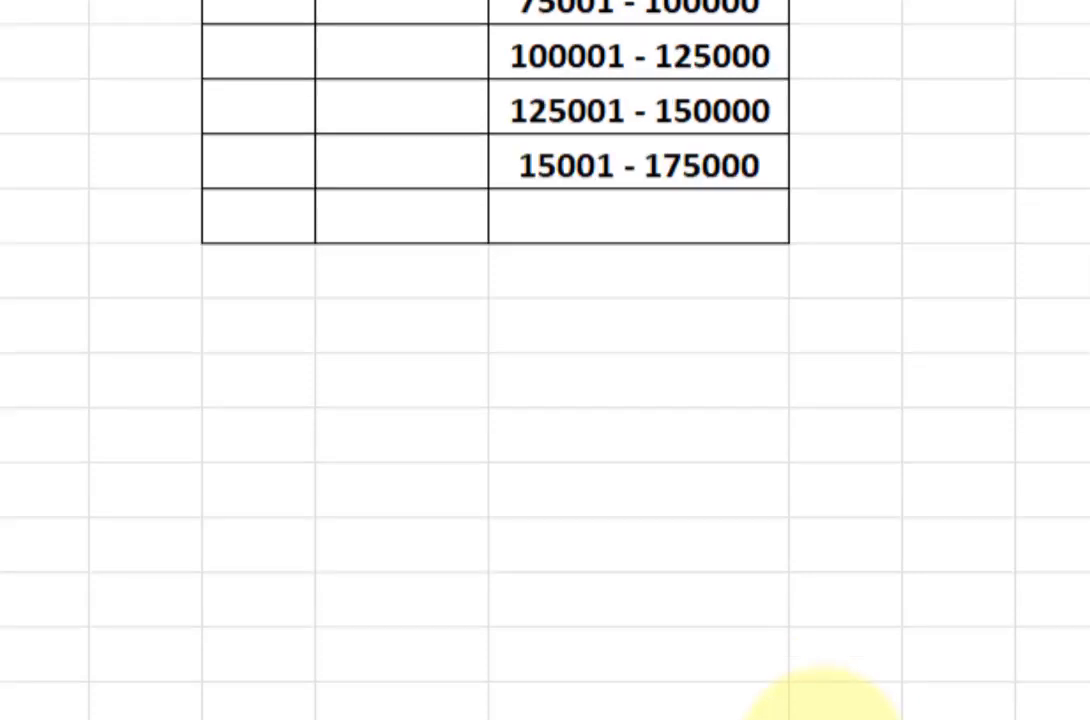
{"action": "left_click_drag", "start_coordinate": [606, 253], "coordinate": [608, 594]}
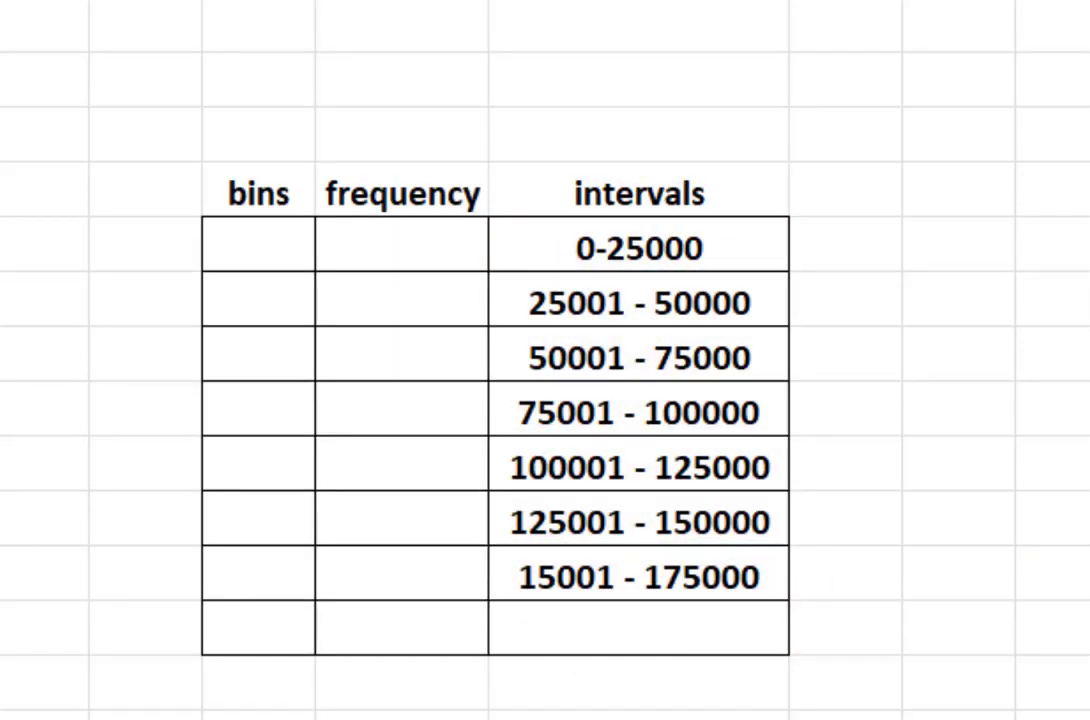
Enter 25000 and 50000 as the first two bins and widen the bins column
{"action": "left_click", "coordinate": [280, 251]}
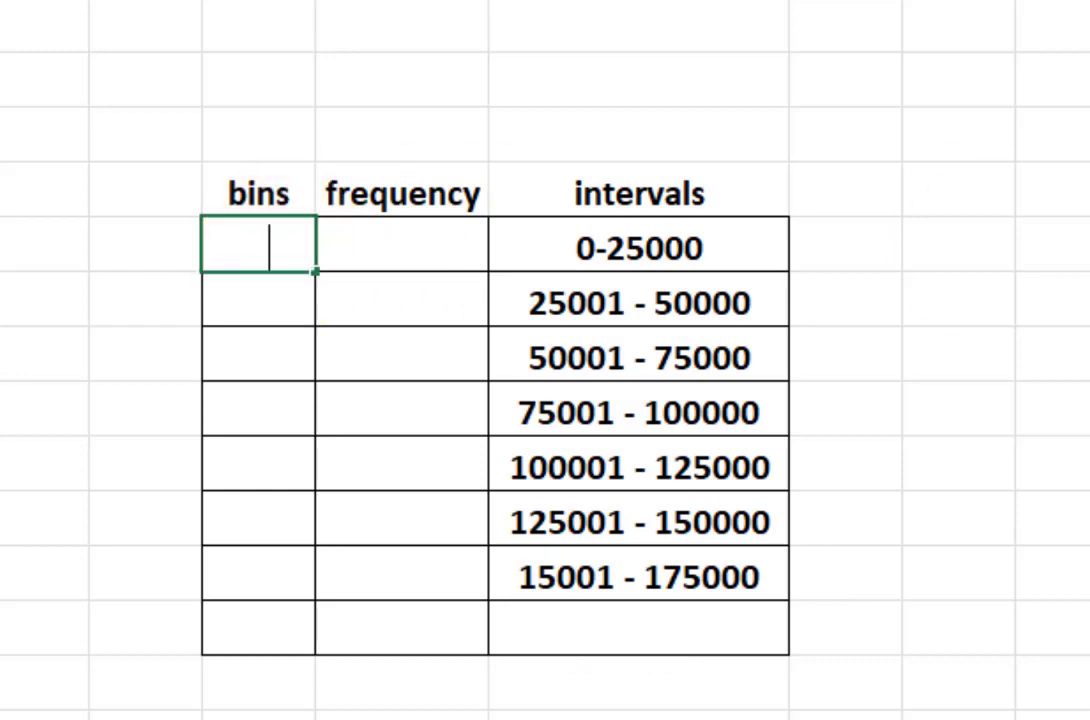
{"action": "type", "text": "25000"}
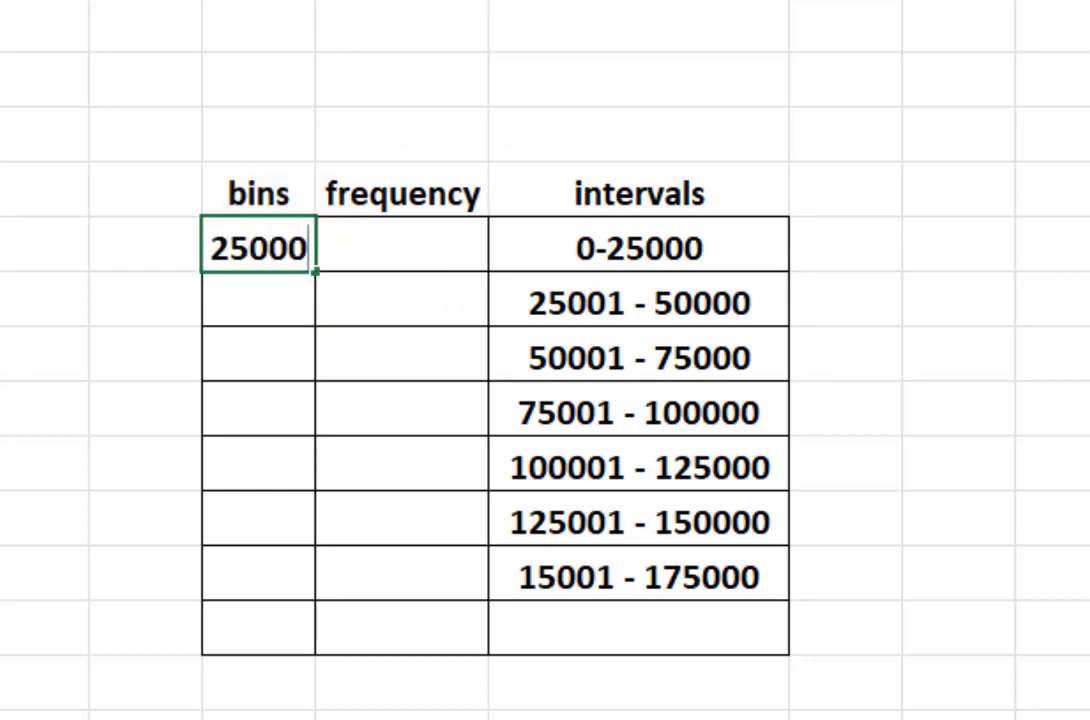
{"action": "left_click", "coordinate": [246, 292]}
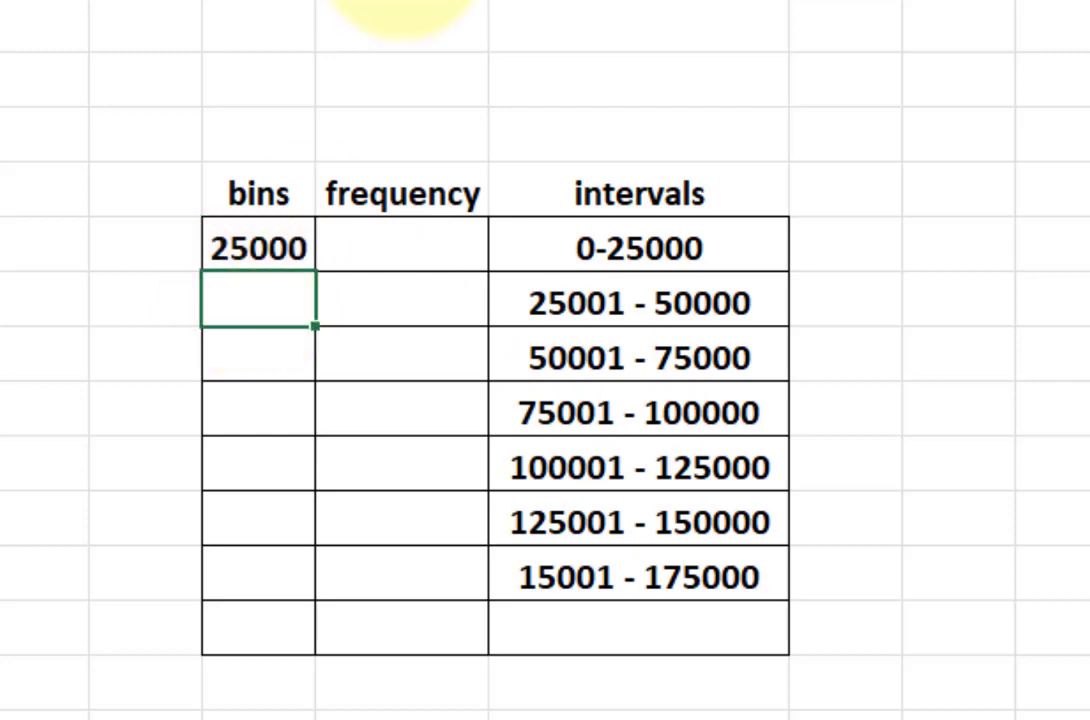
{"action": "left_click_drag", "start_coordinate": [316, 2], "coordinate": [387, 2]}
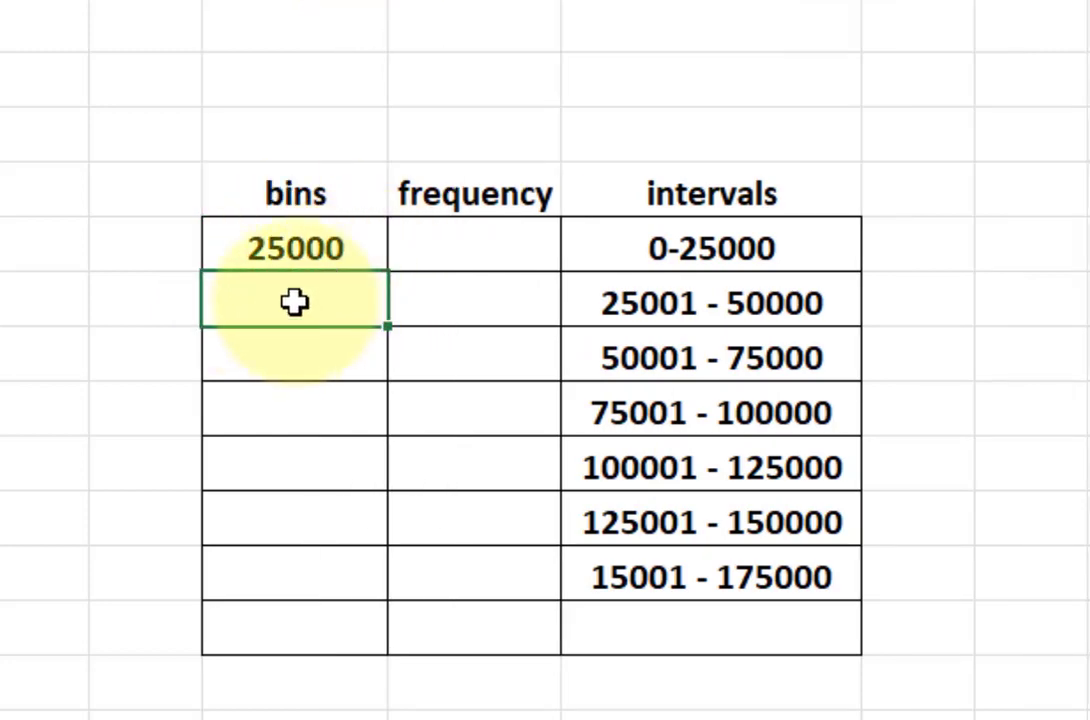
{"action": "type", "text": "50000"}
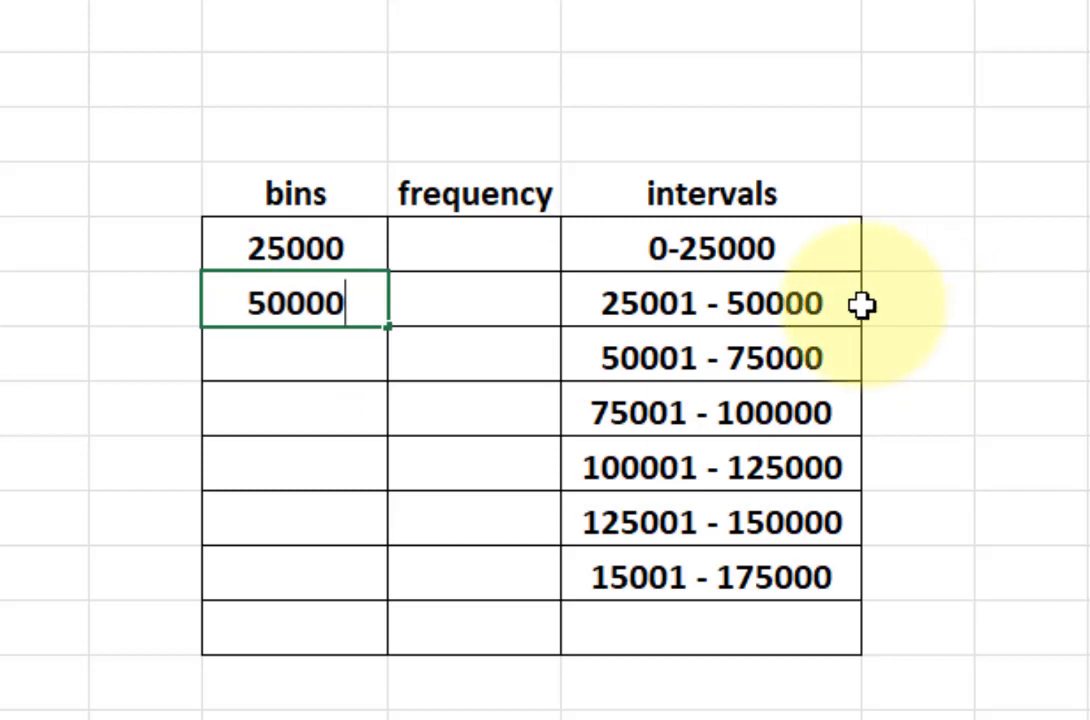
{"action": "left_click", "coordinate": [323, 335]}
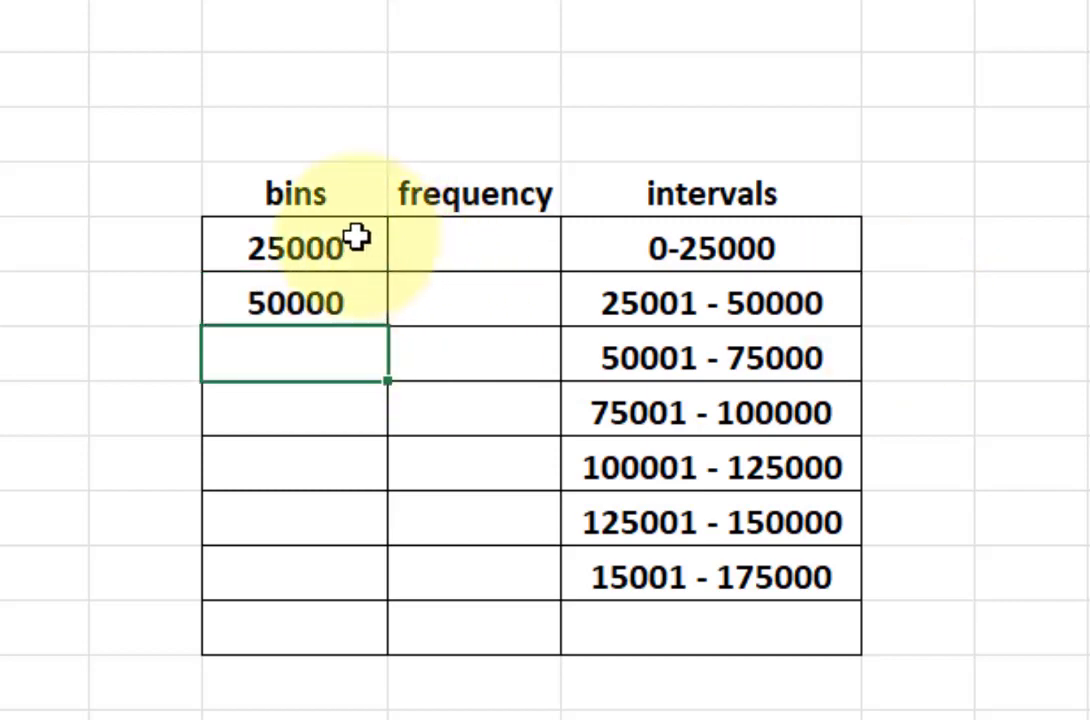
Extend the series from the first two bins down to 175000 in the seventh row
{"action": "left_click_drag", "start_coordinate": [358, 236], "coordinate": [360, 287]}
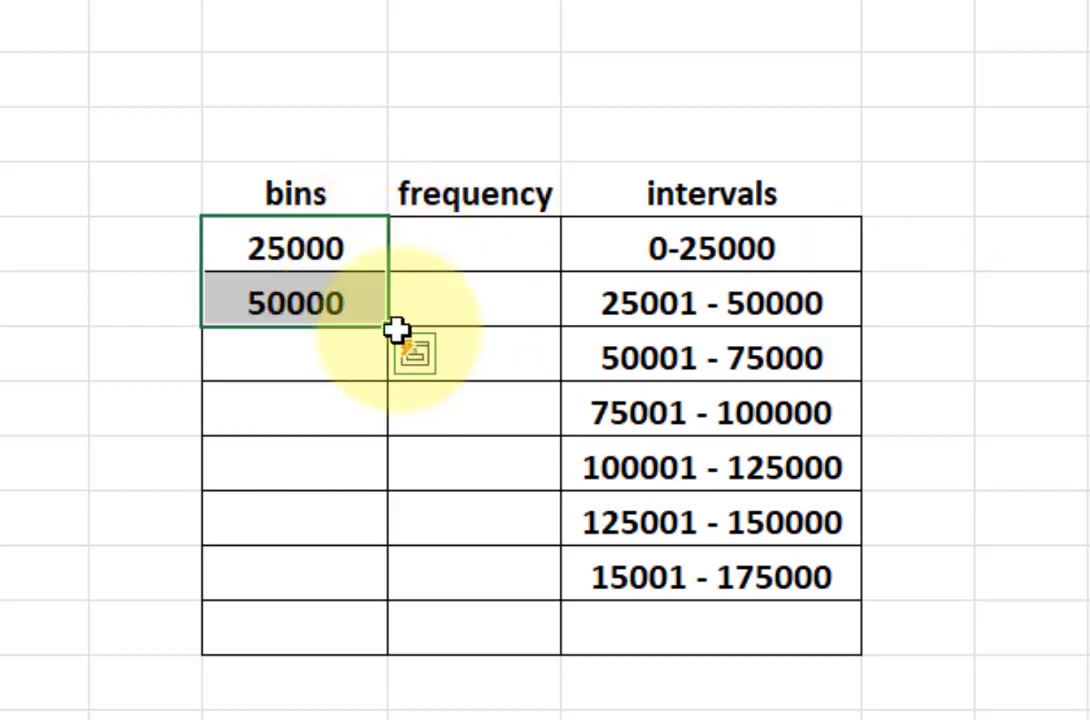
{"action": "left_click_drag", "start_coordinate": [389, 330], "coordinate": [370, 594]}
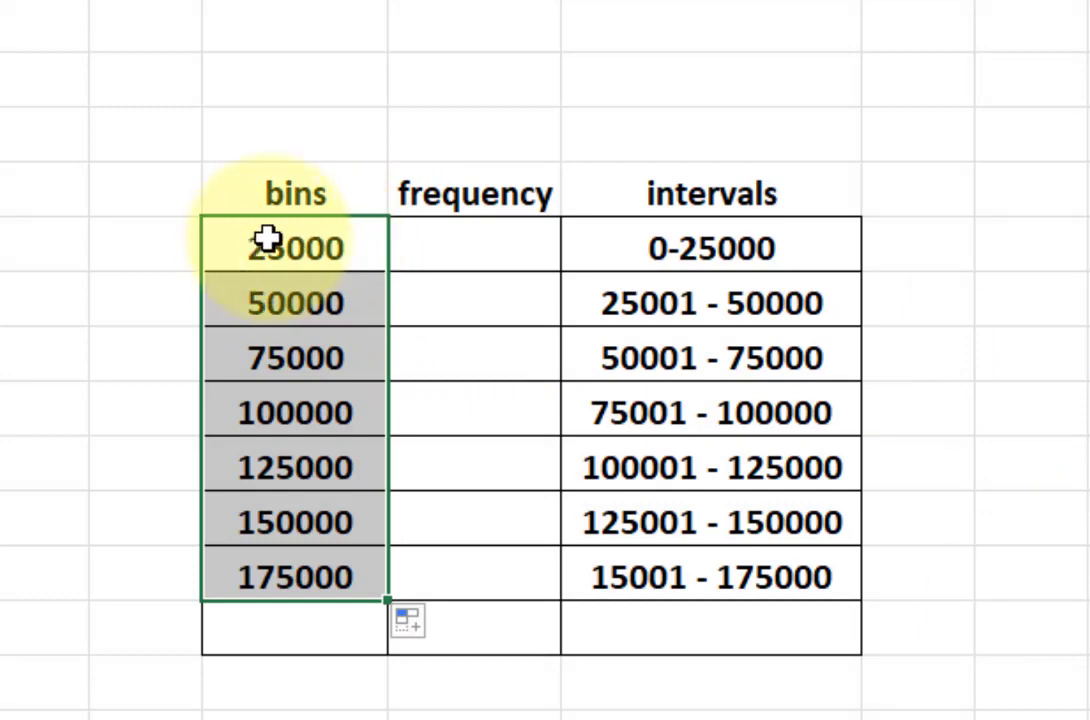
{"action": "left_click", "coordinate": [285, 582]}
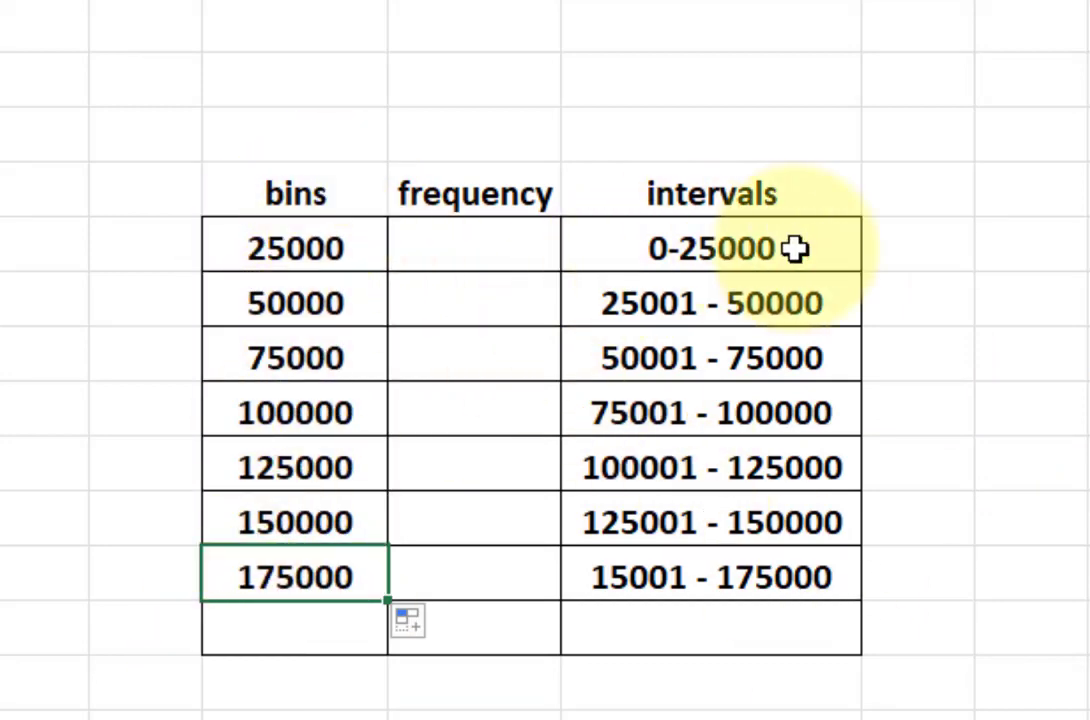
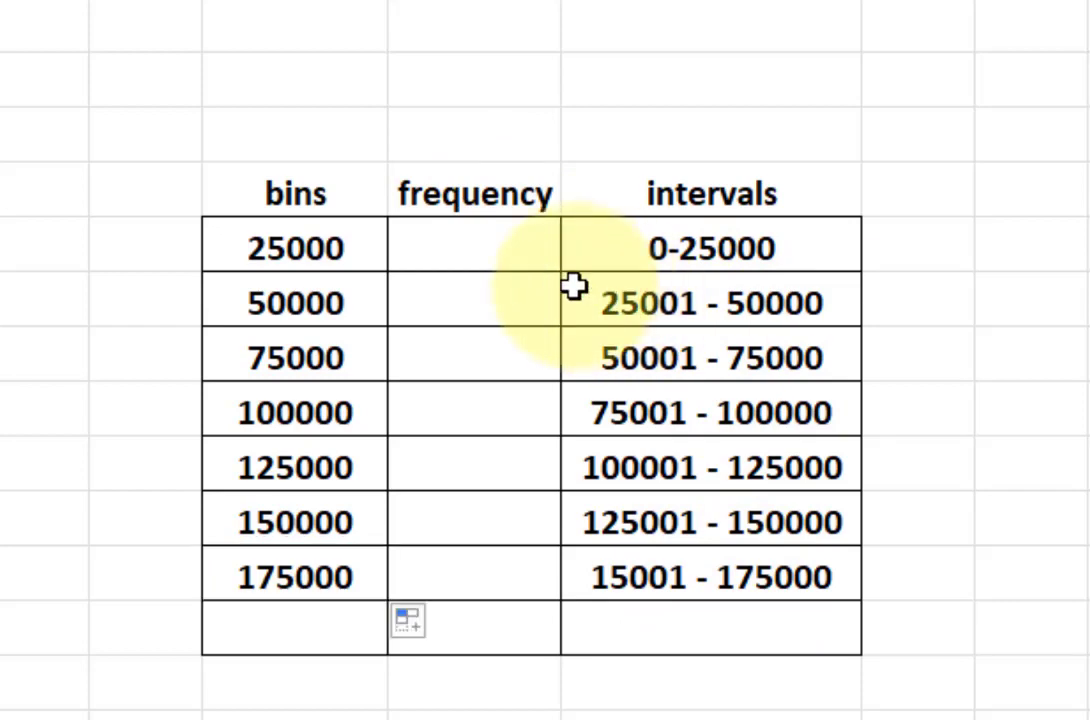
Select all eight frequency cells, K6:K13, and start a FREQUENCY formula in them
{"action": "double_click", "coordinate": [457, 244]}
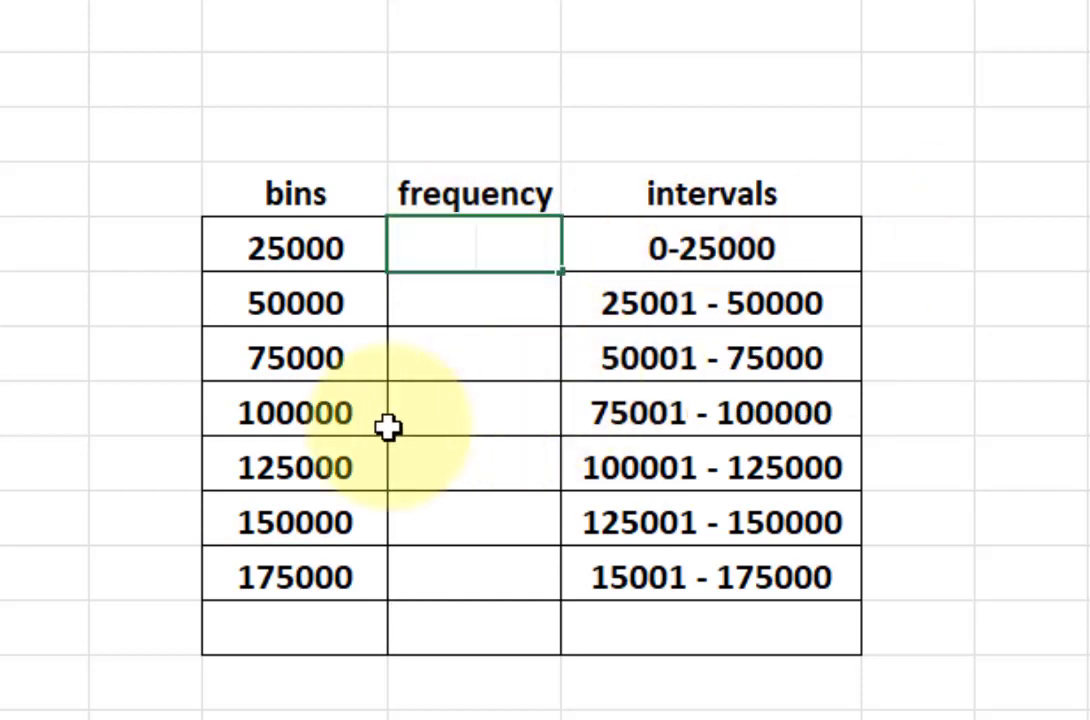
{"action": "left_click", "coordinate": [384, 425]}
{"action": "left_click", "coordinate": [455, 240]}
{"action": "left_click_drag", "start_coordinate": [455, 240], "coordinate": [446, 632]}
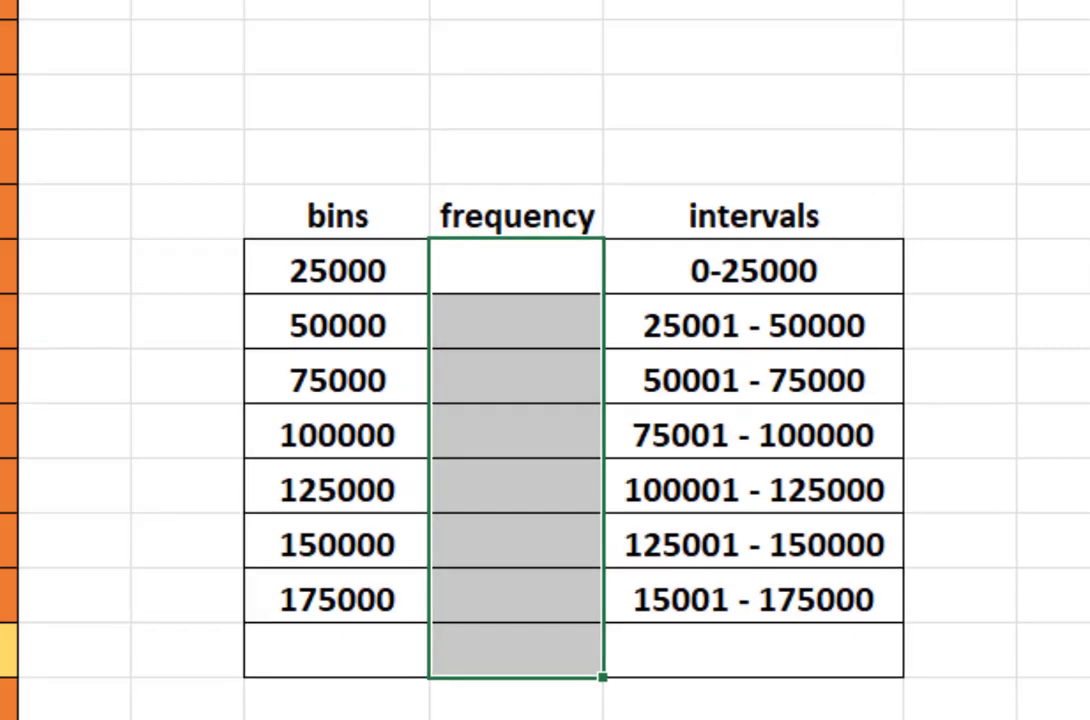
{"action": "left_click", "coordinate": [117, 127]}
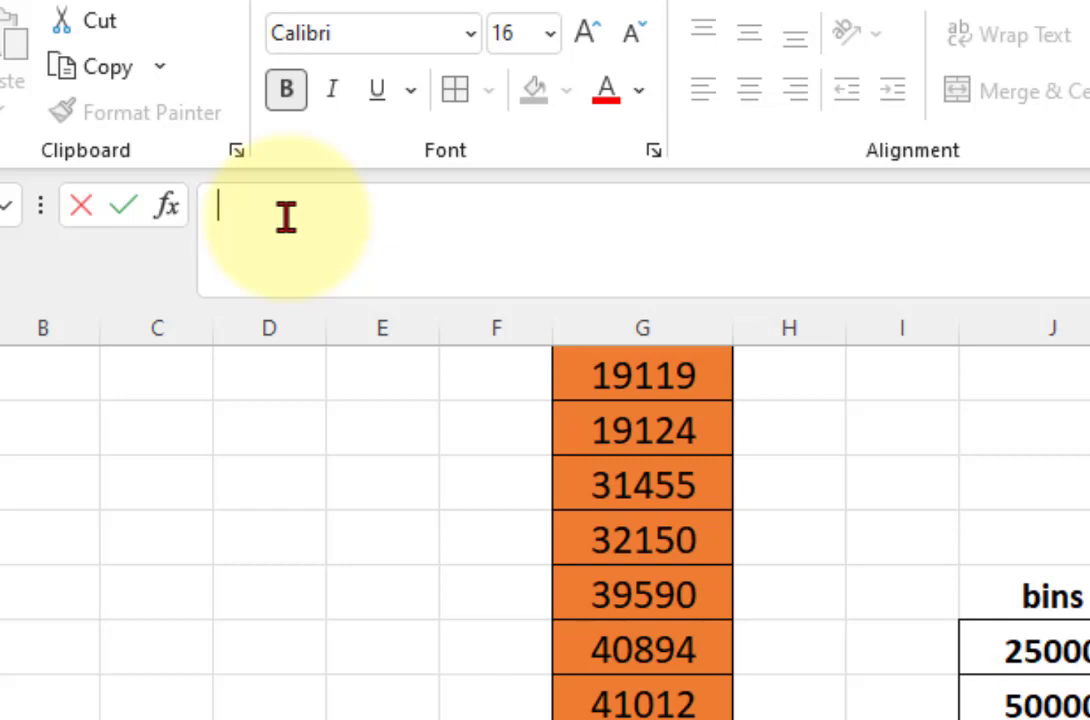
{"action": "type", "text": "="}
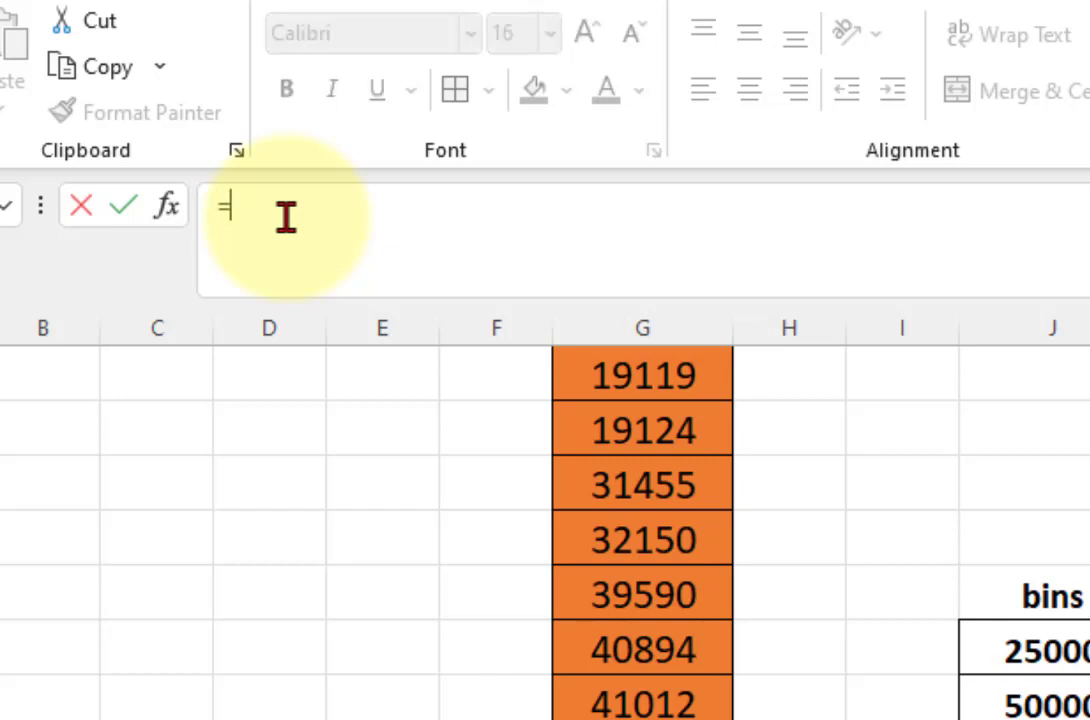
{"action": "type", "text": "frre"}
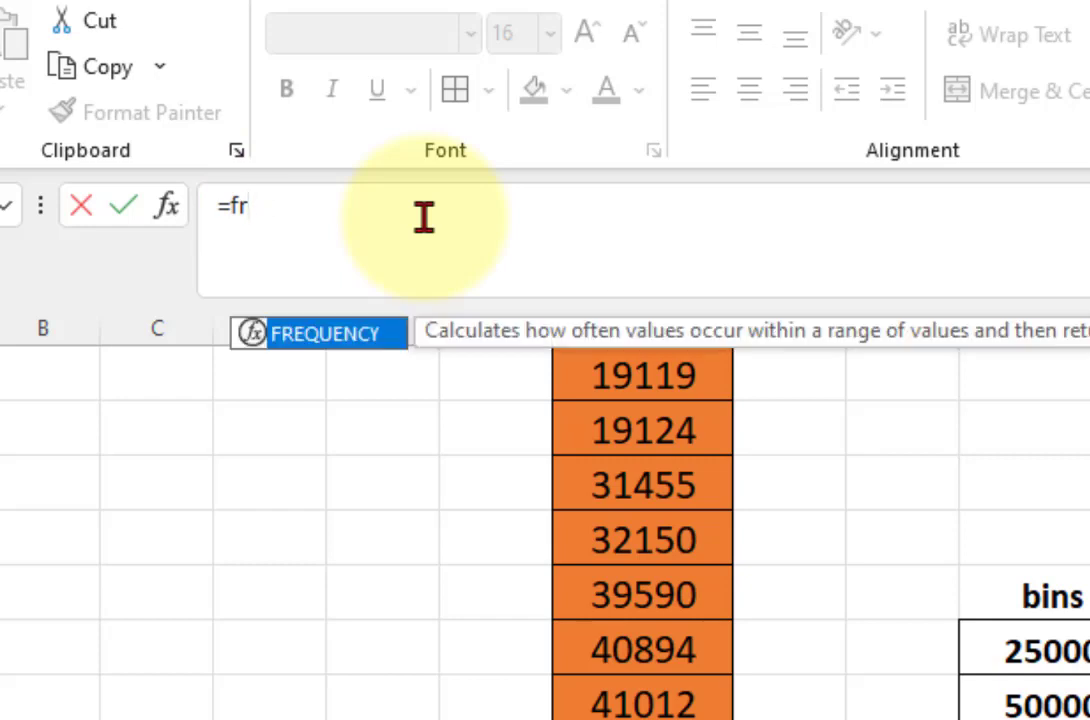
{"action": "double_click", "coordinate": [245, 338]}
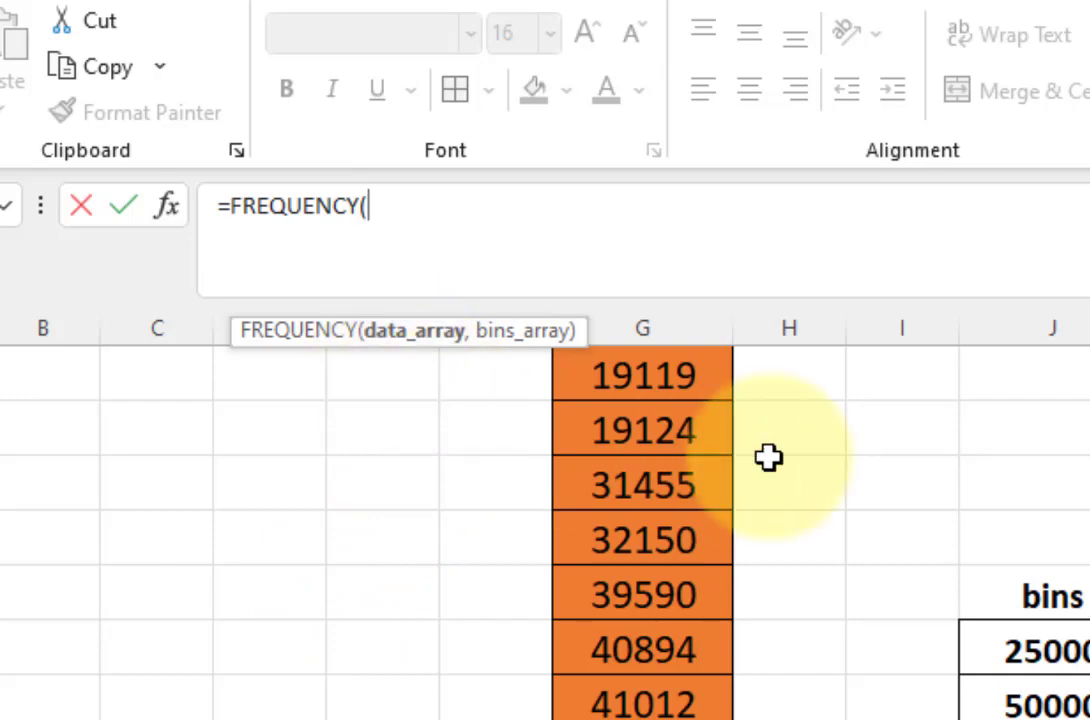
Complete the formula as =FREQUENCY(G1:G26,J6:J12) and commit it as an array formula across the selected cells
{"action": "left_click_drag", "start_coordinate": [651, 380], "coordinate": [652, 715]}
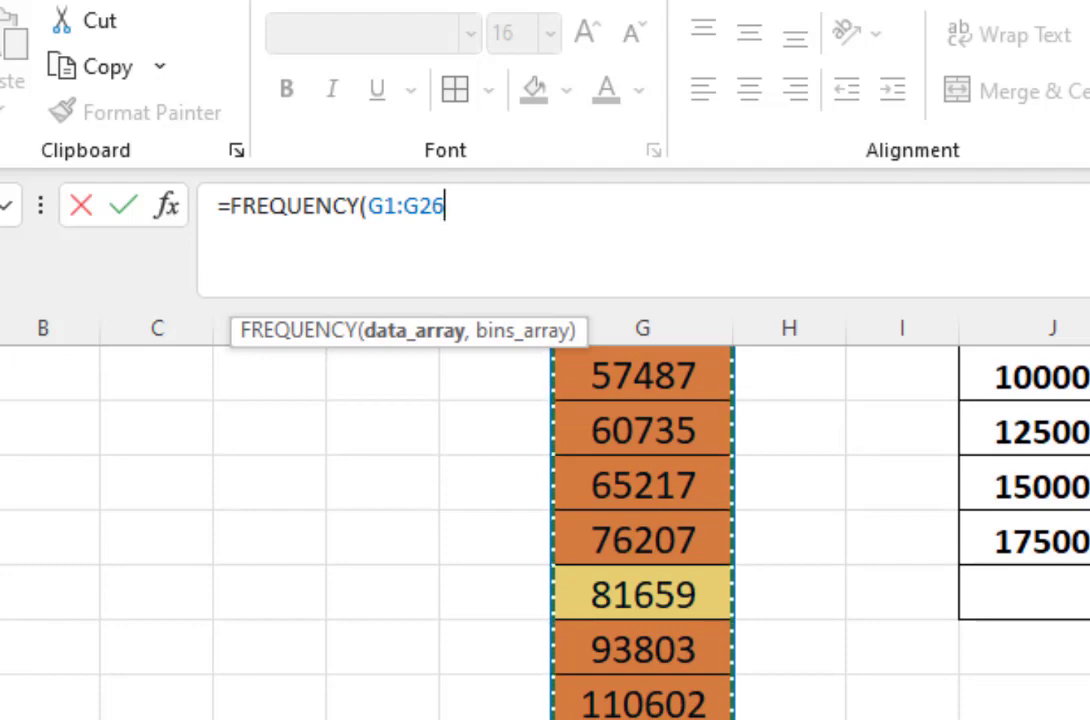
{"action": "scroll", "coordinate": [652, 600], "scroll_direction": "up", "scroll_amount": 3}
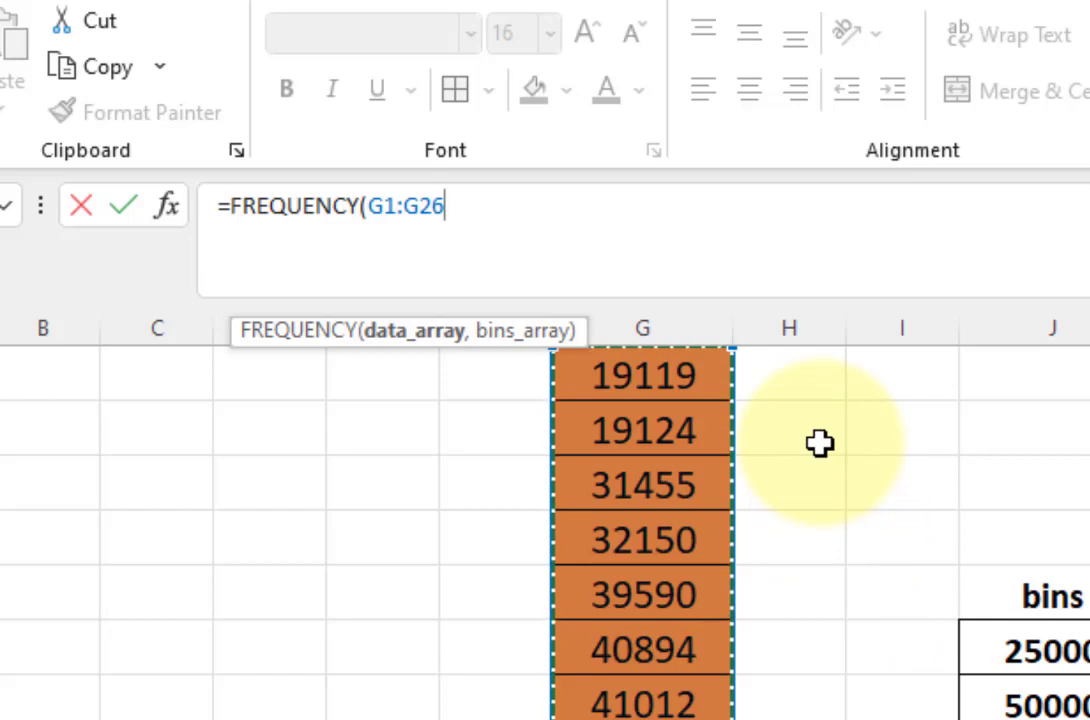
{"action": "type", "text": ","}
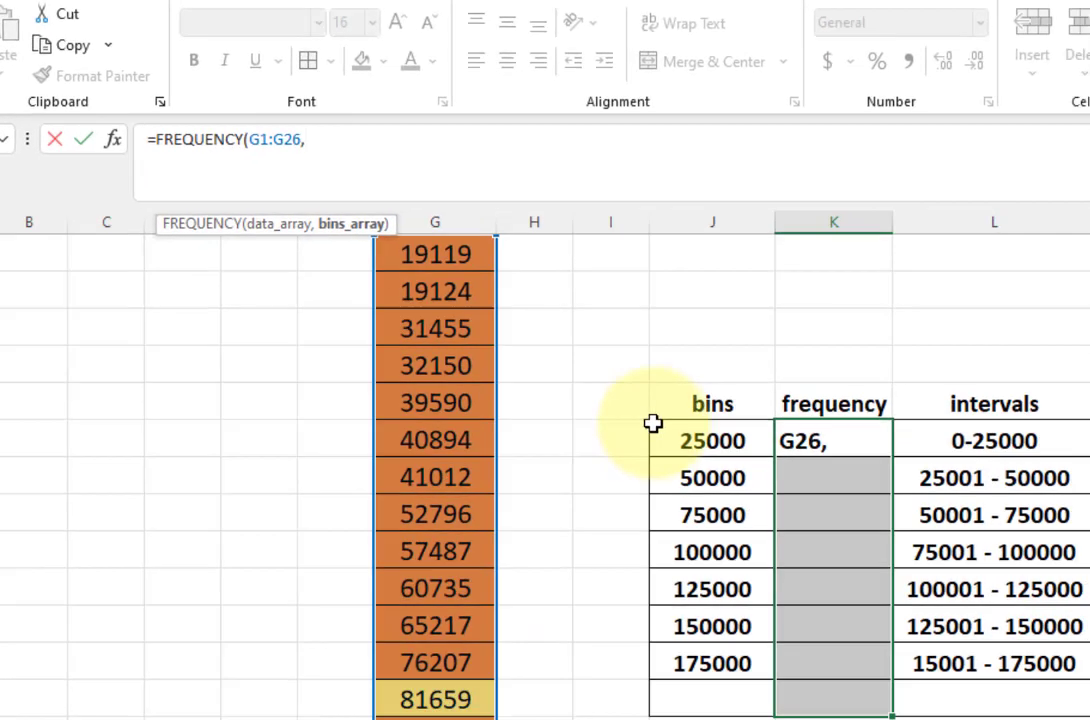
{"action": "left_click_drag", "start_coordinate": [692, 427], "coordinate": [693, 655]}
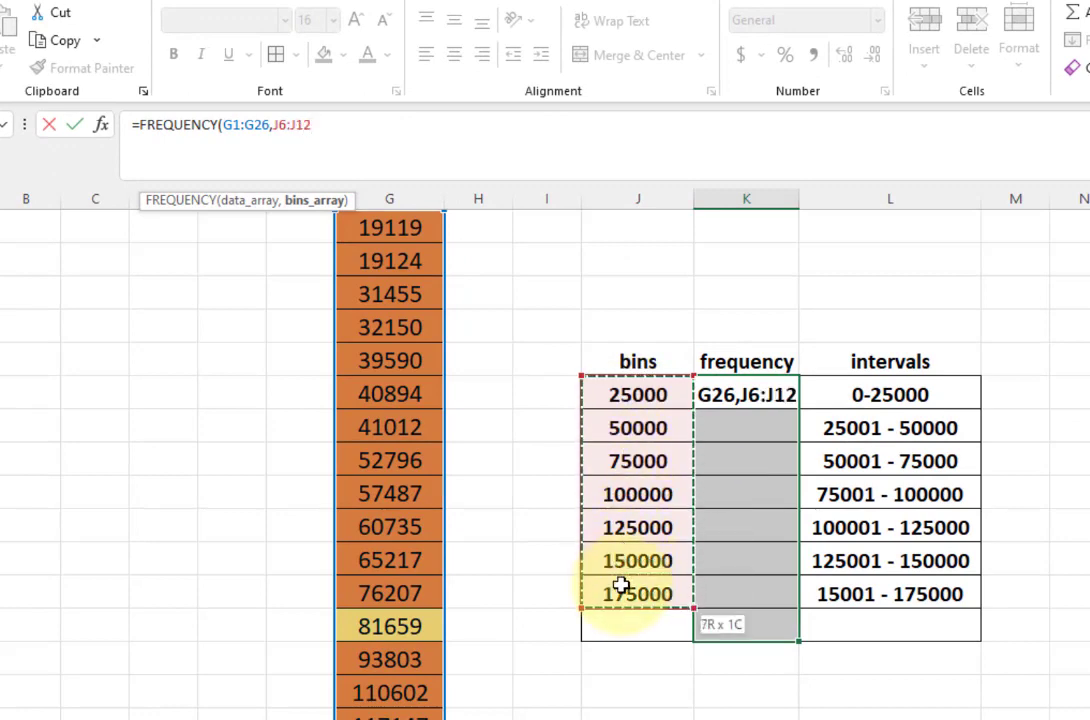
{"action": "left_click_drag", "start_coordinate": [621, 587], "coordinate": [621, 584]}
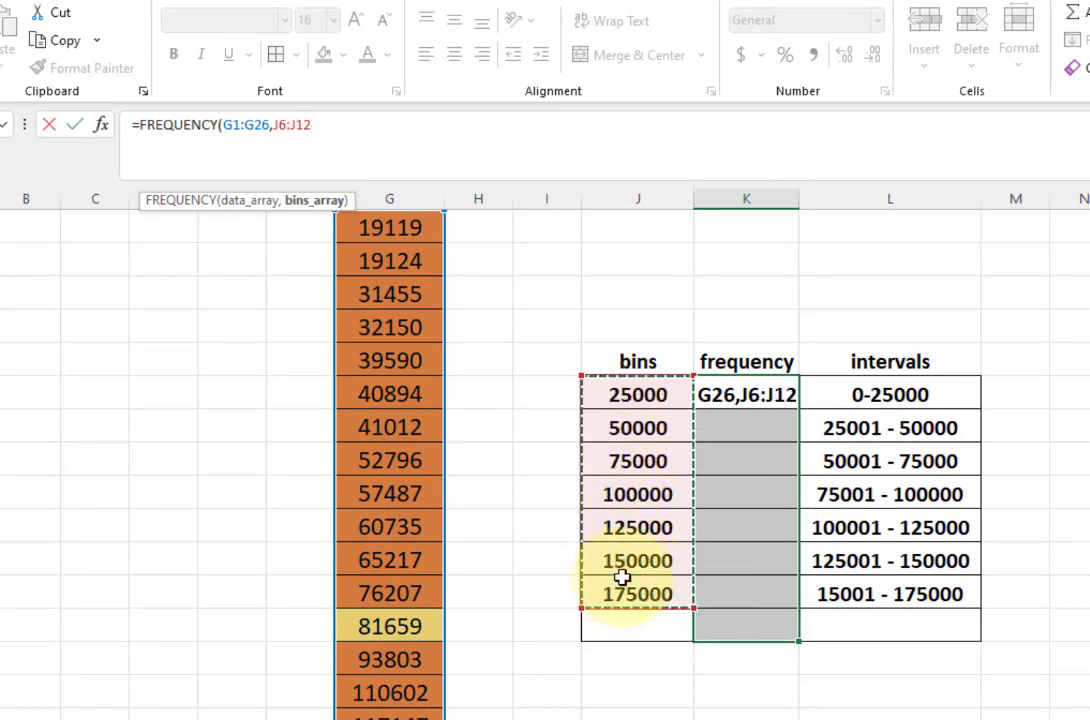
{"action": "type", "text": ")"}
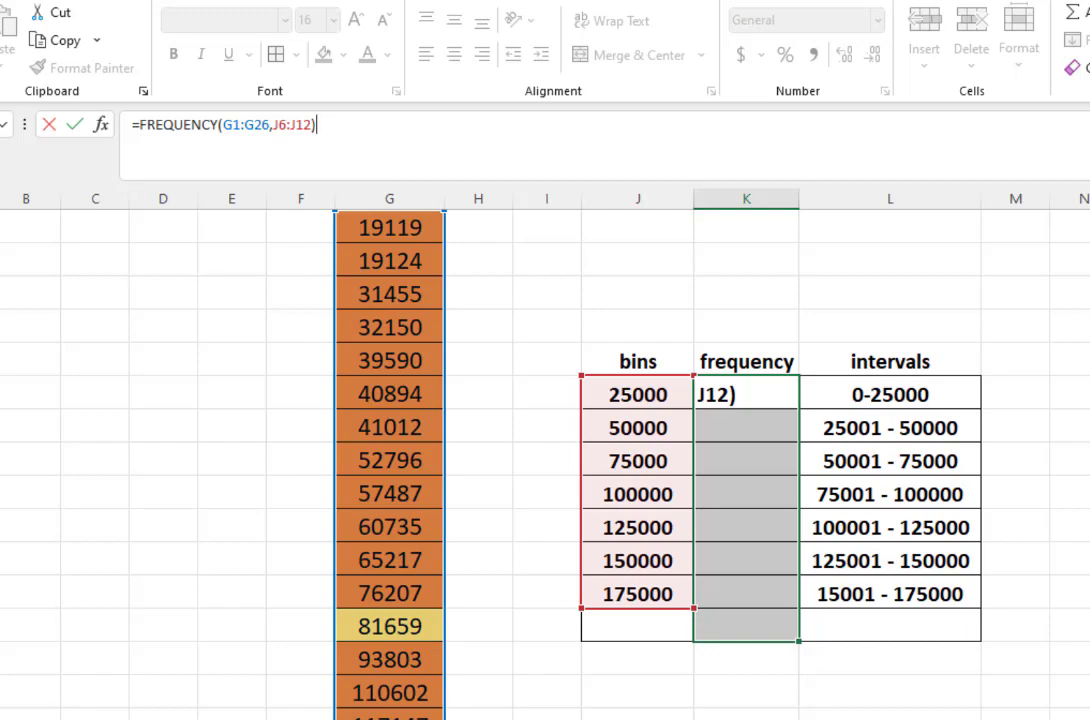
{"action": "key", "text": "ctrl+shift+Return"}
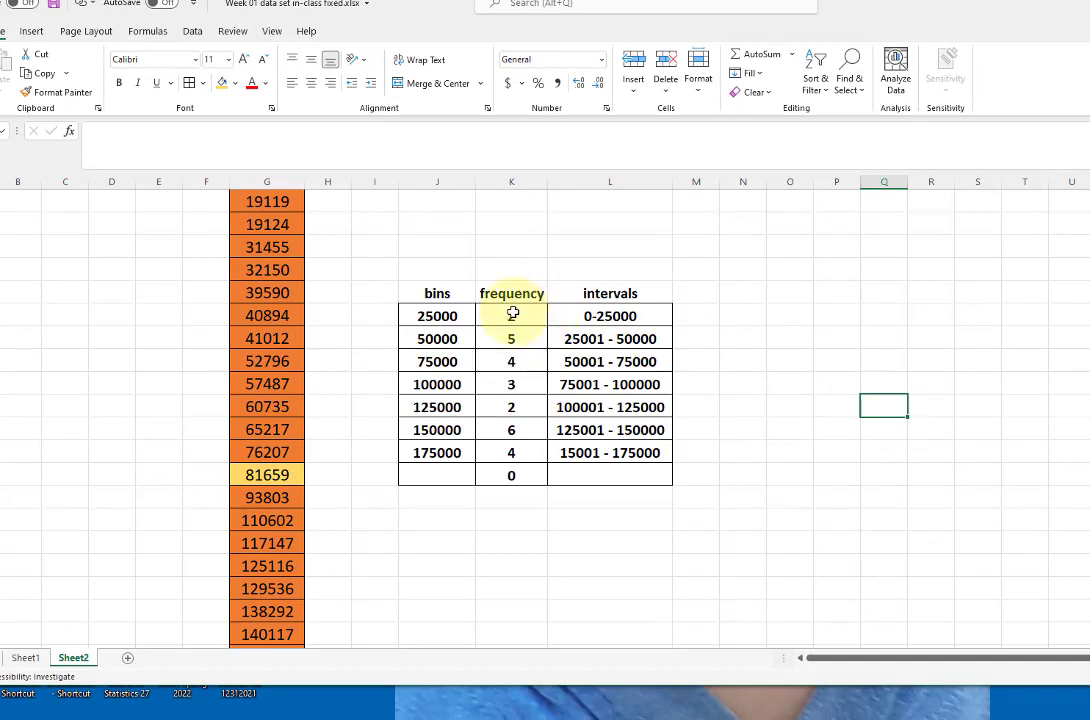
Insert a clustered column chart of the first seven frequencies and place it beside the intervals column
{"action": "left_click_drag", "start_coordinate": [512, 316], "coordinate": [513, 448]}
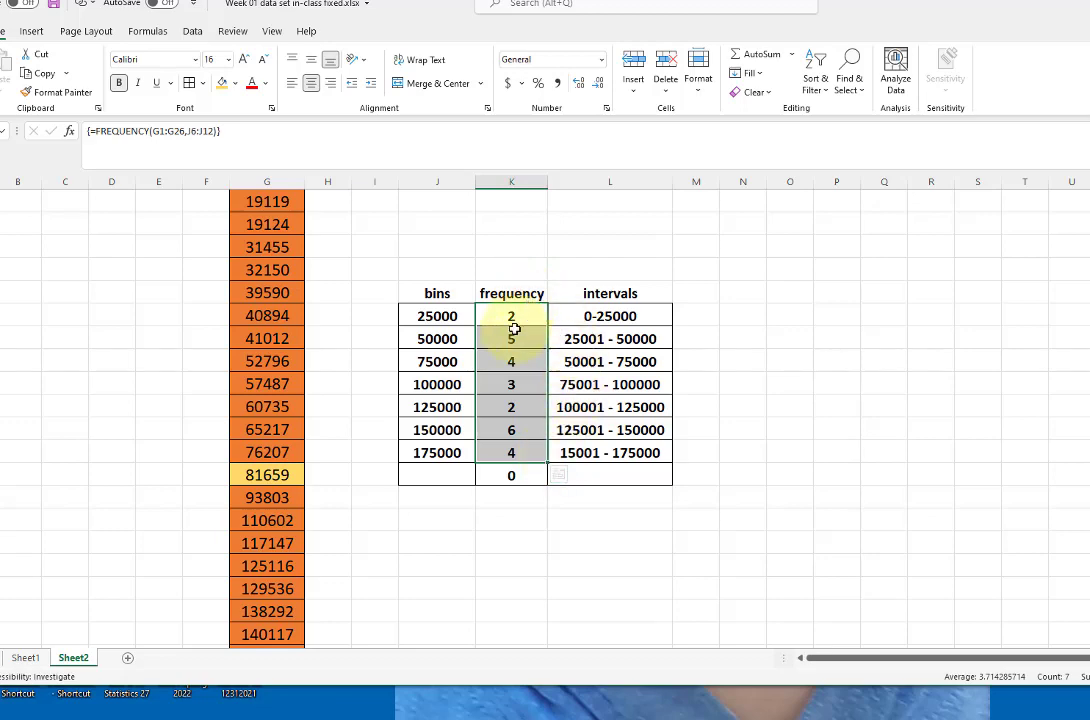
{"action": "left_click", "coordinate": [33, 34]}
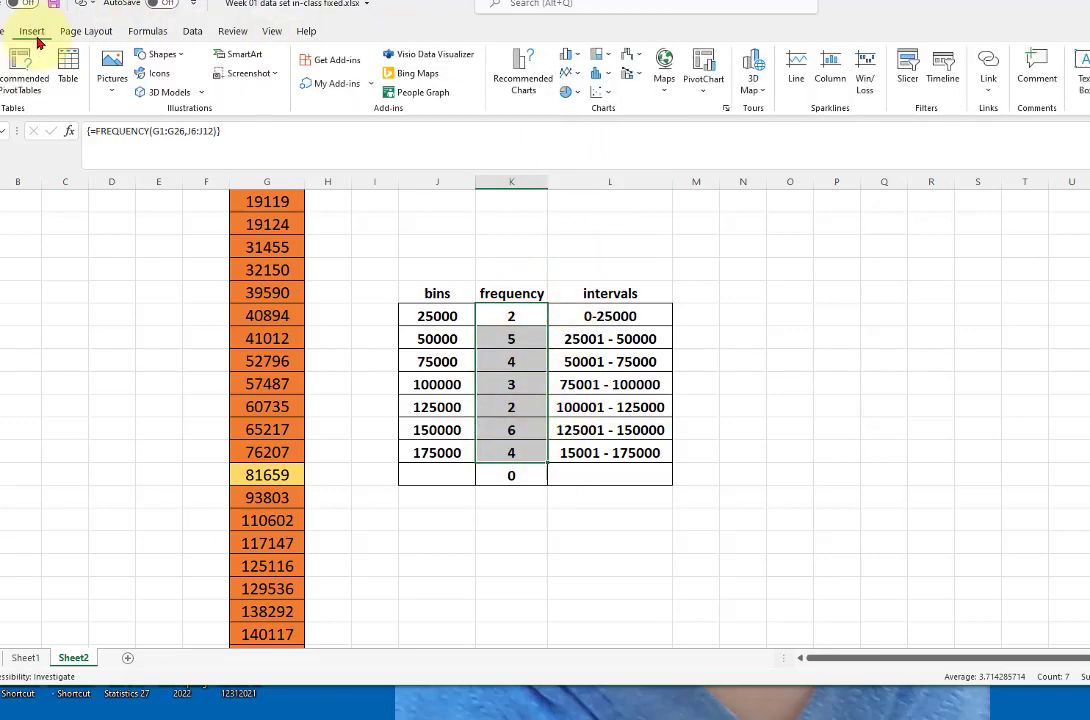
{"action": "left_click", "coordinate": [519, 70]}
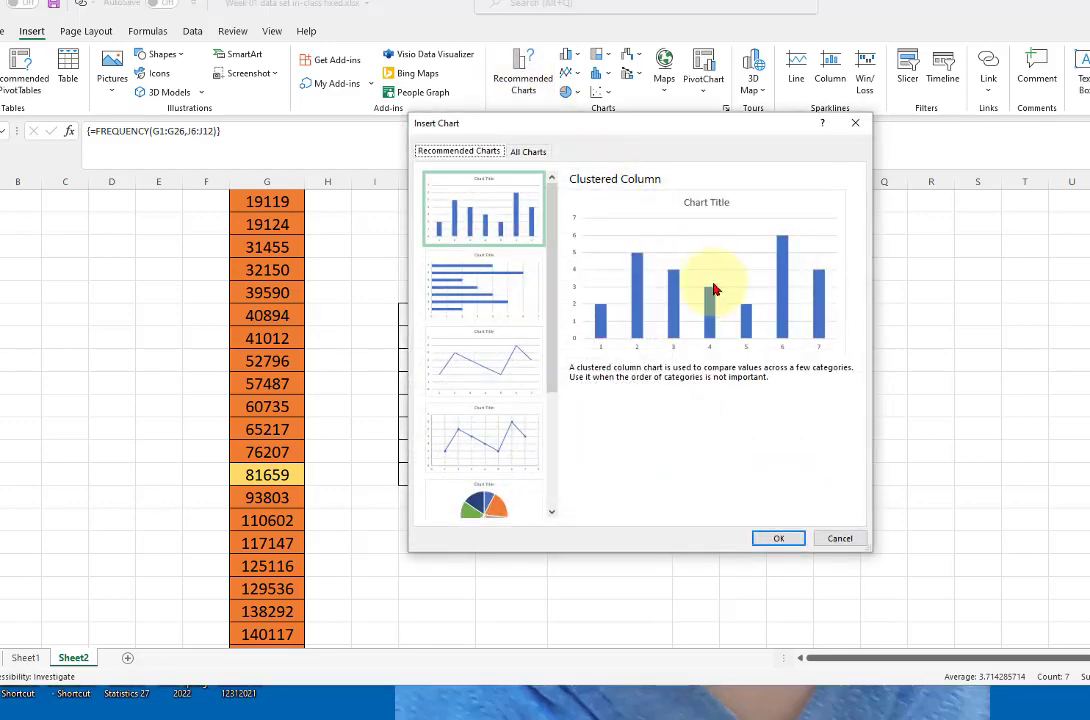
{"action": "left_click", "coordinate": [776, 540]}
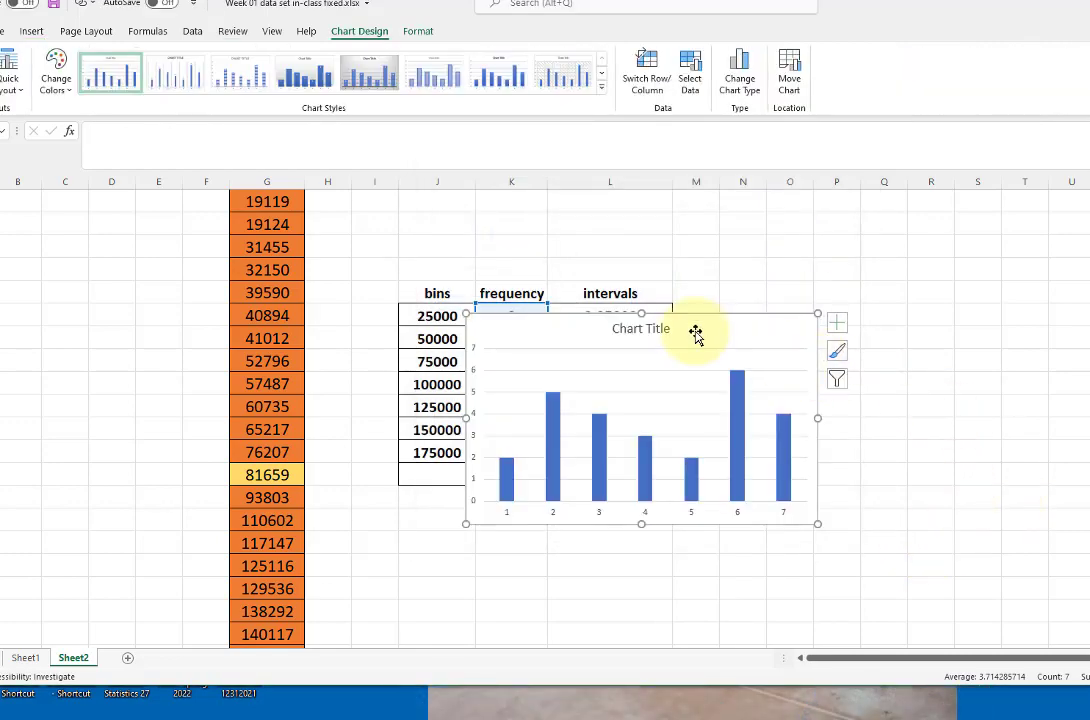
{"action": "left_click_drag", "start_coordinate": [710, 353], "coordinate": [910, 257]}
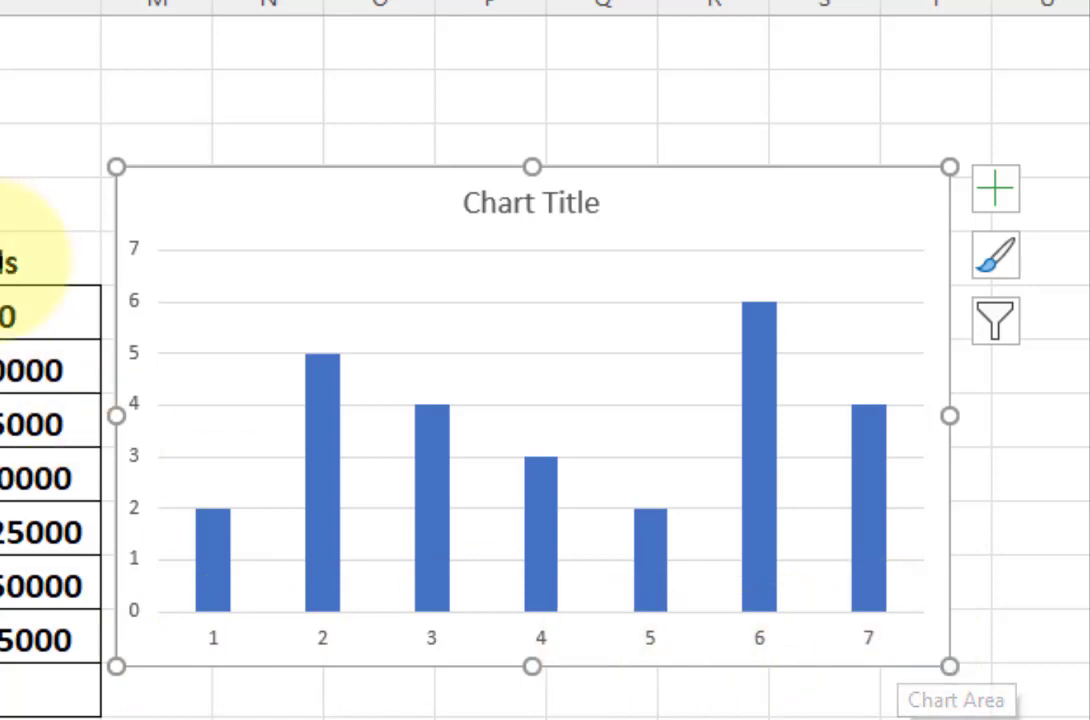
Set the column chart's horizontal axis labels to the intervals in Sheet2 cells L6:L12
{"action": "double_click", "coordinate": [306, 637]}
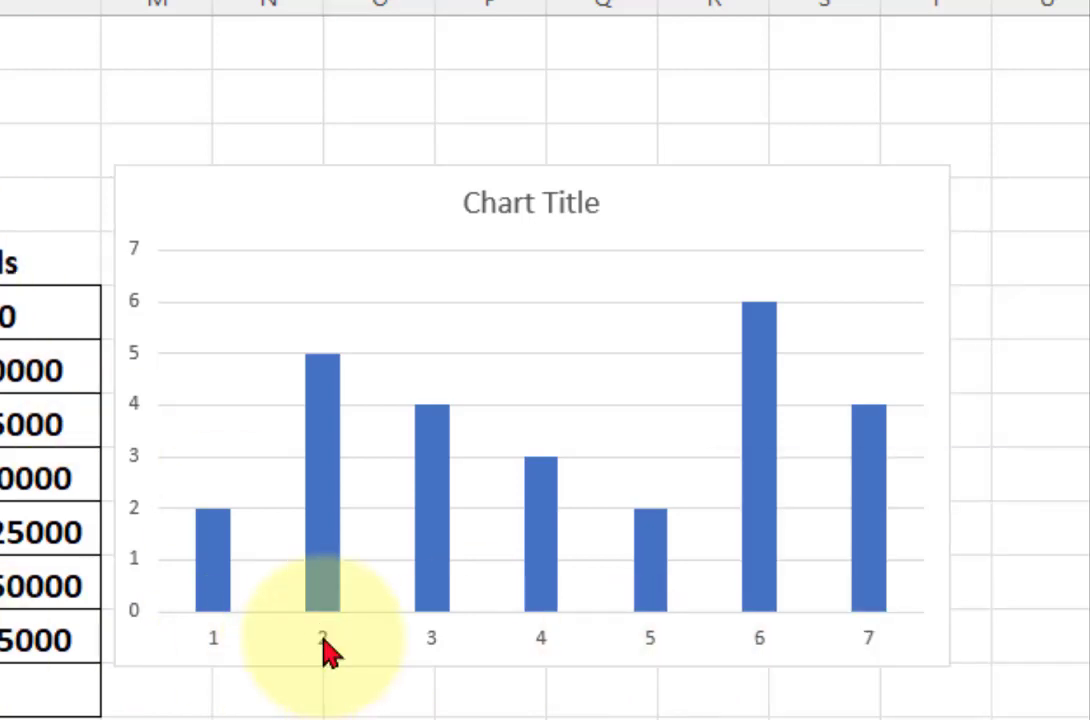
{"action": "left_click", "coordinate": [328, 650]}
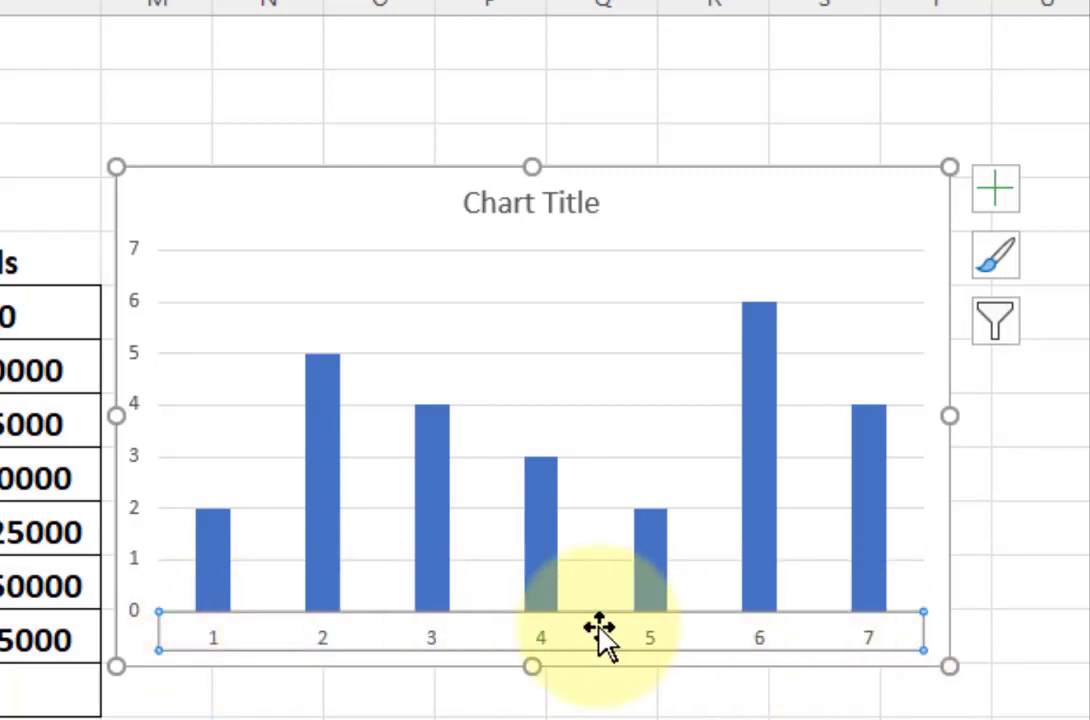
{"action": "right_click", "coordinate": [363, 640]}
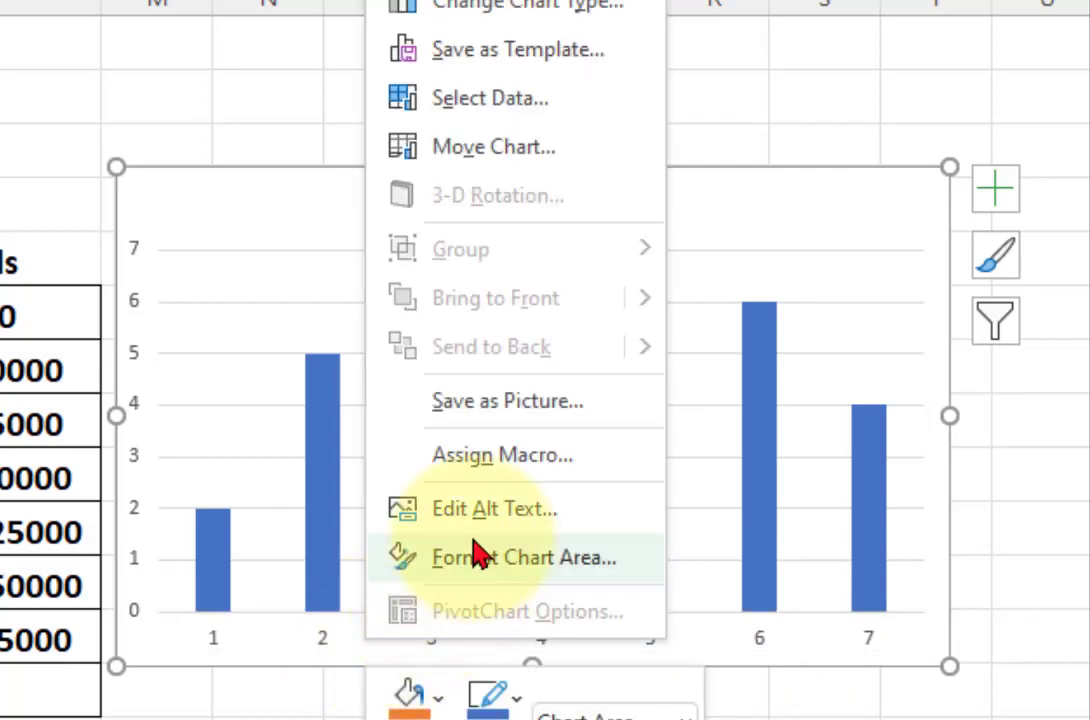
{"action": "left_click", "coordinate": [467, 110]}
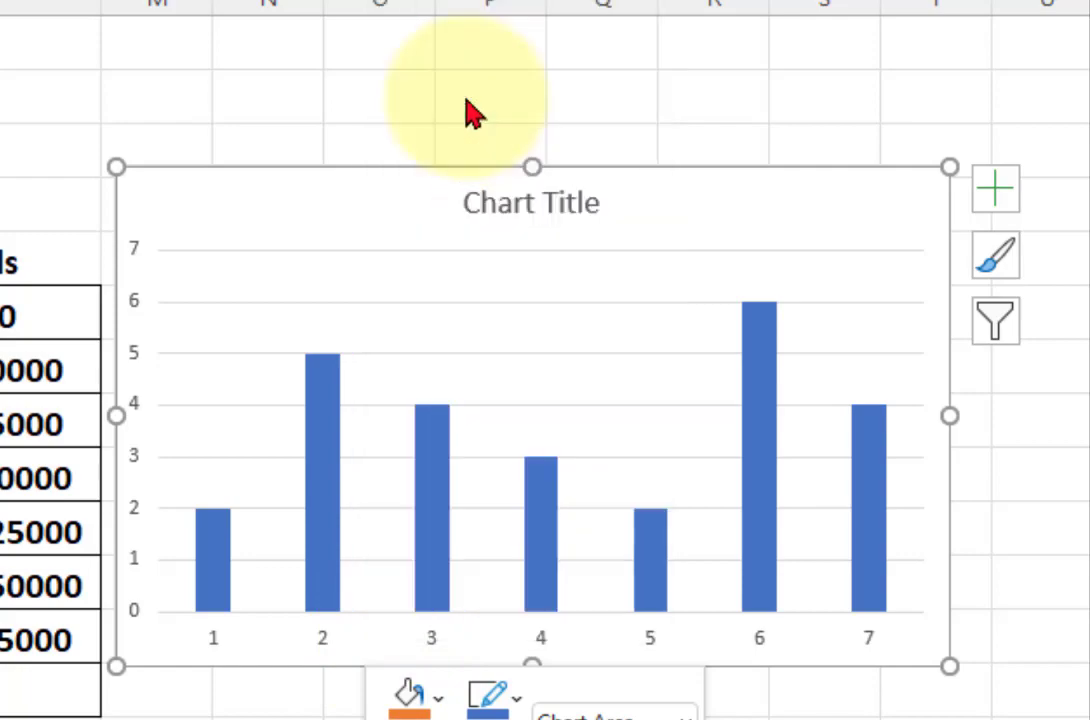
{"action": "left_click", "coordinate": [462, 98]}
{"action": "left_click_drag", "start_coordinate": [0, 262], "coordinate": [0, 0]}
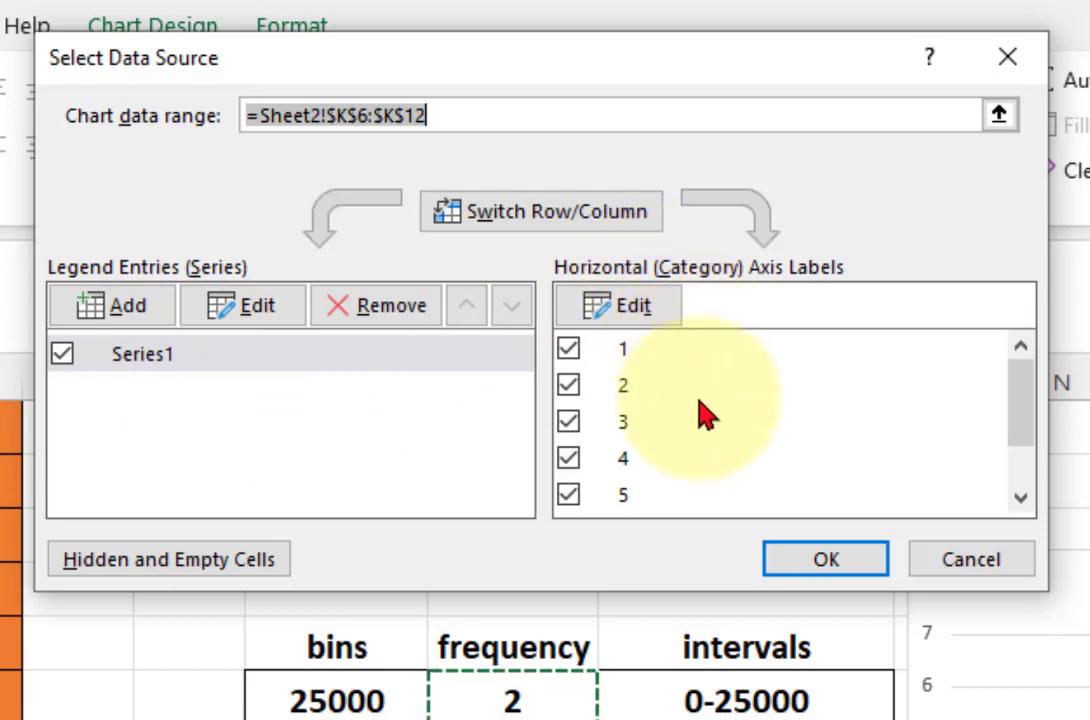
{"action": "left_click", "coordinate": [633, 307]}
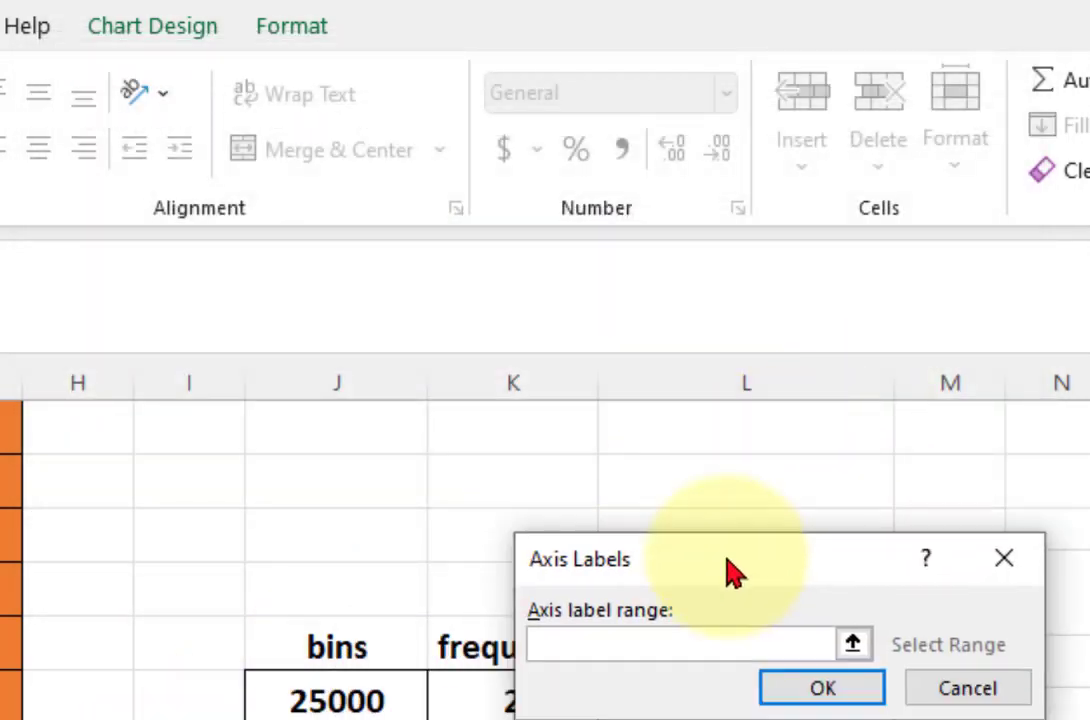
{"action": "left_click_drag", "start_coordinate": [730, 569], "coordinate": [805, 467]}
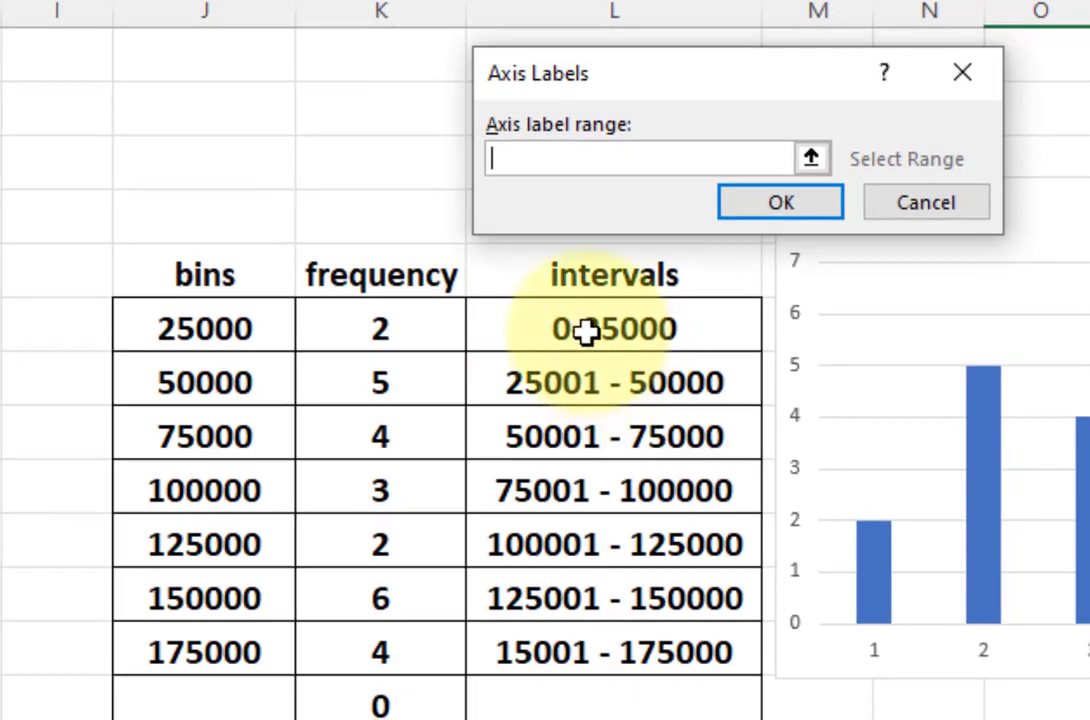
{"action": "left_click_drag", "start_coordinate": [586, 333], "coordinate": [557, 638]}
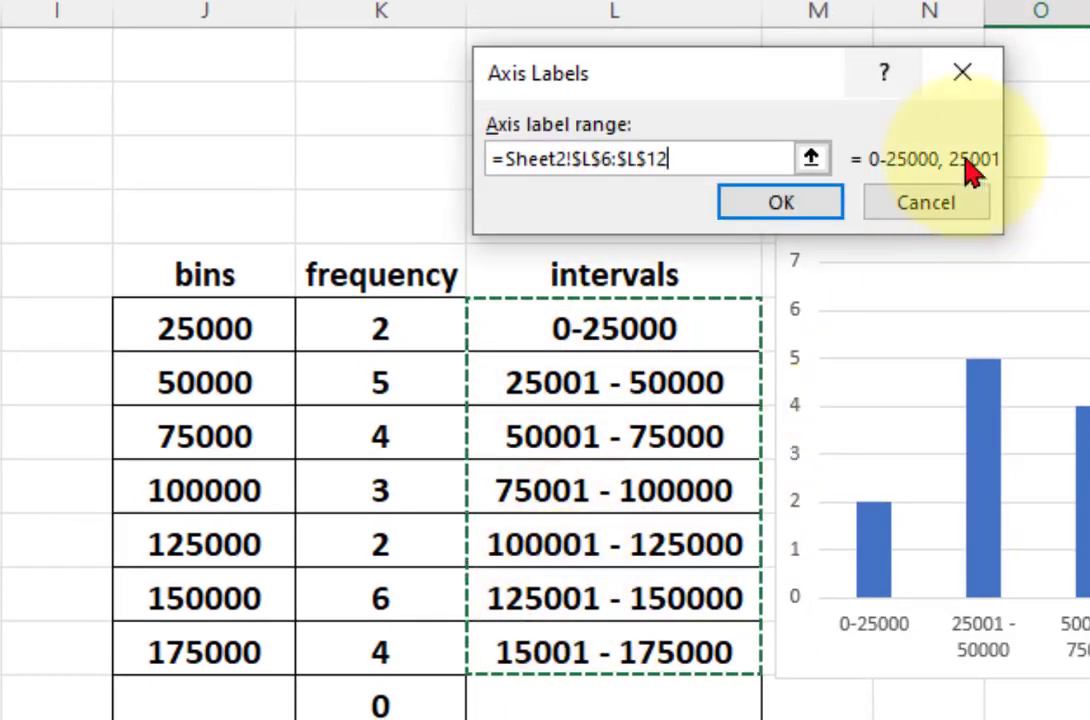
{"action": "left_click", "coordinate": [757, 204]}
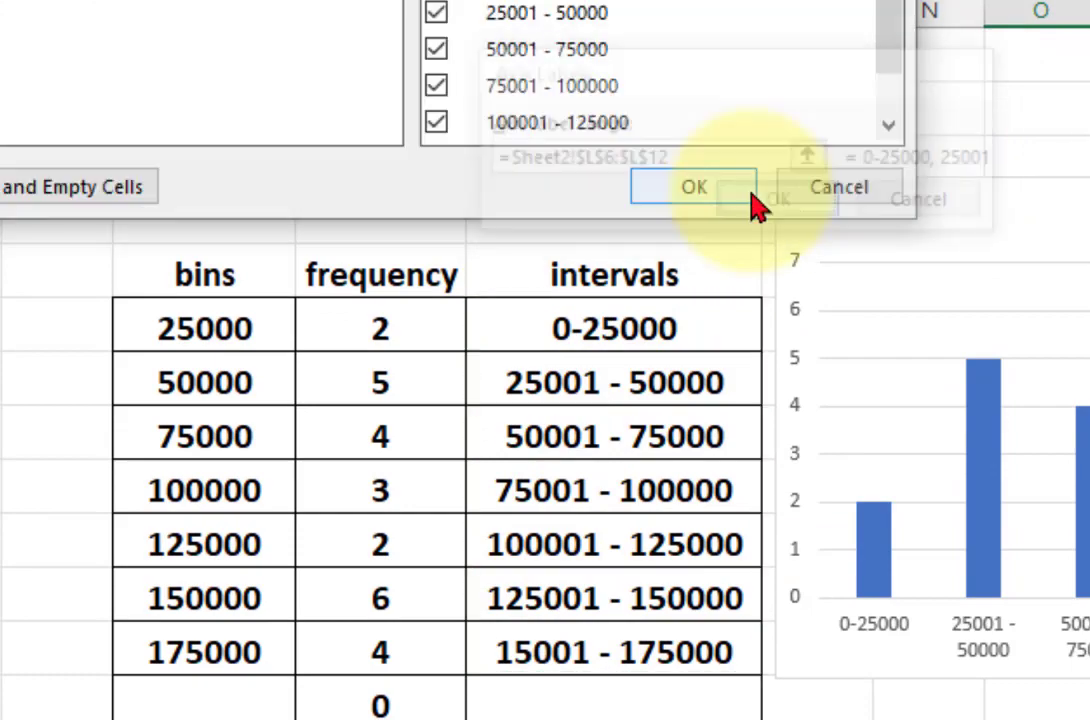
{"action": "left_click", "coordinate": [698, 190]}
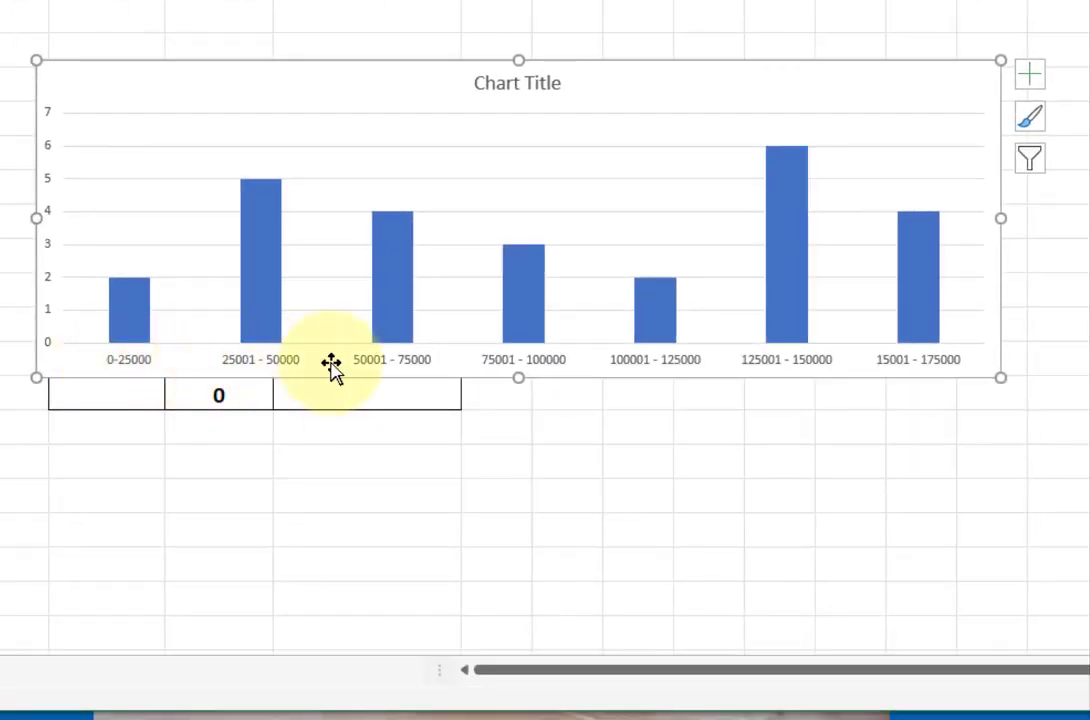
Set the gap width of the chart's columns to 10% and title the chart Income
{"action": "left_click_drag", "start_coordinate": [730, 92], "coordinate": [682, 85]}
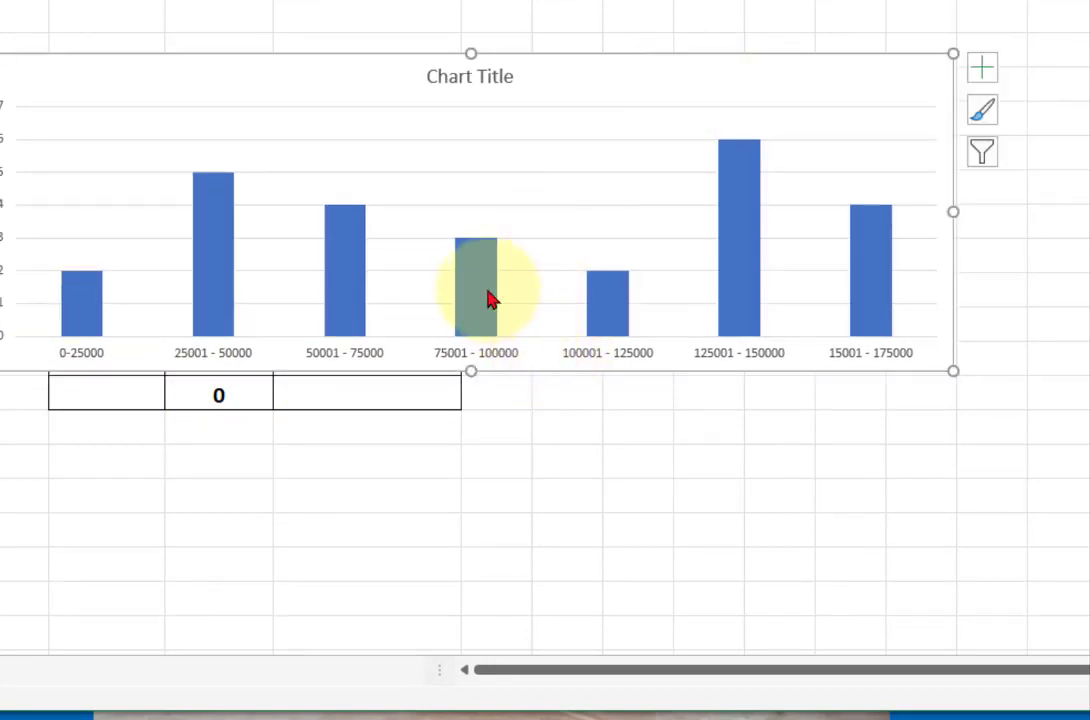
{"action": "left_click", "coordinate": [754, 212]}
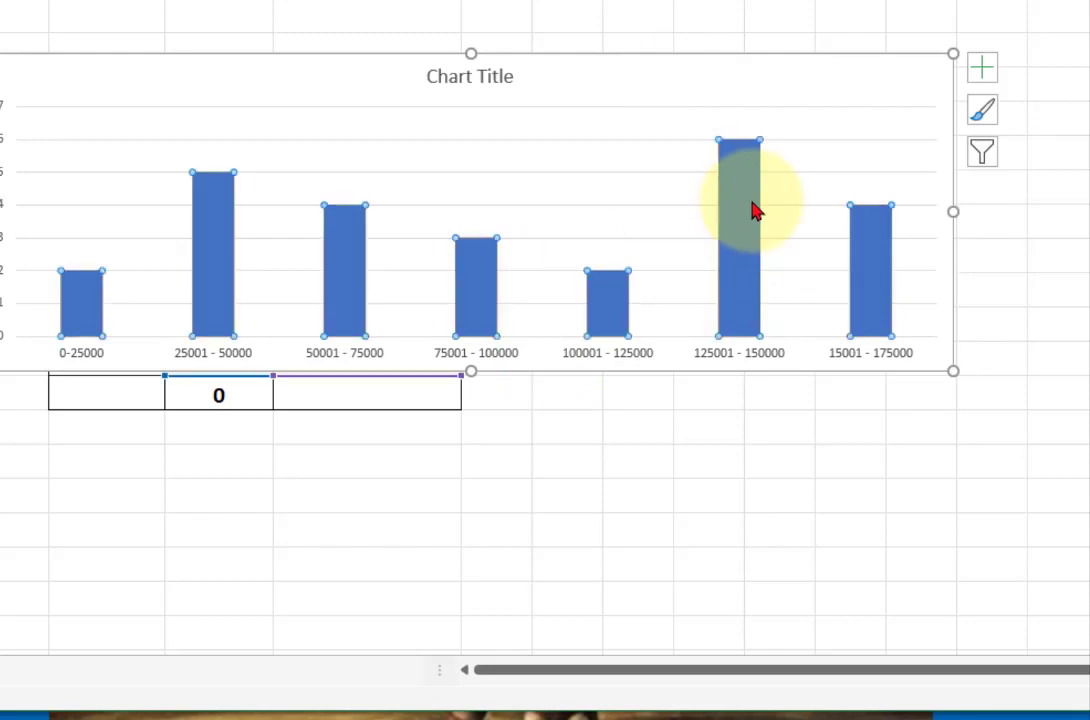
{"action": "key", "text": "ctrl+1"}
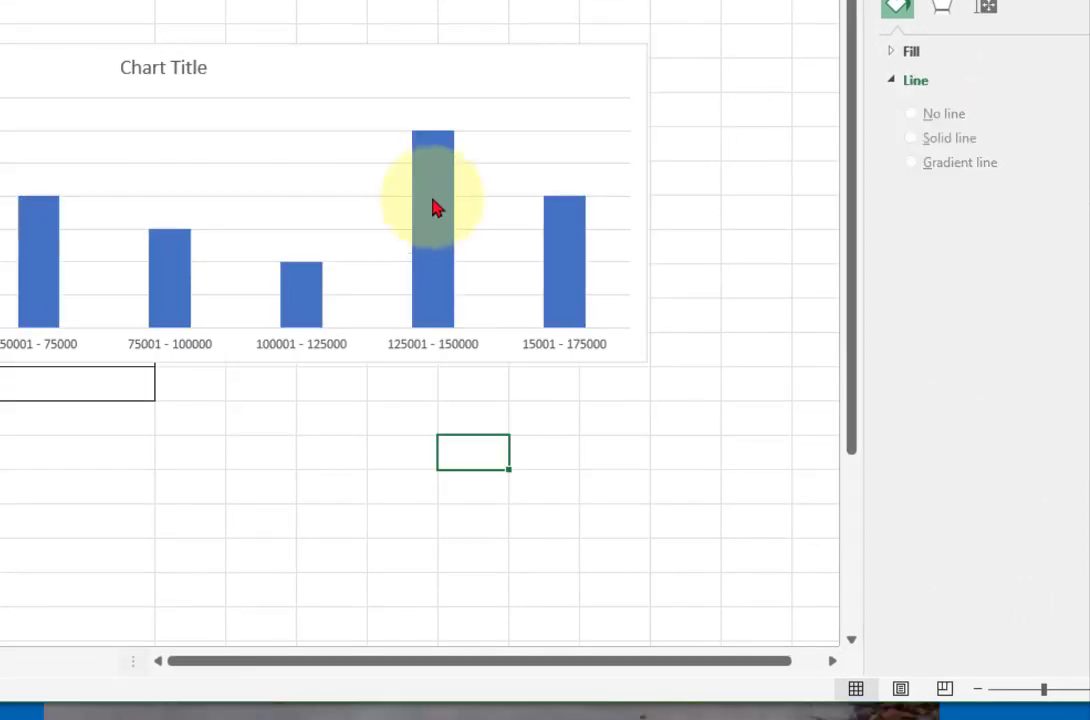
{"action": "left_click", "coordinate": [430, 215]}
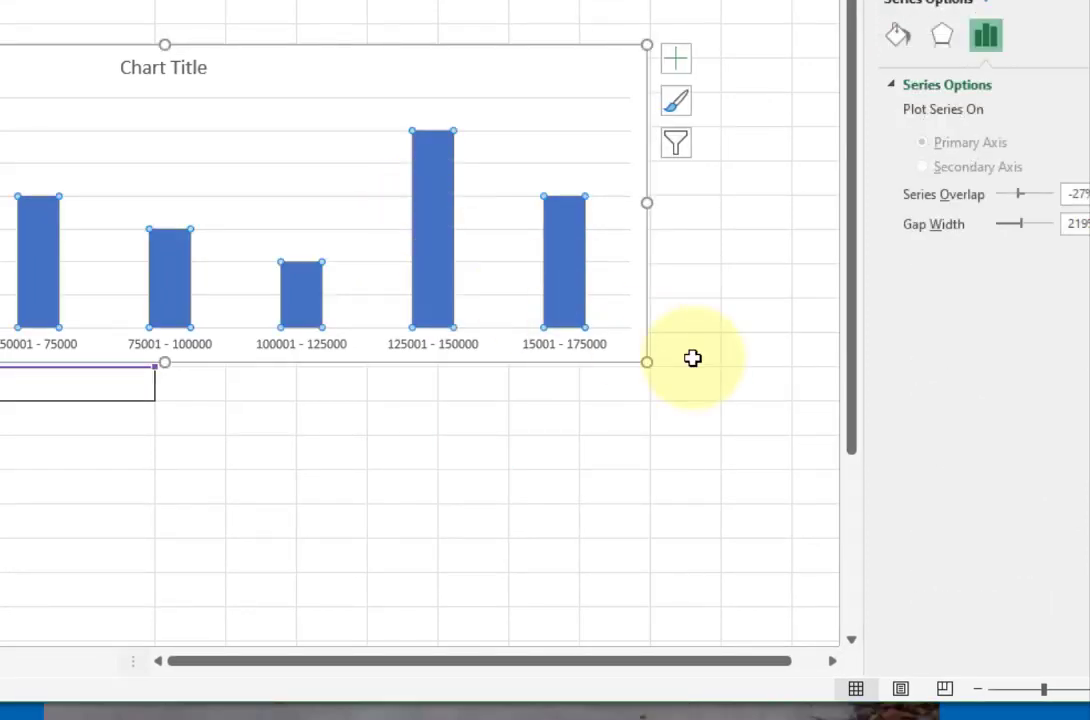
{"action": "left_click_drag", "start_coordinate": [1024, 229], "coordinate": [1006, 229]}
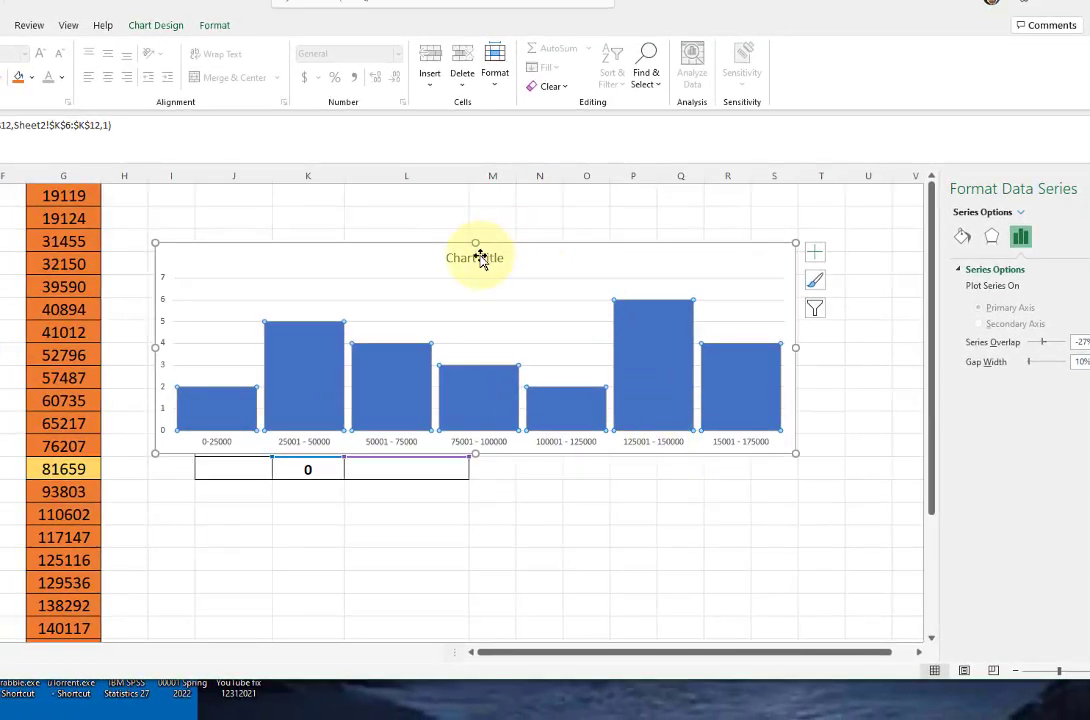
{"action": "left_click", "coordinate": [270, 127]}
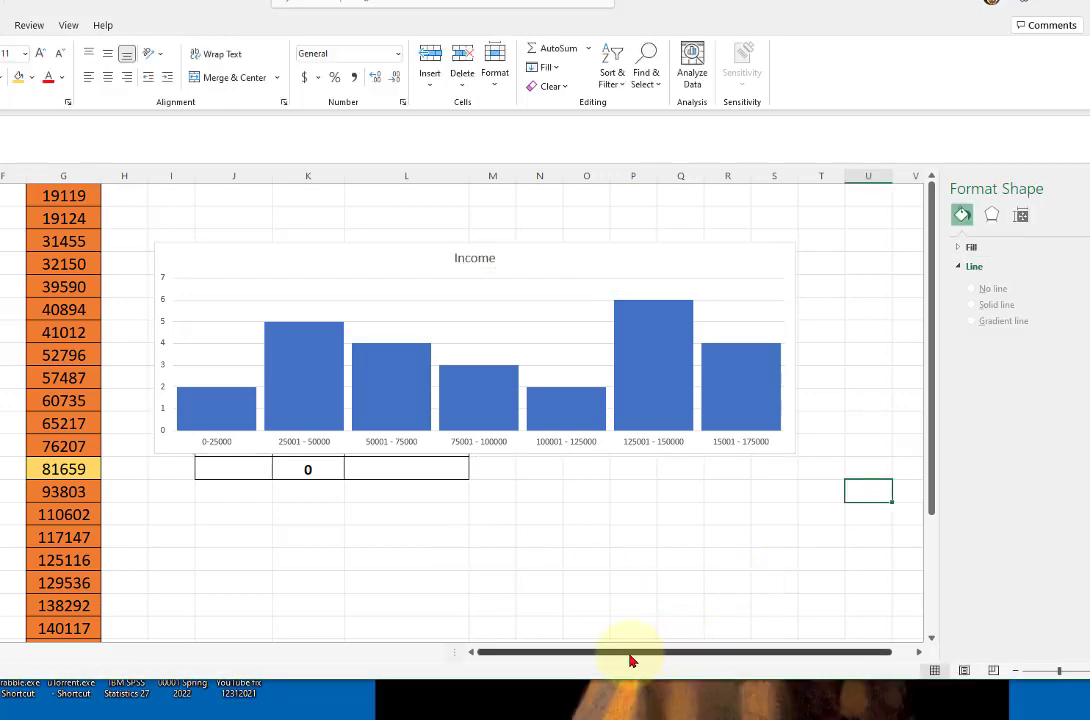
Copy the entire contents of Sheet2, including the histogram, and paste them at A1 of a new worksheet
{"action": "left_click", "coordinate": [413, 546]}
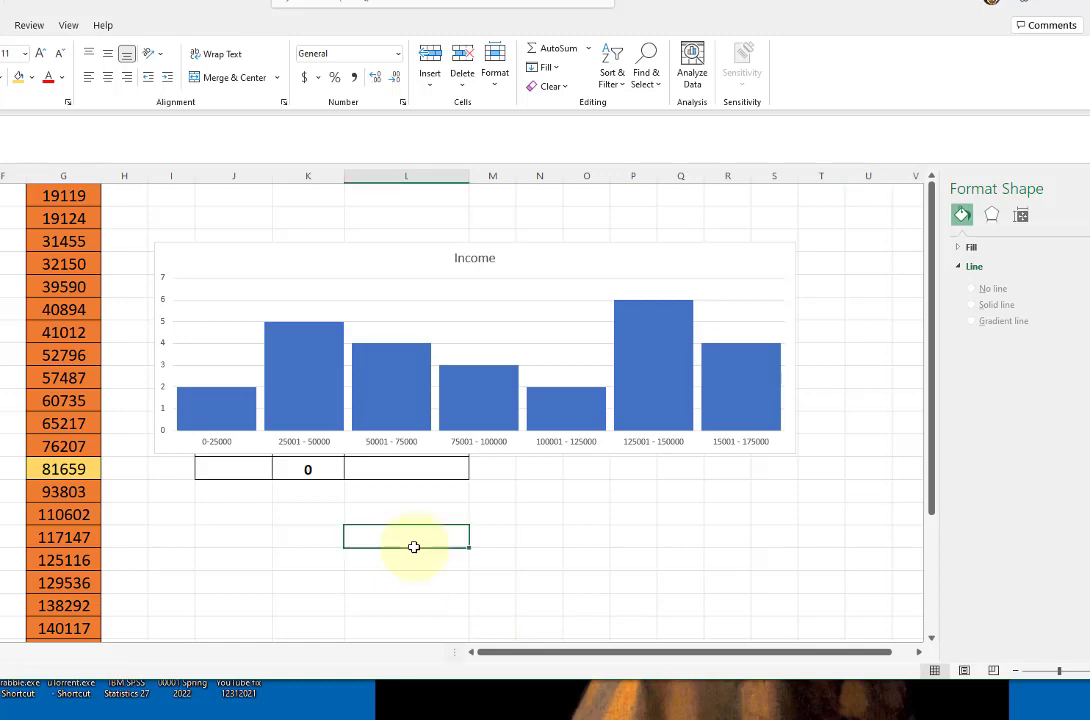
{"action": "key", "text": "ctrl+a"}
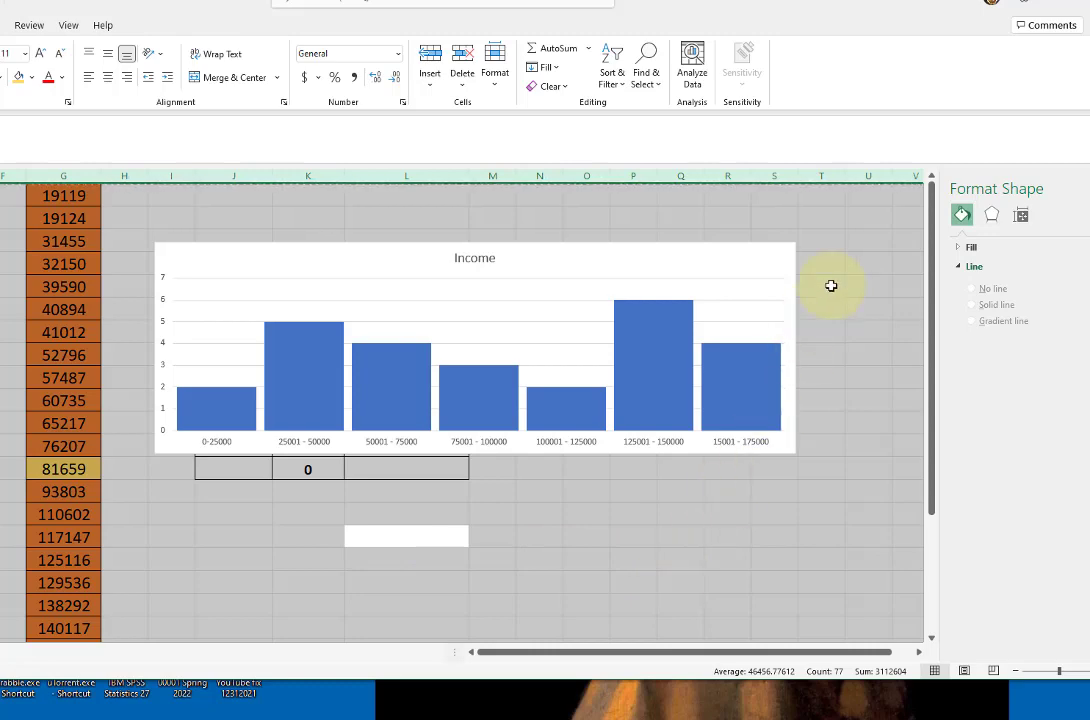
{"action": "left_click", "coordinate": [862, 245]}
{"action": "scroll", "coordinate": [492, 477], "scroll_direction": "down", "scroll_amount": 5}
{"action": "scroll", "coordinate": [492, 477], "scroll_direction": "down", "scroll_amount": 5}
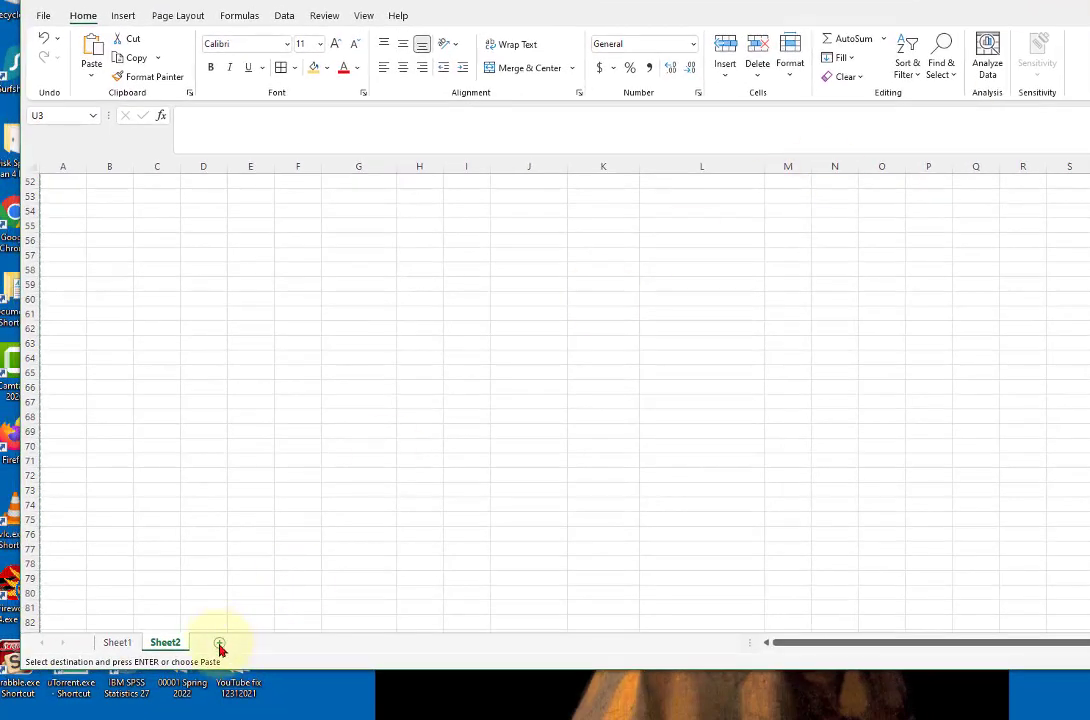
{"action": "left_click", "coordinate": [220, 645]}
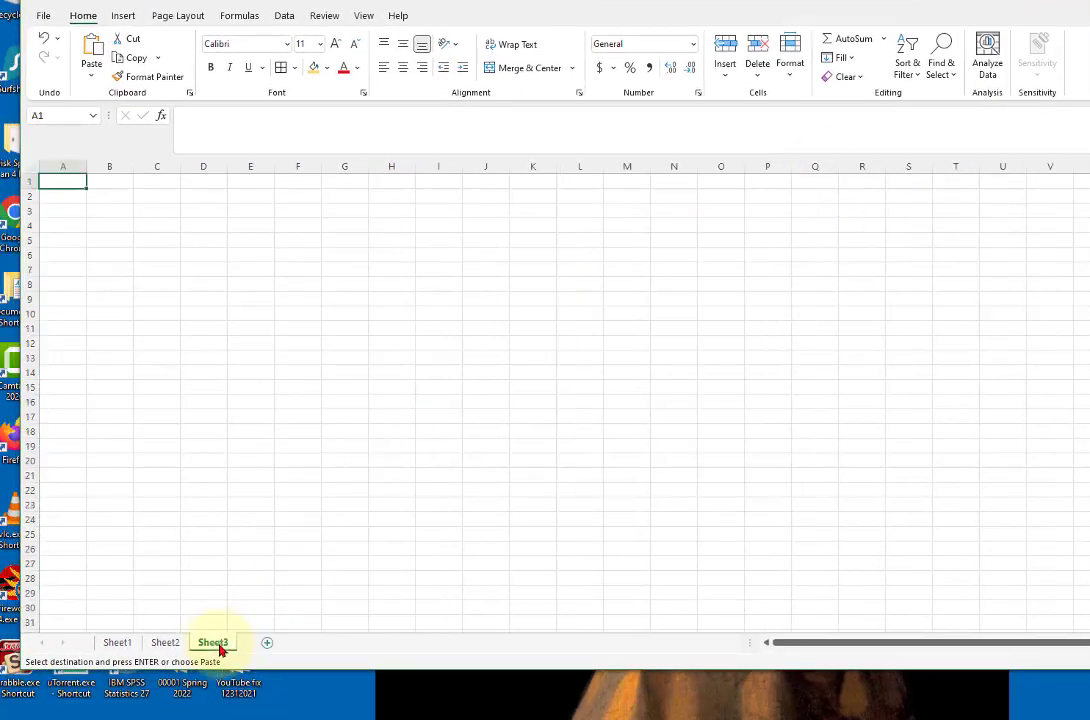
{"action": "right_click", "coordinate": [57, 183]}
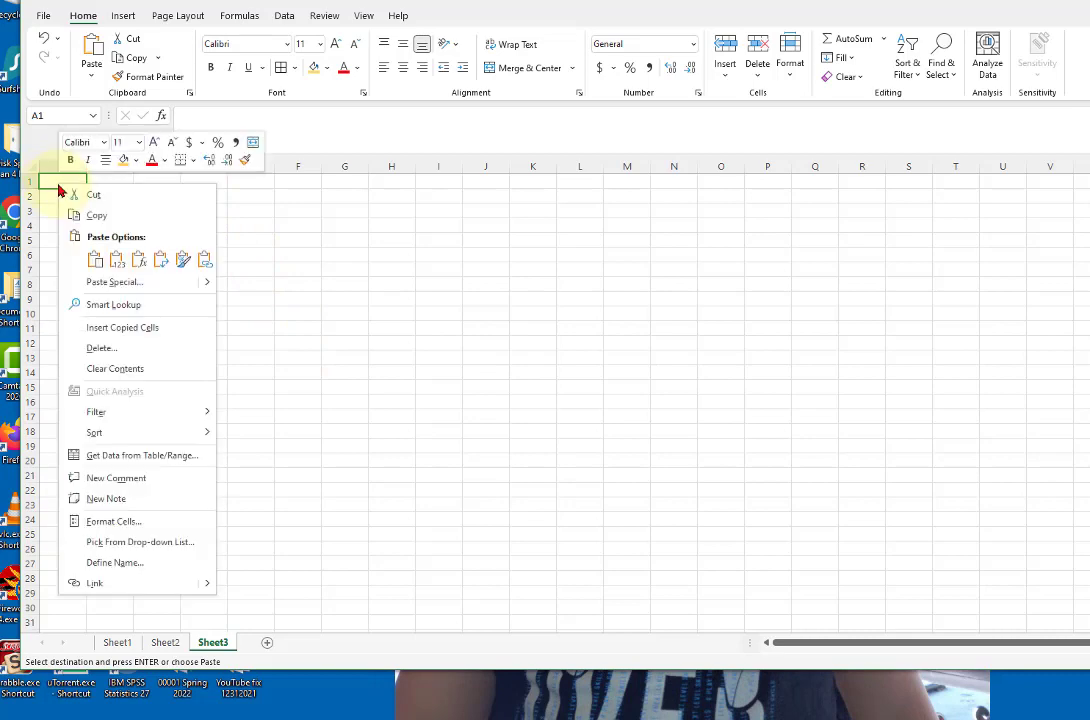
{"action": "left_click", "coordinate": [100, 268]}
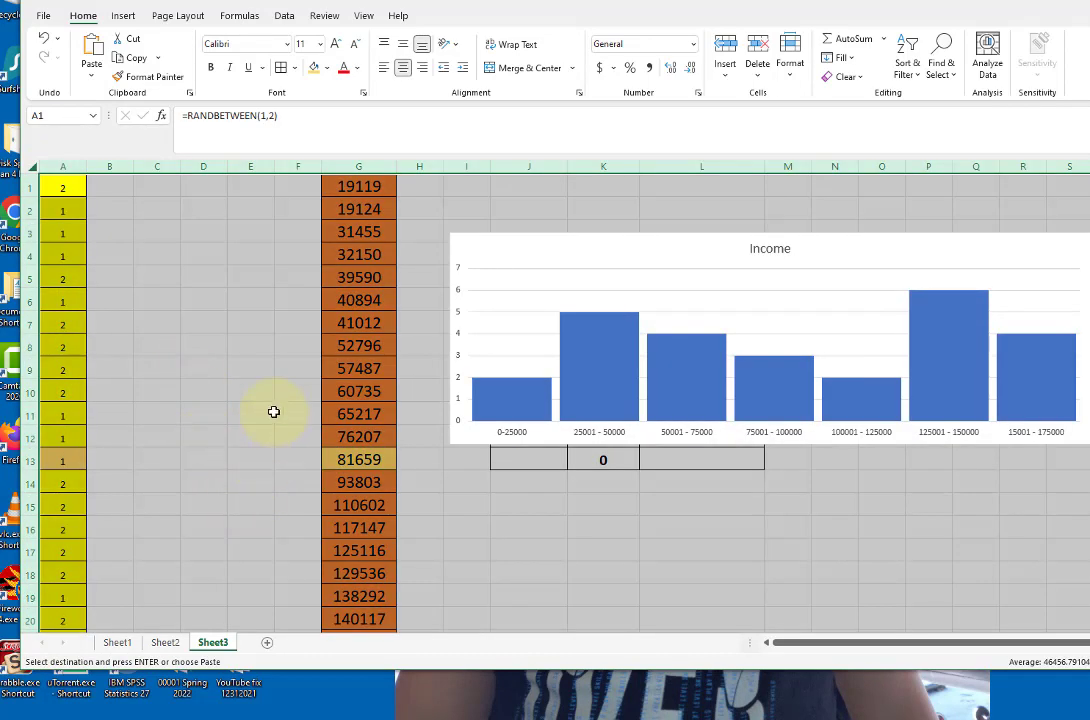
{"action": "left_click", "coordinate": [273, 412]}
{"action": "left_click", "coordinate": [359, 187]}
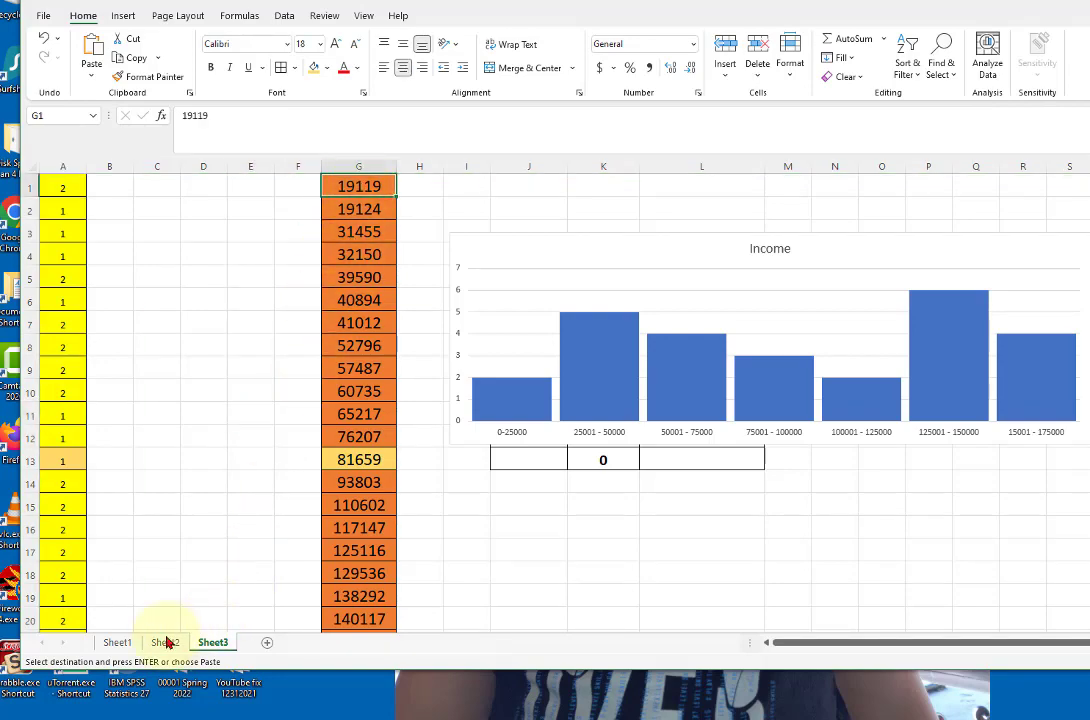
Copy the Anxiety values H6:H31 from Sheet1 and paste them over the income values in G1:G26 of Sheet3
{"action": "left_click", "coordinate": [117, 643]}
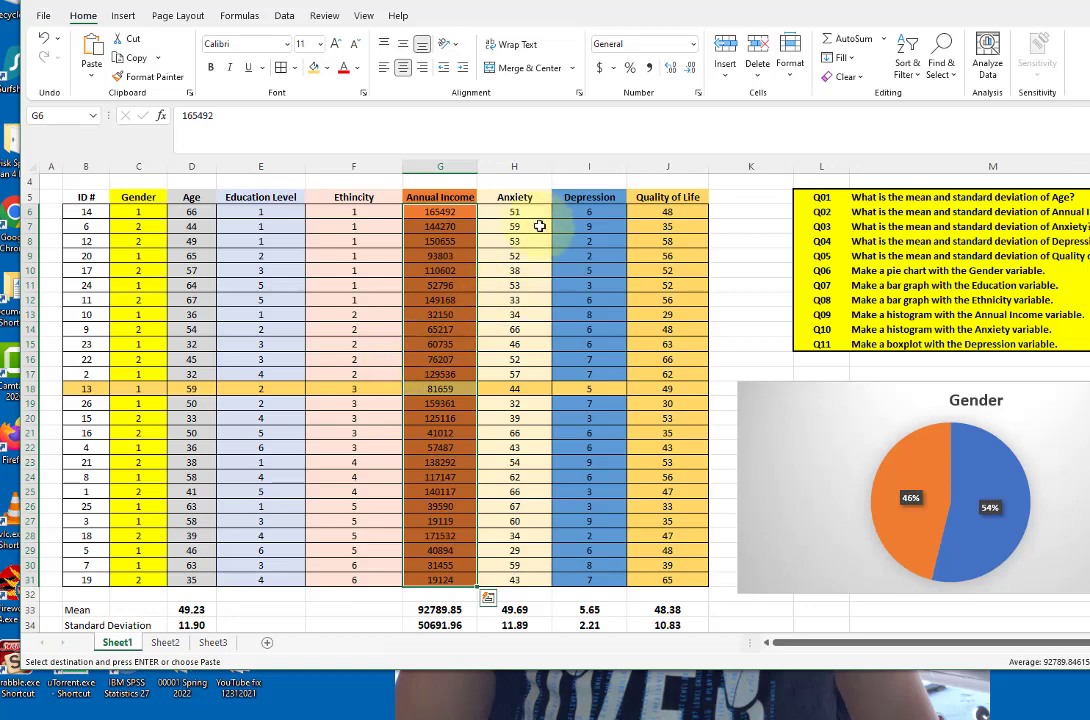
{"action": "left_click_drag", "start_coordinate": [524, 213], "coordinate": [540, 587]}
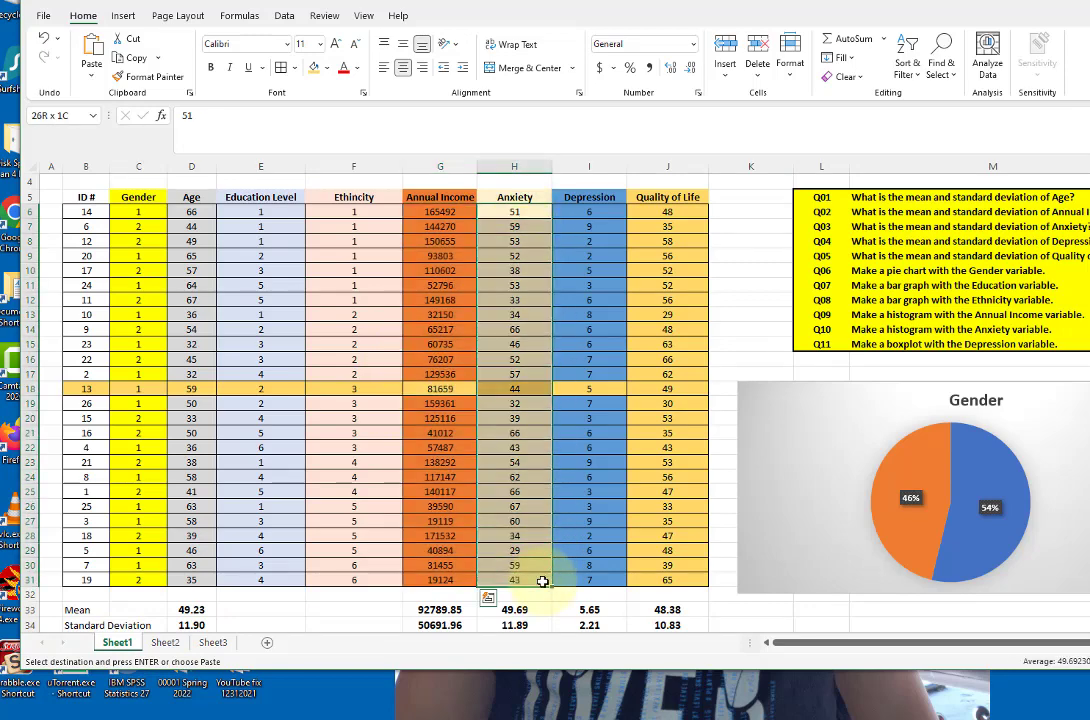
{"action": "right_click", "coordinate": [522, 212]}
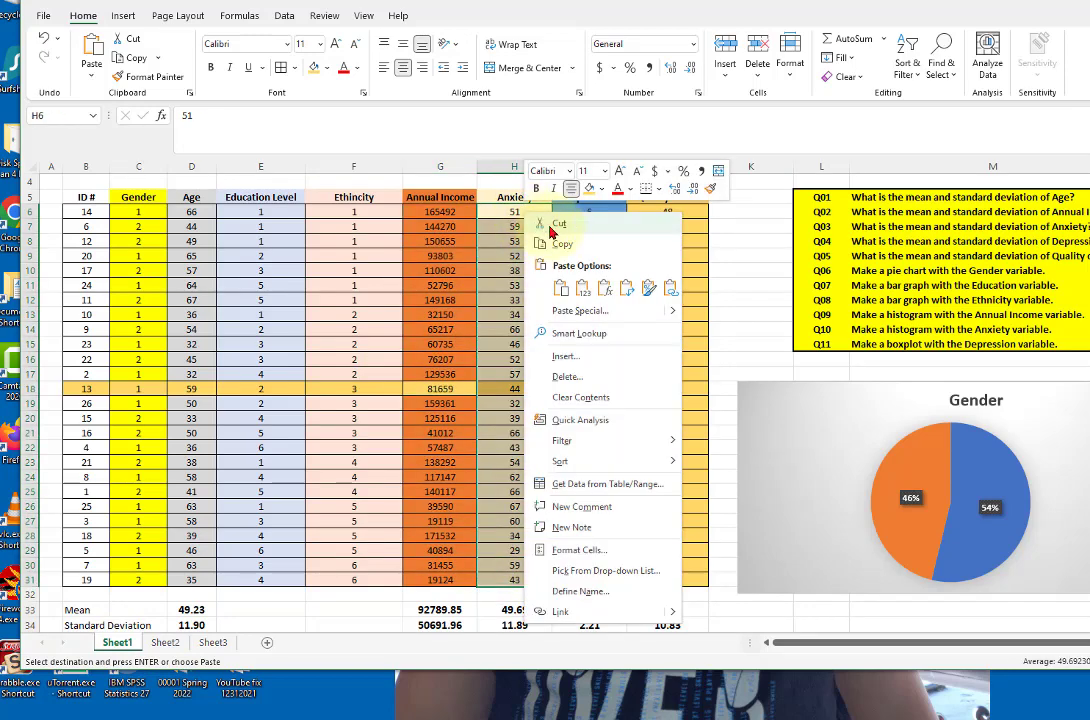
{"action": "left_click", "coordinate": [560, 243]}
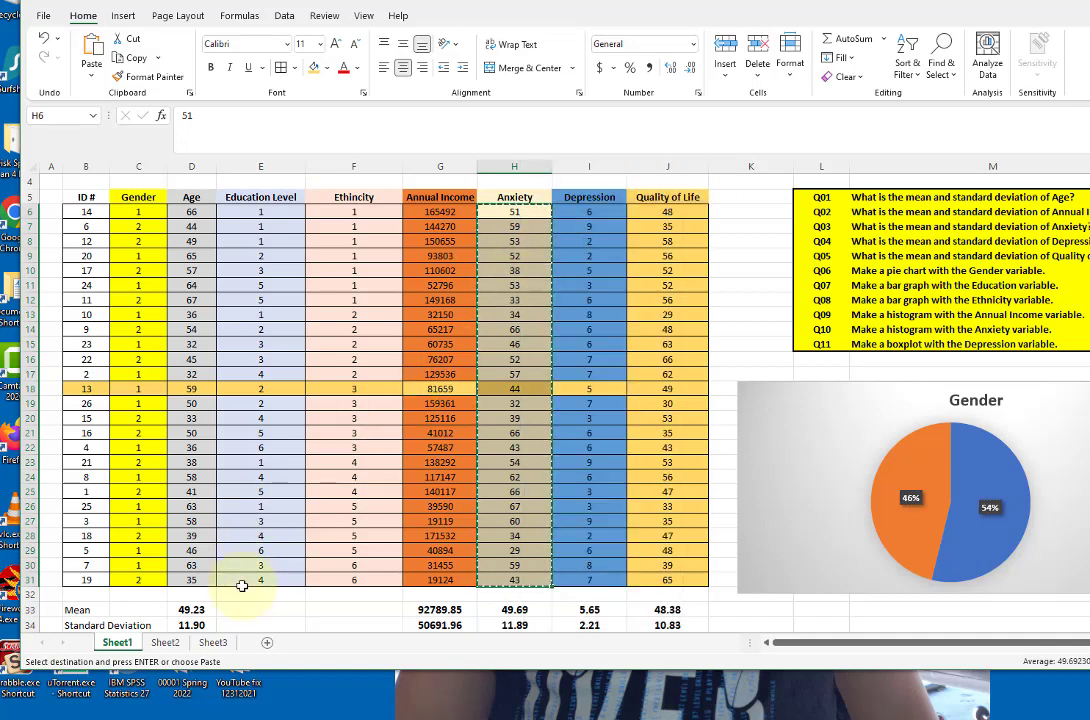
{"action": "left_click", "coordinate": [212, 642]}
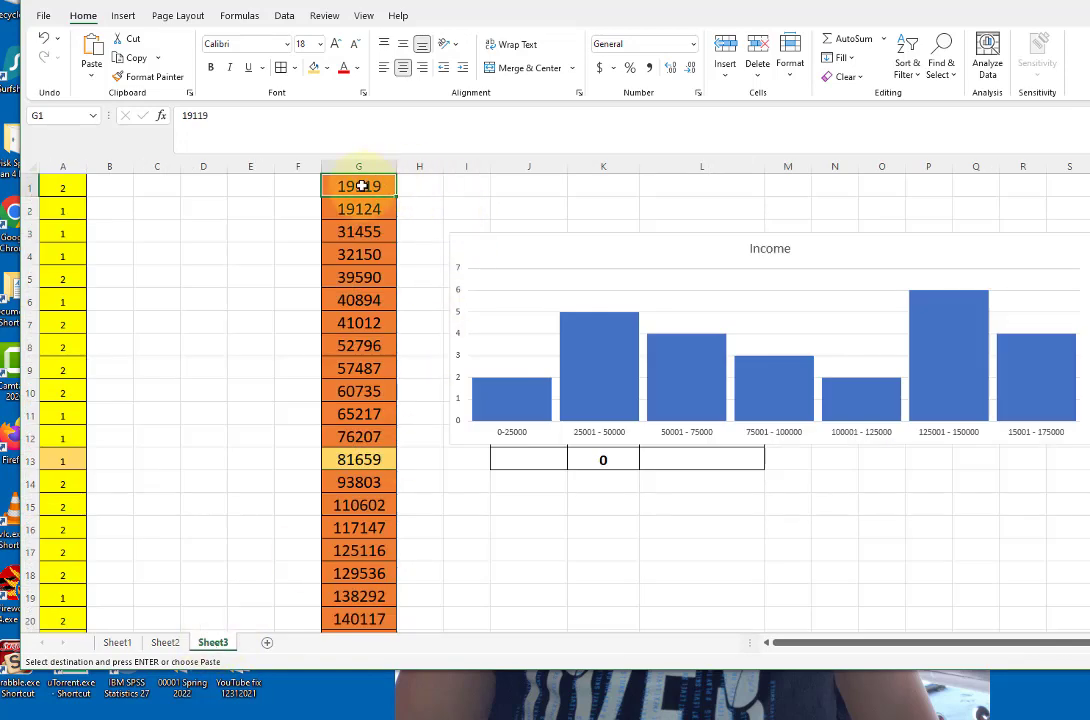
{"action": "left_click_drag", "start_coordinate": [359, 186], "coordinate": [377, 569]}
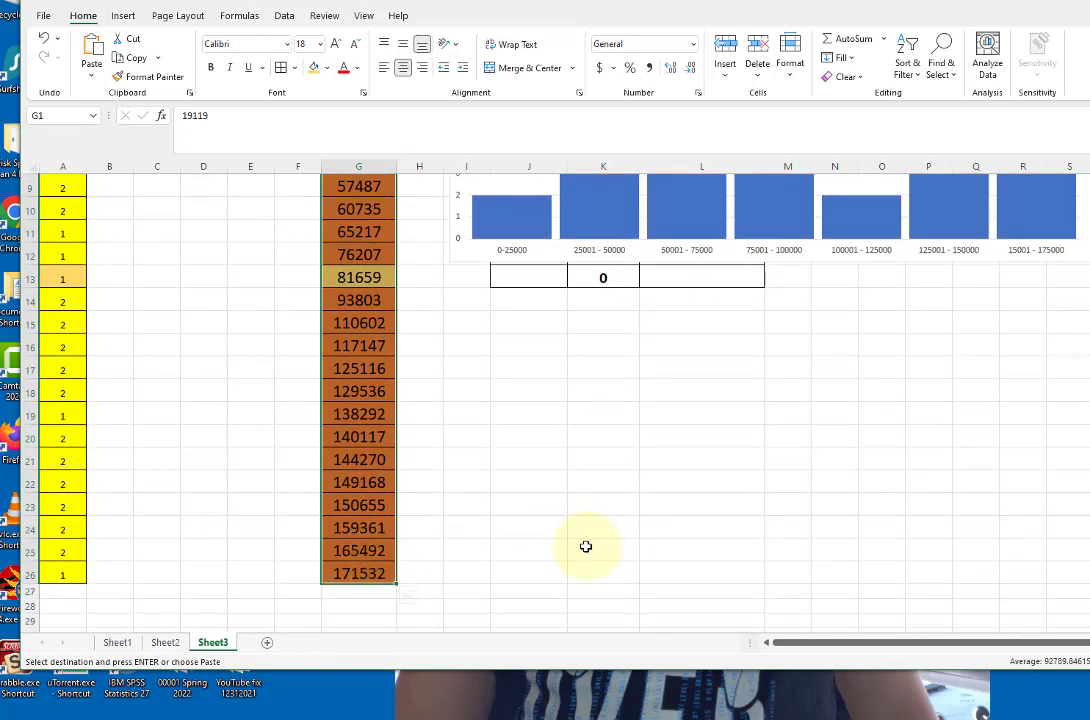
{"action": "key", "text": "ctrl+v"}
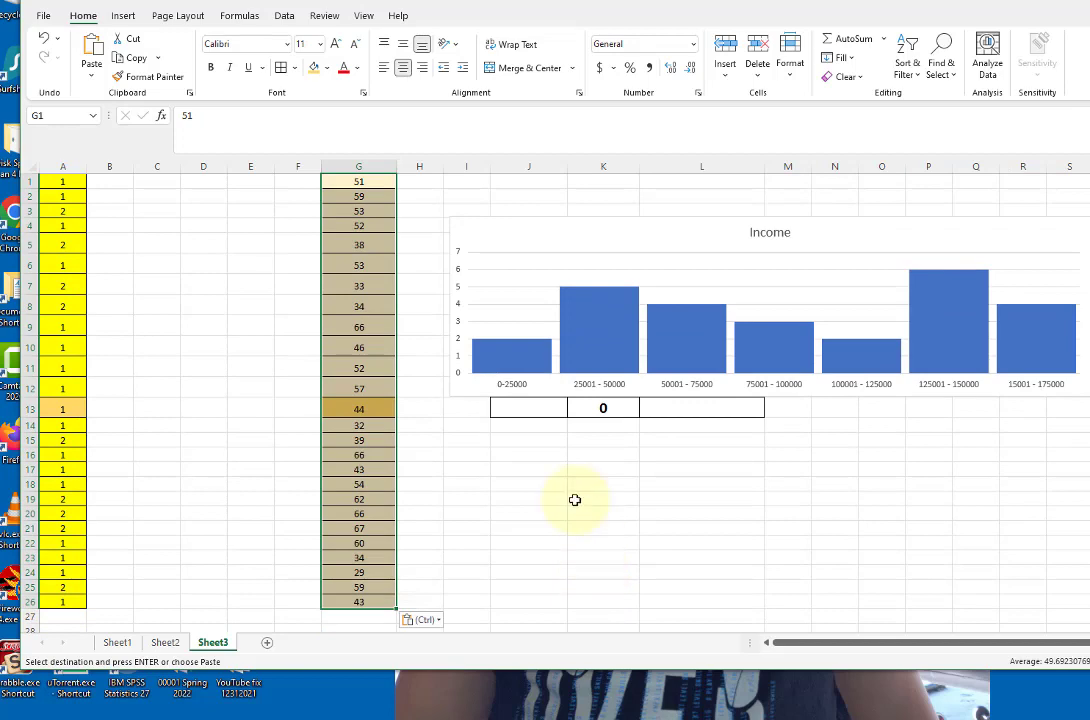
Move the Income chart off the frequency table and sort the Anxiety values in G1:G26 from smallest to largest
{"action": "left_click", "coordinate": [598, 394]}
{"action": "left_click_drag", "start_coordinate": [659, 234], "coordinate": [776, 413]}
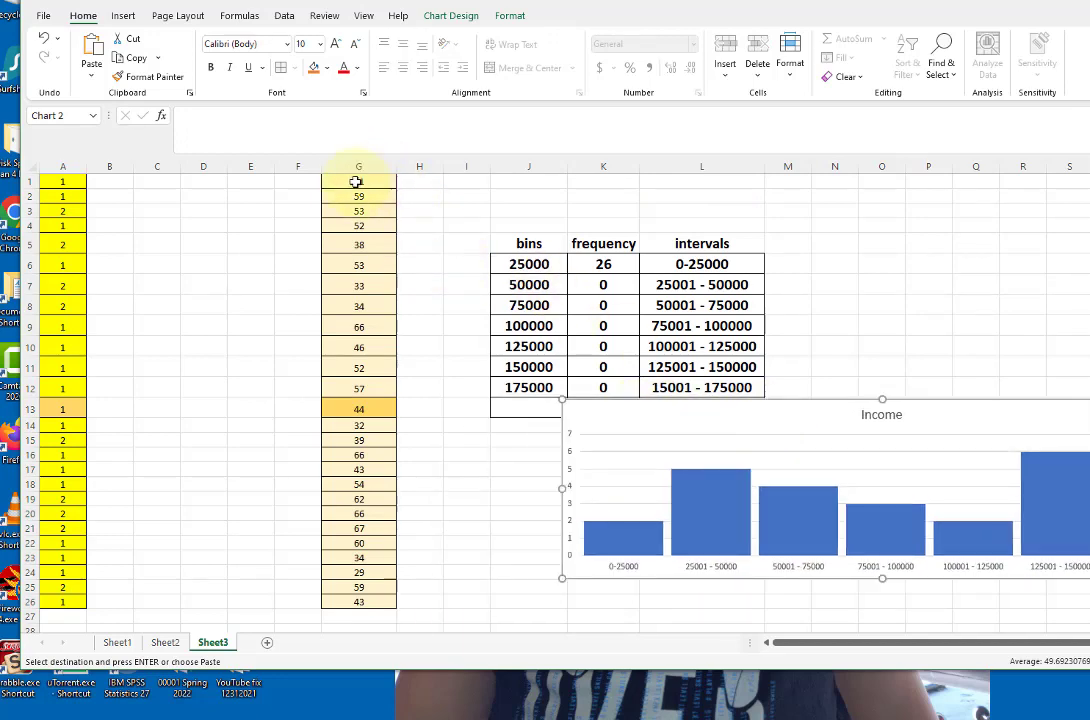
{"action": "left_click_drag", "start_coordinate": [355, 181], "coordinate": [368, 601]}
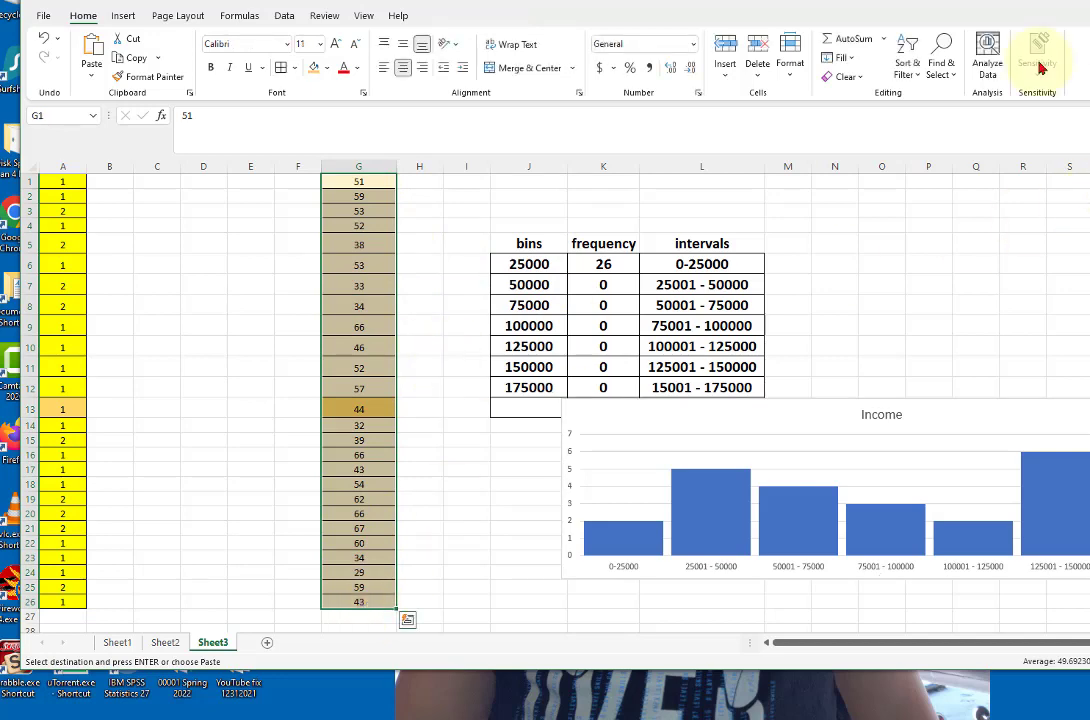
{"action": "left_click", "coordinate": [905, 50]}
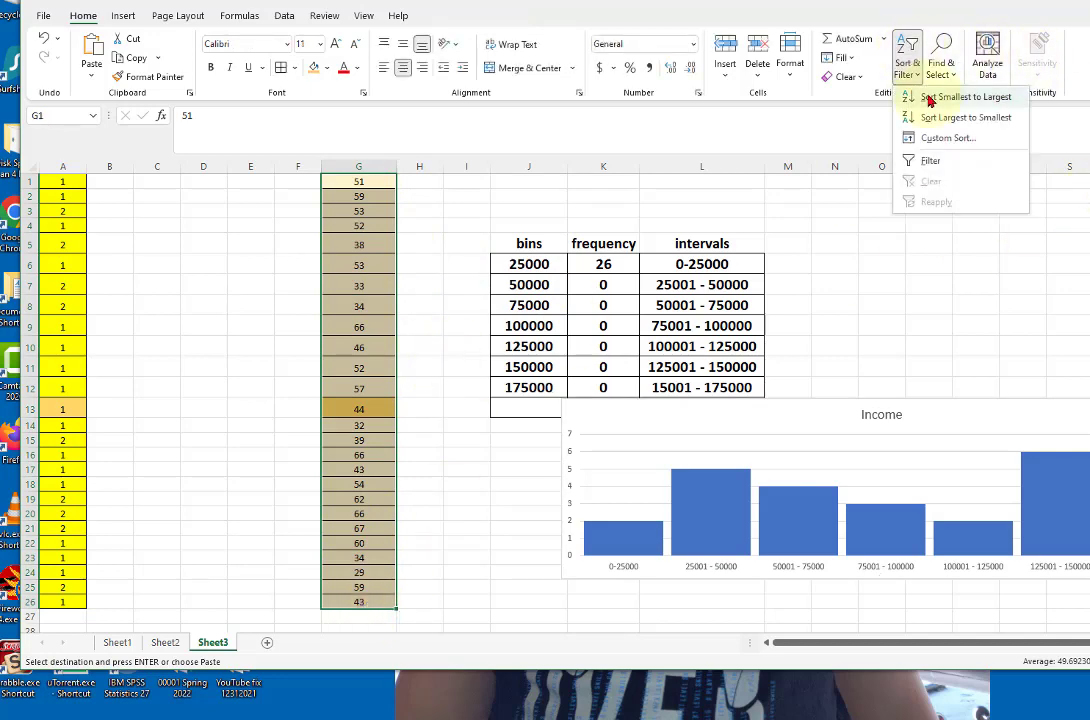
{"action": "left_click", "coordinate": [918, 99]}
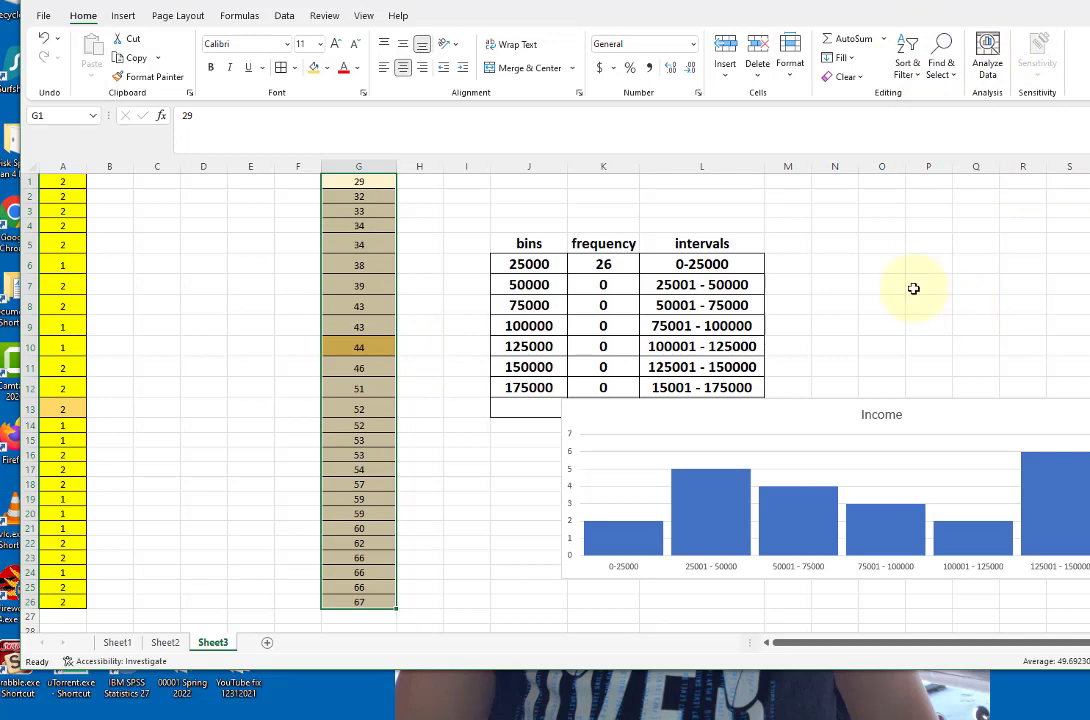
{"action": "left_click", "coordinate": [360, 184]}
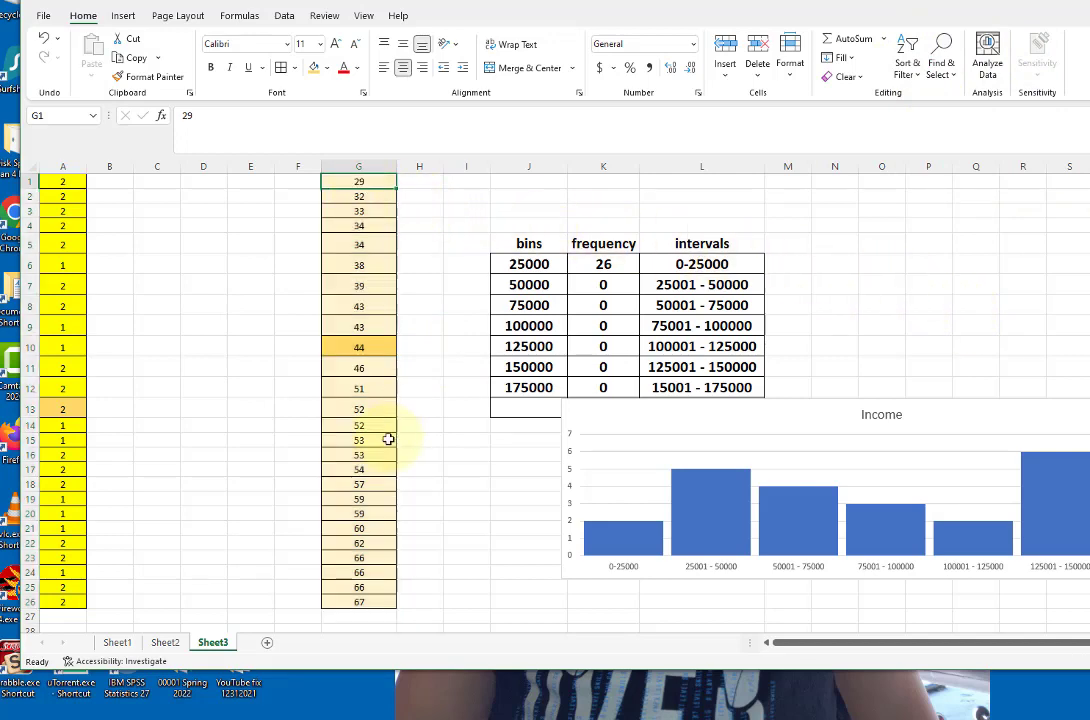
Replace the first two interval labels in L6:L7 with 20 - 30 and 31 - 40 for the Anxiety values
{"action": "left_click", "coordinate": [360, 600]}
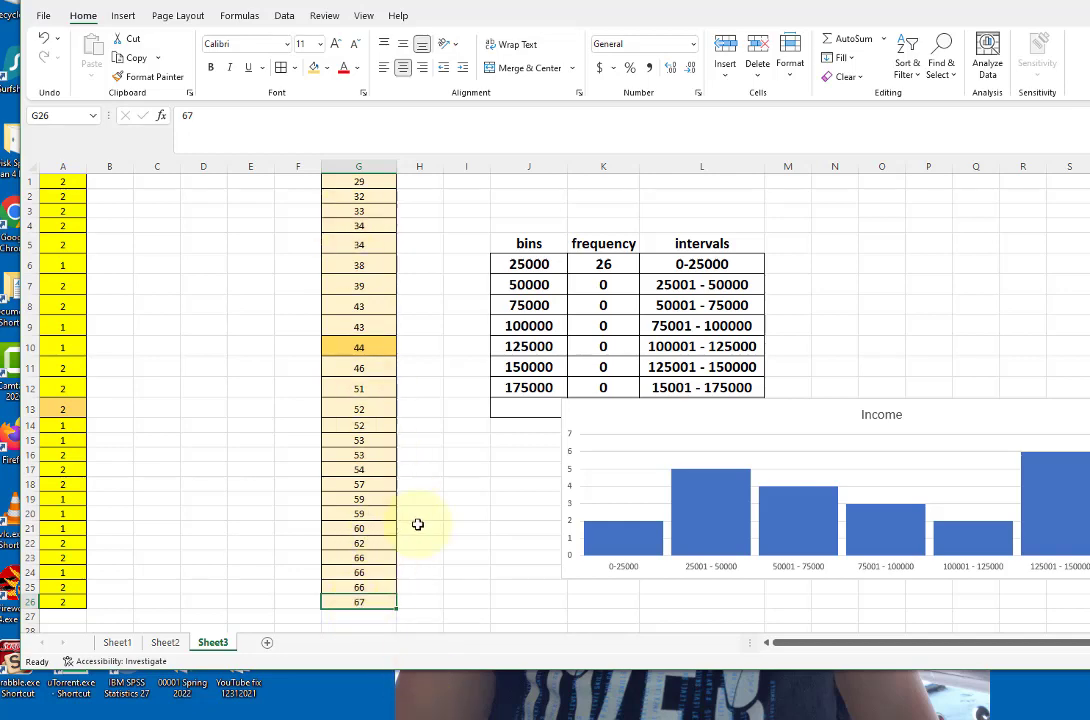
{"action": "left_click", "coordinate": [714, 258]}
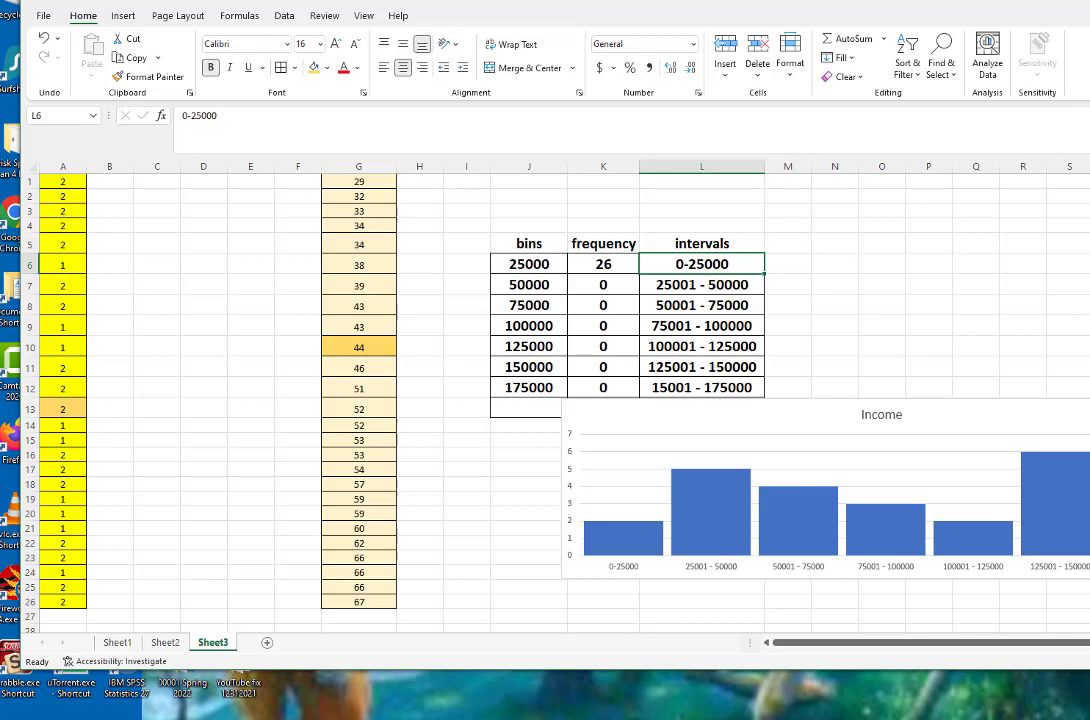
{"action": "type", "text": "20 - 30"}
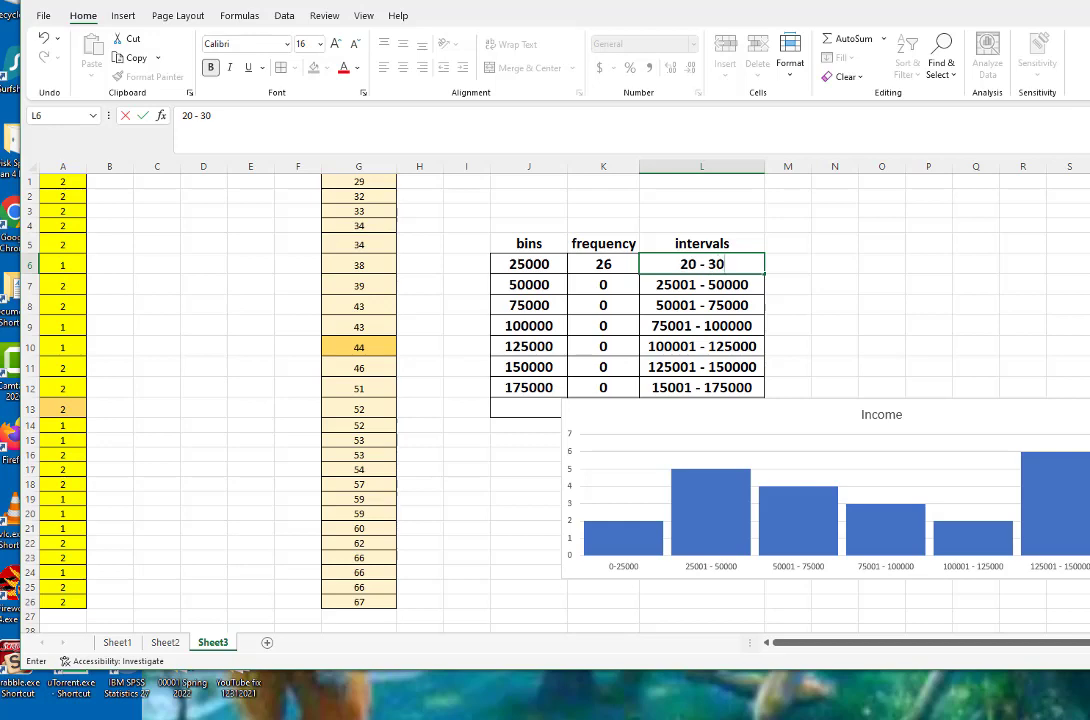
{"action": "left_click", "coordinate": [683, 285]}
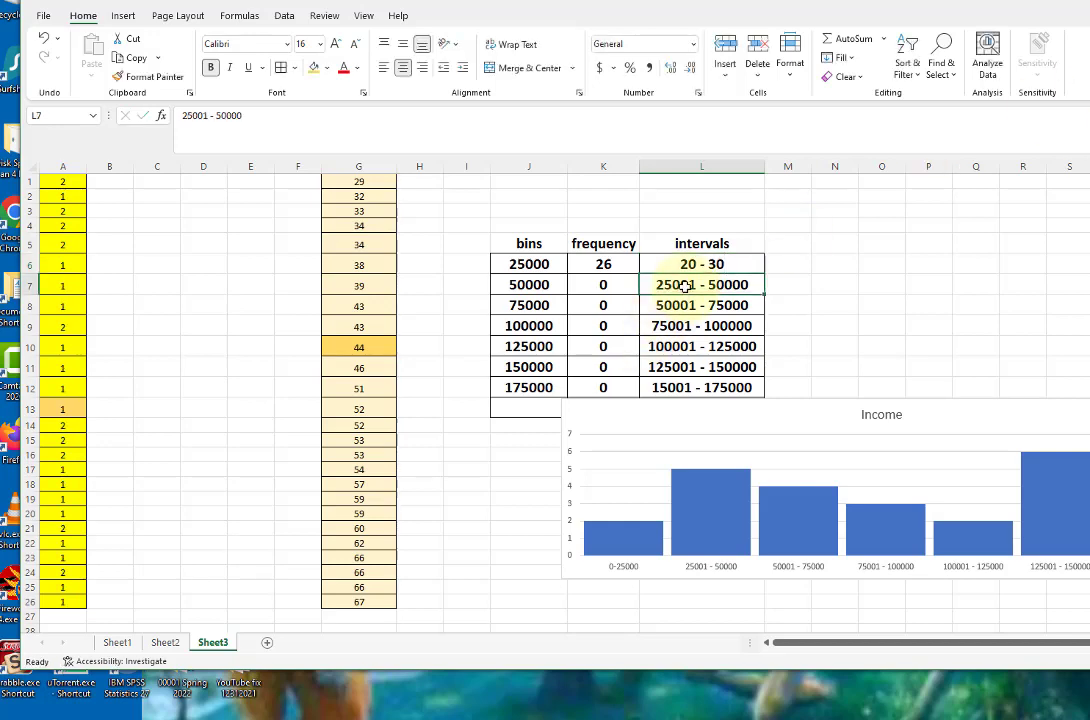
{"action": "type", "text": "31"}
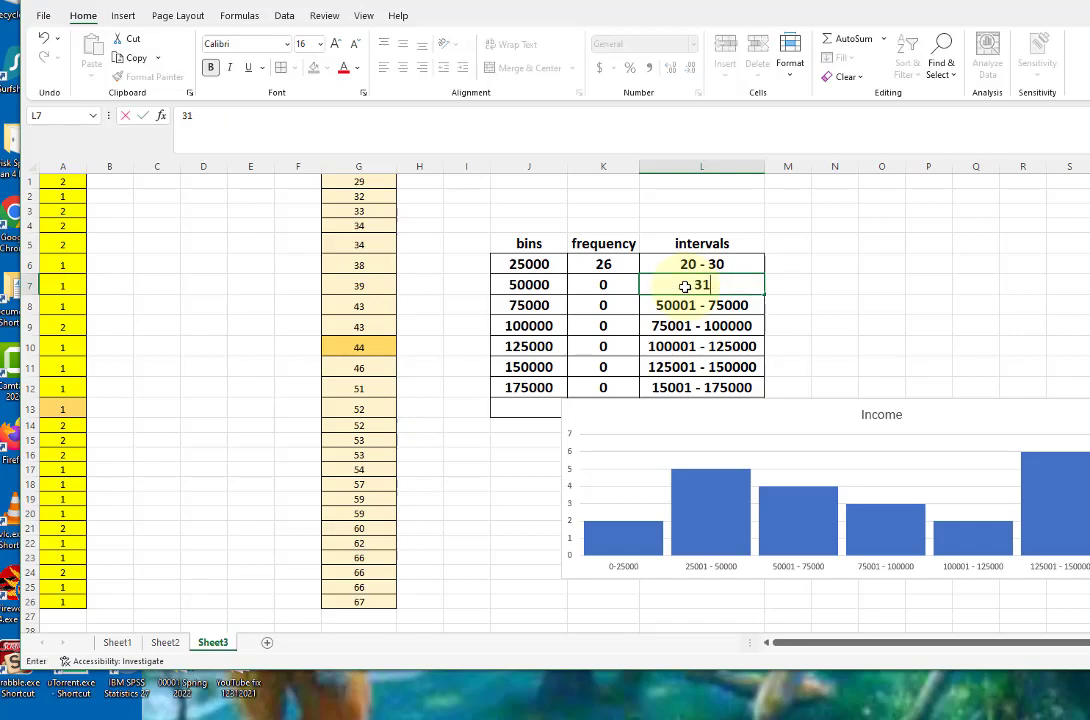
{"action": "type", "text": " - 40"}
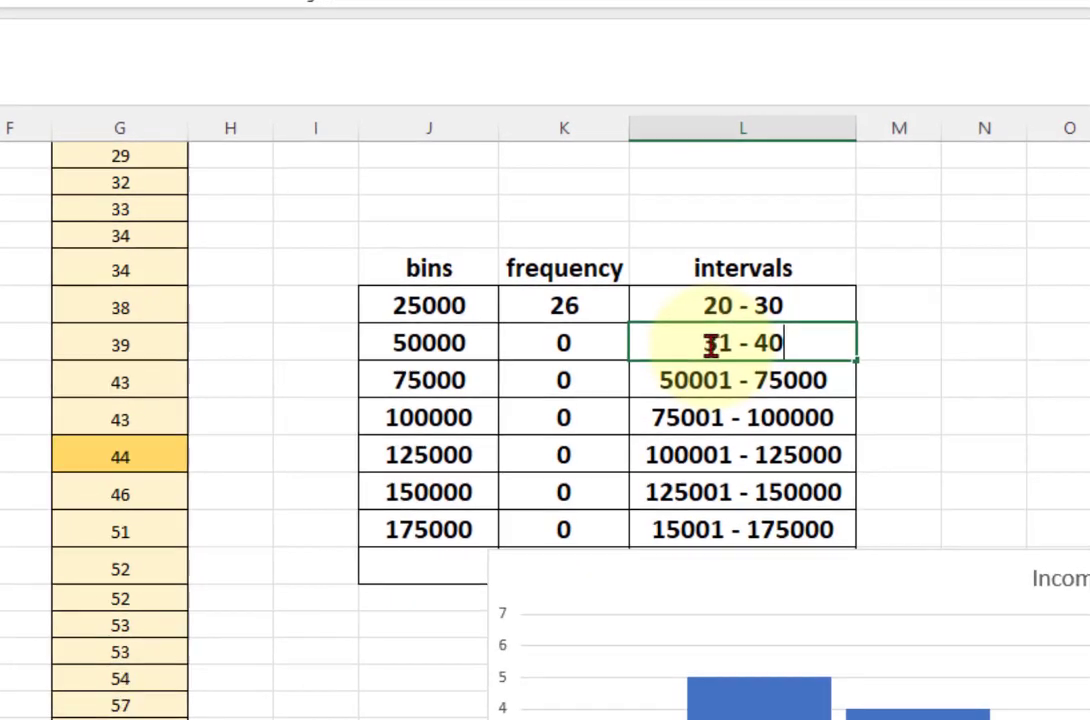
{"action": "key", "text": "Return"}
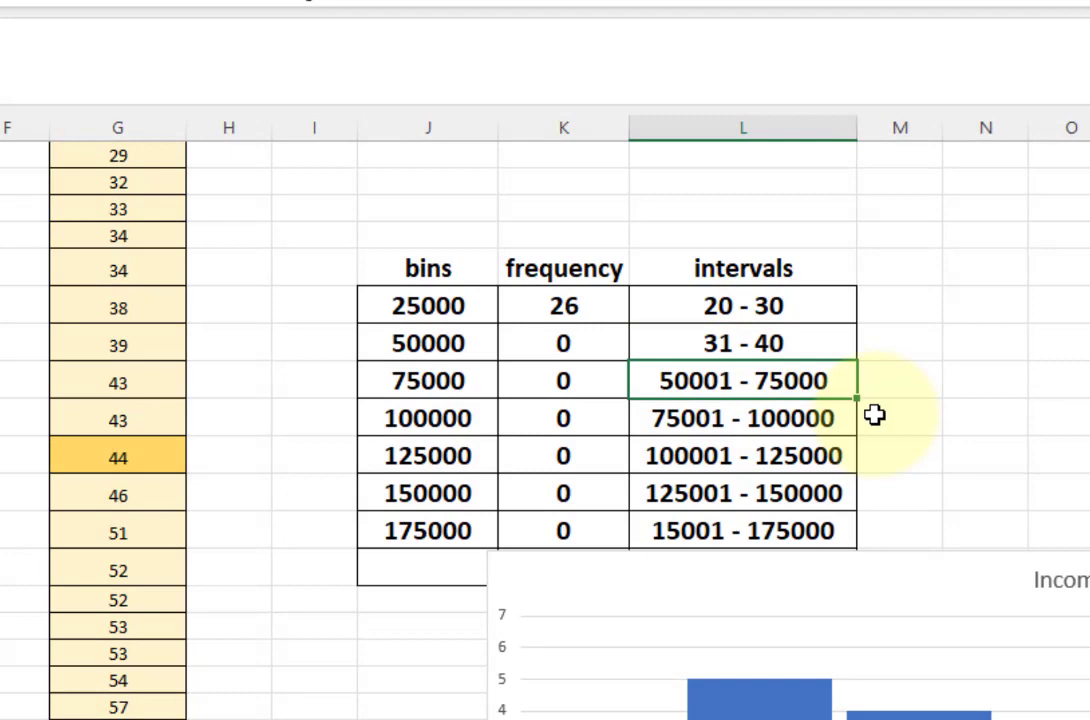
Replace the interval labels in L8:L10 with 41 - 50, 51 - 60 and 61 - 70
{"action": "type", "text": "41 -"}
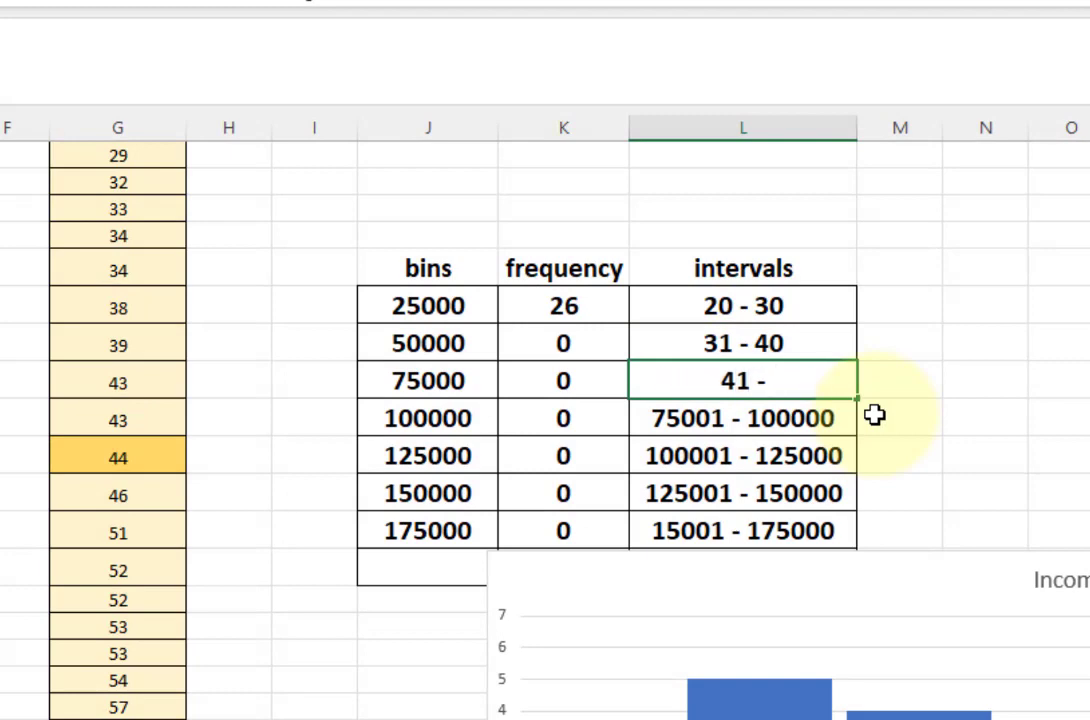
{"action": "type", "text": " 50"}
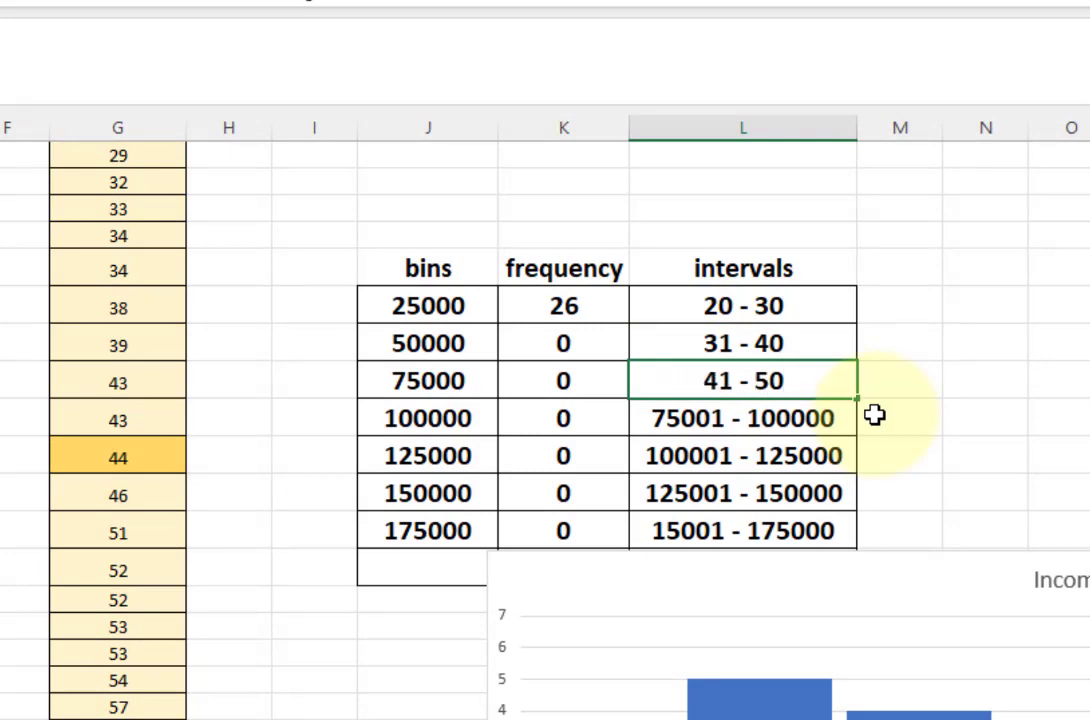
{"action": "left_click", "coordinate": [737, 422]}
{"action": "type", "text": "51"}
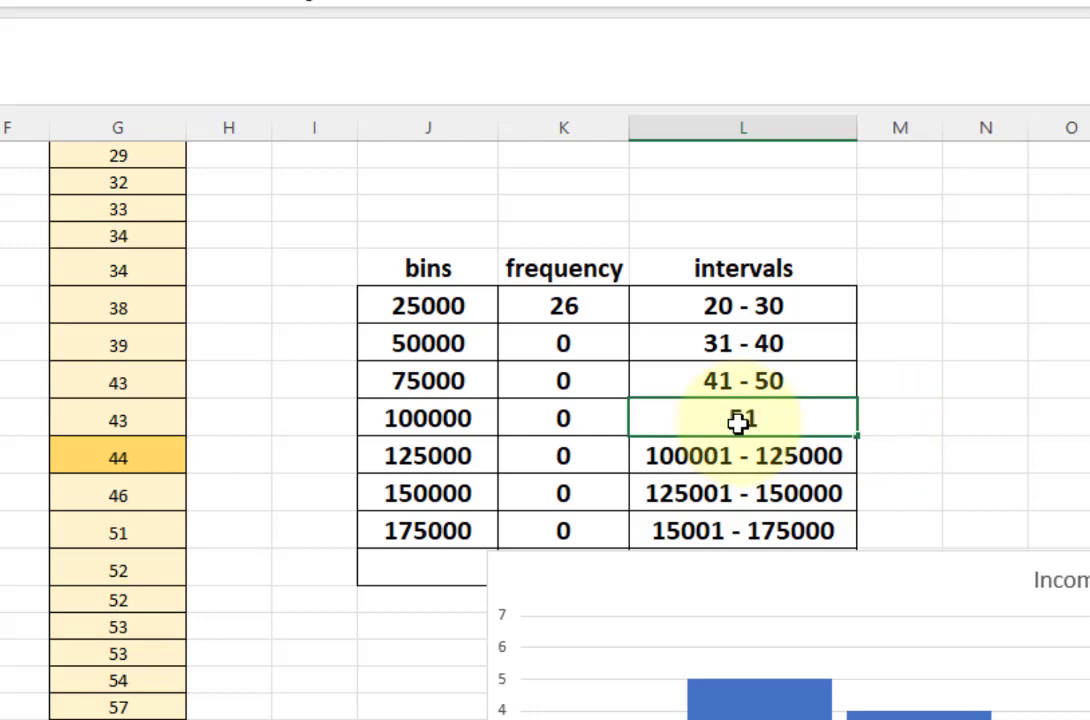
{"action": "type", "text": " - 60"}
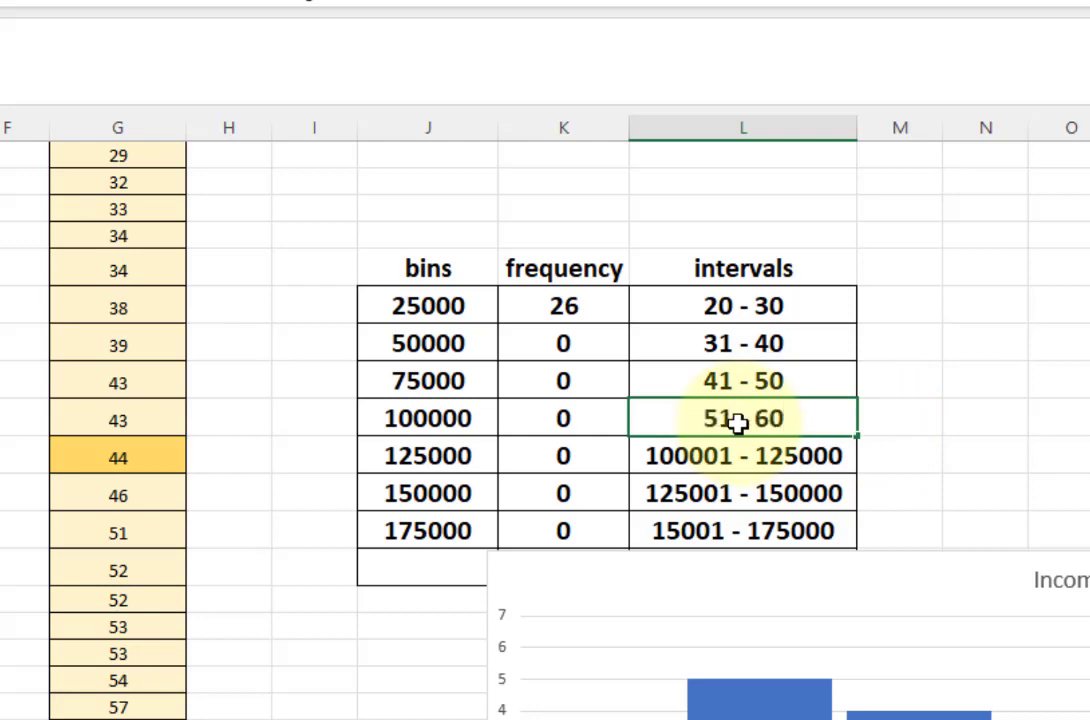
{"action": "left_click", "coordinate": [737, 458]}
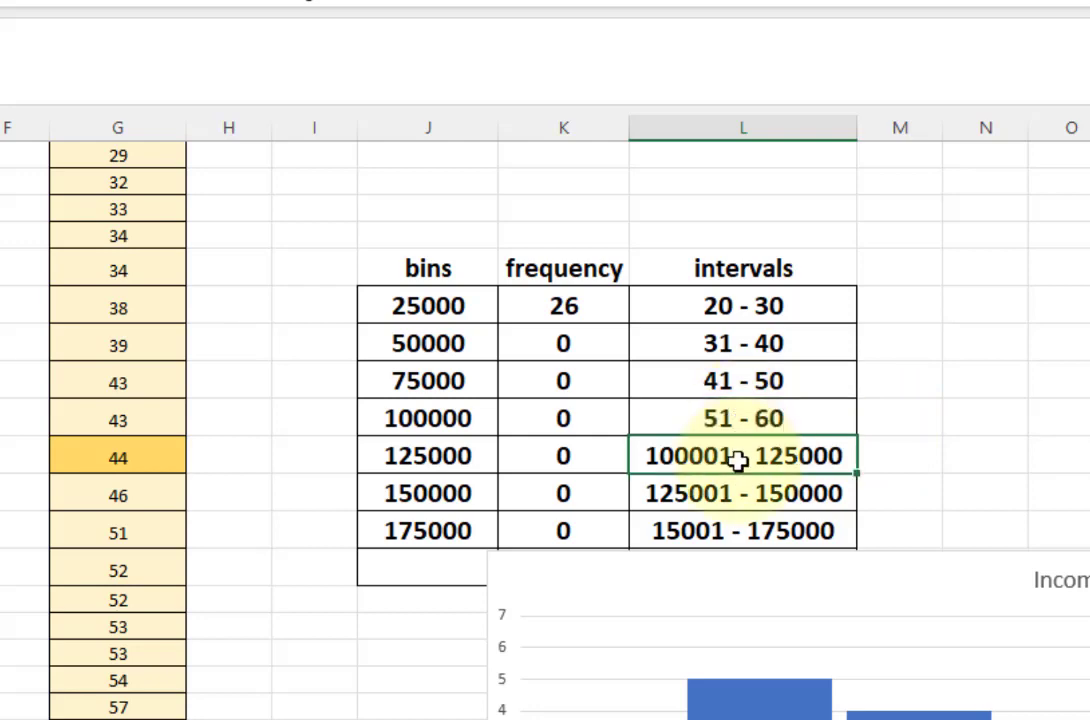
{"action": "type", "text": "61 - 70"}
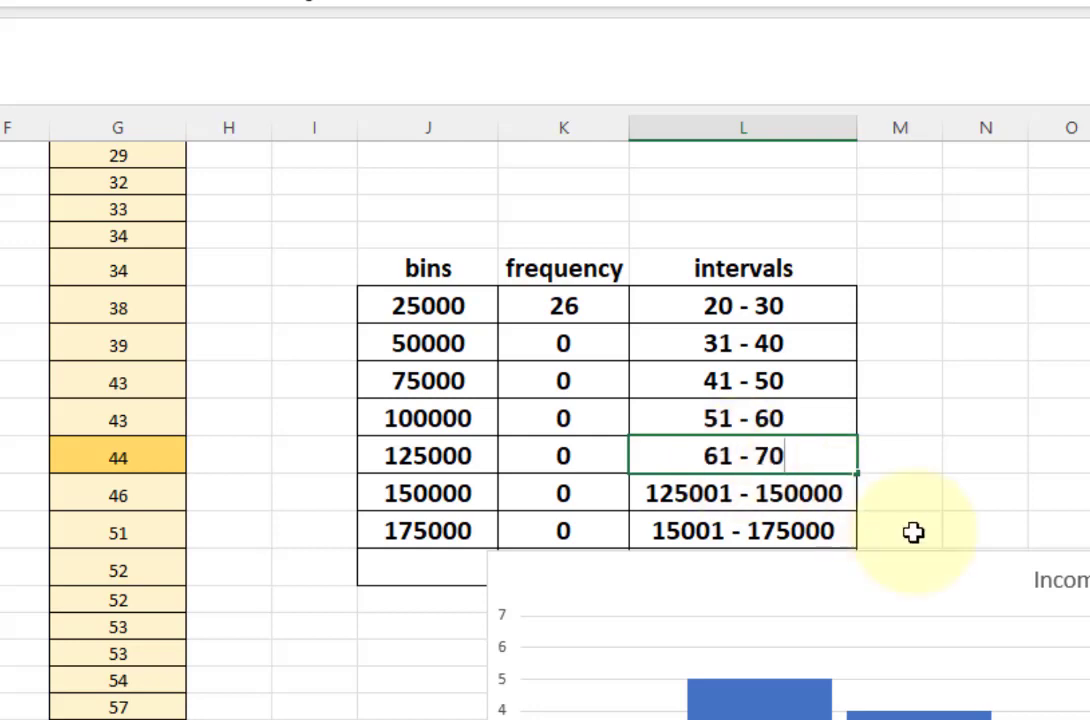
Clear the leftover income intervals in L11:L12 and the leftover bins in J11:J12
{"action": "left_click_drag", "start_coordinate": [676, 494], "coordinate": [728, 525]}
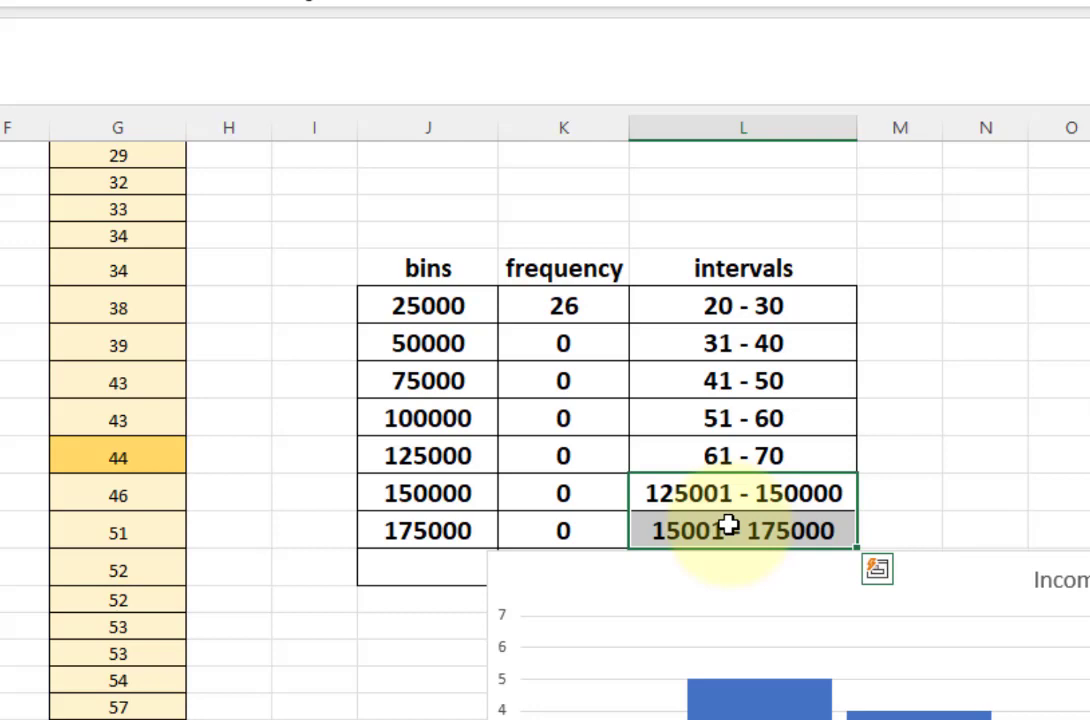
{"action": "key", "text": "Delete"}
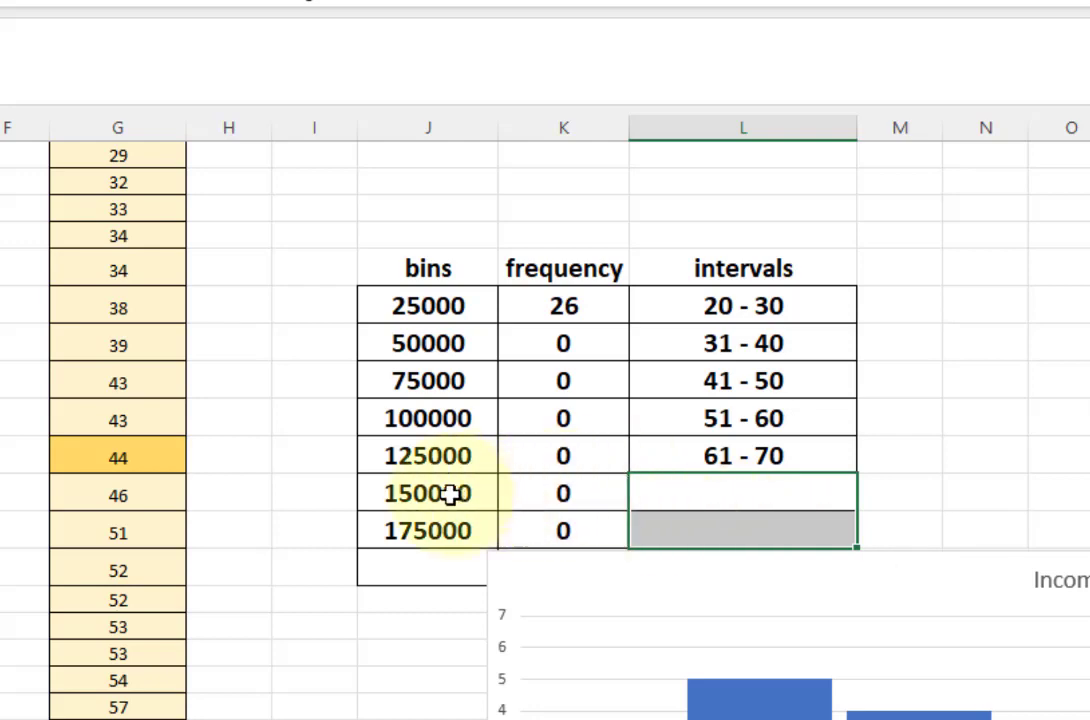
{"action": "left_click_drag", "start_coordinate": [450, 494], "coordinate": [448, 541]}
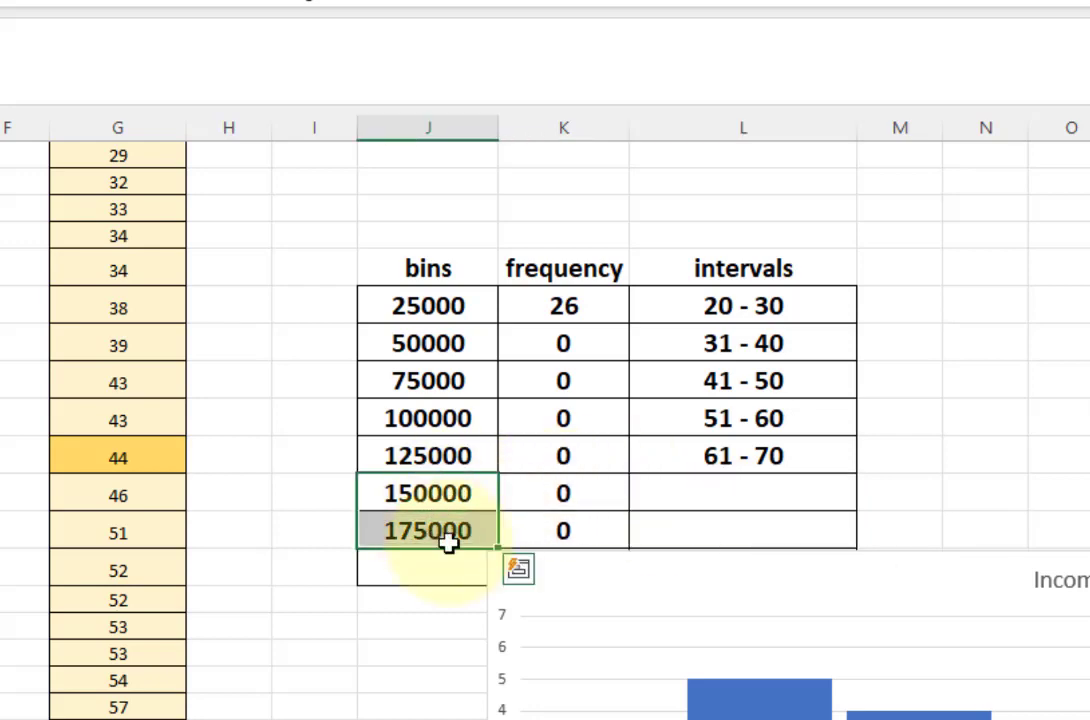
{"action": "key", "text": "Delete"}
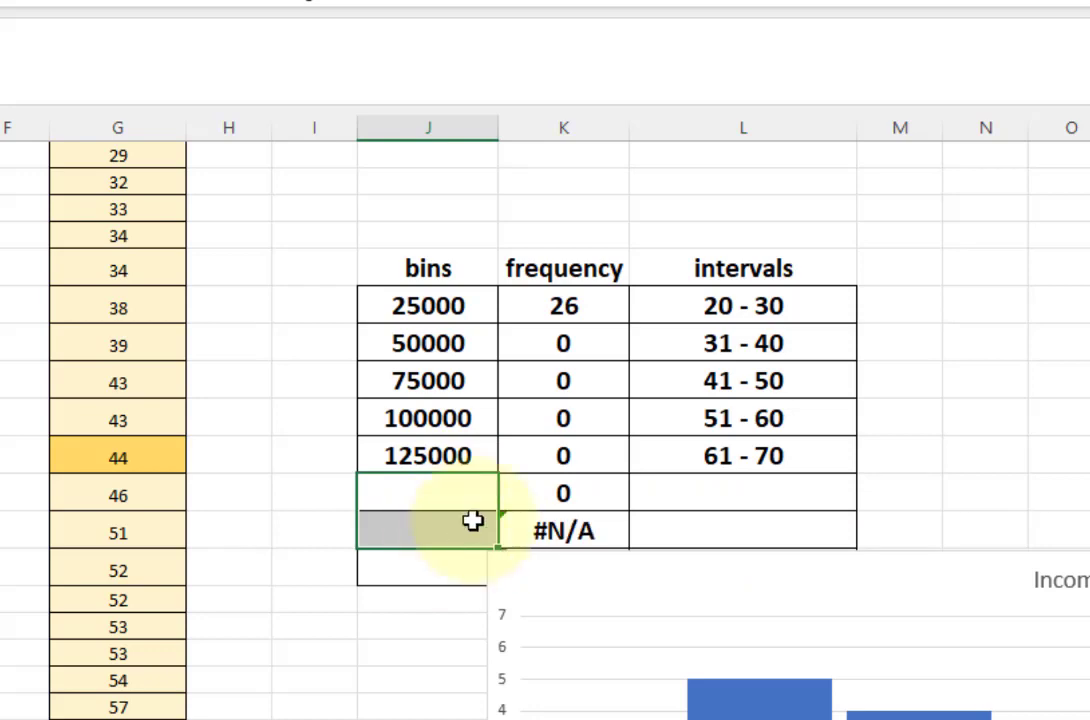
Try to clear the frequency cell K12 of the leftover bin row
{"action": "left_click", "coordinate": [566, 535]}
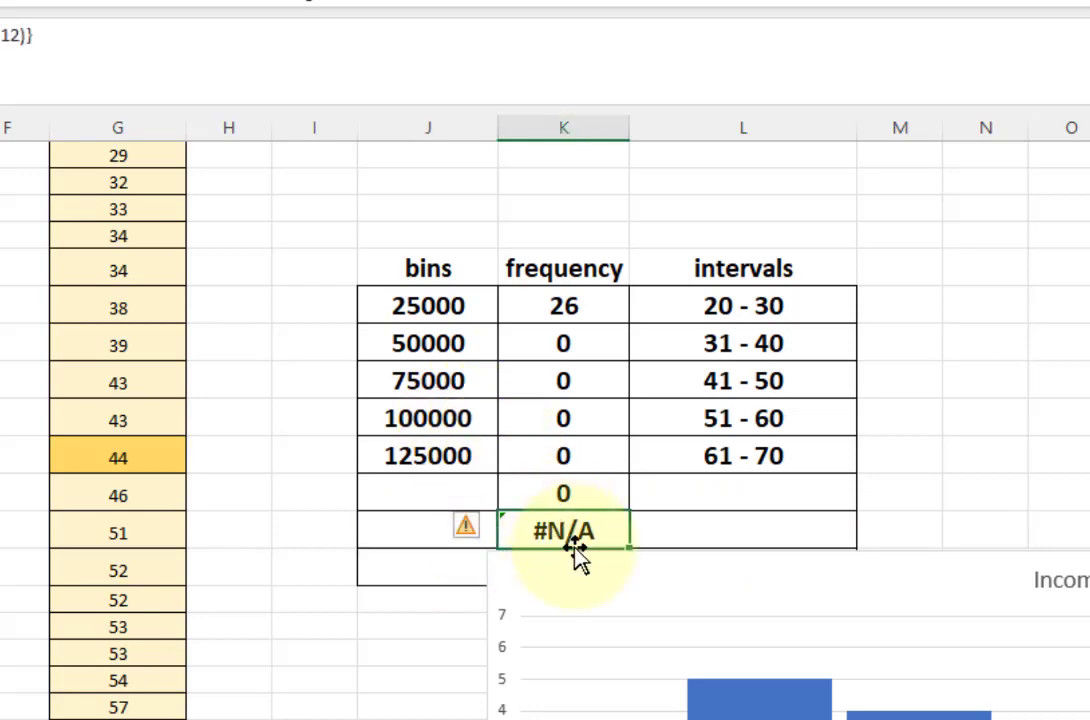
{"action": "key", "text": "Delete"}
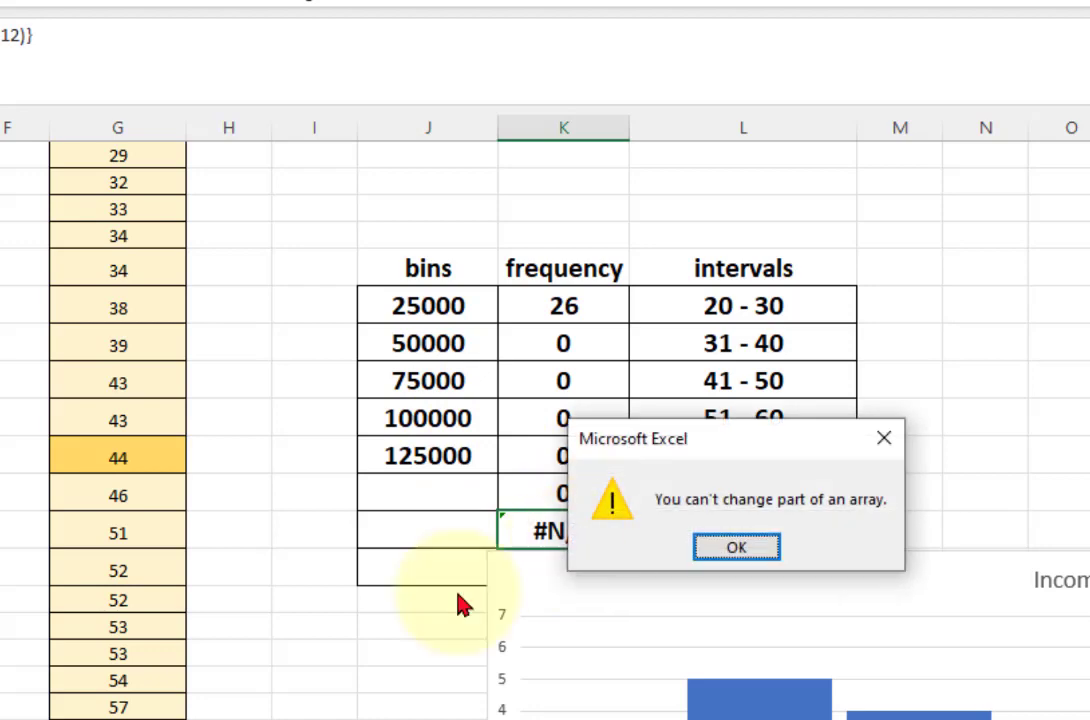
{"action": "left_click", "coordinate": [885, 439]}
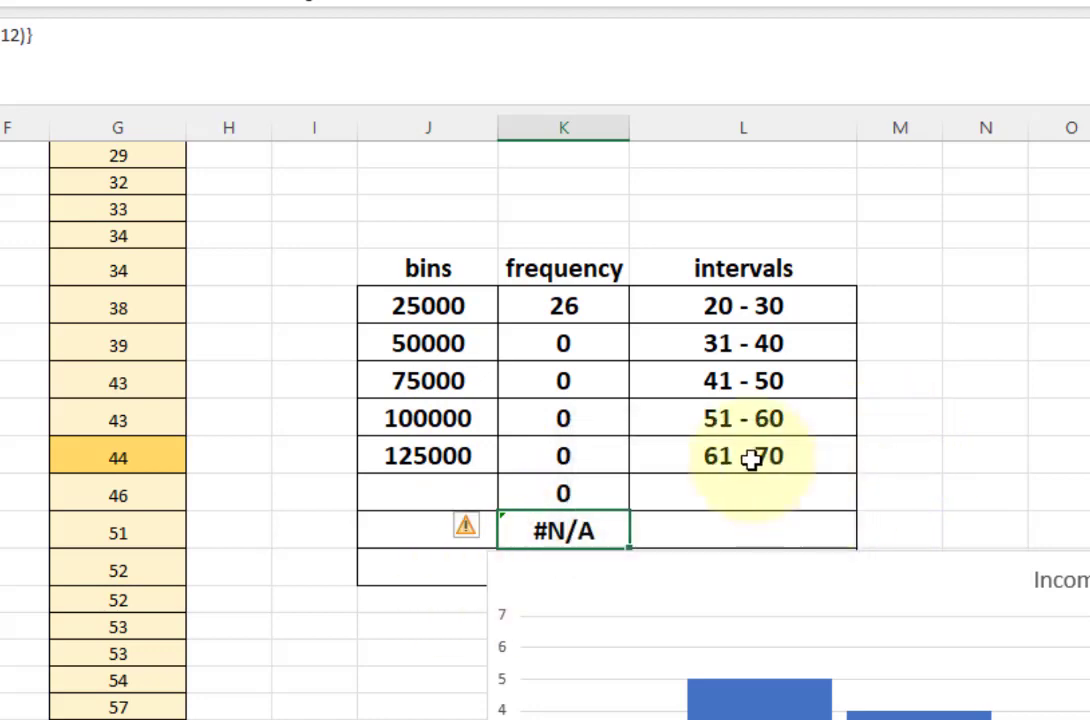
Set the first two bins in J6:J7 to 30 and 40 and fill the series down to 70 in J10
{"action": "left_click", "coordinate": [418, 302]}
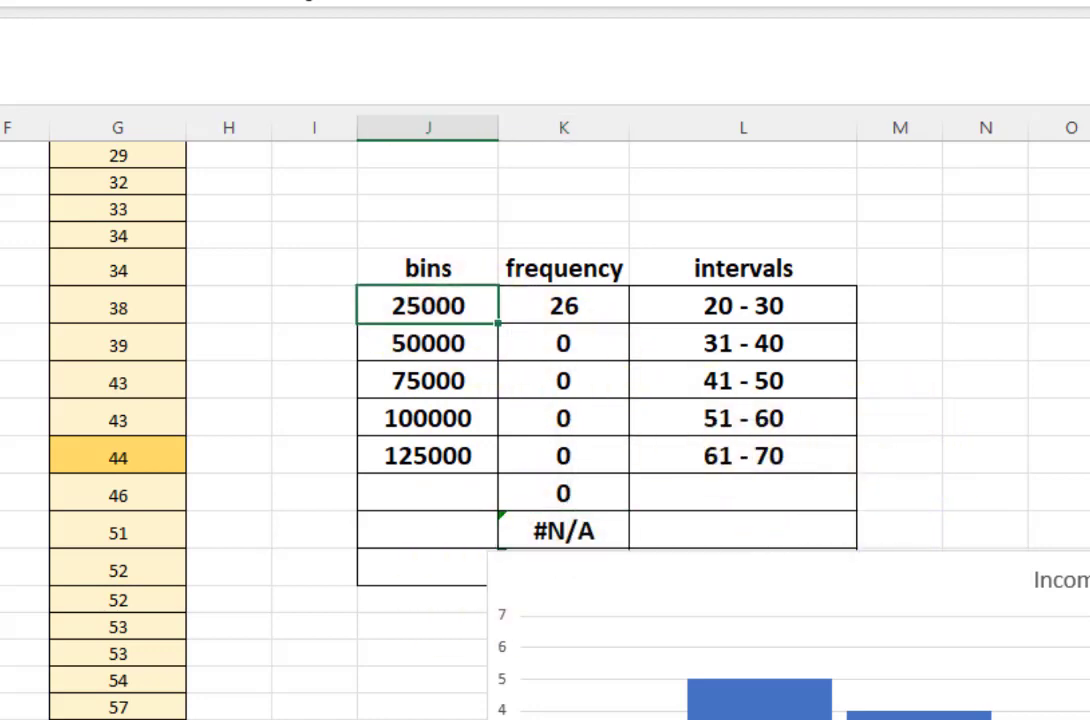
{"action": "type", "text": "30"}
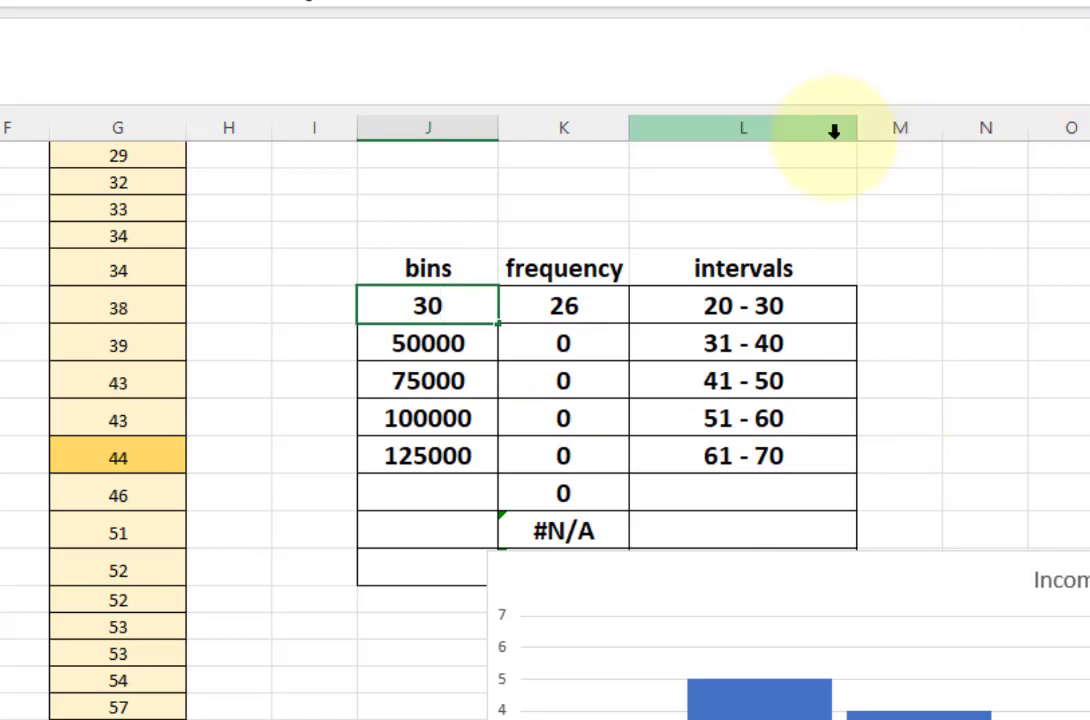
{"action": "left_click", "coordinate": [470, 340]}
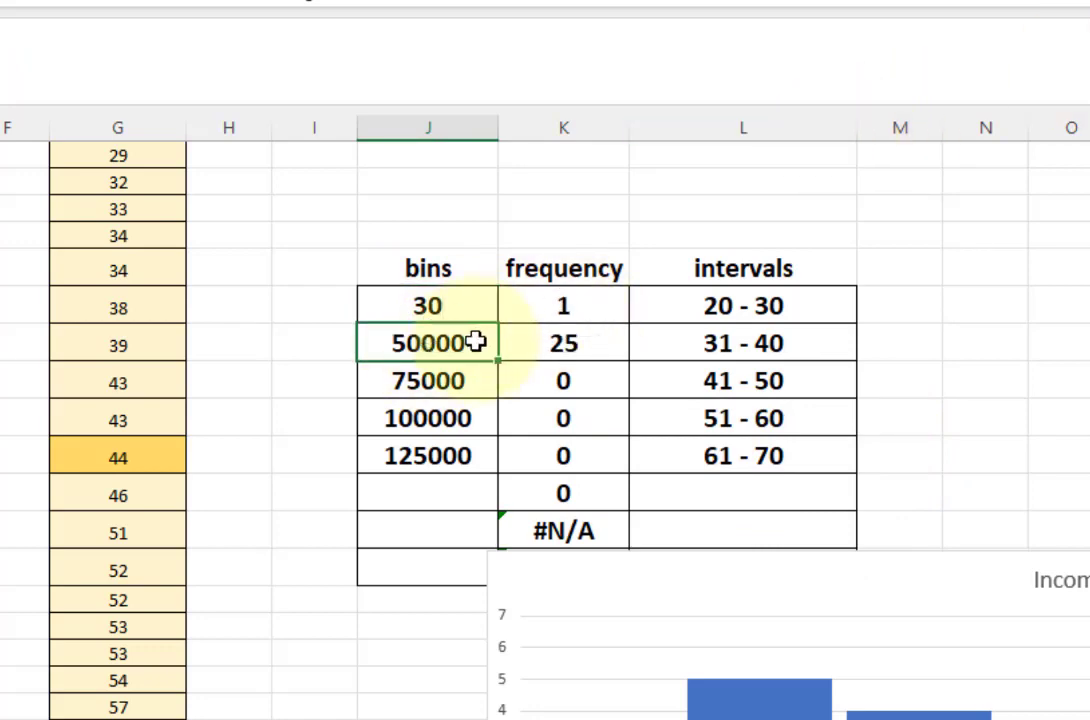
{"action": "type", "text": "40"}
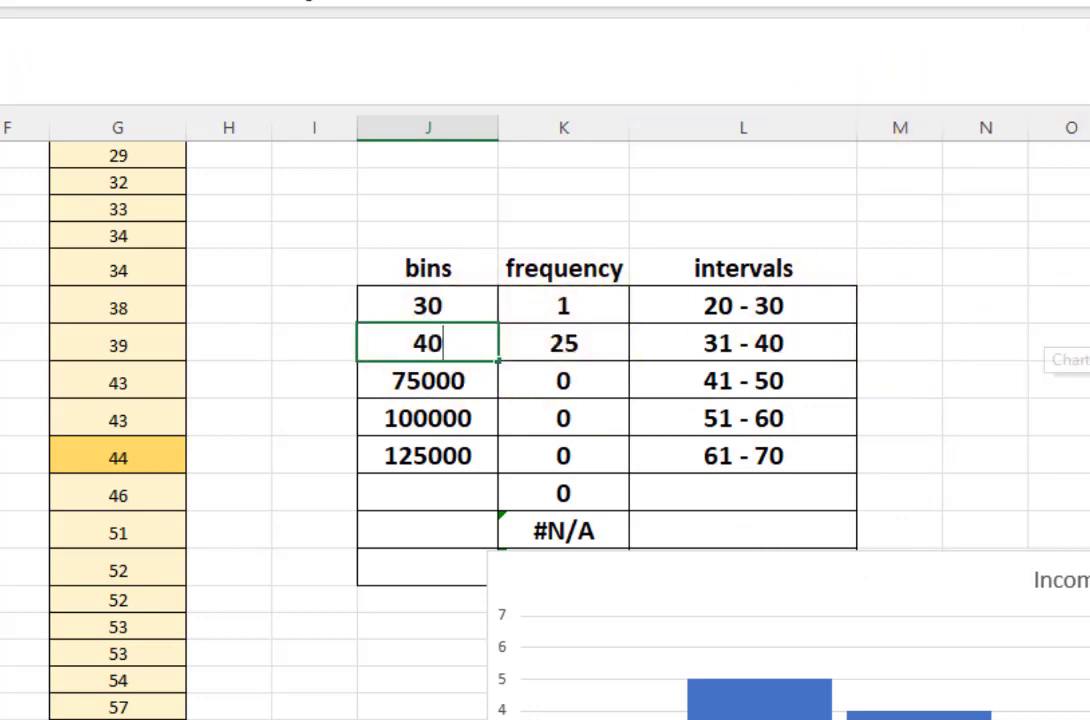
{"action": "left_click", "coordinate": [583, 342]}
{"action": "left_click_drag", "start_coordinate": [437, 310], "coordinate": [438, 339]}
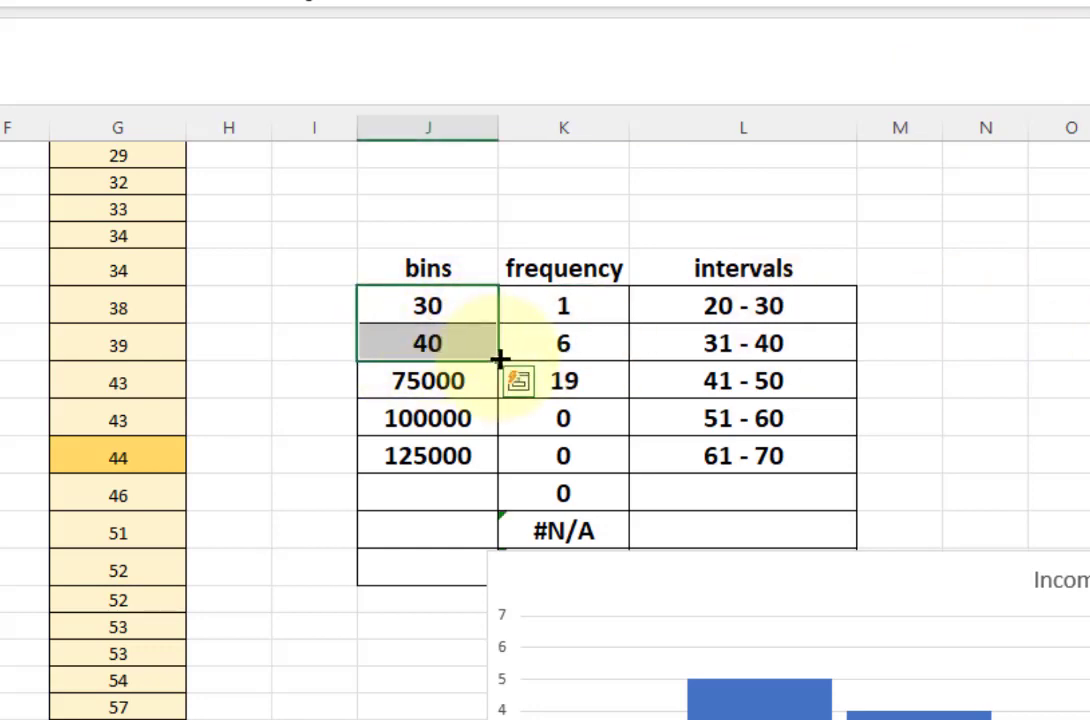
{"action": "left_click_drag", "start_coordinate": [499, 358], "coordinate": [500, 471]}
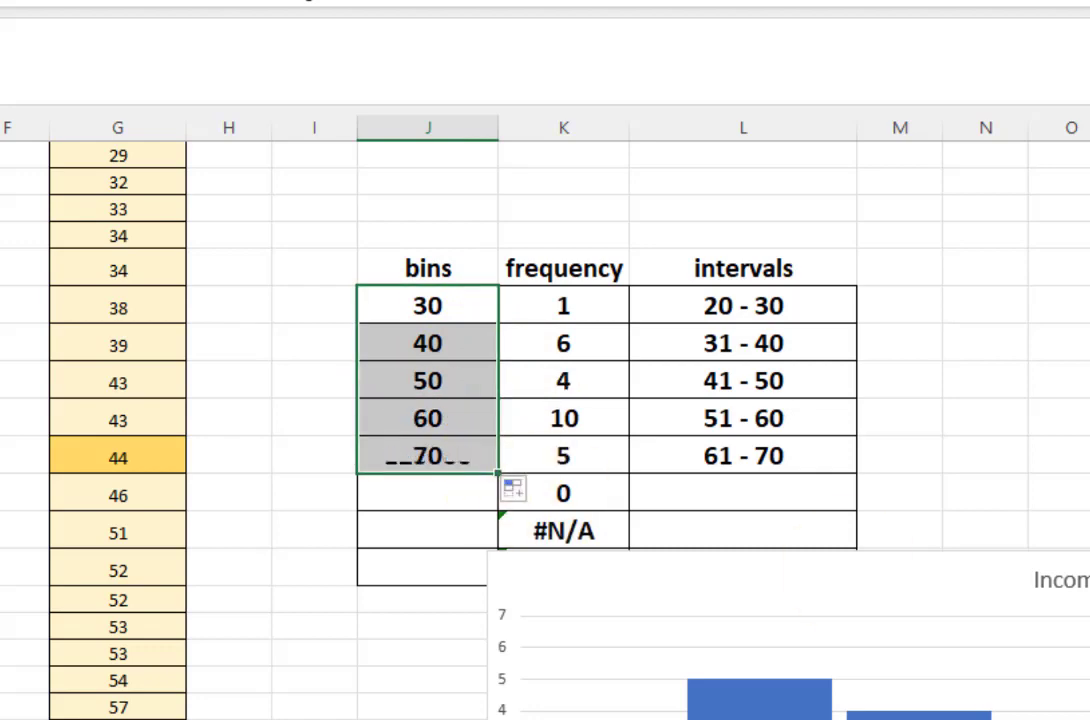
{"action": "left_click", "coordinate": [1085, 380]}
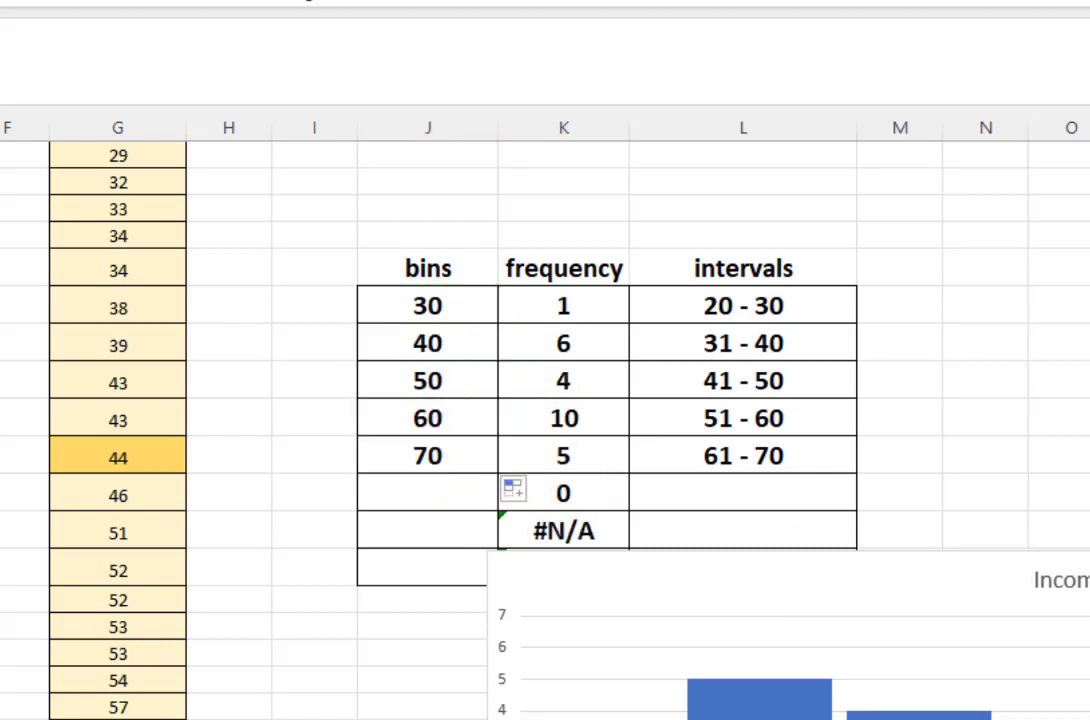
Delete the old Income chart from Sheet3
{"action": "left_click_drag", "start_coordinate": [1089, 591], "coordinate": [1025, 620]}
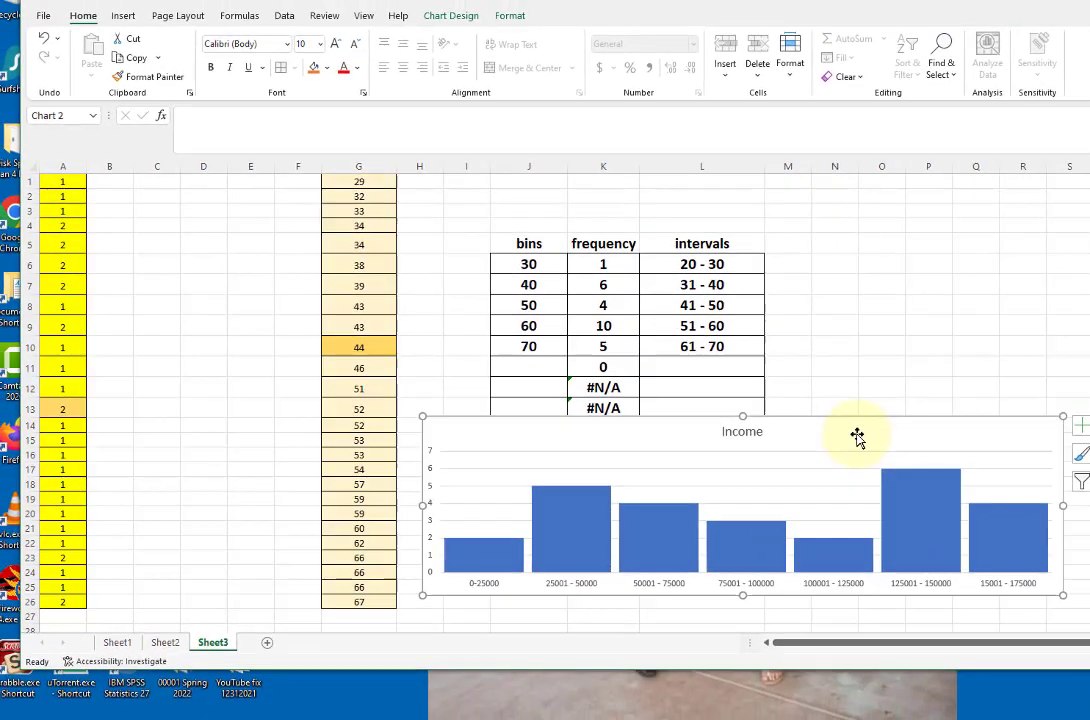
{"action": "key", "text": "Delete"}
{"action": "left_click", "coordinate": [919, 398]}
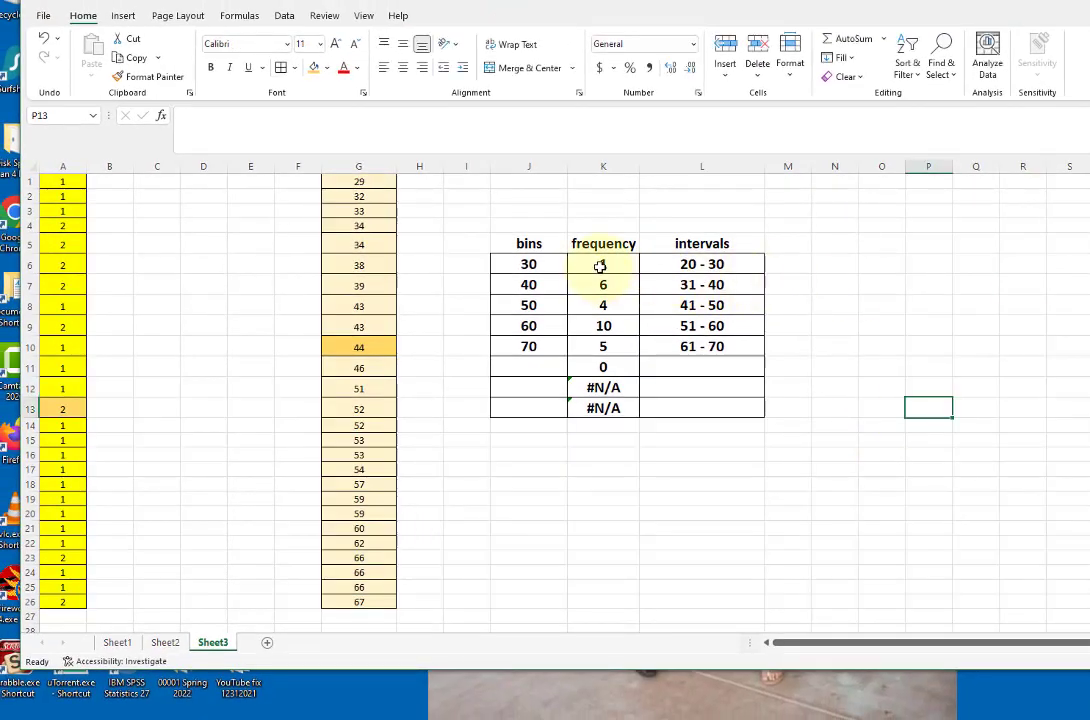
Insert the recommended Clustered Column chart from the frequency table and place it beside the table with its title selected
{"action": "left_click_drag", "start_coordinate": [600, 265], "coordinate": [603, 347]}
{"action": "left_click", "coordinate": [603, 347]}
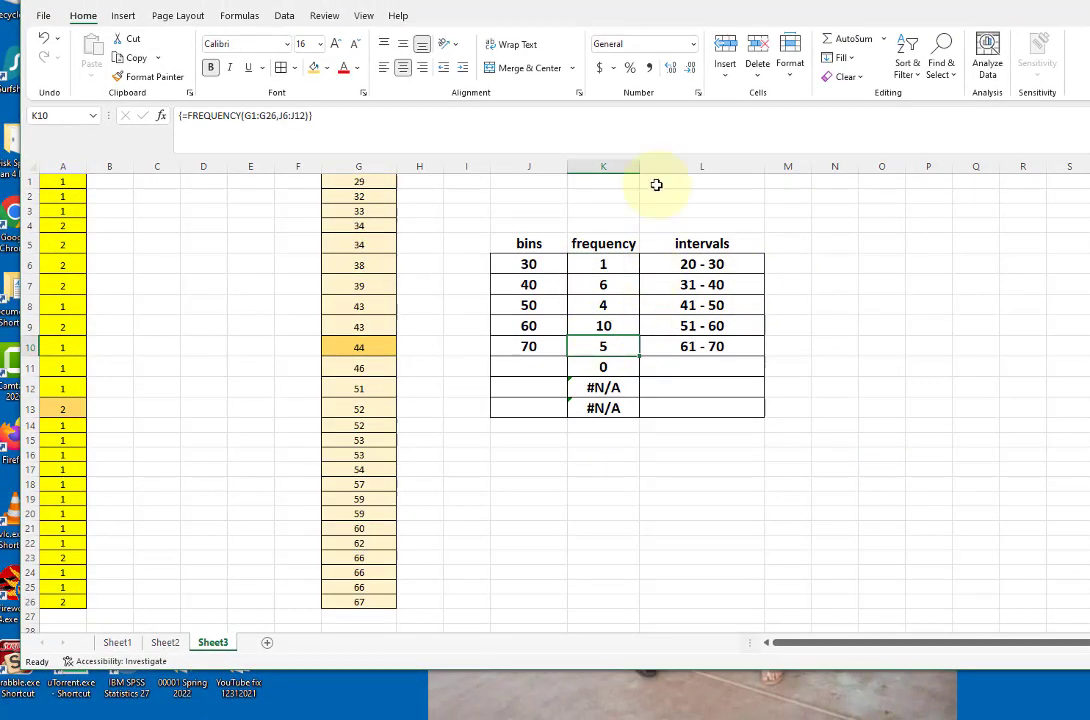
{"action": "left_click", "coordinate": [120, 17]}
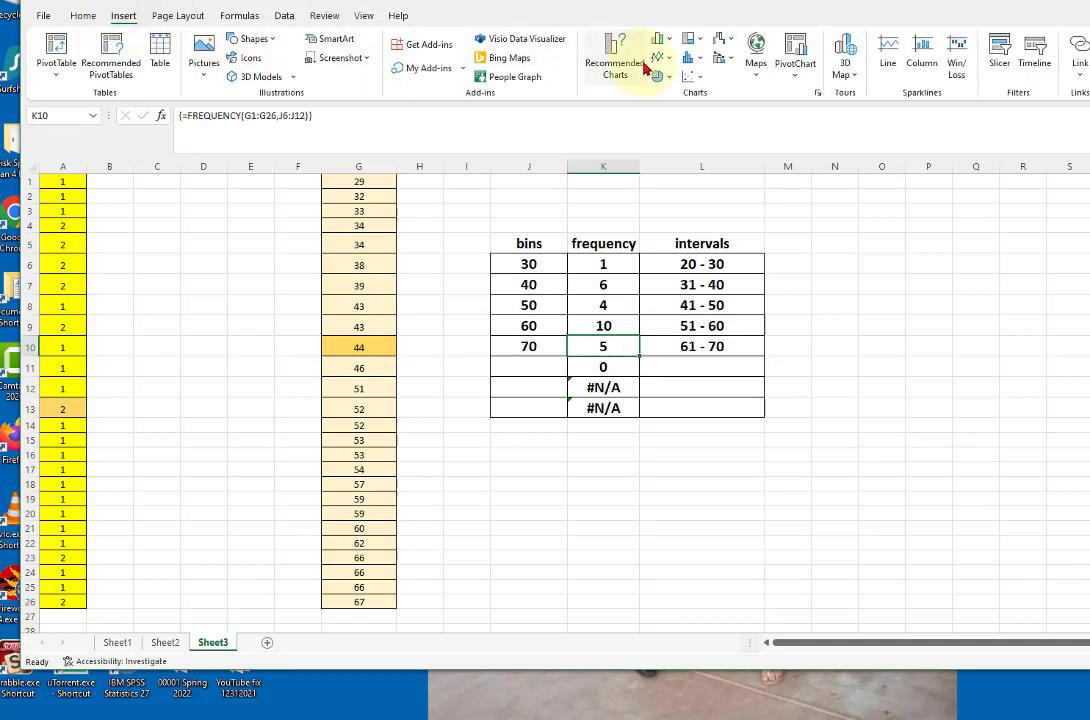
{"action": "left_click", "coordinate": [613, 45]}
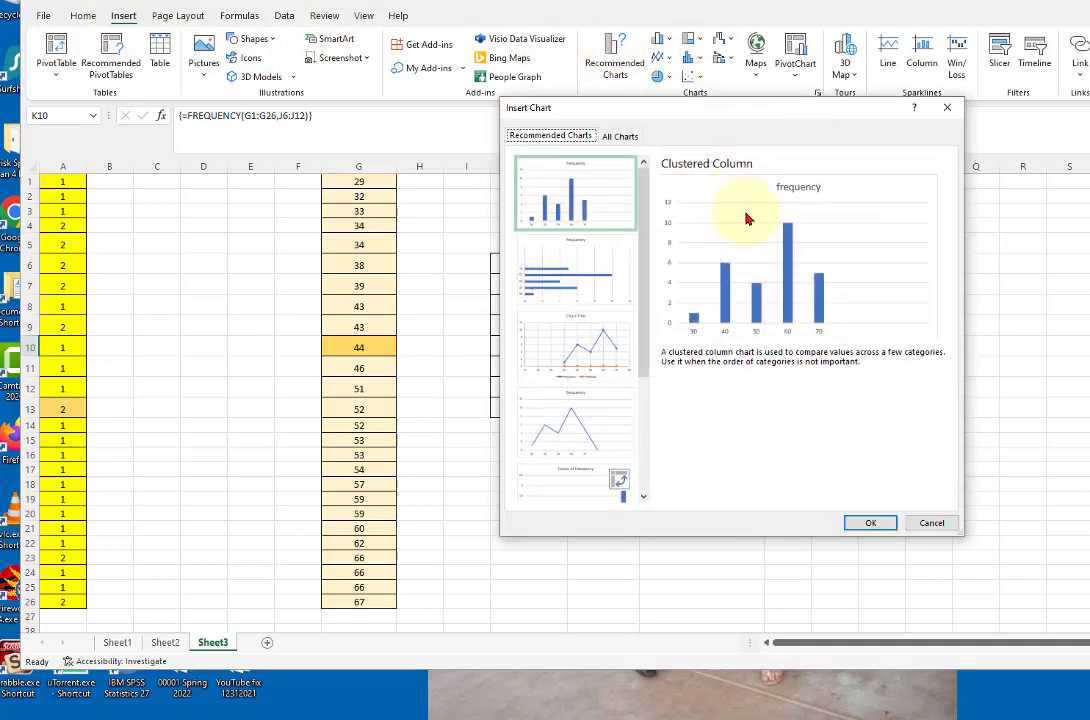
{"action": "left_click", "coordinate": [858, 522]}
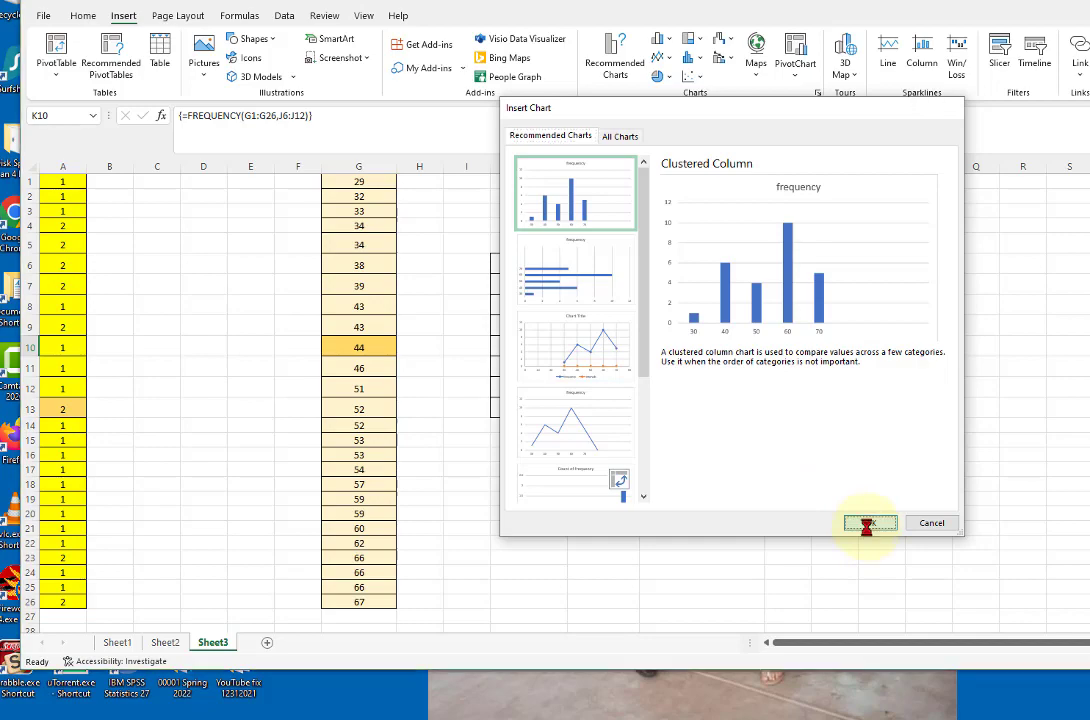
{"action": "left_click_drag", "start_coordinate": [681, 315], "coordinate": [967, 240]}
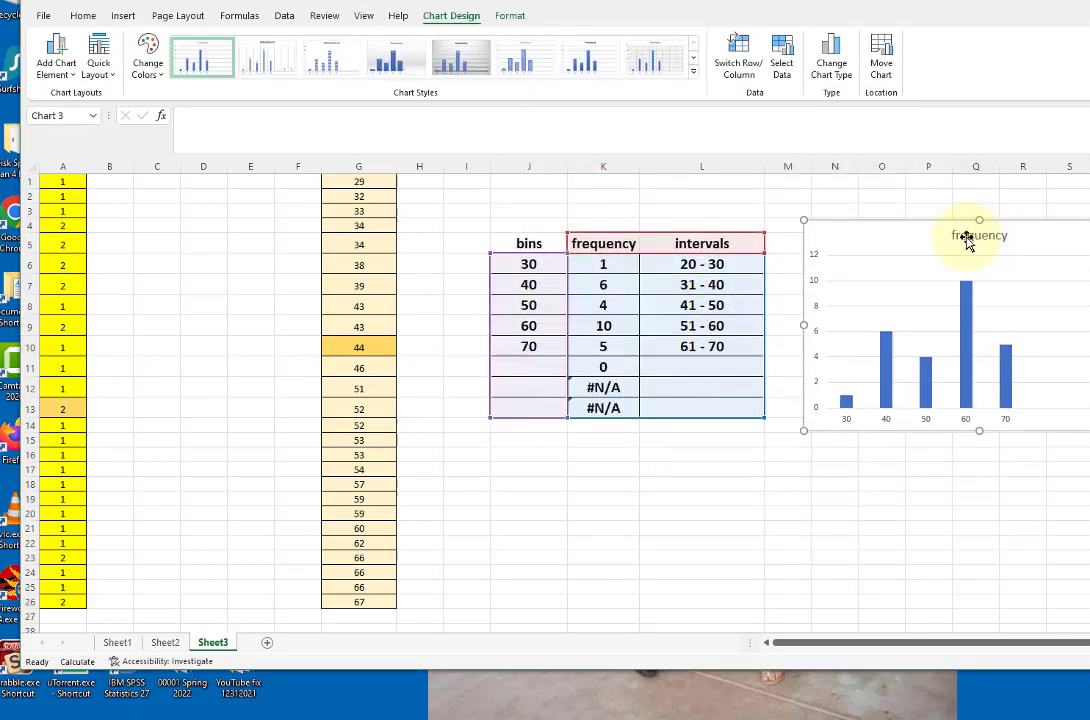
{"action": "left_click", "coordinate": [966, 237]}
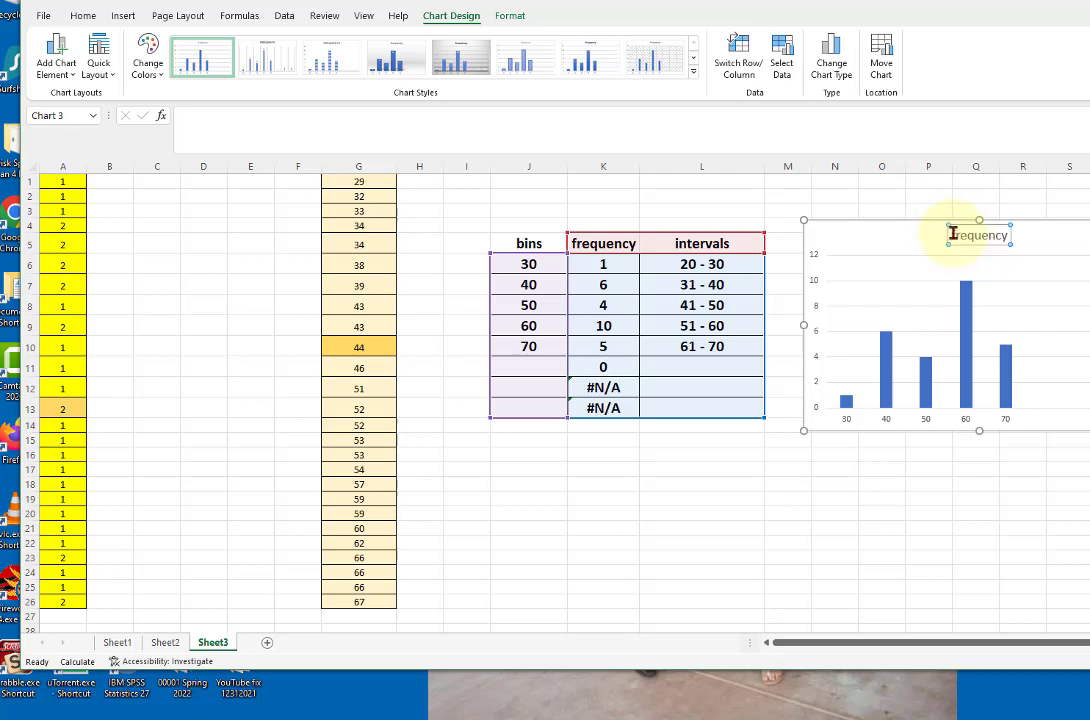
Replace the column chart's title with "Anxiety"
{"action": "left_click_drag", "start_coordinate": [951, 234], "coordinate": [1015, 236]}
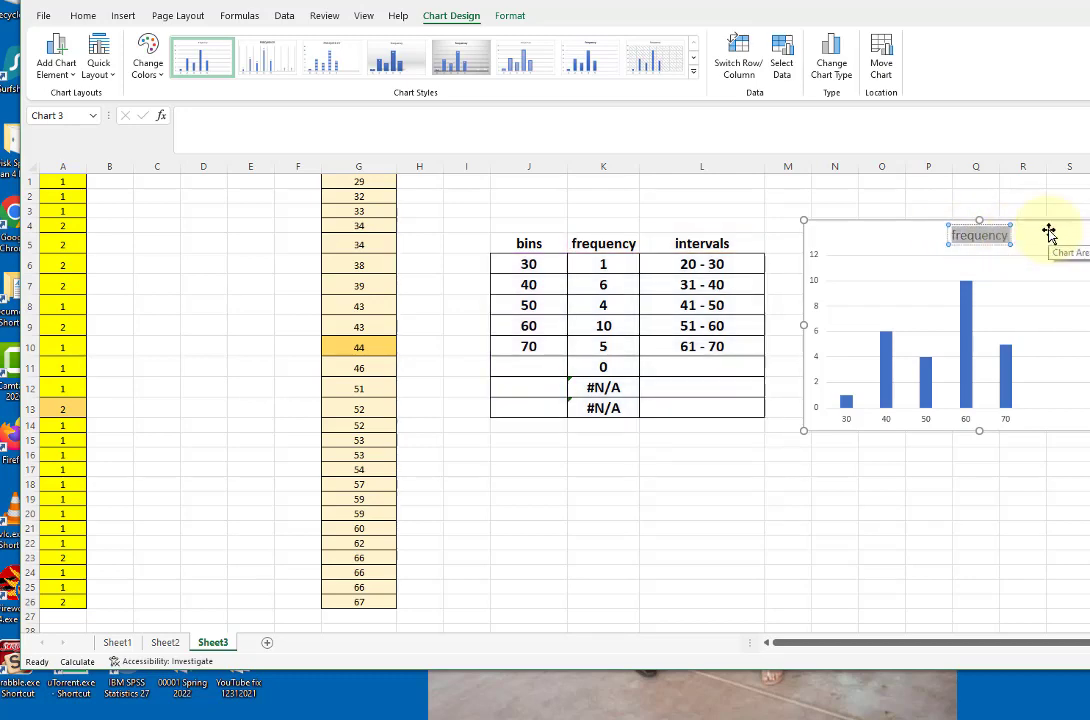
{"action": "key", "text": "BackSpace"}
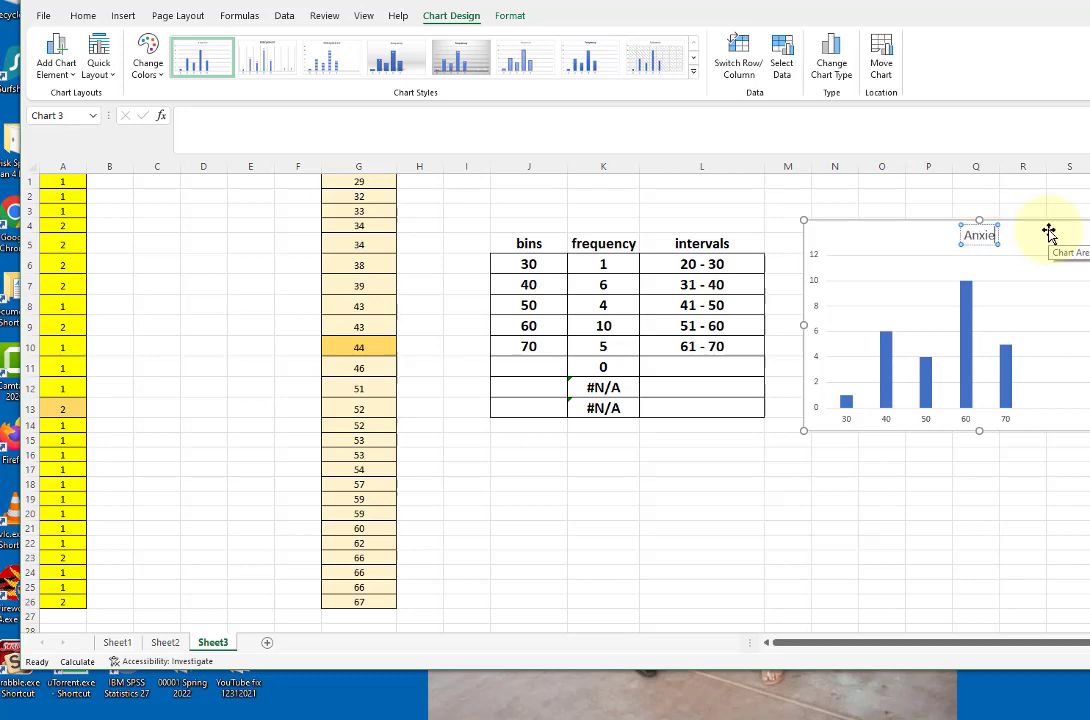
{"action": "type", "text": "Anxiety"}
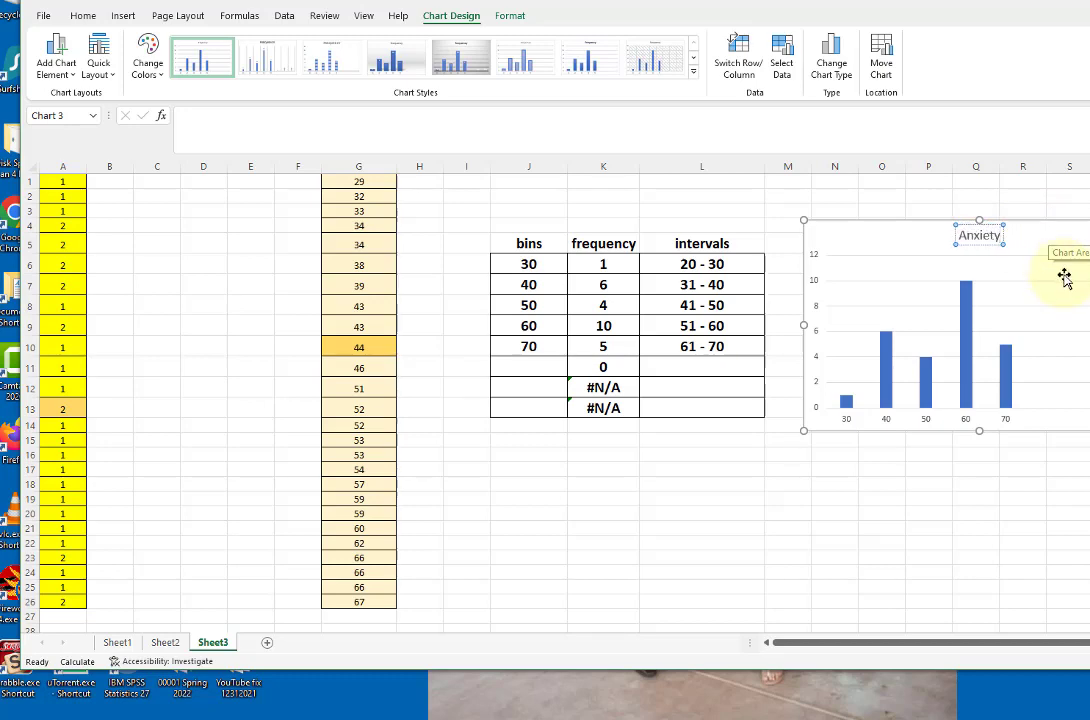
{"action": "left_click", "coordinate": [1061, 261]}
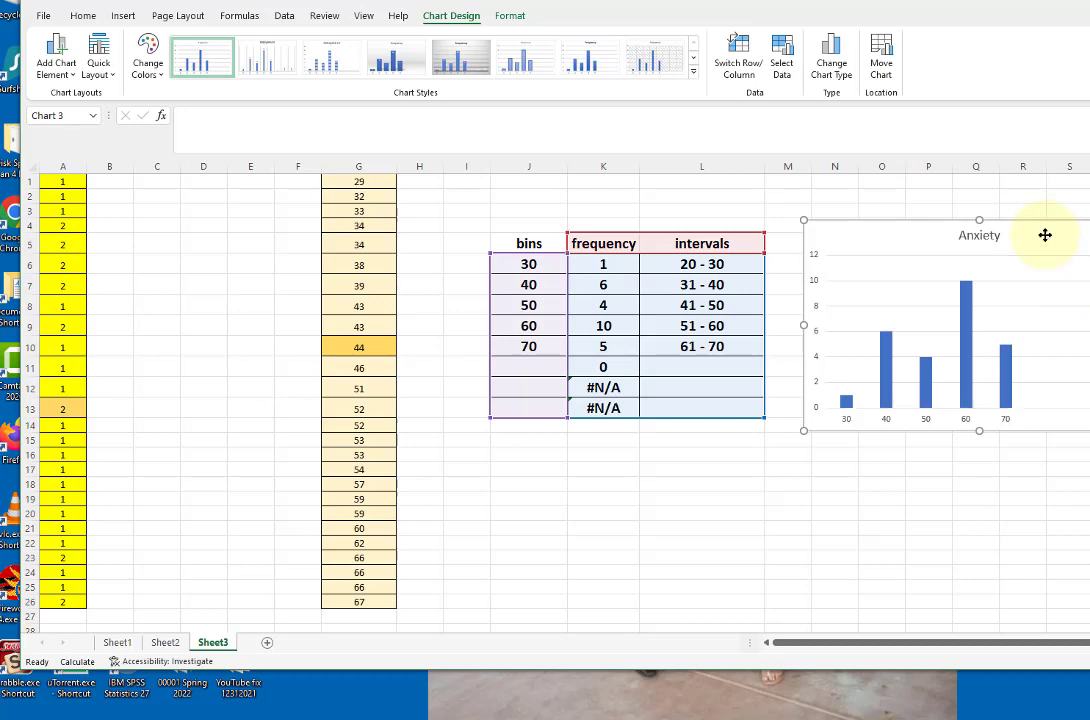
Set the Anxiety chart's horizontal axis labels to the intervals in L6:L10
{"action": "left_click", "coordinate": [950, 420]}
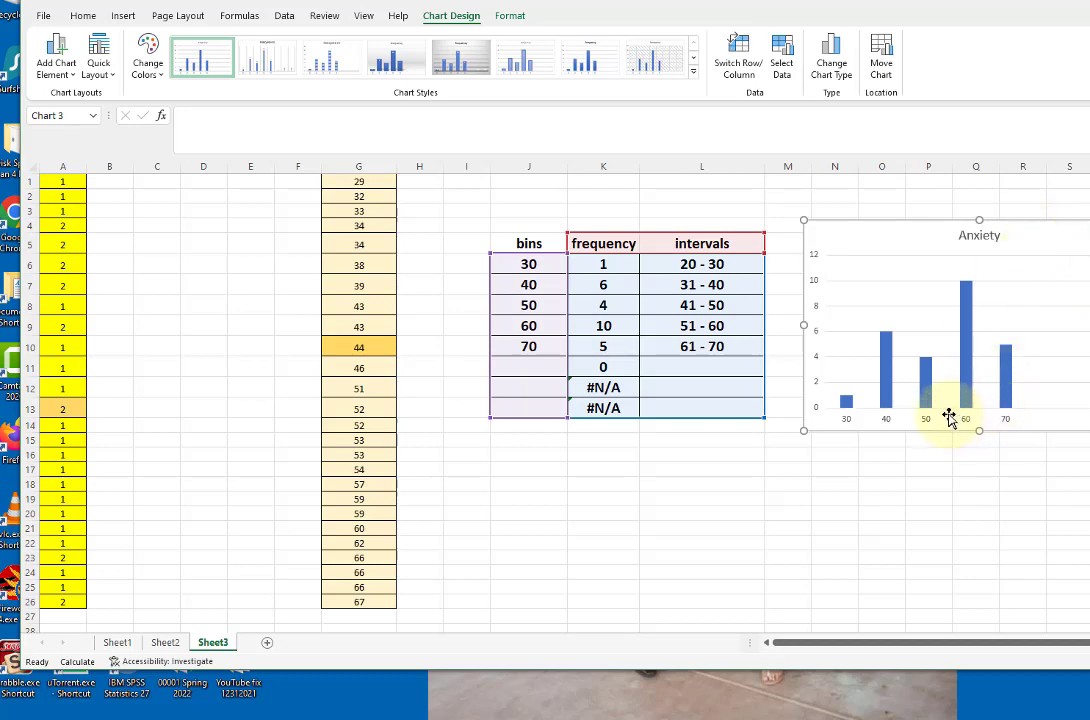
{"action": "left_click", "coordinate": [932, 498]}
{"action": "left_click", "coordinate": [928, 428]}
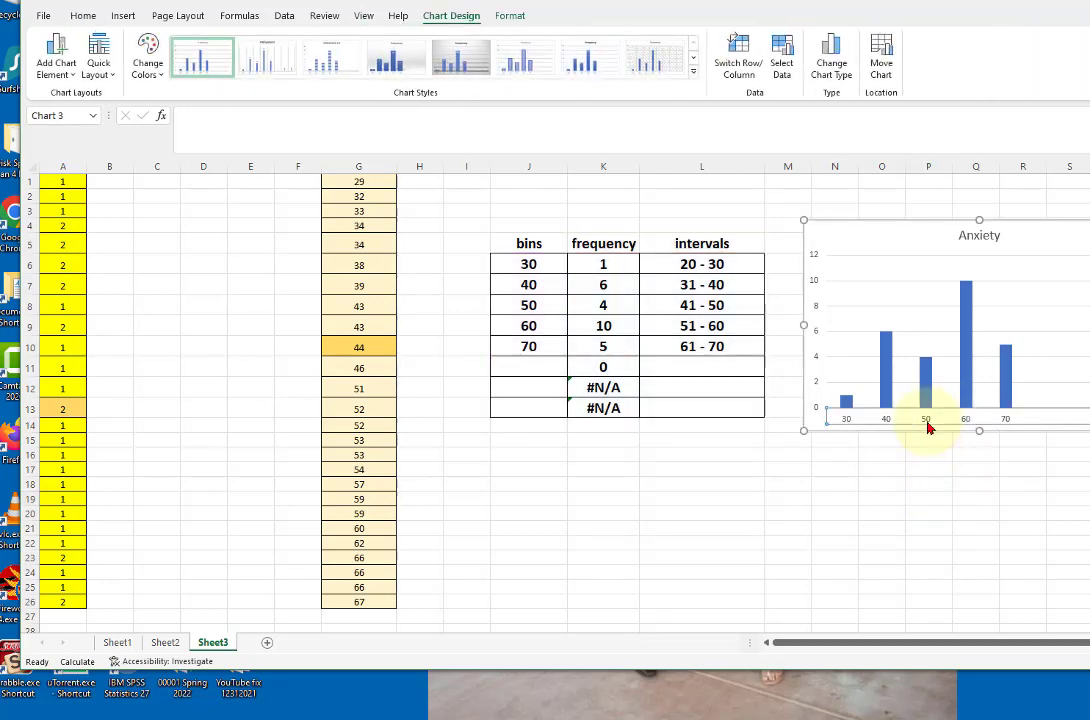
{"action": "right_click", "coordinate": [928, 428]}
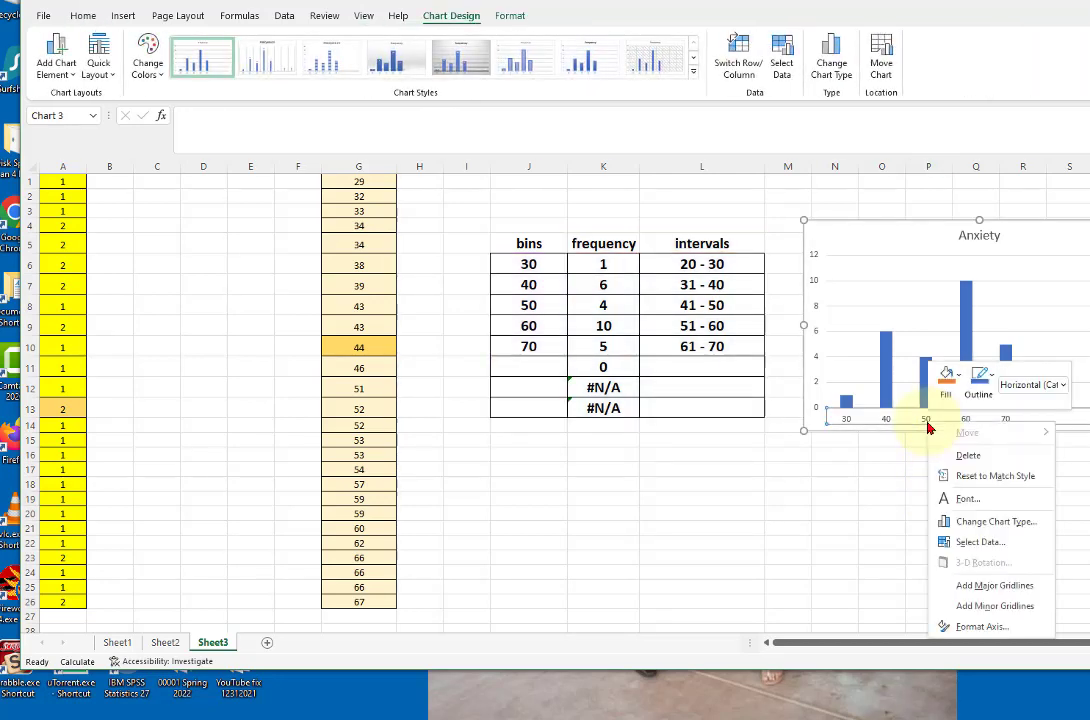
{"action": "left_click", "coordinate": [980, 541]}
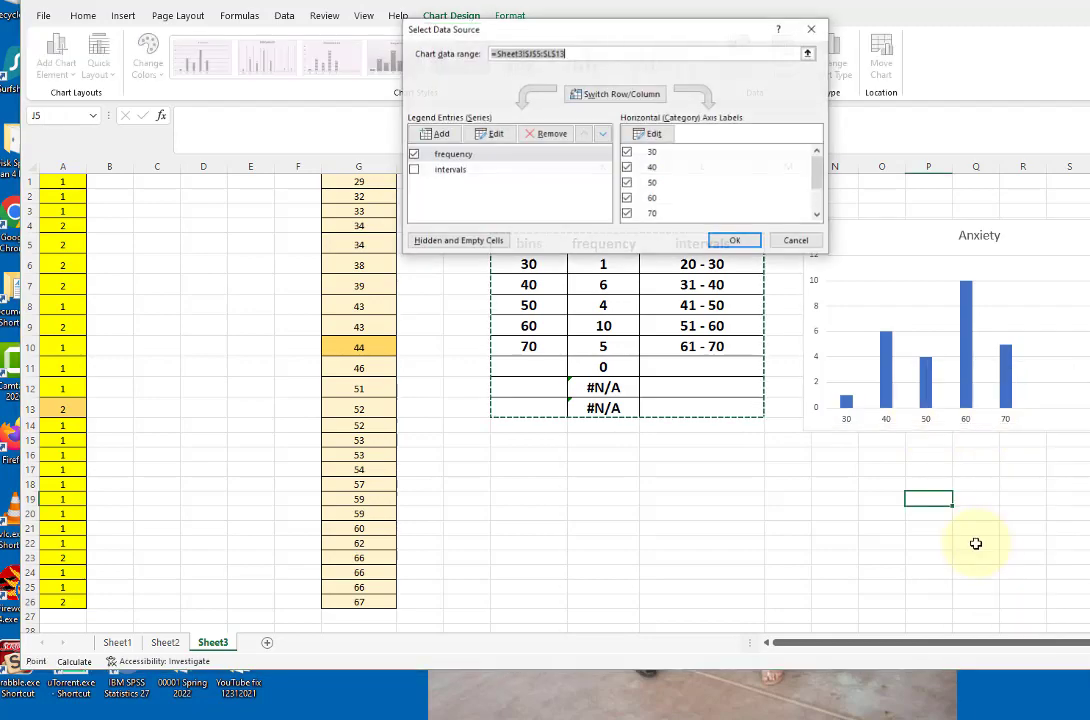
{"action": "left_click", "coordinate": [649, 134]}
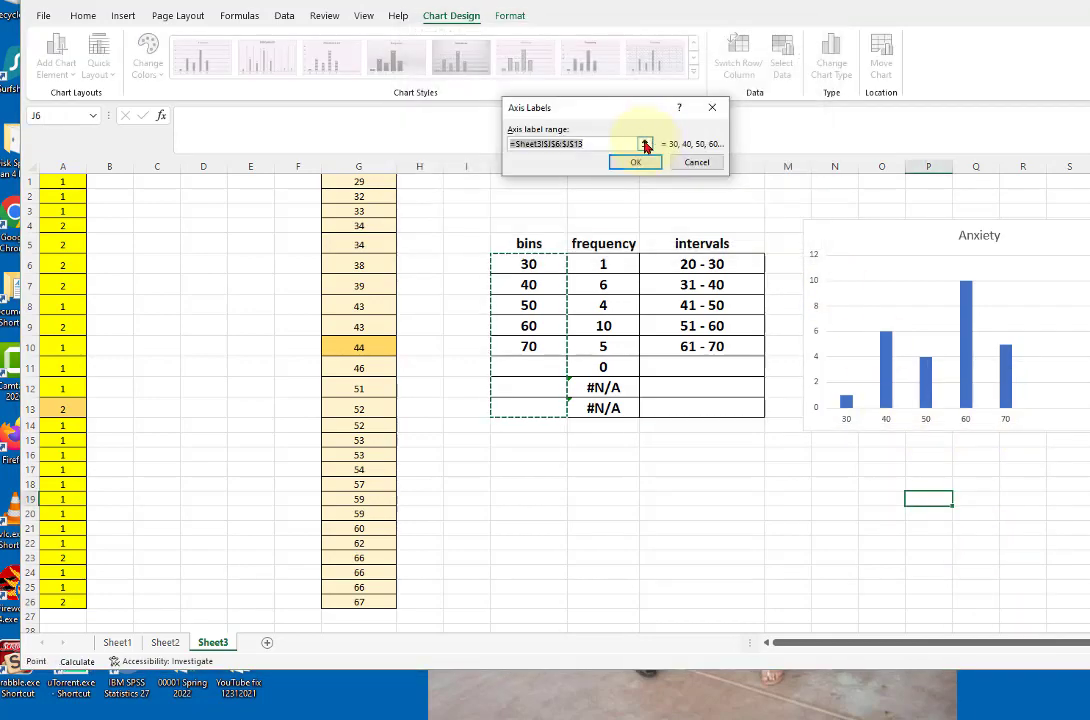
{"action": "left_click_drag", "start_coordinate": [705, 264], "coordinate": [709, 349]}
{"action": "key", "text": "Return"}
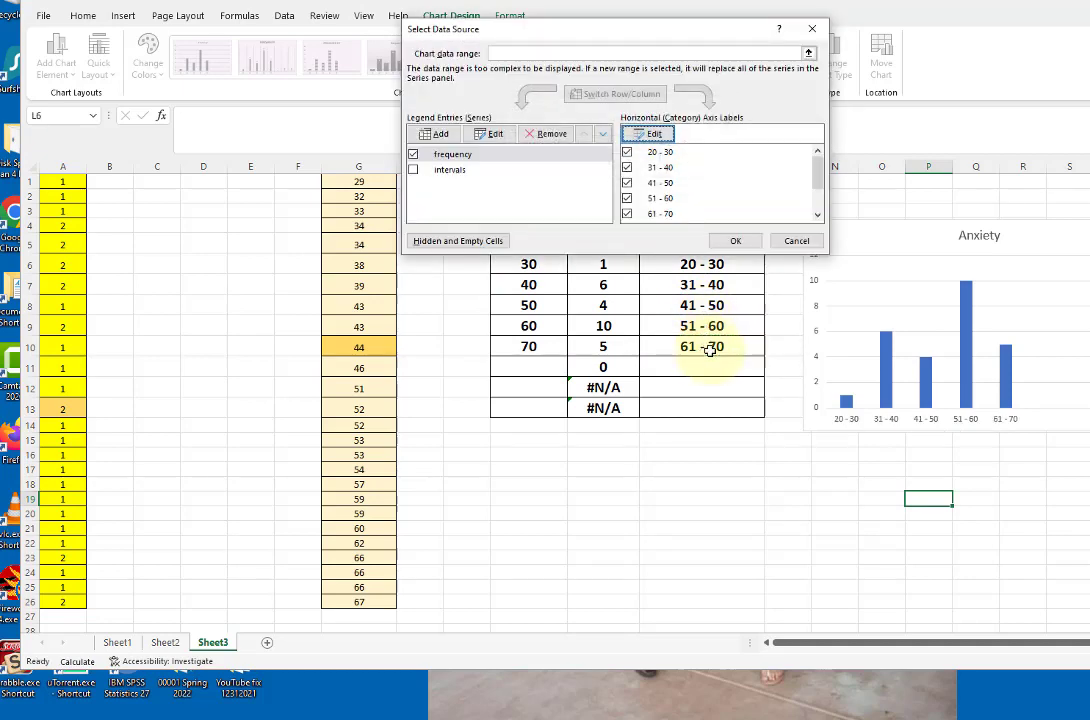
{"action": "left_click", "coordinate": [740, 241]}
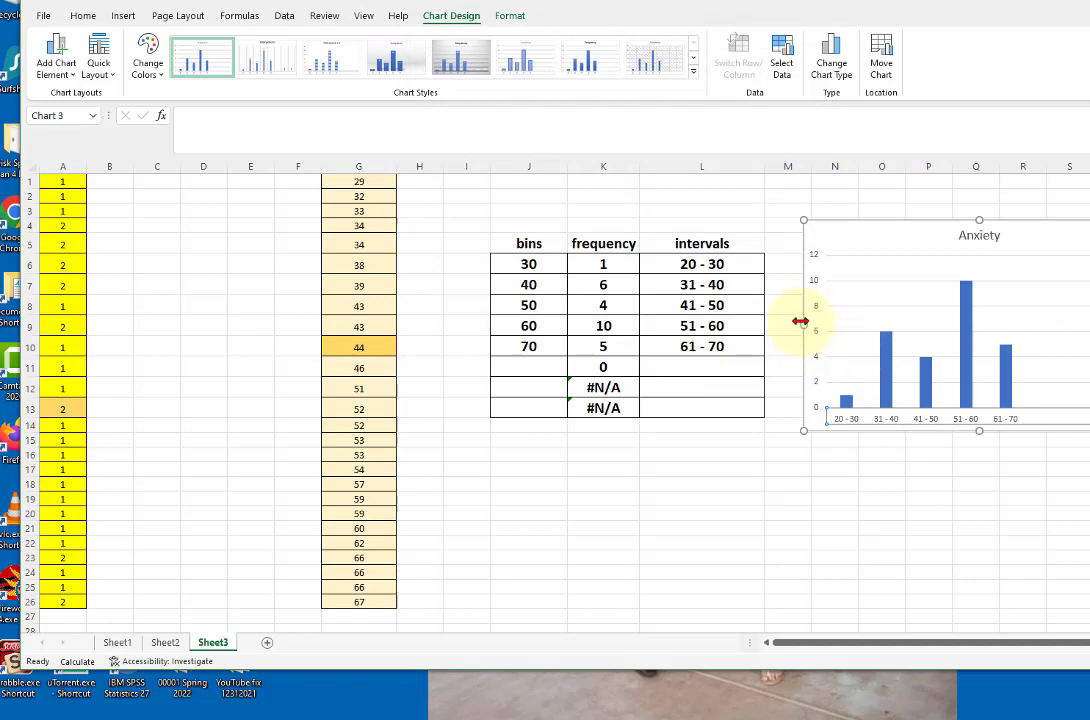
Widen the Anxiety chart and reduce its series gap width so the columns nearly touch like a histogram
{"action": "left_click_drag", "start_coordinate": [800, 321], "coordinate": [632, 318]}
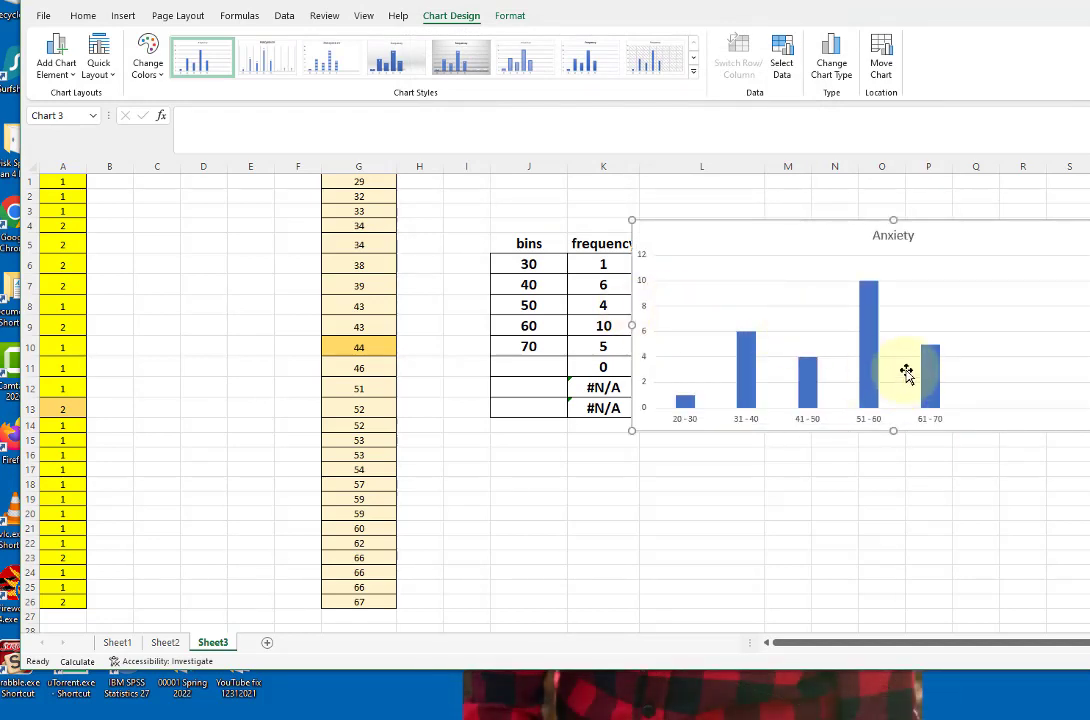
{"action": "left_click", "coordinate": [873, 347]}
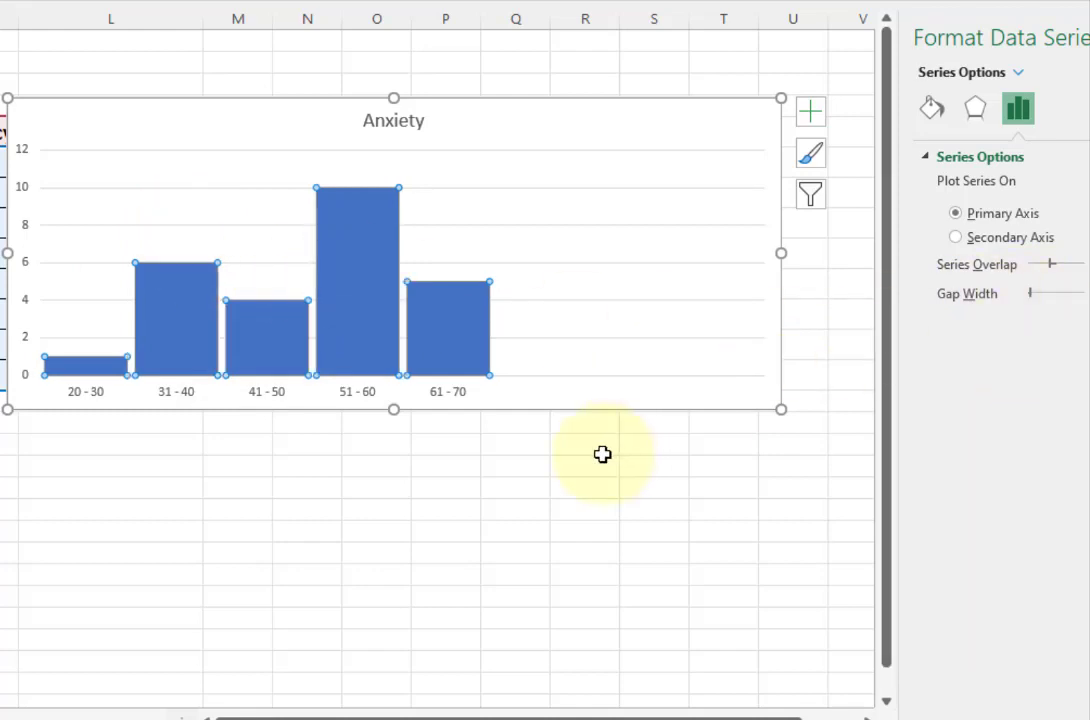
{"action": "left_click", "coordinate": [583, 247]}
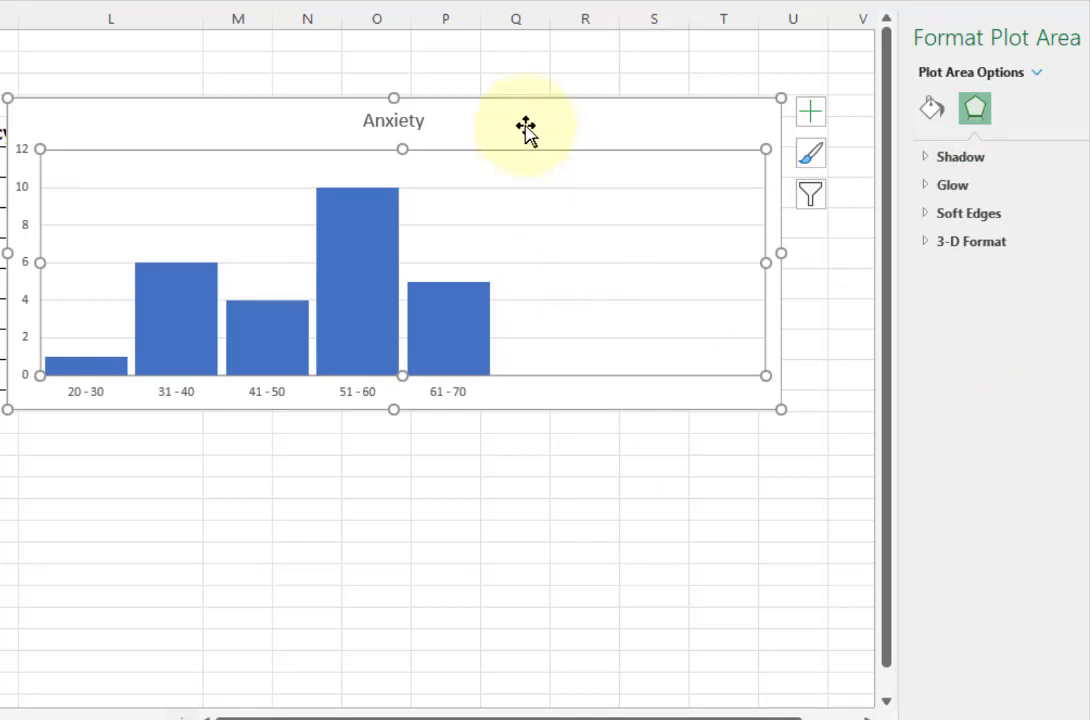
{"action": "left_click_drag", "start_coordinate": [525, 126], "coordinate": [644, 140]}
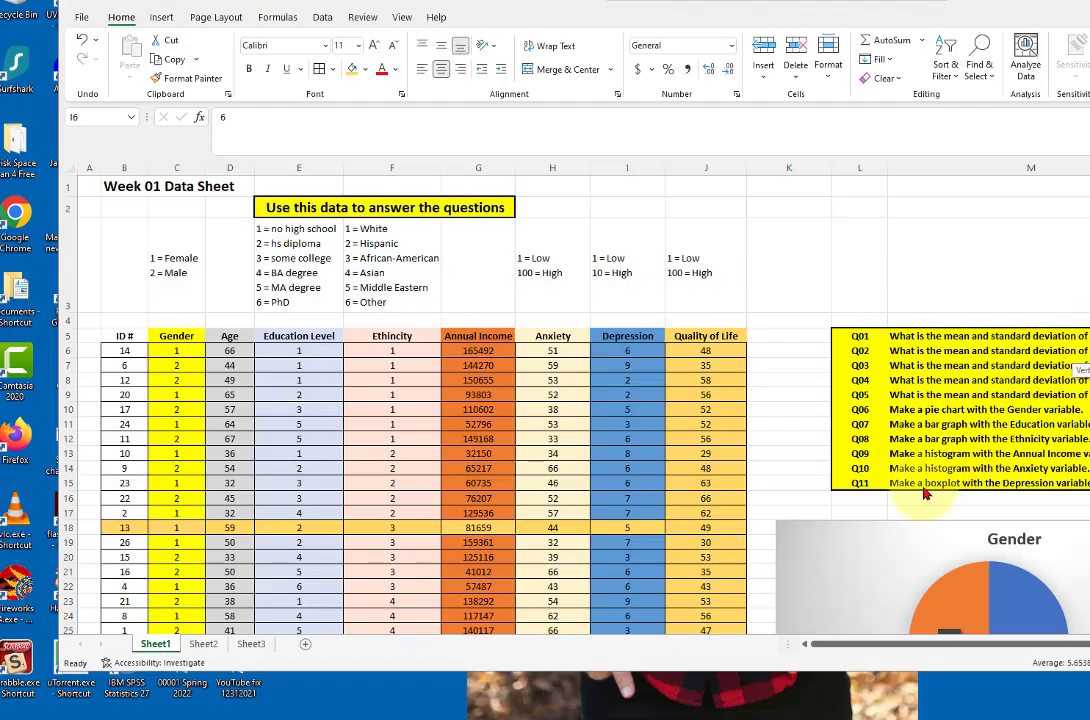
{"action": "left_click", "coordinate": [638, 353]}
{"action": "key", "text": "ctrl+shift+Down"}
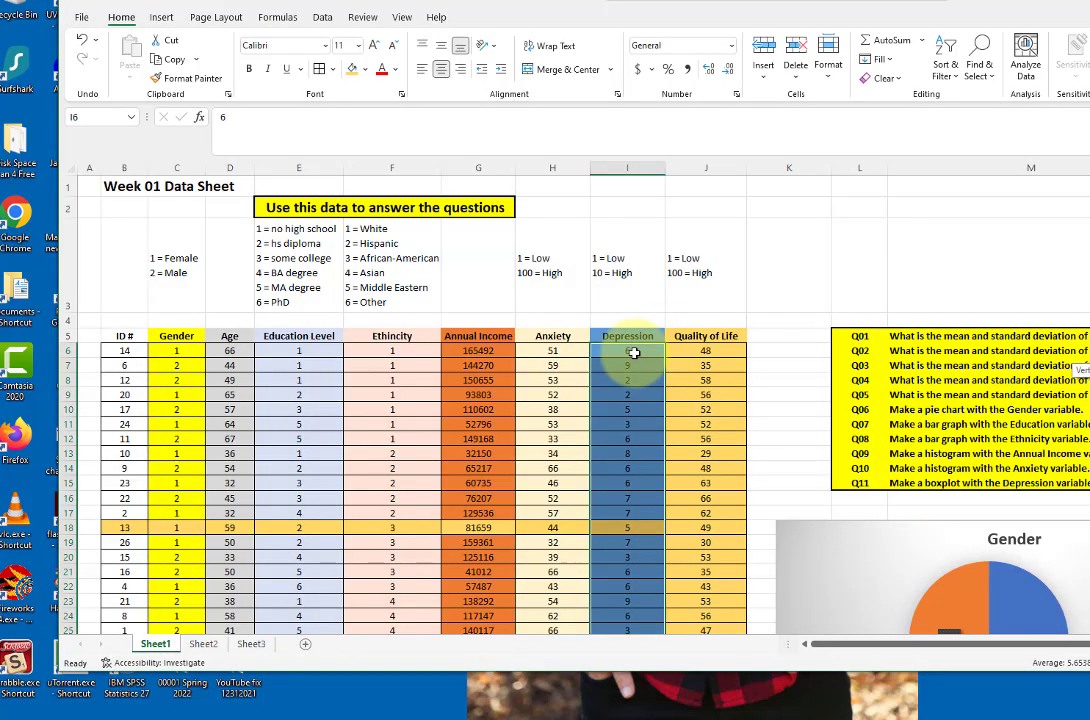
{"action": "left_click", "coordinate": [844, 282]}
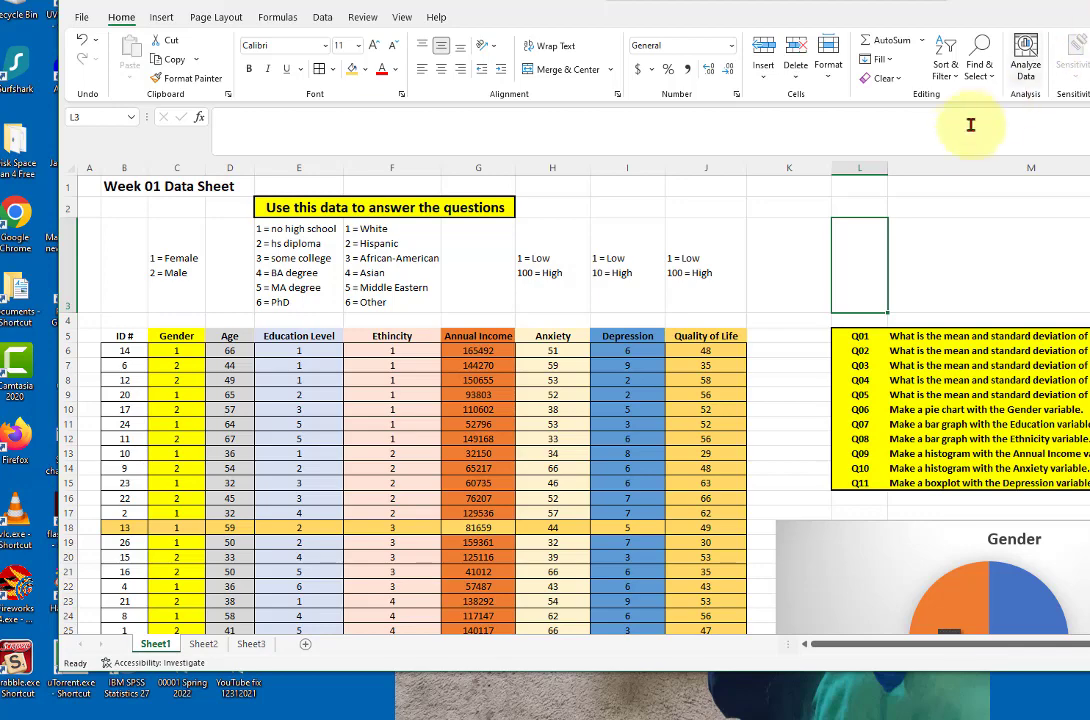
Insert a Box & Whisker chart on Sheet1 from the Depression values in I6:I31
{"action": "scroll", "coordinate": [608, 398], "scroll_direction": "down", "scroll_amount": 1}
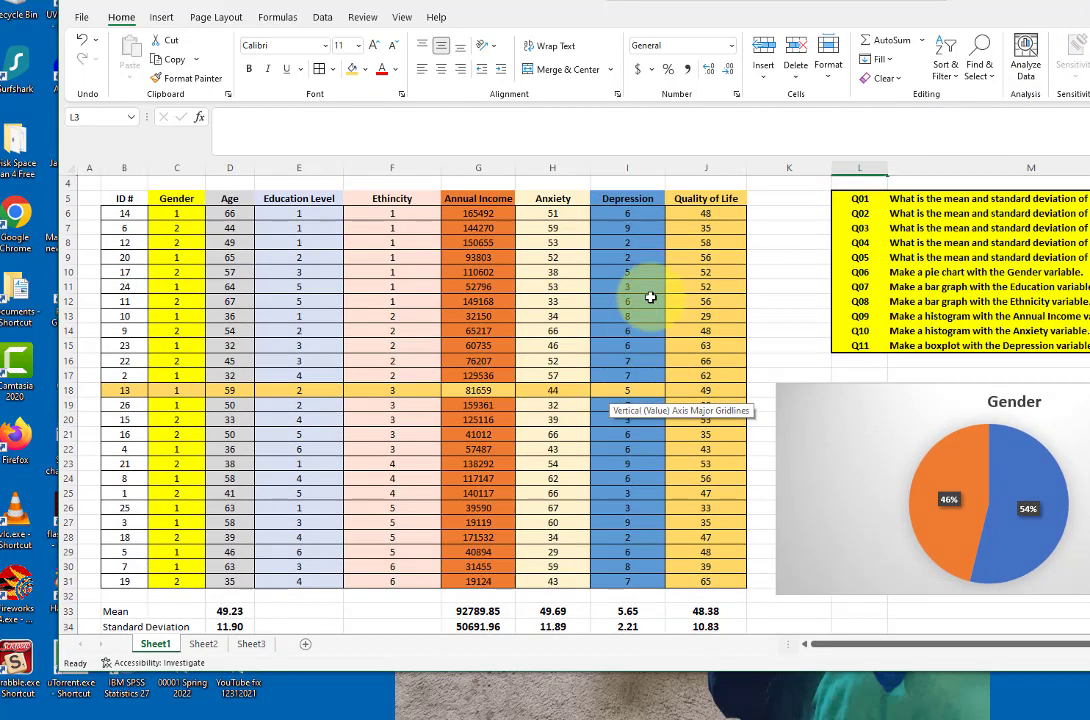
{"action": "left_click_drag", "start_coordinate": [627, 214], "coordinate": [620, 579]}
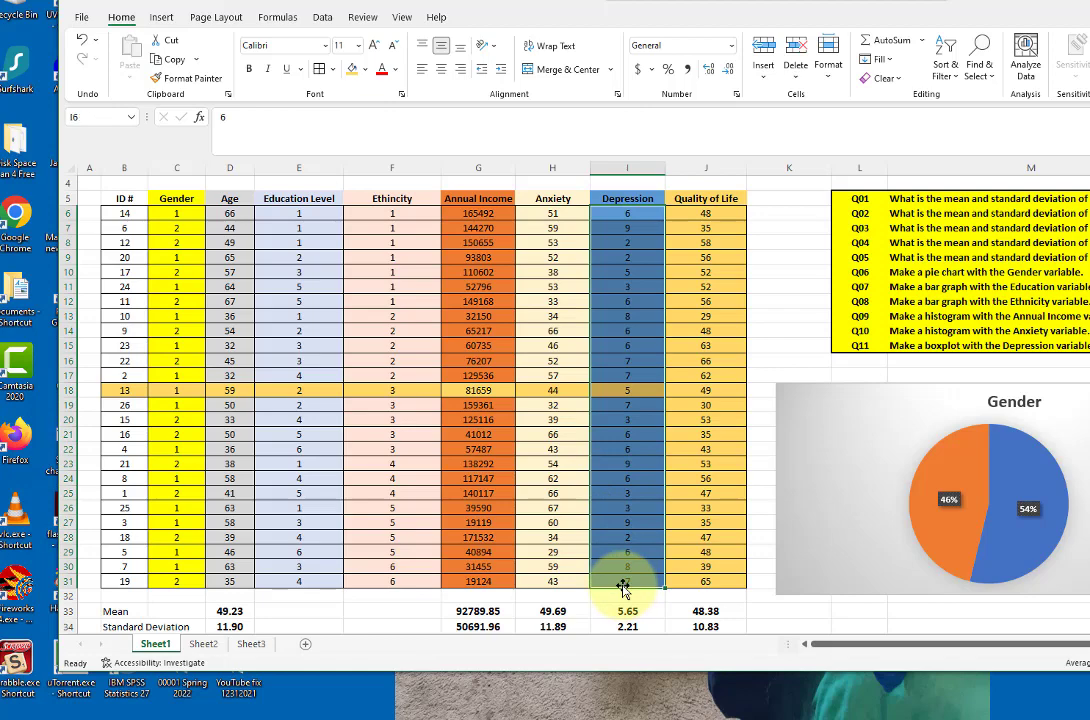
{"action": "left_click", "coordinate": [160, 17]}
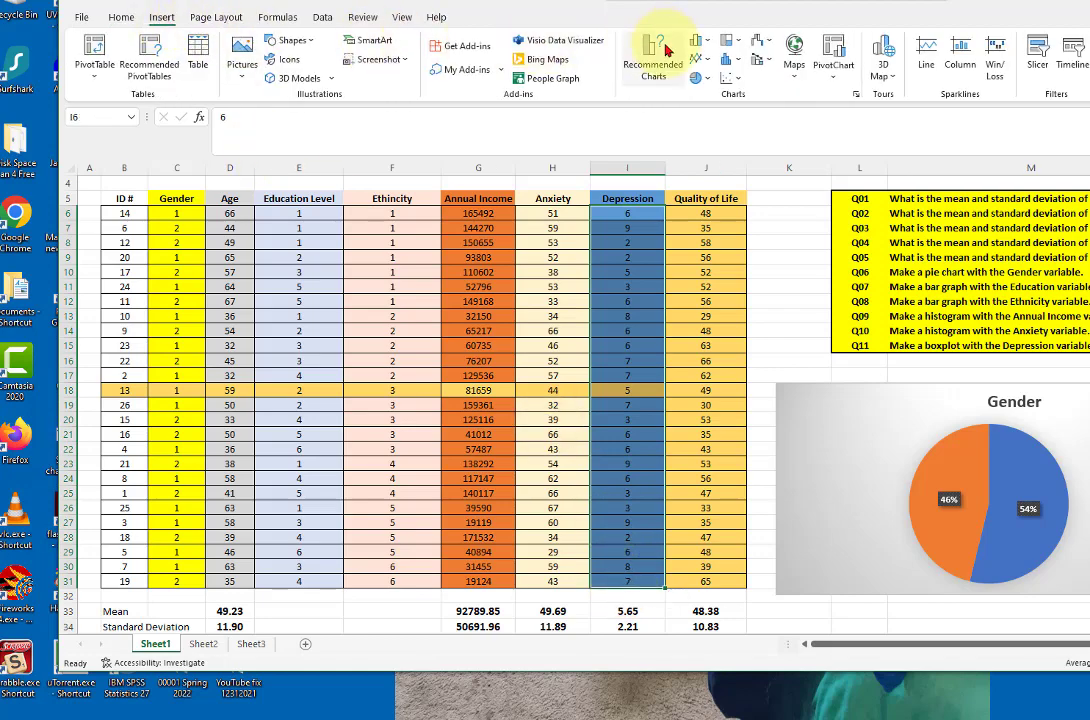
{"action": "left_click", "coordinate": [655, 50]}
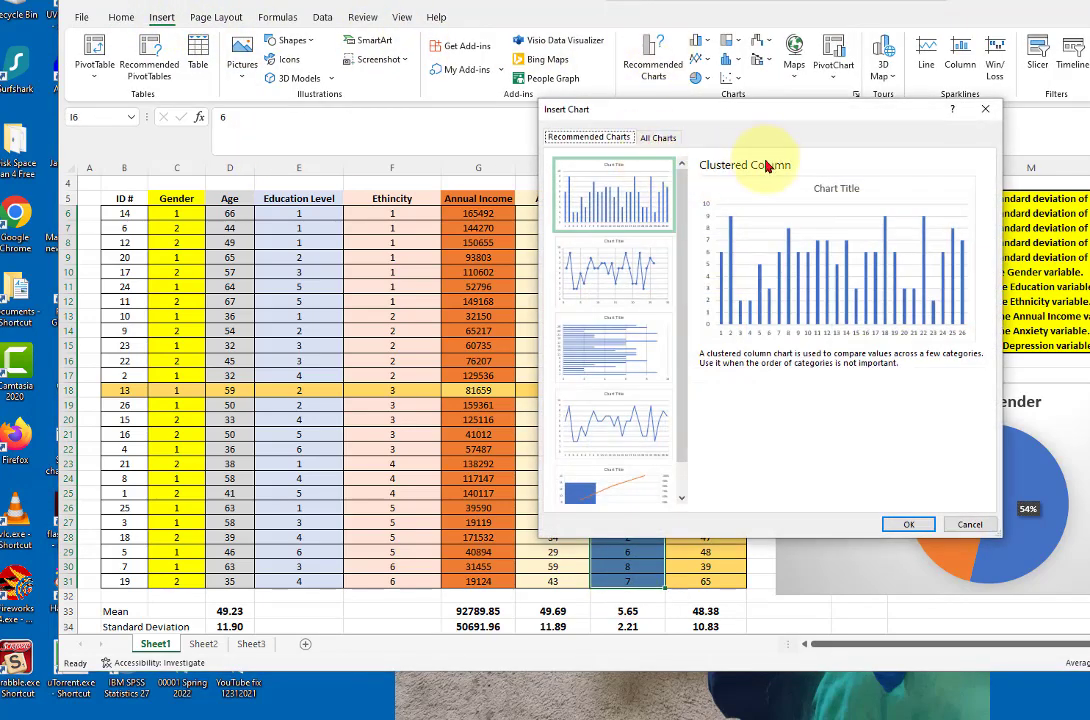
{"action": "left_click", "coordinate": [658, 140]}
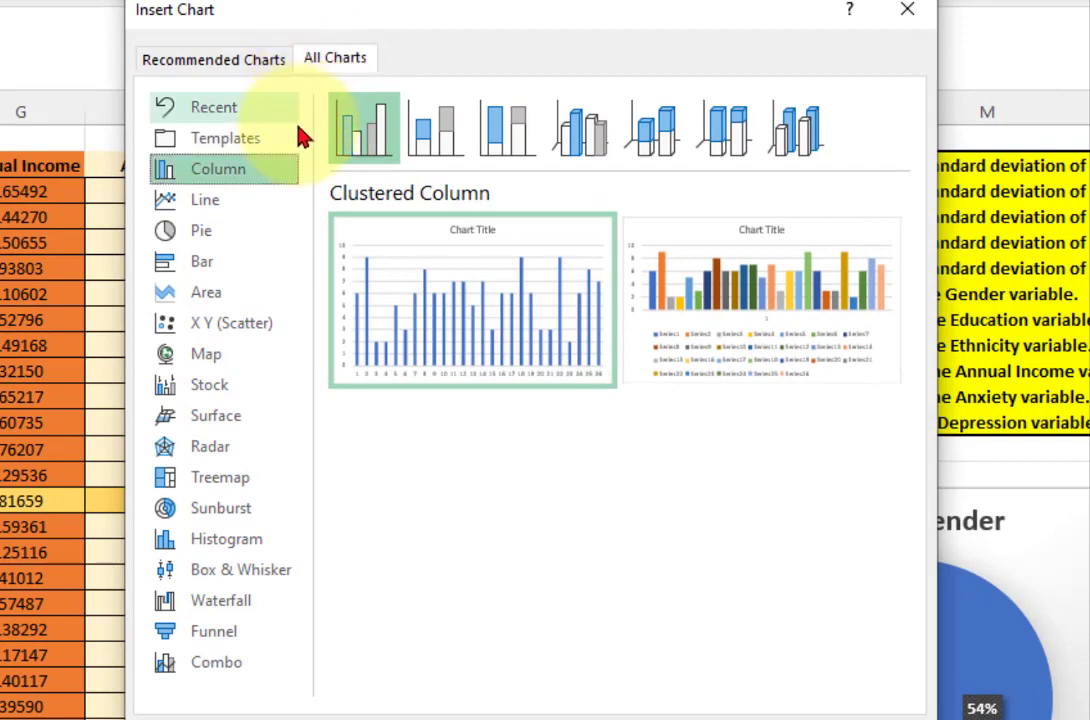
{"action": "left_click", "coordinate": [212, 578]}
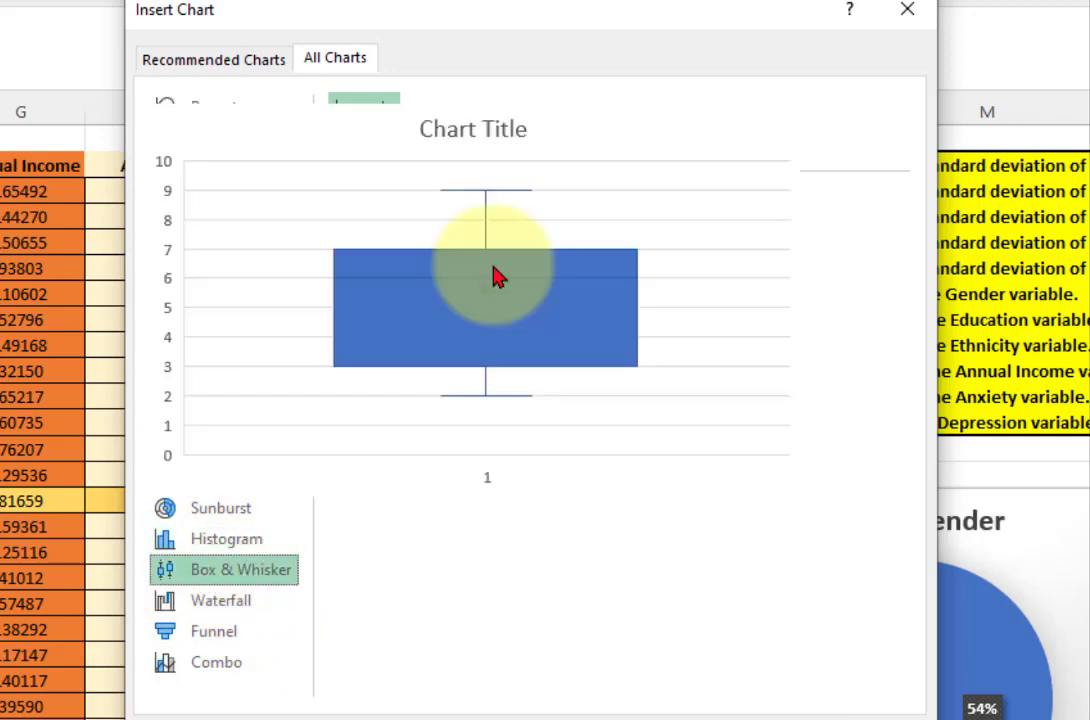
{"action": "left_click", "coordinate": [480, 276]}
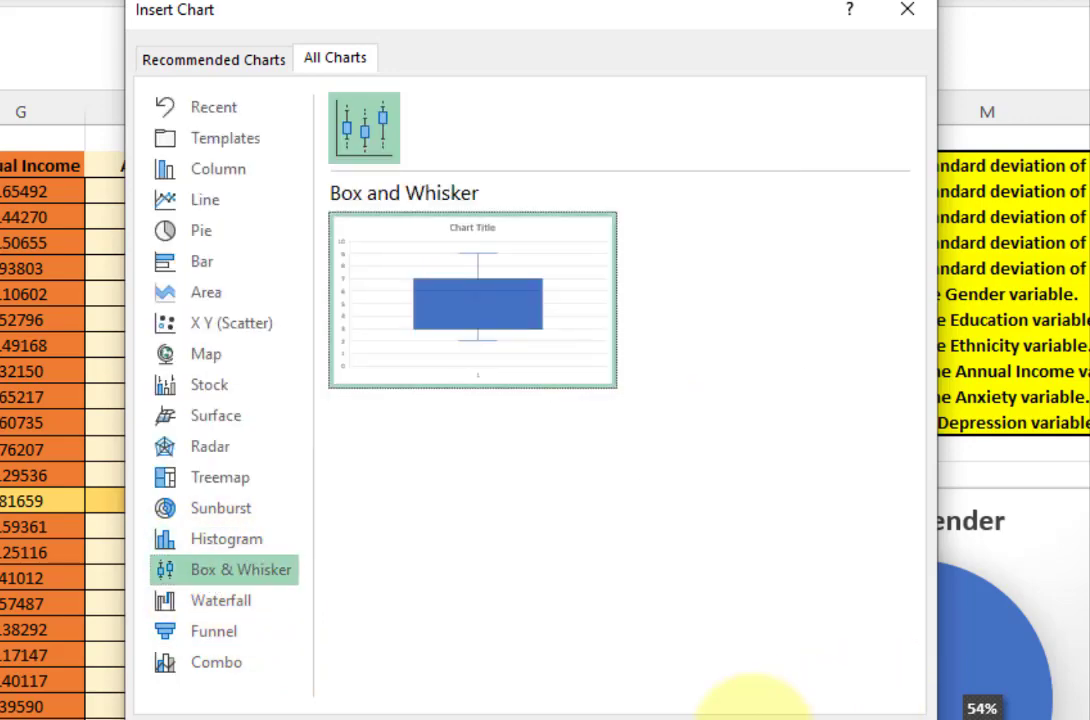
{"action": "left_click", "coordinate": [742, 705]}
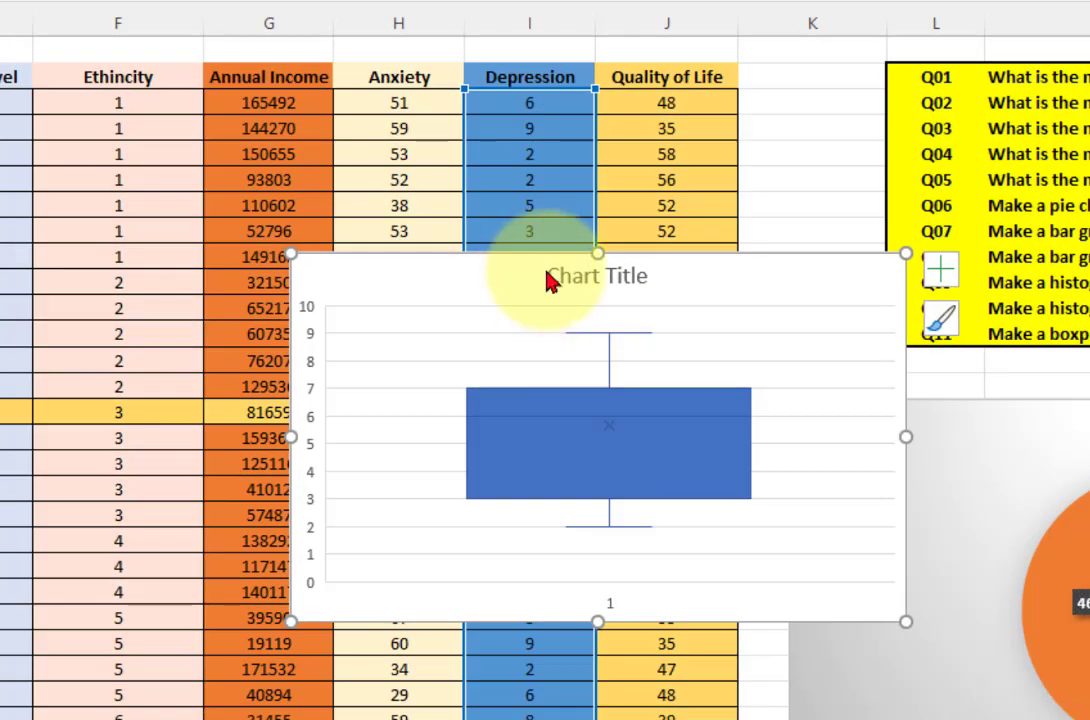
Title the box and whisker chart "Depression" and stretch its upper edge to make it taller
{"action": "left_click", "coordinate": [557, 272]}
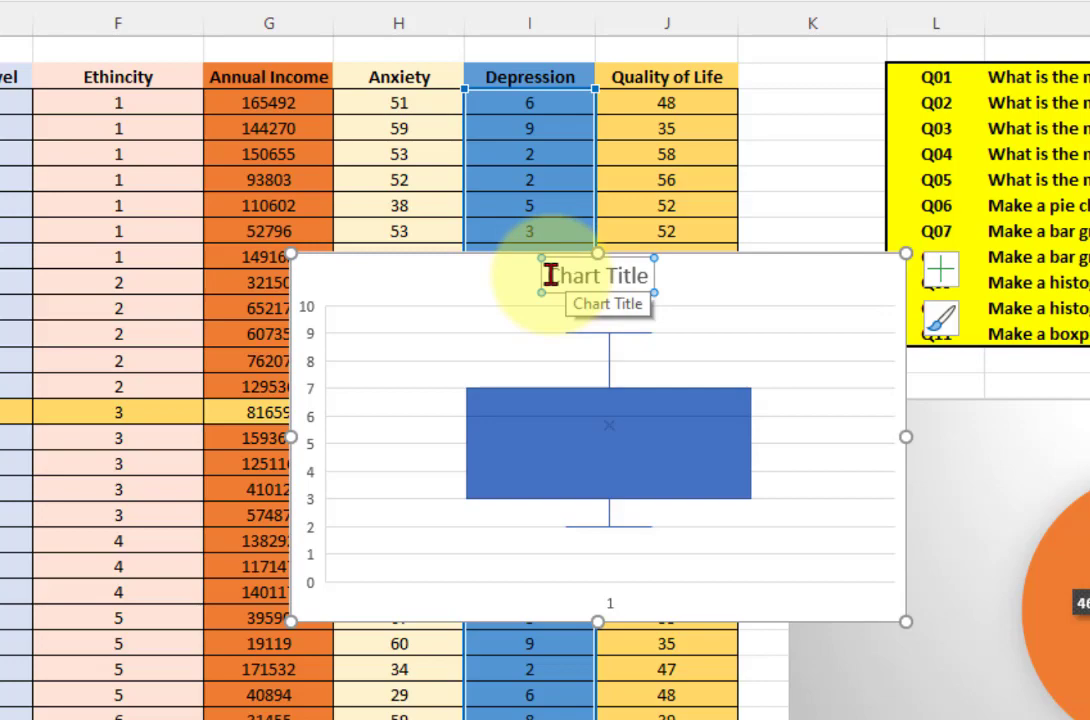
{"action": "left_click_drag", "start_coordinate": [550, 275], "coordinate": [689, 275]}
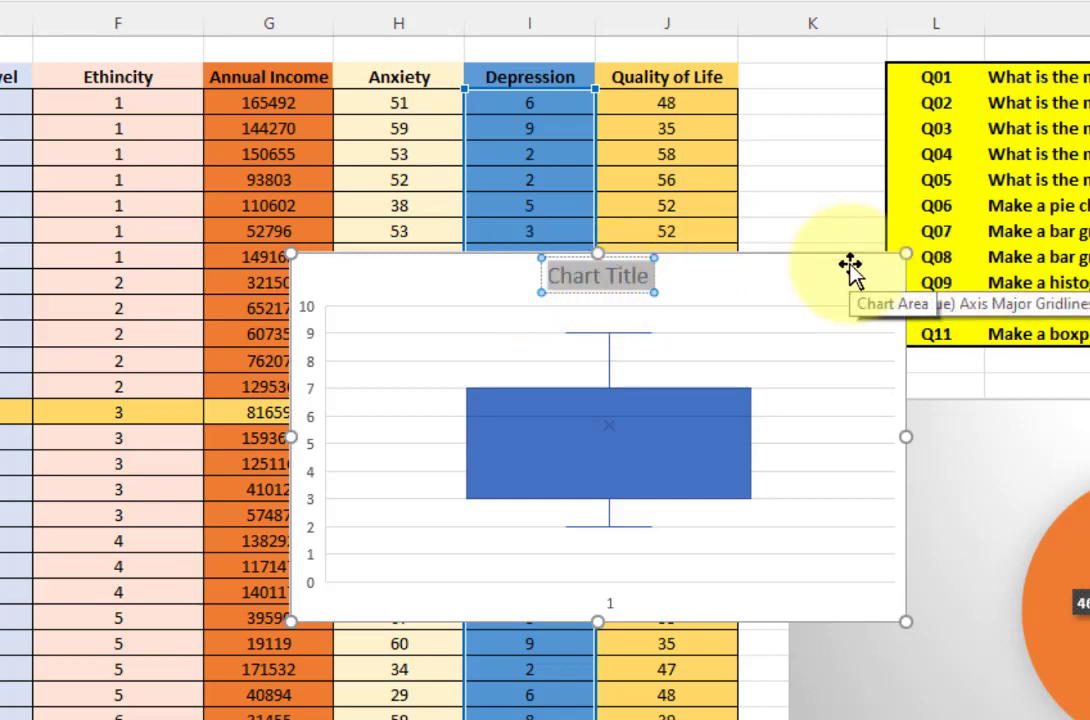
{"action": "type", "text": "Depr"}
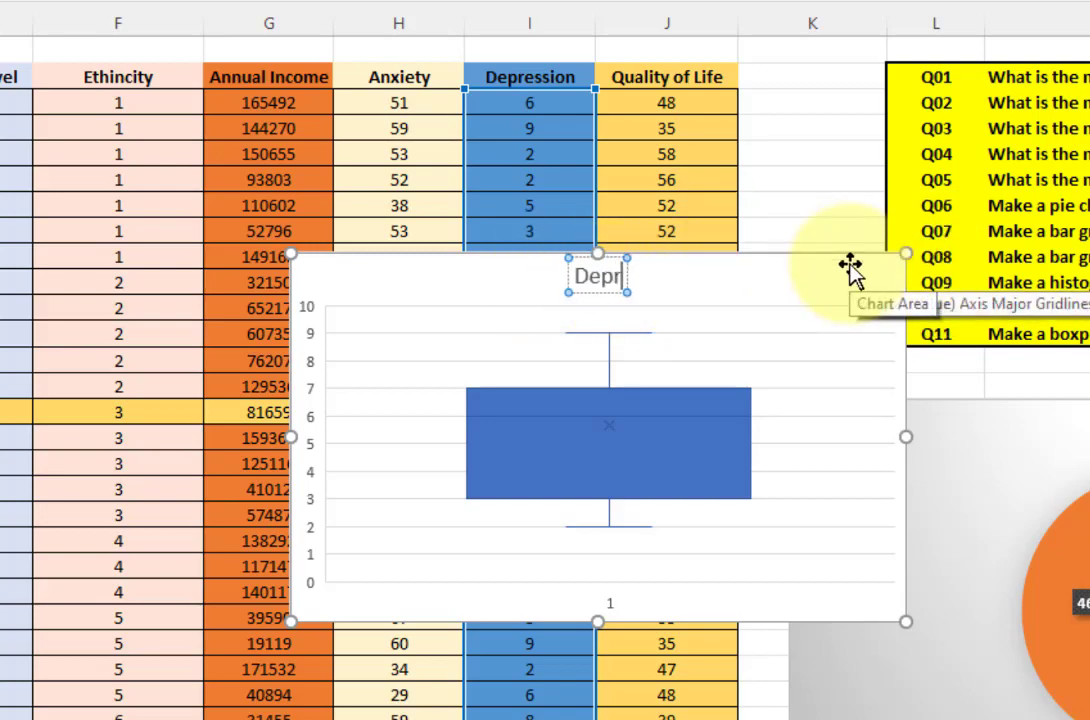
{"action": "type", "text": "ession"}
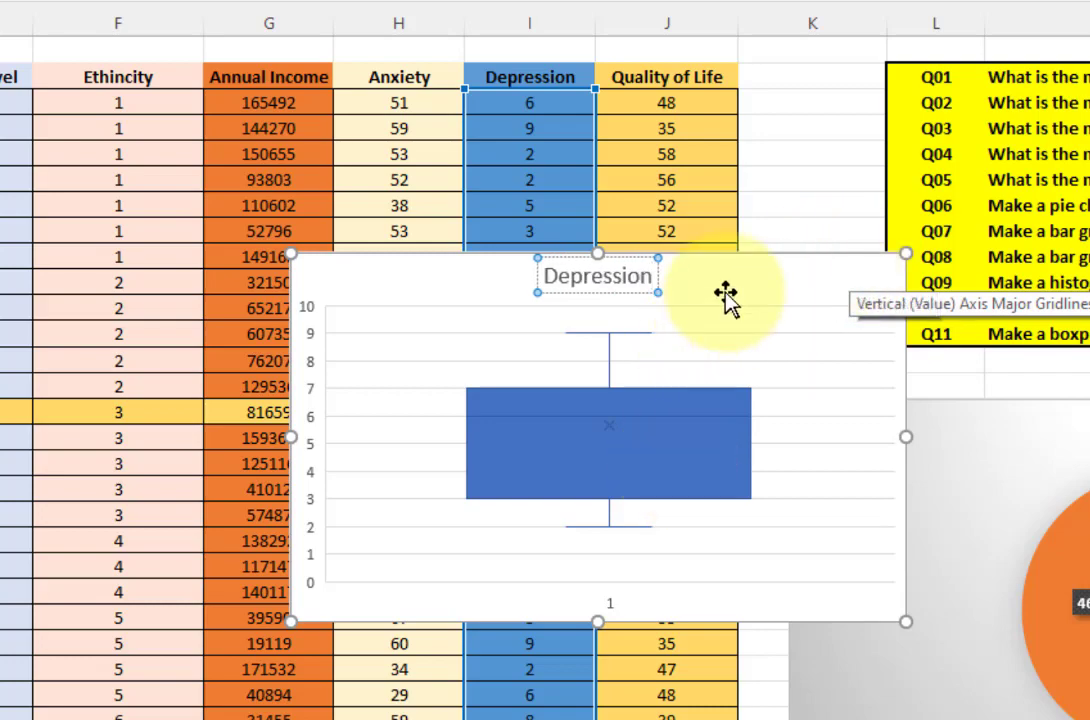
{"action": "left_click_drag", "start_coordinate": [598, 253], "coordinate": [600, 44]}
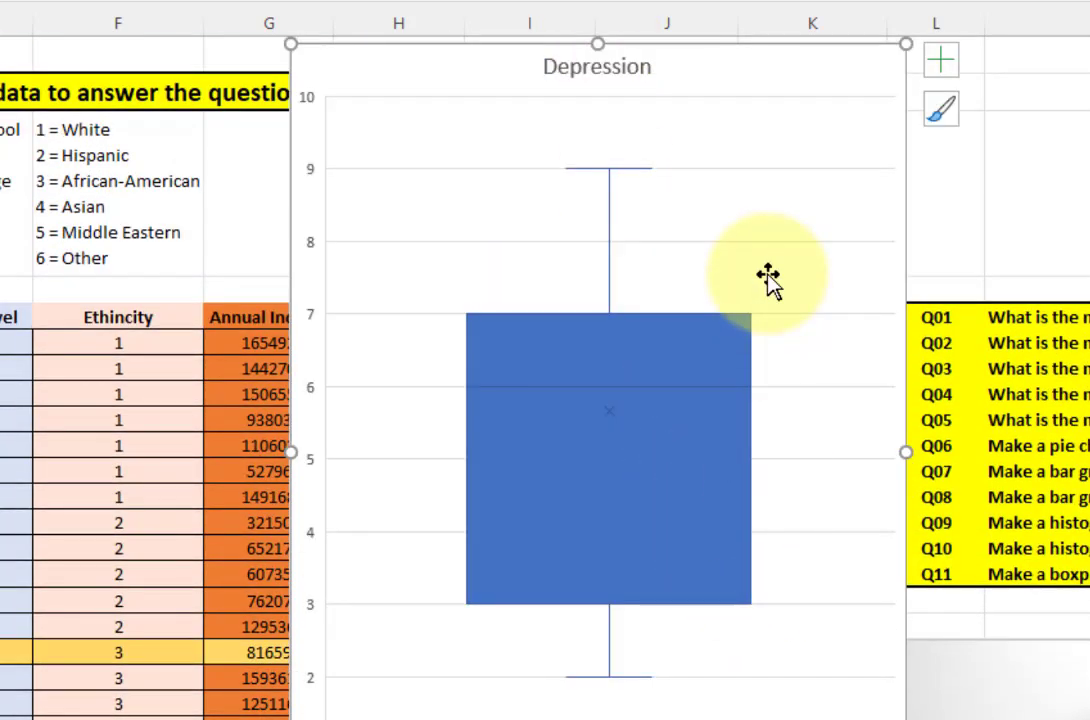
{"action": "left_click", "coordinate": [735, 255]}
{"action": "right_click", "coordinate": [734, 256]}
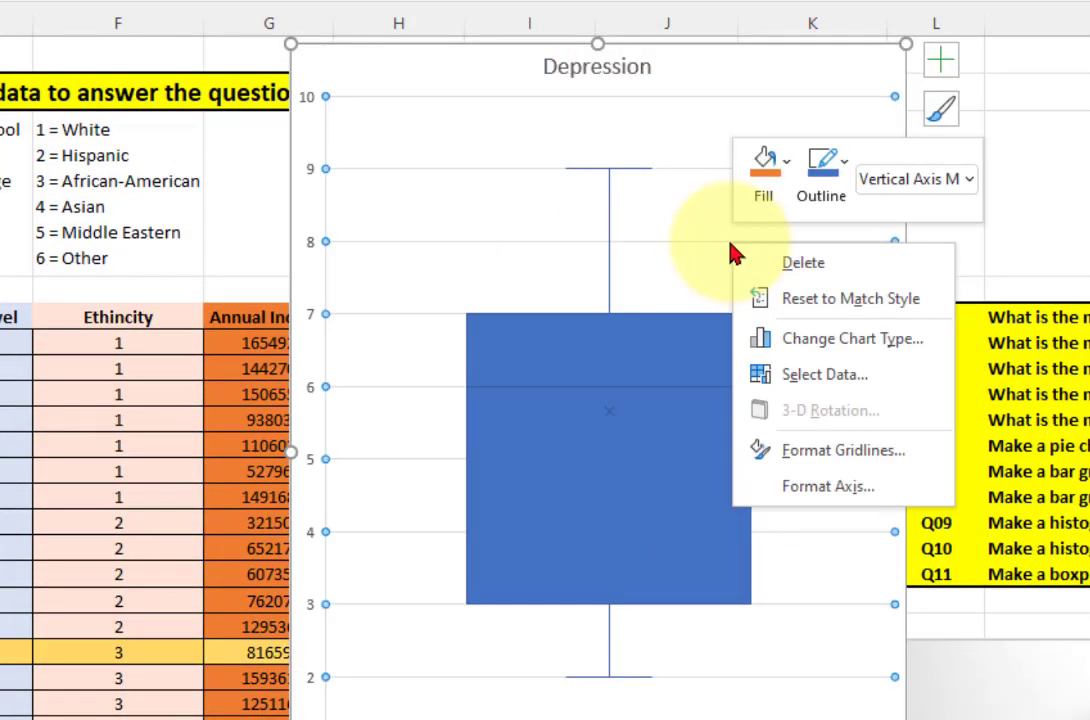
{"action": "left_click", "coordinate": [693, 397]}
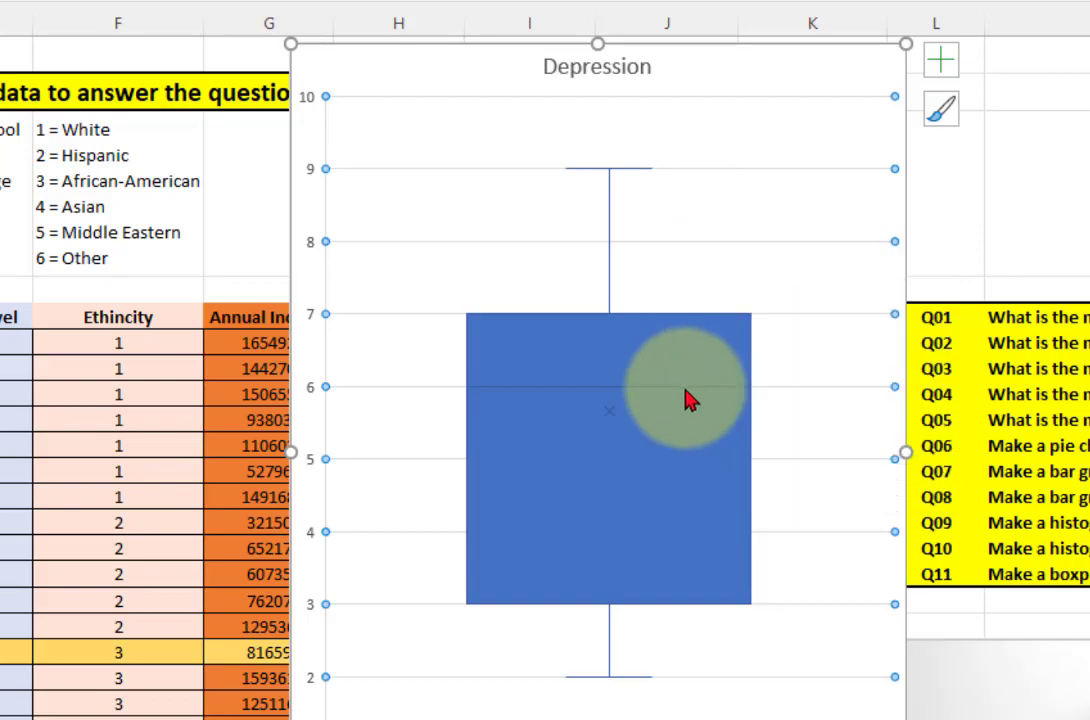
Add data labels to the box series of the Depression boxplot and deselect the chart
{"action": "right_click", "coordinate": [684, 400]}
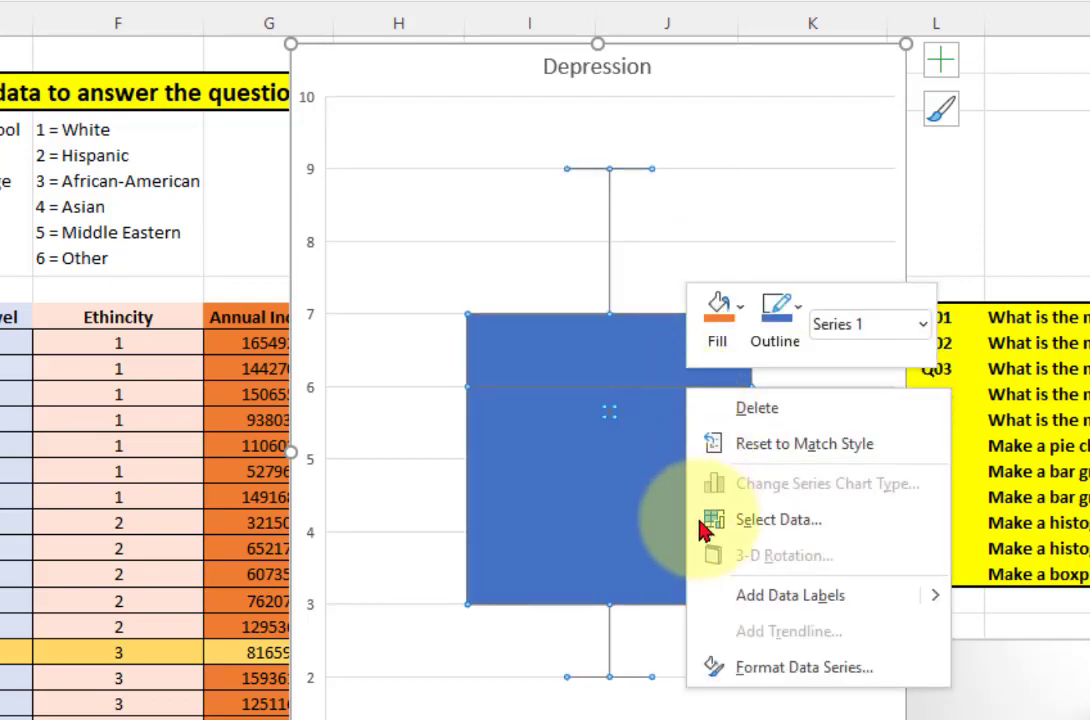
{"action": "left_click", "coordinate": [757, 598]}
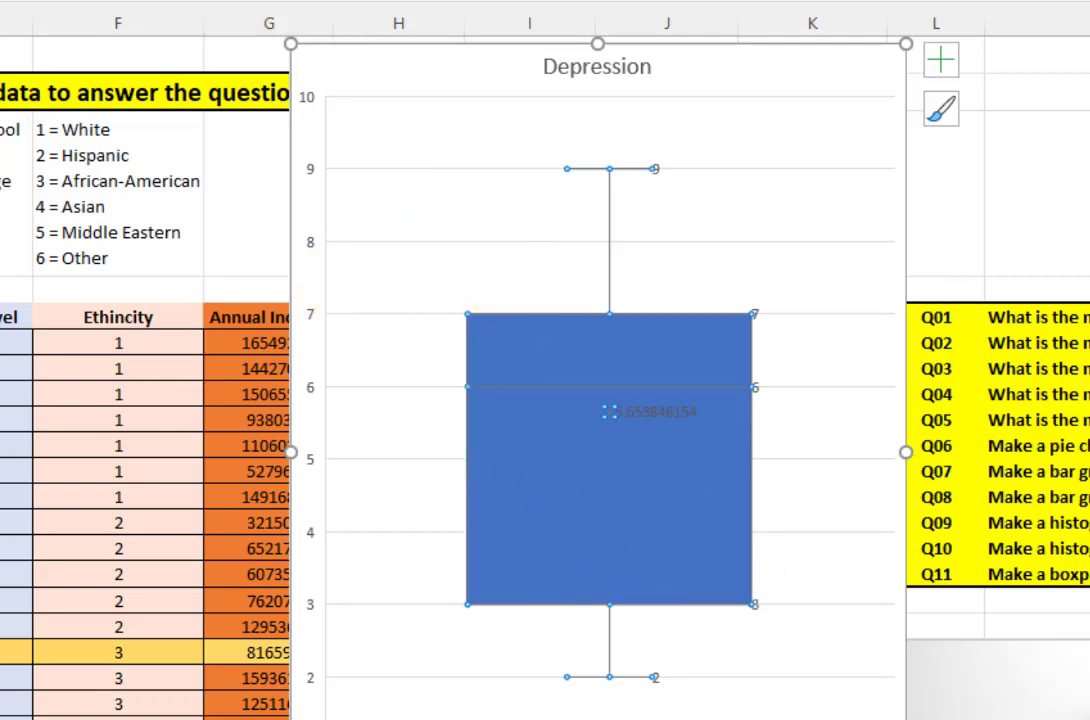
{"action": "left_click", "coordinate": [605, 405]}
{"action": "left_click", "coordinate": [1071, 151]}
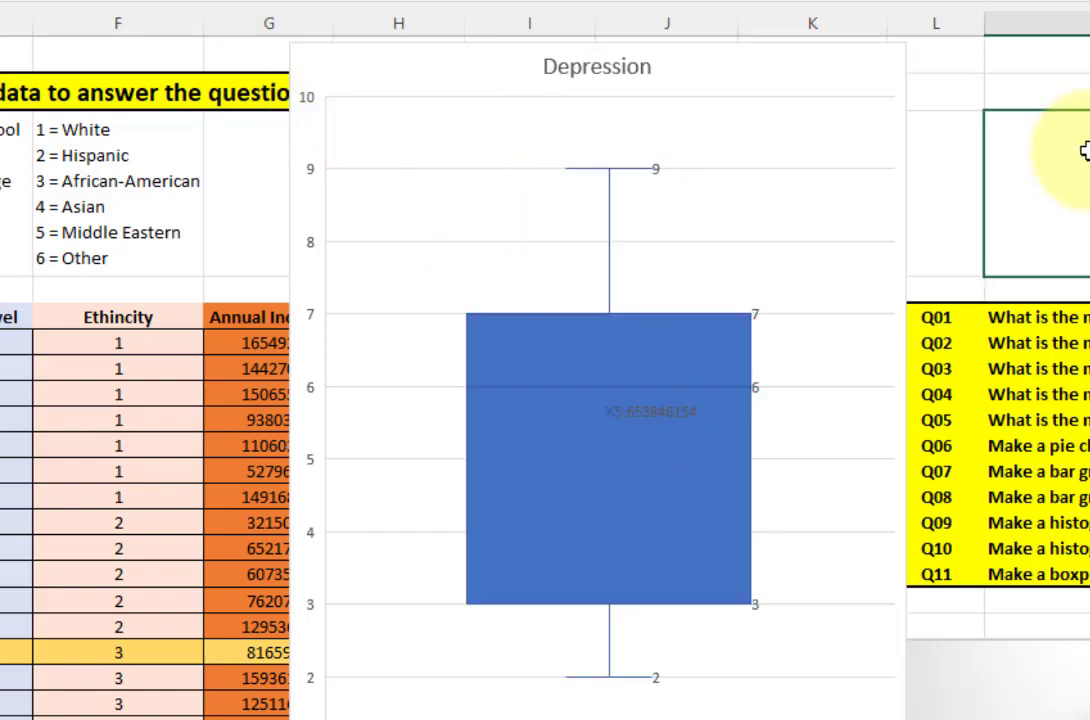
Enlarge the font of all data labels on the Depression boxplot so the numbers are easy to read
{"action": "left_click", "coordinate": [645, 405]}
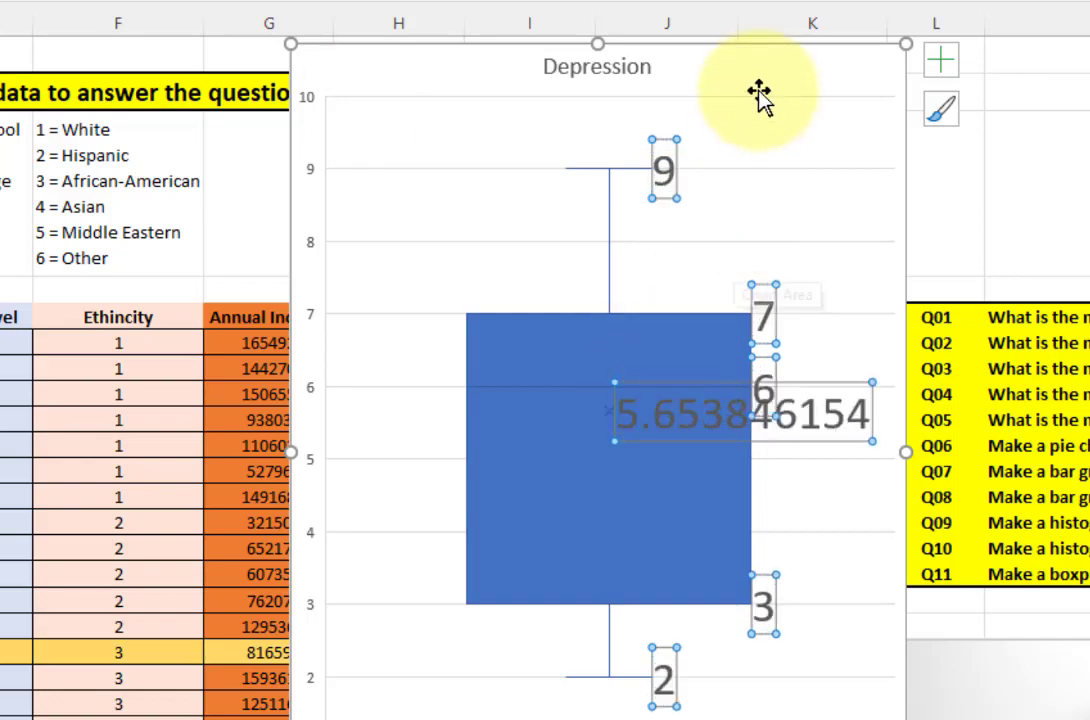
{"action": "left_click", "coordinate": [769, 122]}
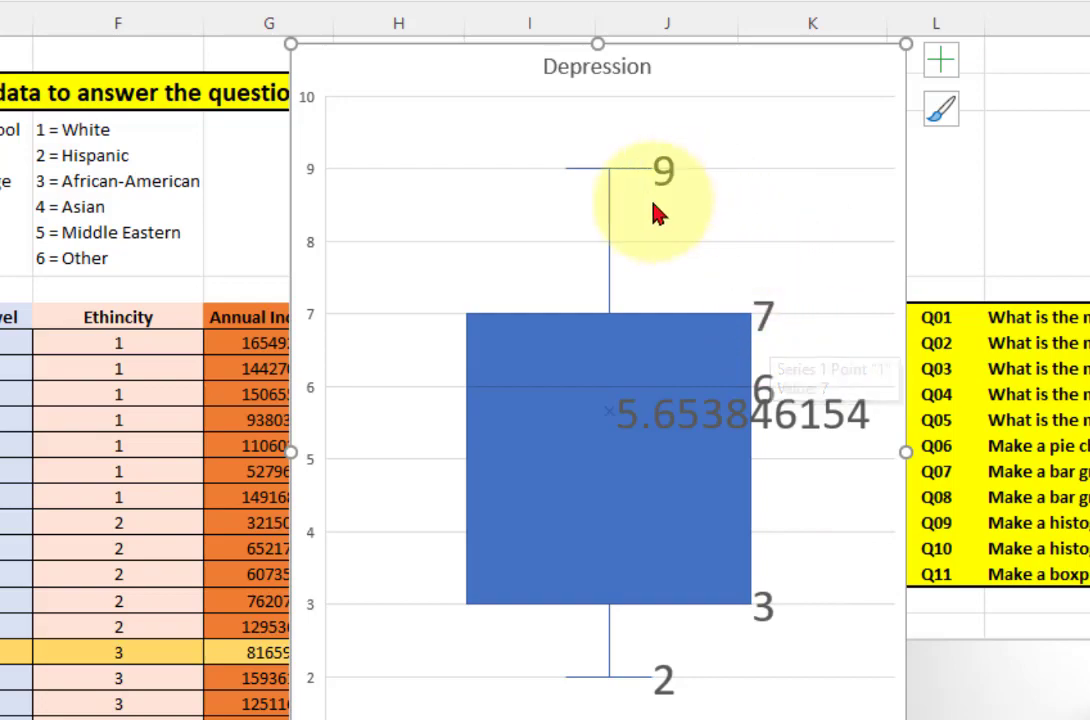
{"action": "mouse_move", "coordinate": [758, 318]}
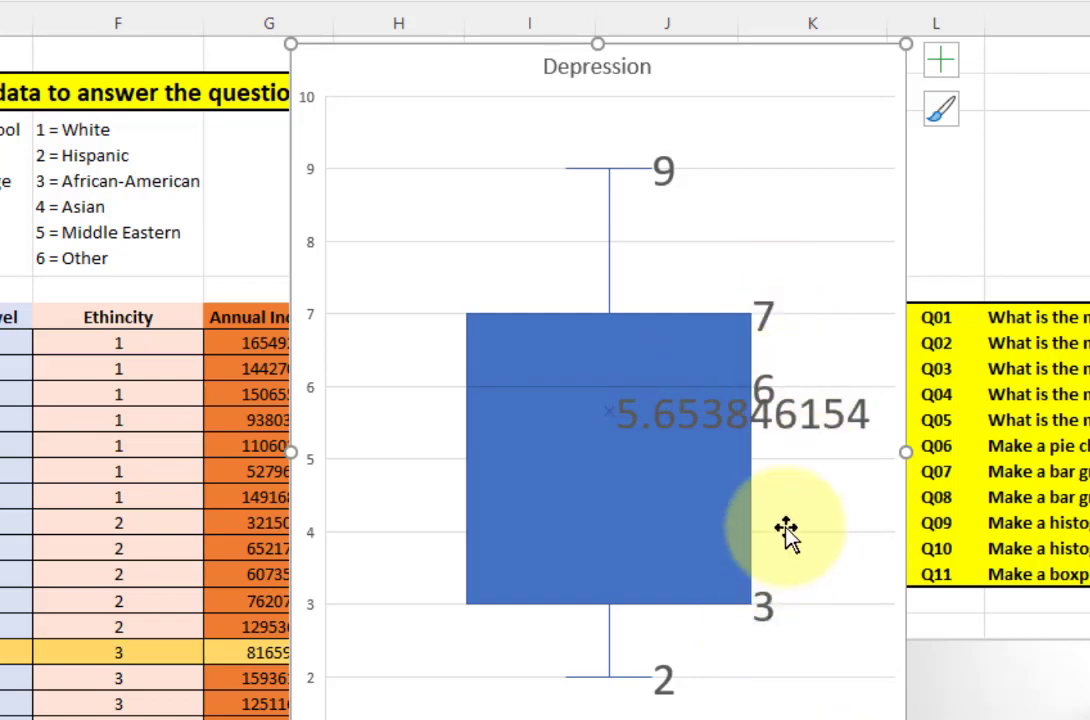
{"action": "left_click", "coordinate": [808, 435]}
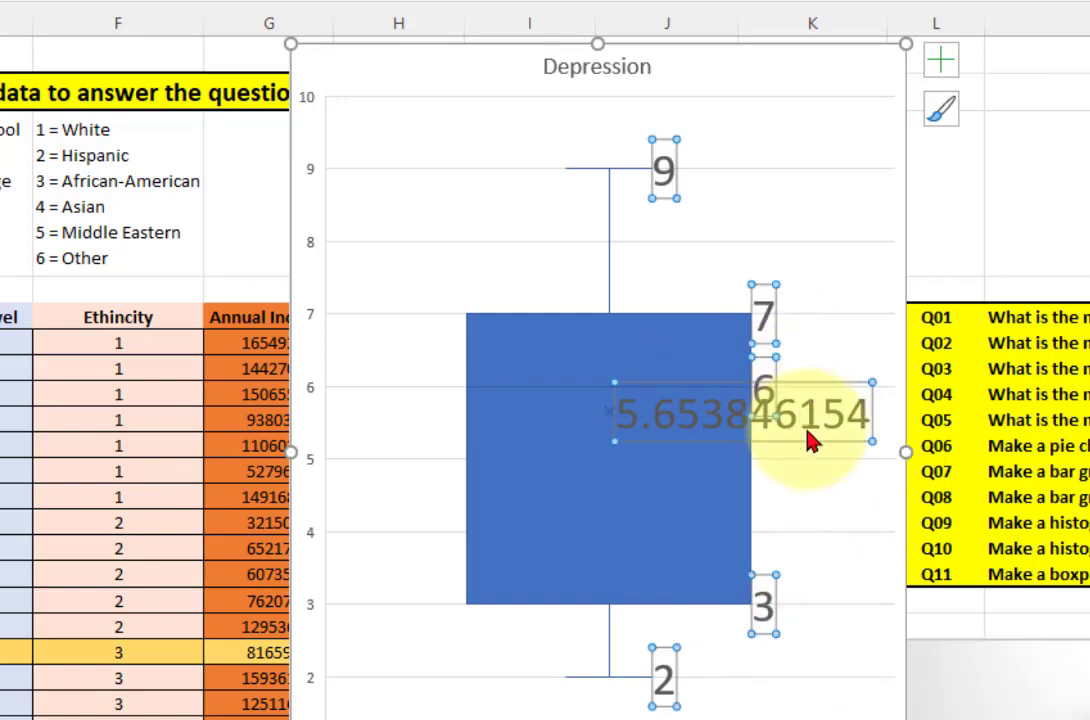
{"action": "left_click", "coordinate": [796, 500]}
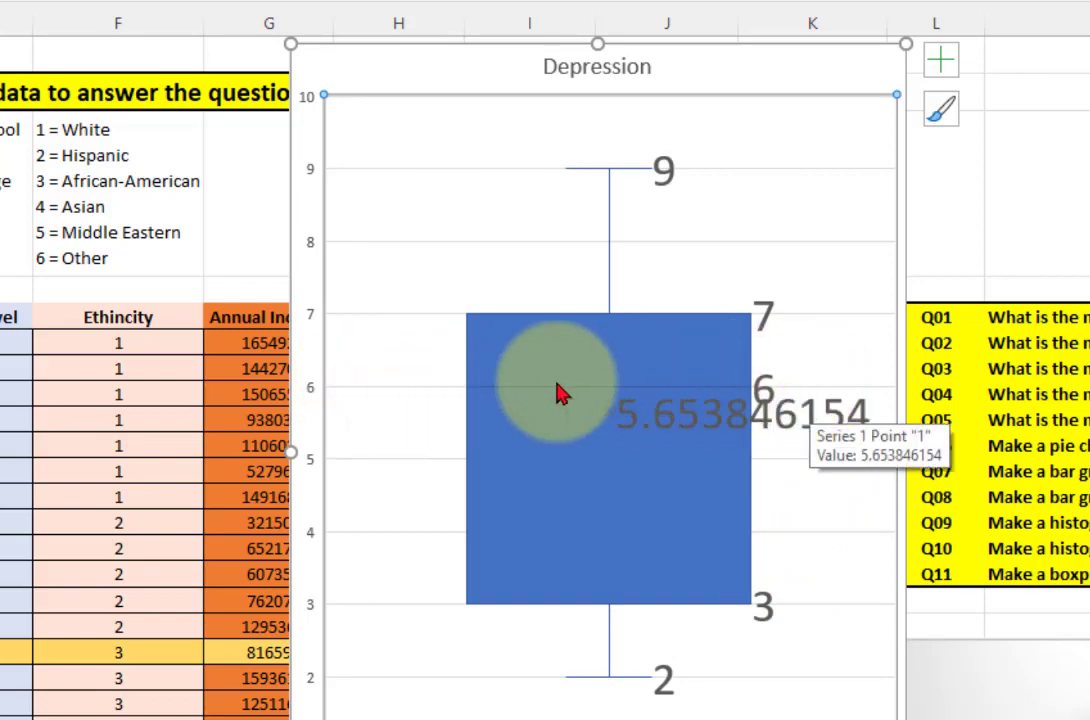
{"action": "left_click", "coordinate": [705, 433]}
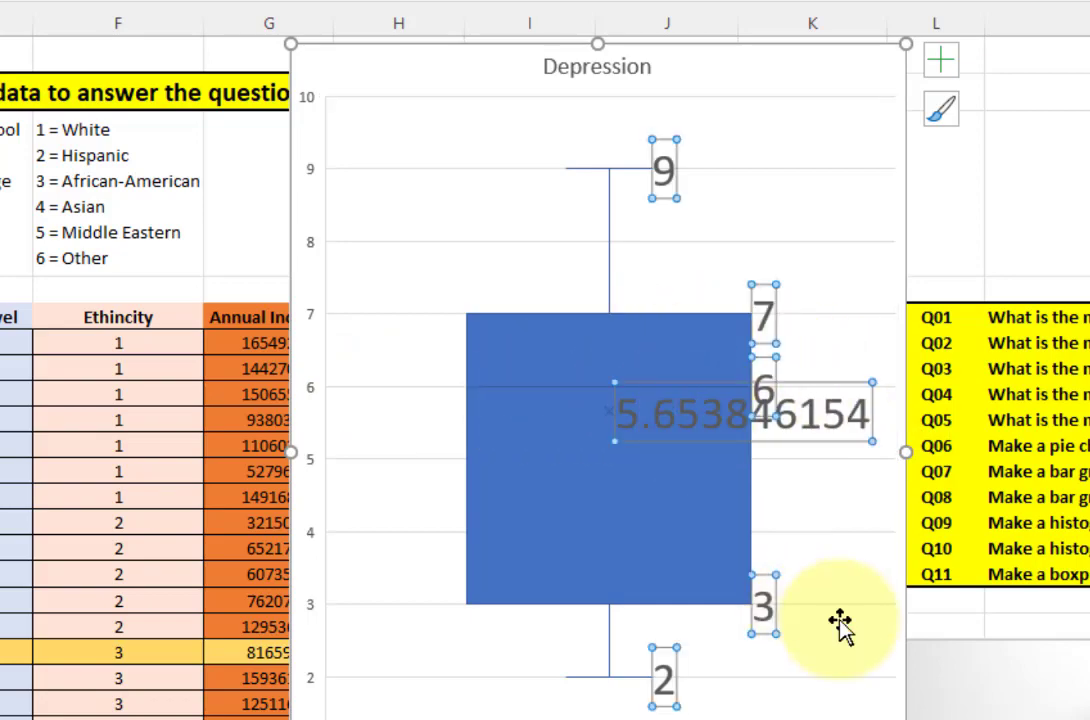
{"action": "left_click", "coordinate": [855, 553]}
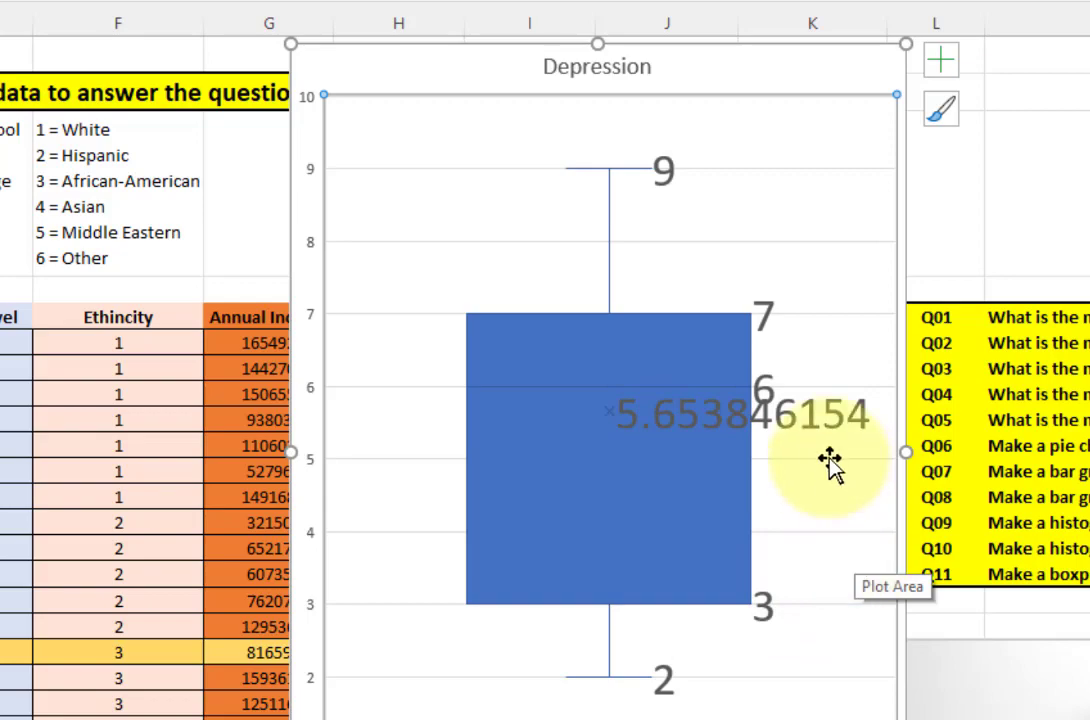
{"action": "mouse_move", "coordinate": [822, 452]}
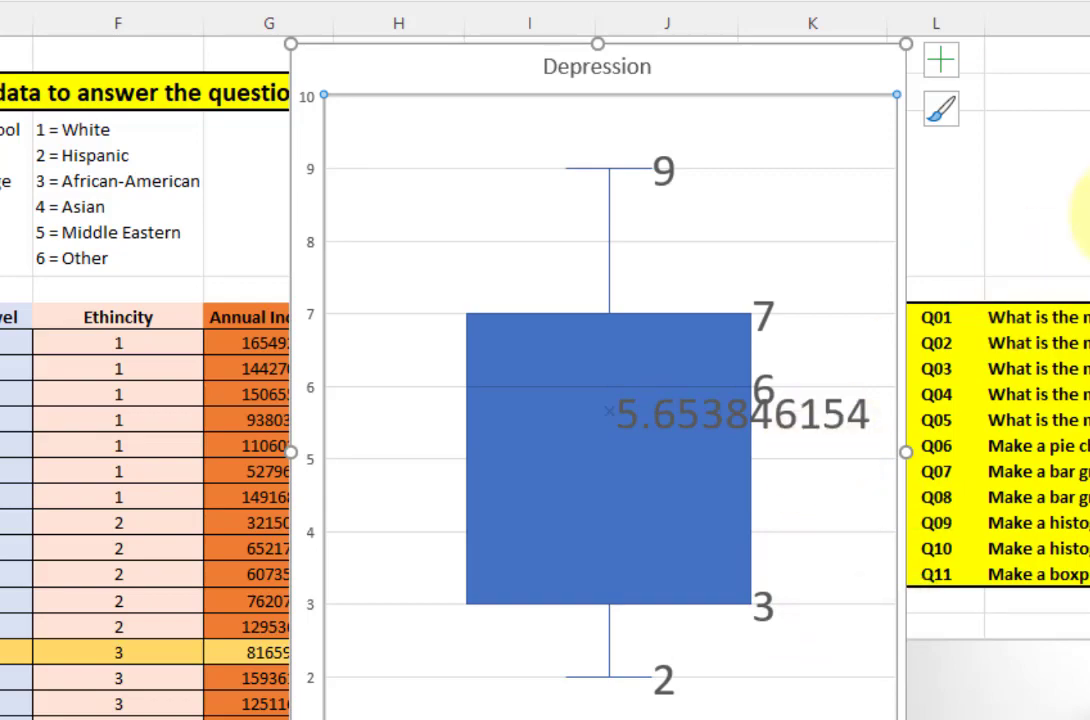